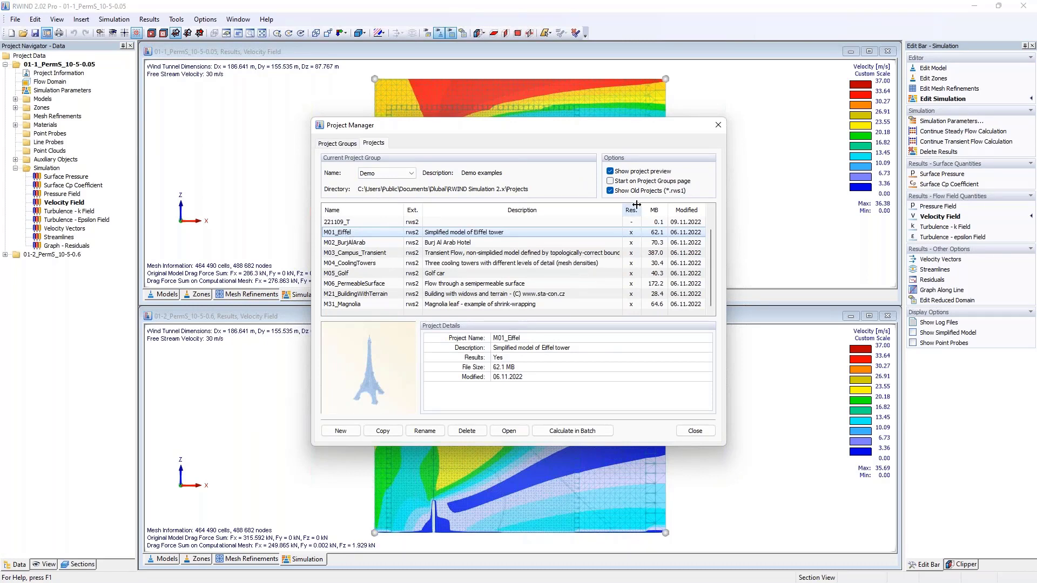
- Close the Project Manager and display the plain models of both PermS projects from an oblique angle
{"action": "left_click", "coordinate": [461, 280]}
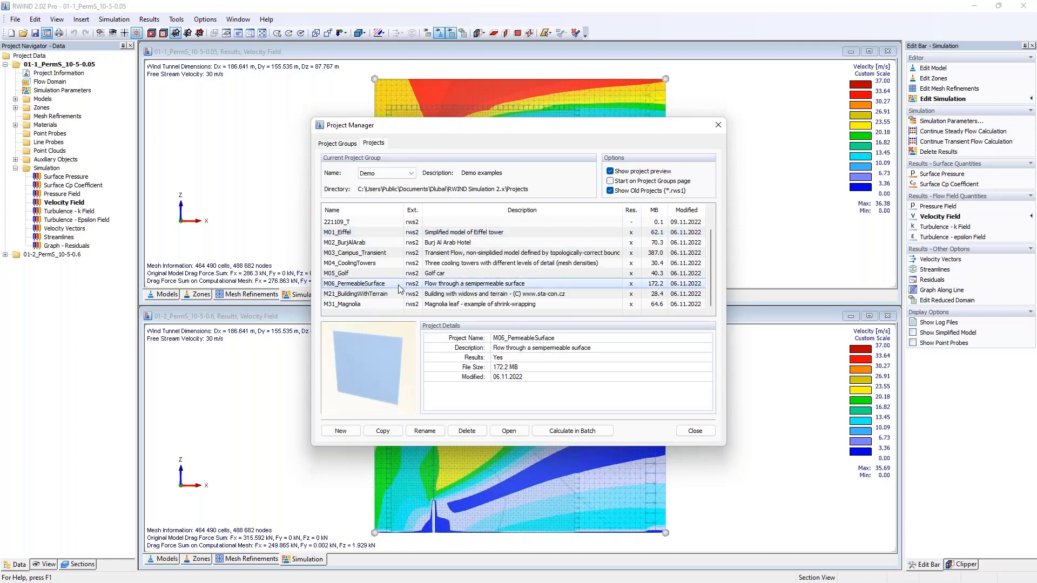
{"action": "left_click", "coordinate": [718, 125]}
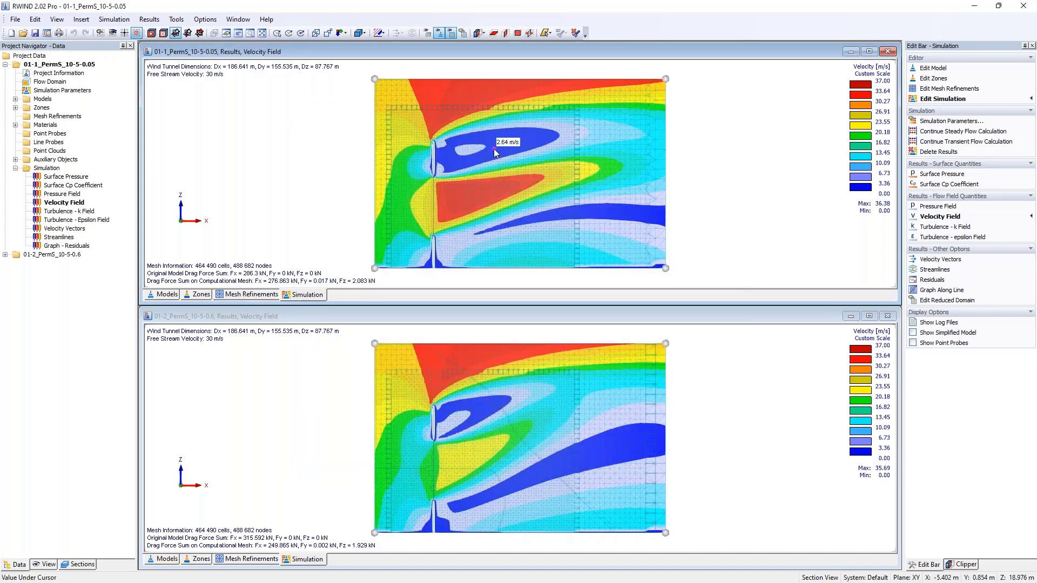
{"action": "middle_click_drag", "start_coordinate": [651, 156], "coordinate": [753, 163], "text": "ctrl"}
{"action": "left_click", "coordinate": [165, 560]}
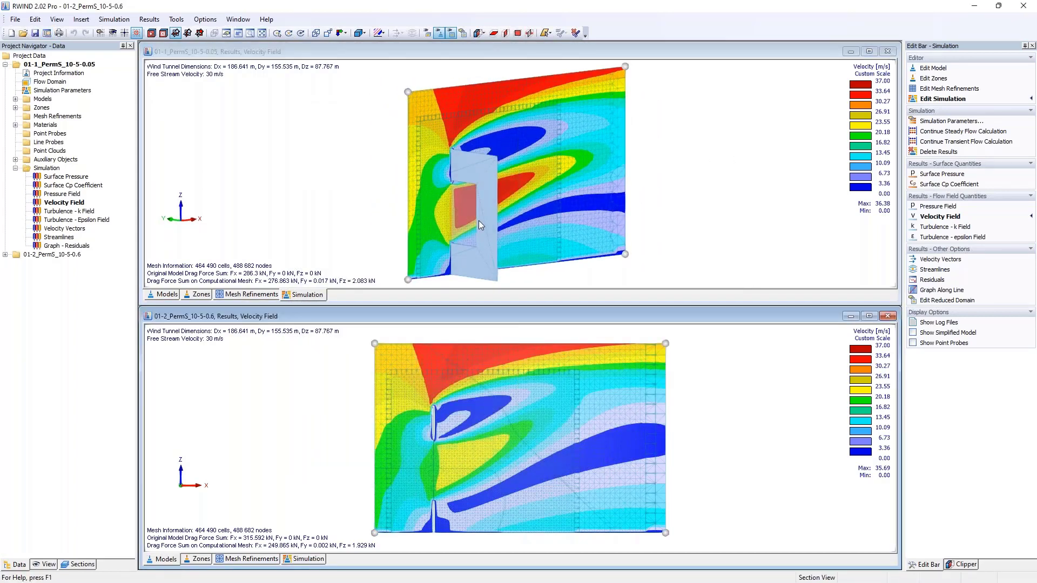
{"action": "middle_click_drag", "start_coordinate": [518, 427], "coordinate": [613, 398], "text": "ctrl"}
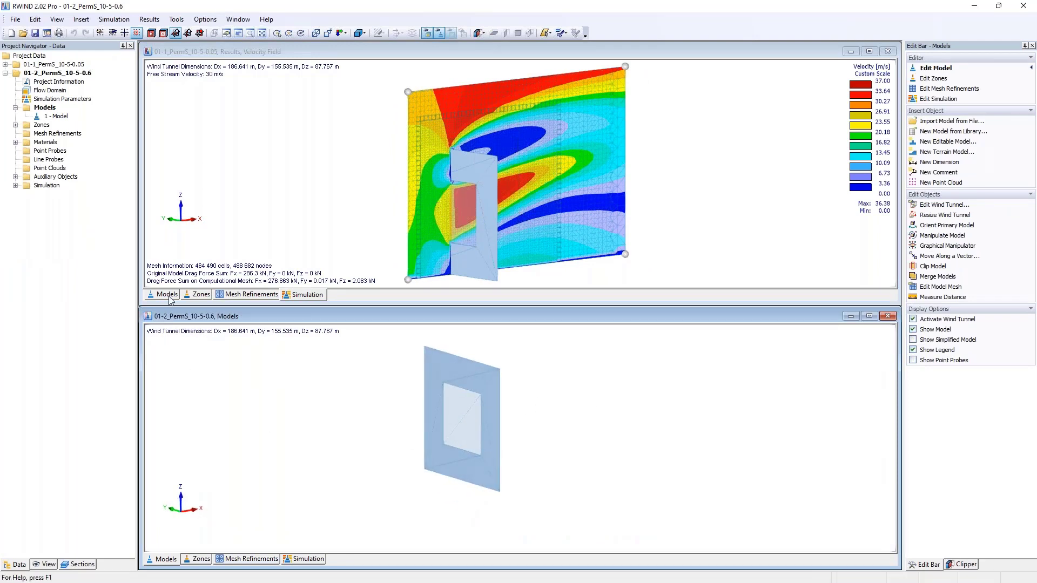
{"action": "left_click", "coordinate": [470, 168]}
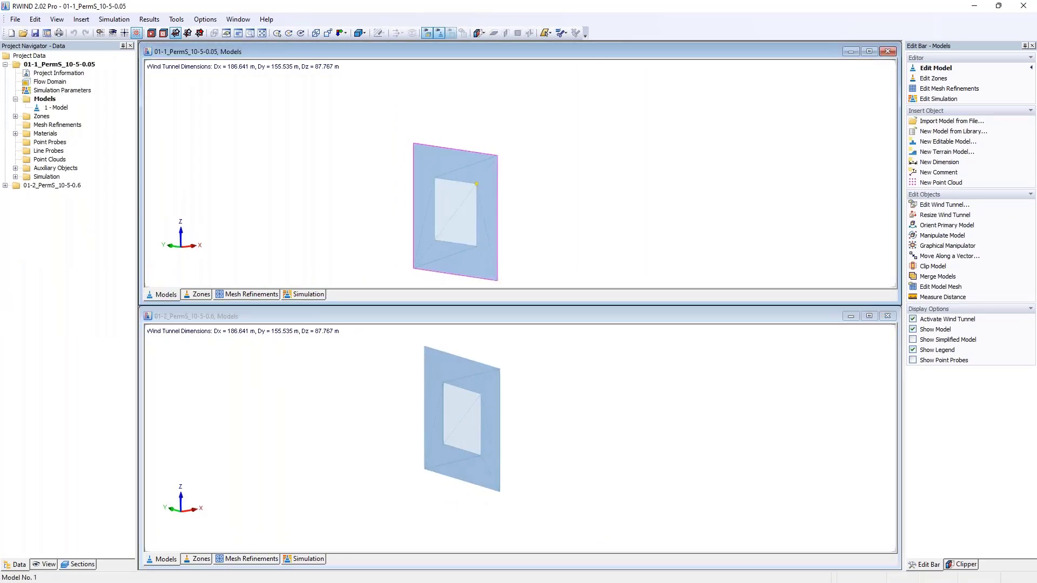
{"action": "middle_click_drag", "start_coordinate": [470, 174], "coordinate": [479, 135]}
- Display the zones of the 01-2_PermS_10-5-0.6 model
{"action": "left_click", "coordinate": [306, 559]}
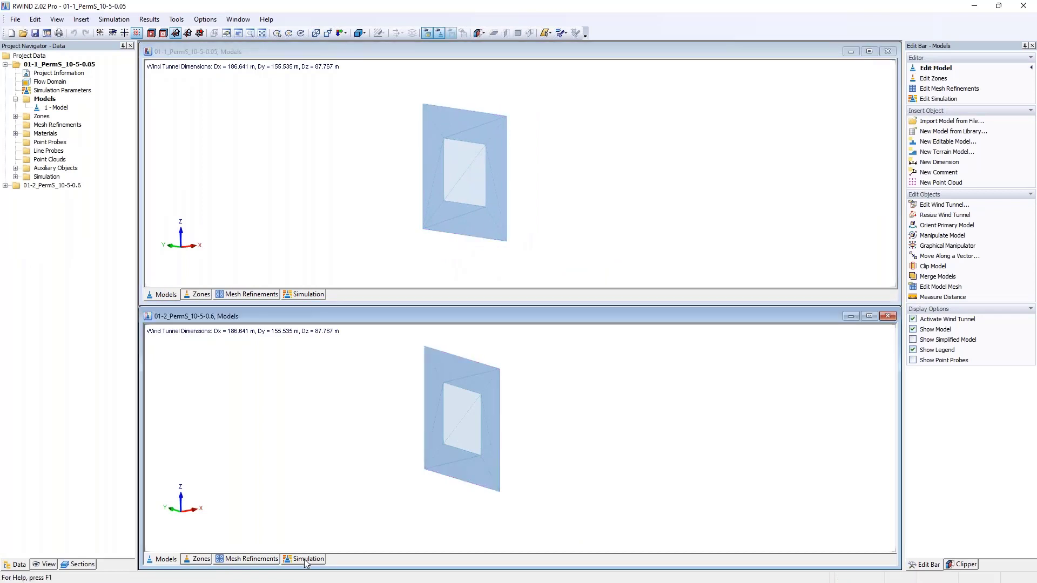
{"action": "left_click", "coordinate": [422, 147]}
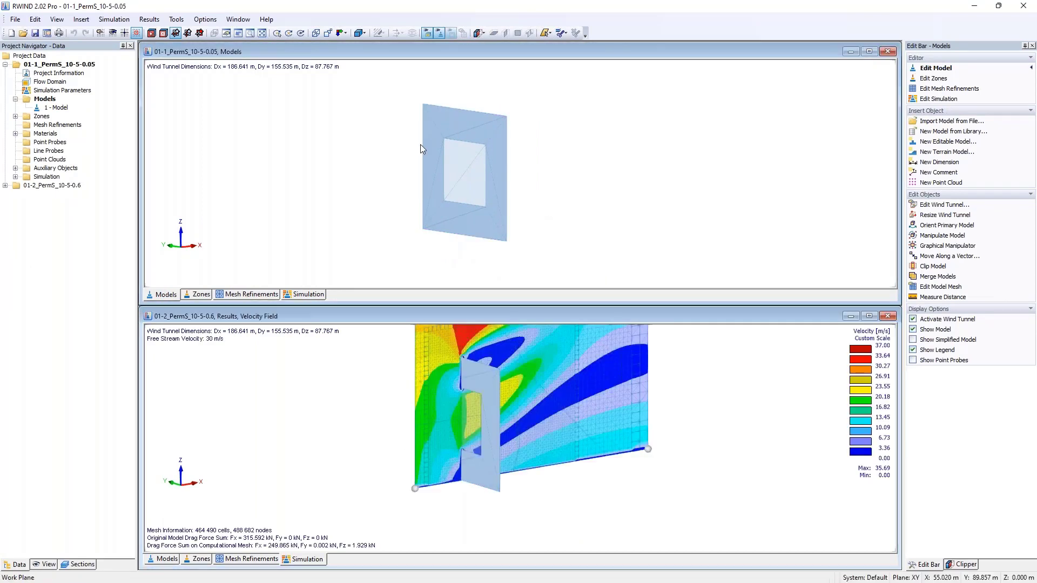
{"action": "left_click", "coordinate": [200, 559]}
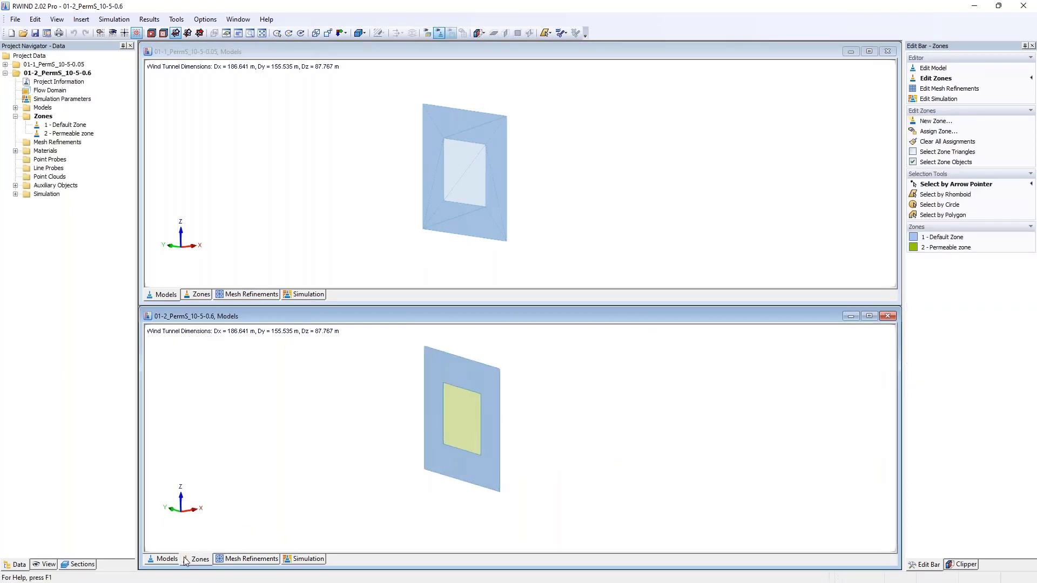
{"action": "left_click", "coordinate": [481, 423]}
{"action": "middle_click_drag", "start_coordinate": [501, 427], "coordinate": [481, 436]}
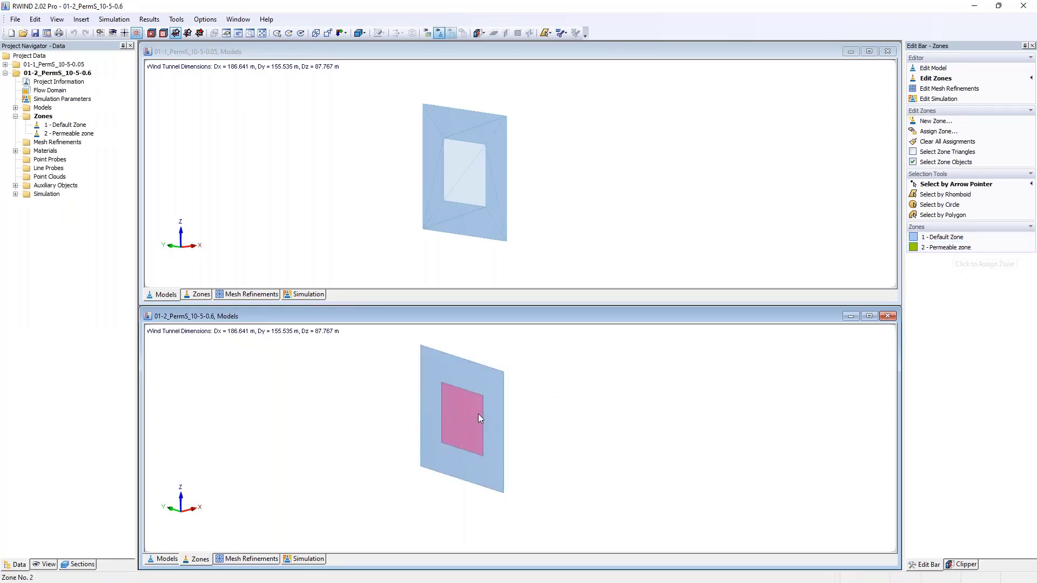
- Inspect the permeability parameters of the Permeable zone's material in project 01-2_PermS_10-5-0.6, and close both dialogs without changes
{"action": "double_click", "coordinate": [69, 133]}
{"action": "left_click_drag", "start_coordinate": [422, 160], "coordinate": [269, 128]}
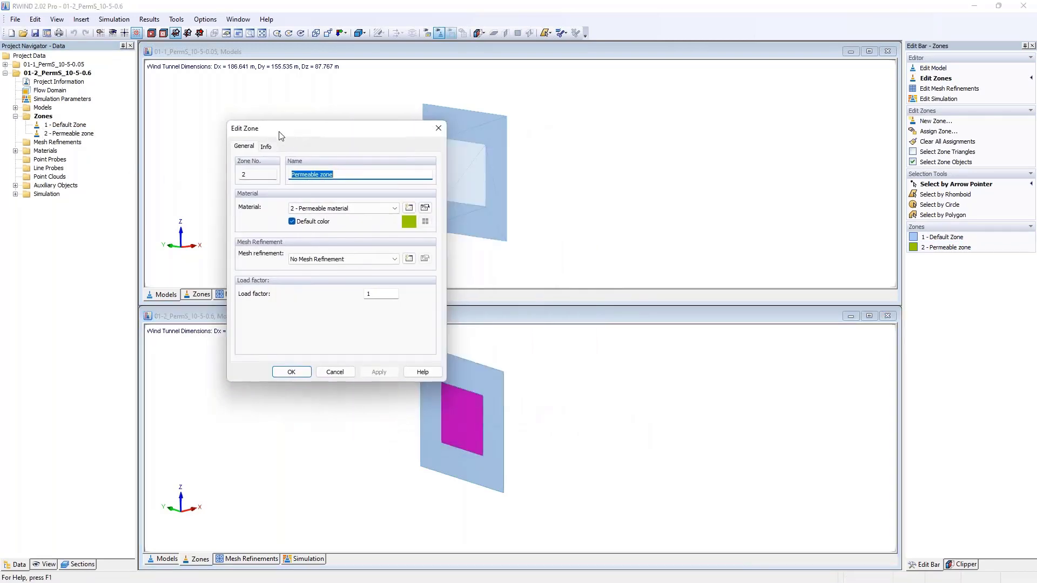
{"action": "left_click", "coordinate": [425, 208]}
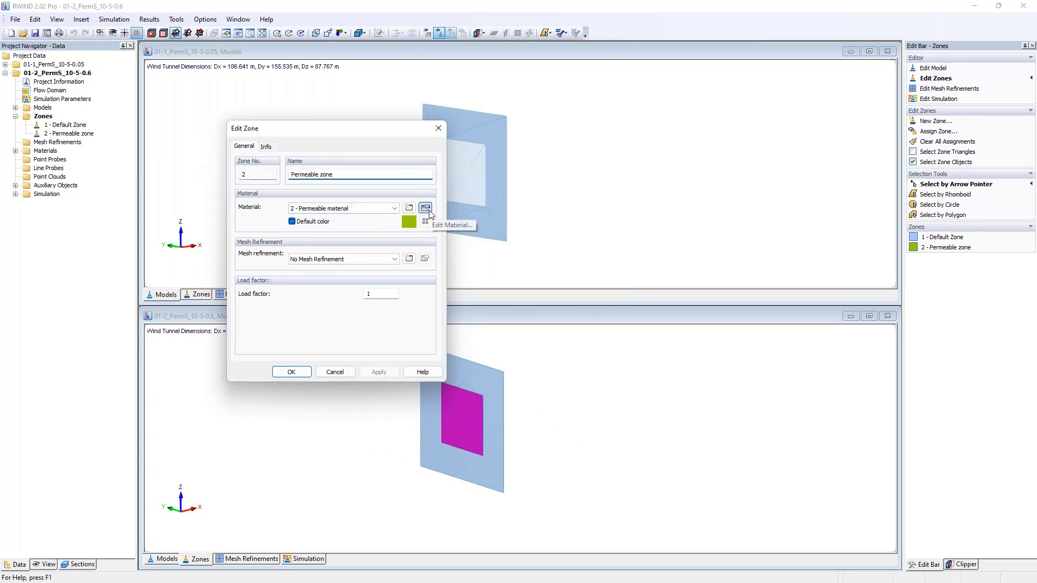
{"action": "left_click_drag", "start_coordinate": [376, 144], "coordinate": [602, 150]}
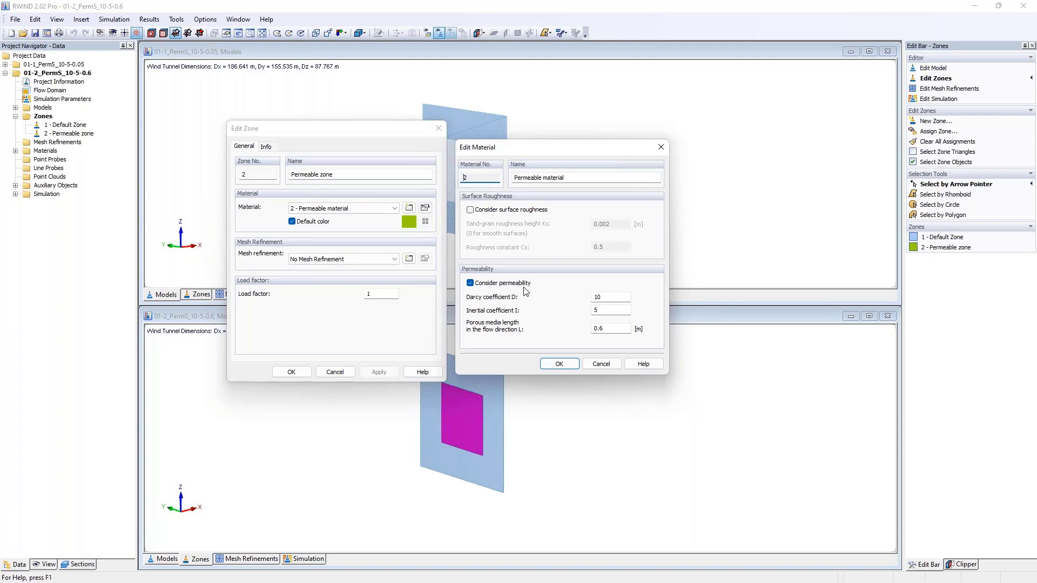
{"action": "left_click", "coordinate": [614, 296]}
{"action": "left_click", "coordinate": [594, 310]}
{"action": "left_click", "coordinate": [603, 311]}
{"action": "left_click_drag", "start_coordinate": [618, 331], "coordinate": [574, 330]}
{"action": "key", "text": "Escape"}
{"action": "left_click", "coordinate": [438, 128]}
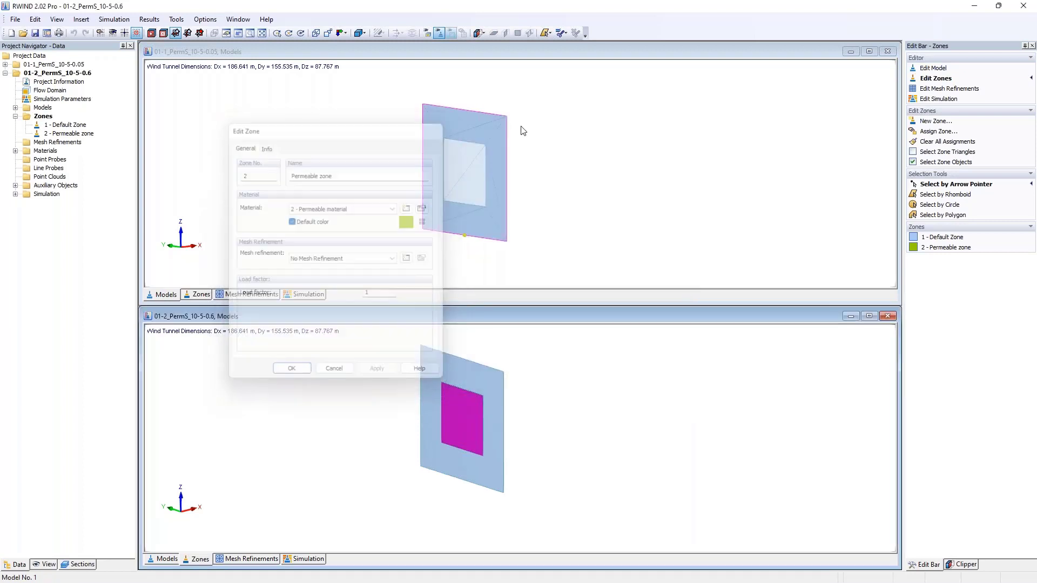
- Inspect the porous media length of the Permeable zone's material in project 01-1_PermS_10-5-0.05, and close both dialogs without changes
{"action": "left_click", "coordinate": [520, 128]}
{"action": "left_click", "coordinate": [15, 116]}
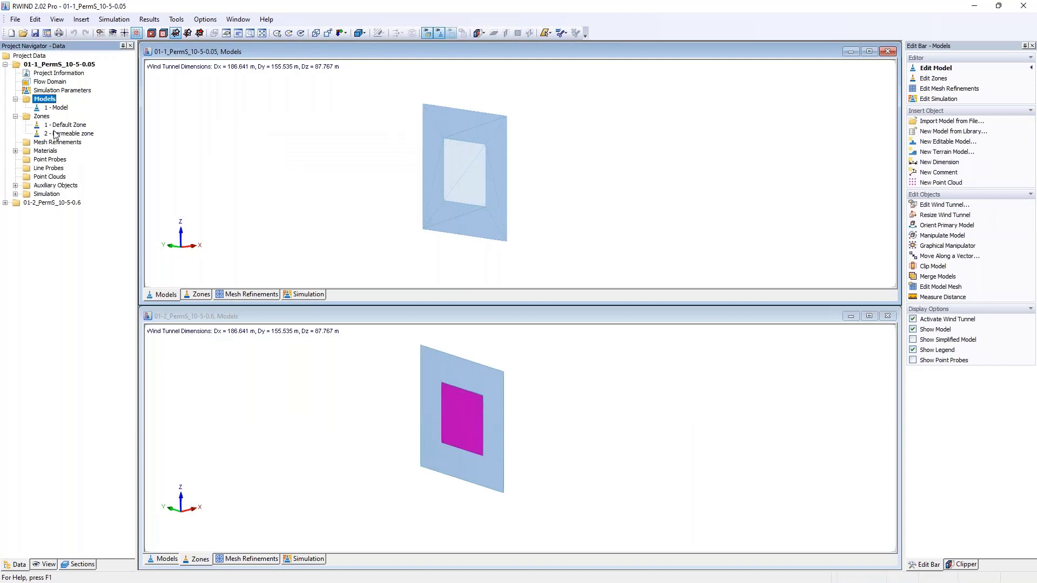
{"action": "double_click", "coordinate": [58, 134]}
{"action": "left_click", "coordinate": [607, 247]}
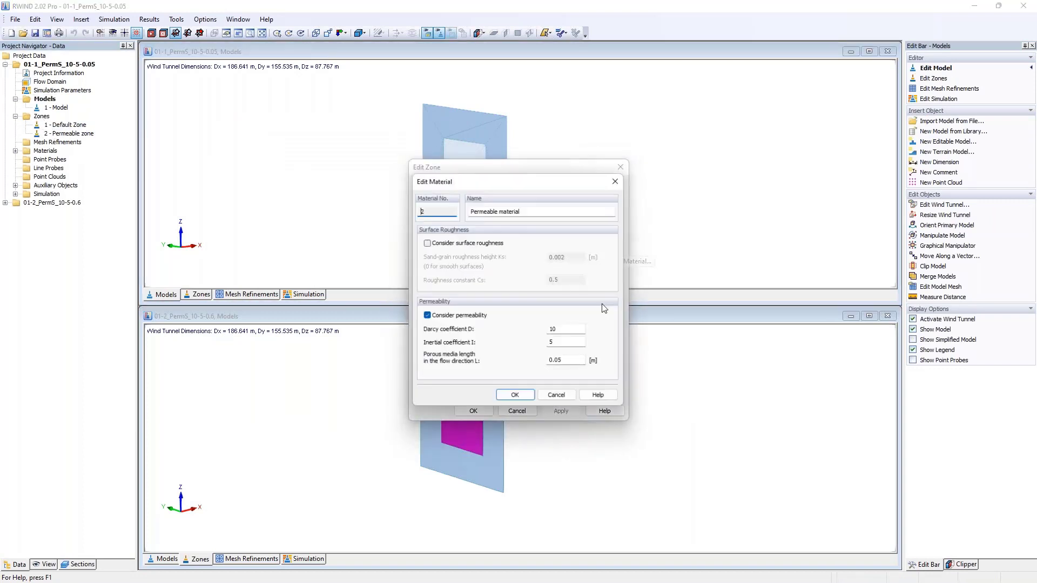
{"action": "double_click", "coordinate": [556, 361]}
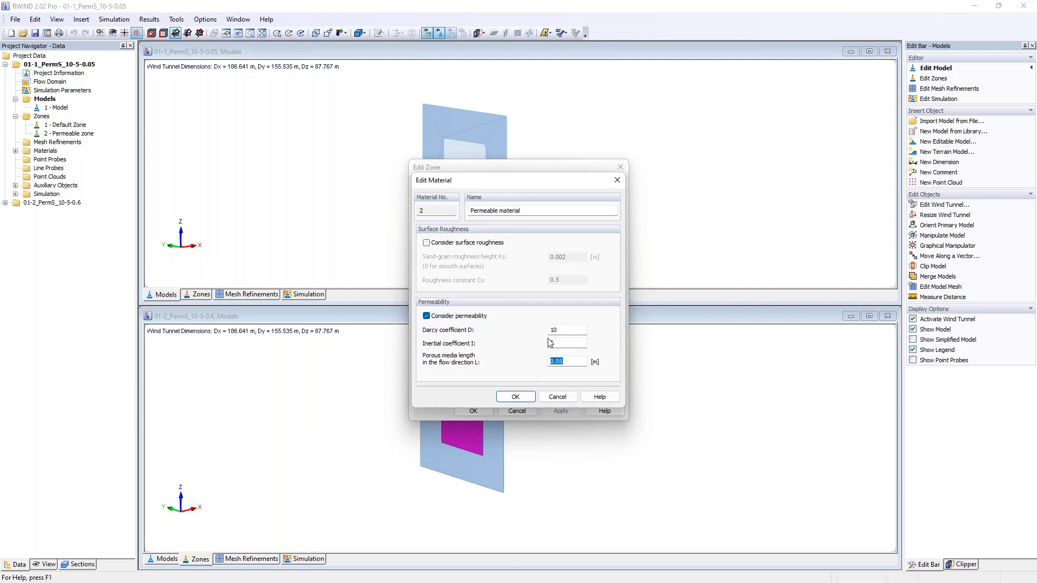
{"action": "left_click", "coordinate": [617, 180]}
{"action": "left_click", "coordinate": [618, 168]}
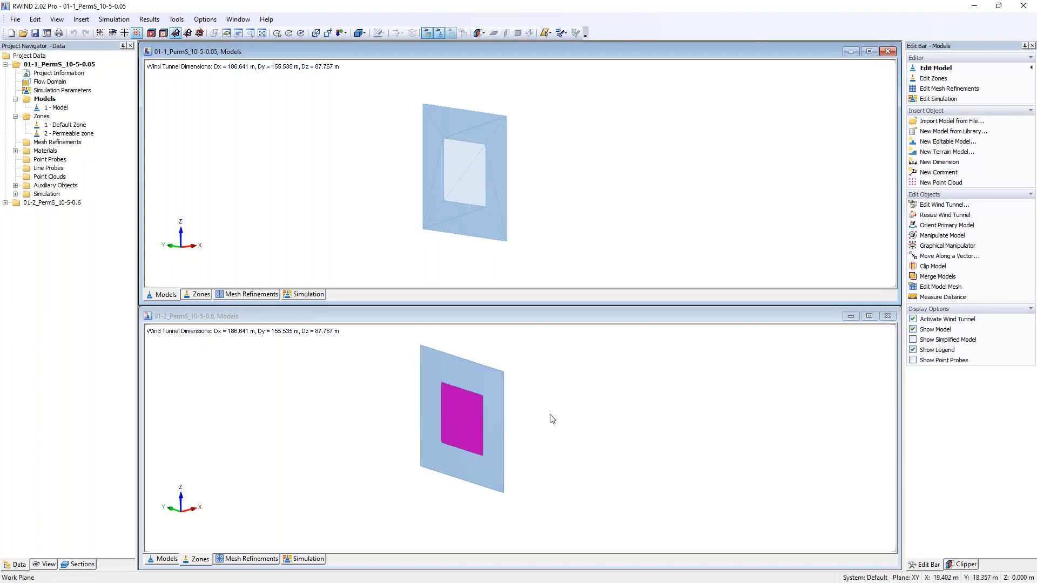
- Show the velocity field results of project 01-2_PermS_10-5-0.6 viewed in Y-direction
{"action": "left_click", "coordinate": [305, 559]}
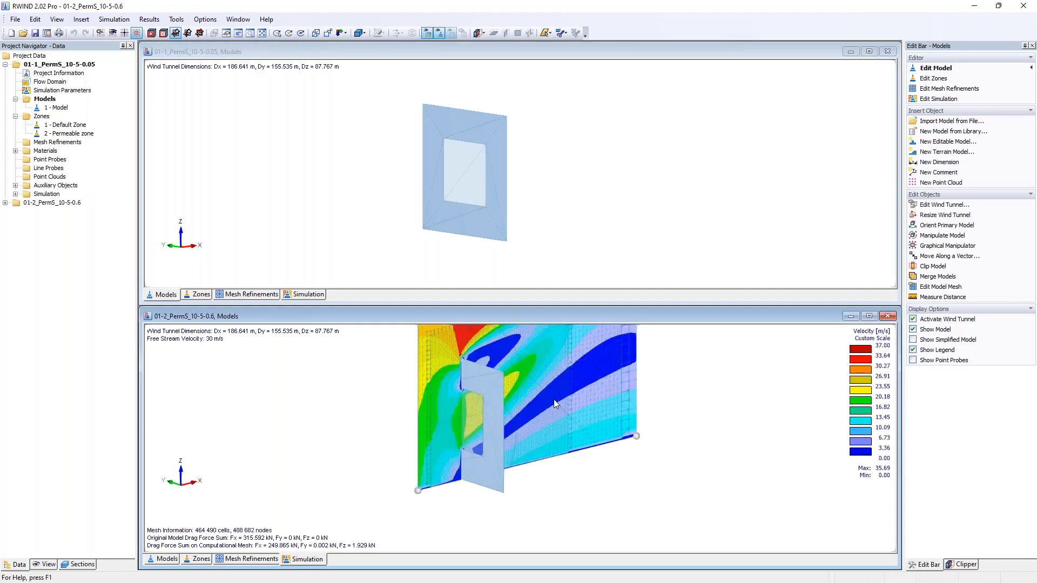
{"action": "middle_click_drag", "start_coordinate": [586, 386], "coordinate": [534, 430], "text": "ctrl"}
{"action": "left_click", "coordinate": [345, 33]}
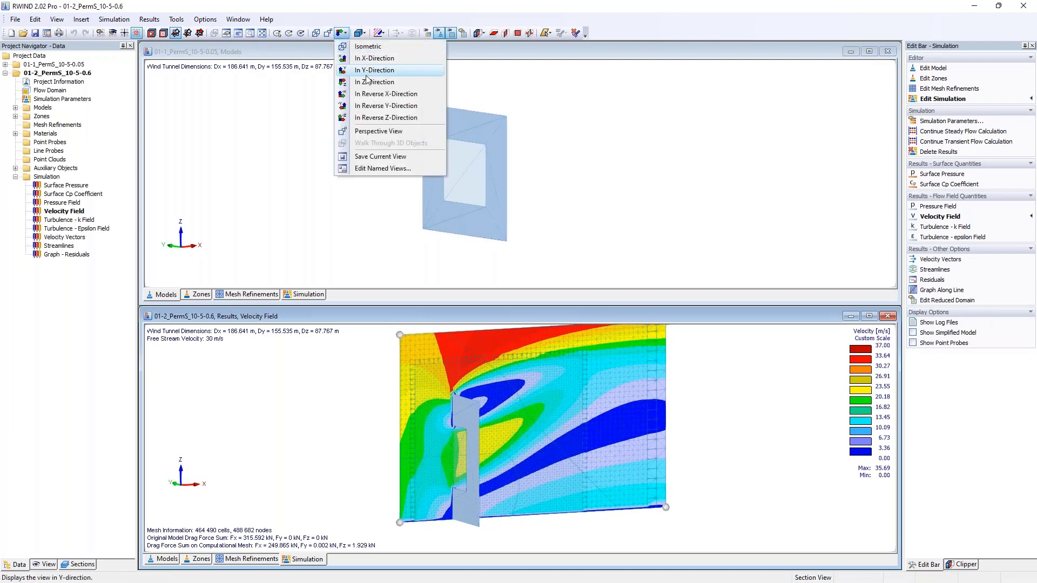
{"action": "left_click", "coordinate": [385, 106]}
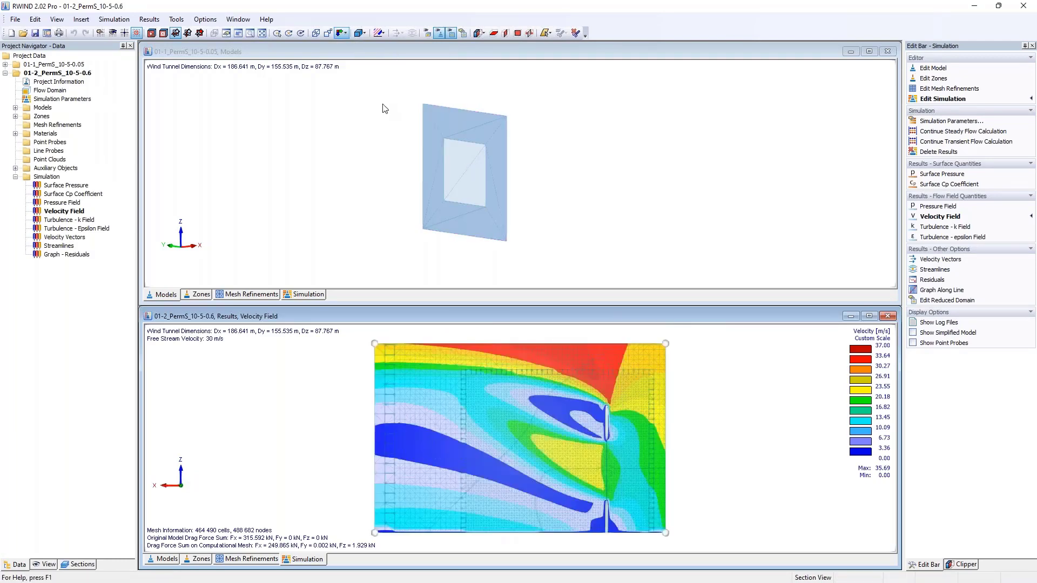
{"action": "left_click", "coordinate": [330, 33]}
{"action": "left_click", "coordinate": [343, 32]}
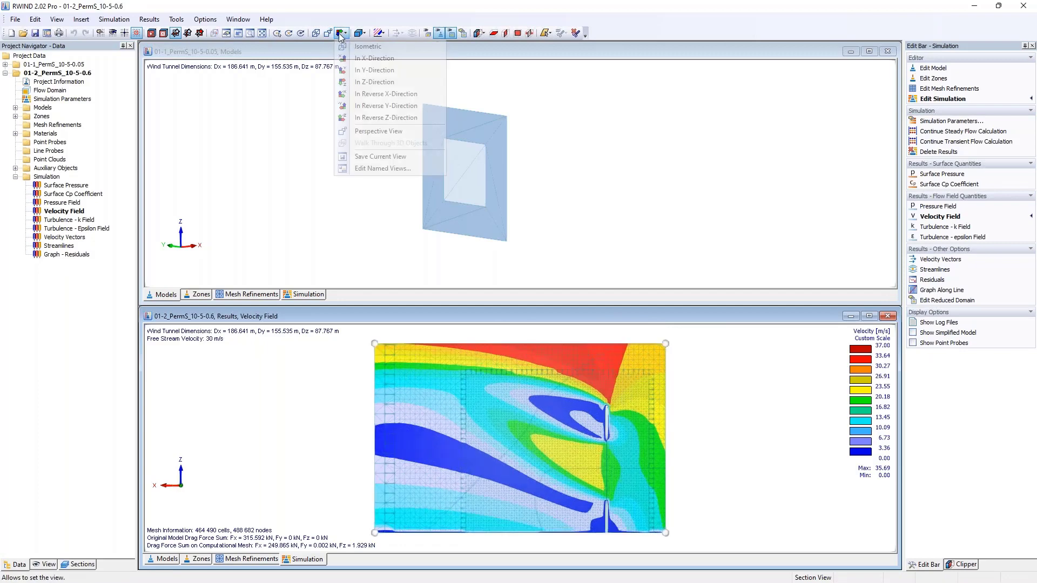
{"action": "double_click", "coordinate": [385, 66]}
- Show the velocity field results of project 01-1_PermS_10-5-0.05 viewed in Y-direction for comparison
{"action": "left_click", "coordinate": [343, 33]}
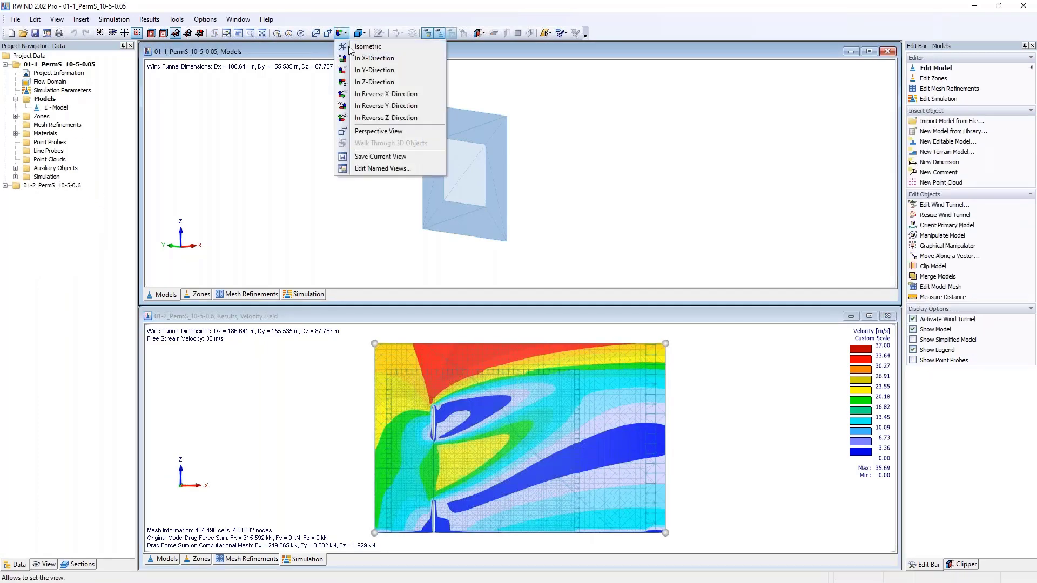
{"action": "left_click", "coordinate": [367, 70]}
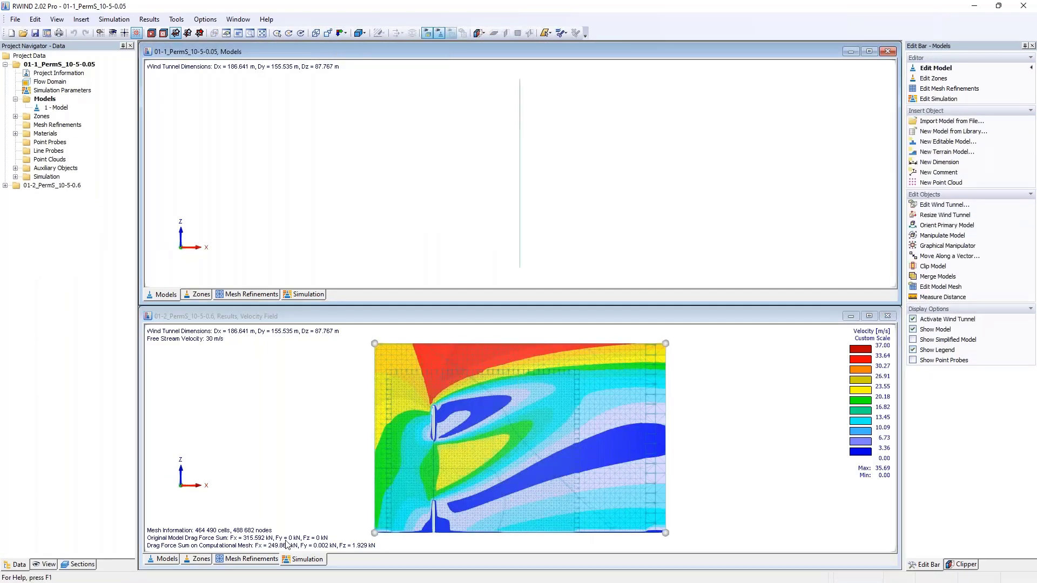
{"action": "left_click", "coordinate": [288, 296]}
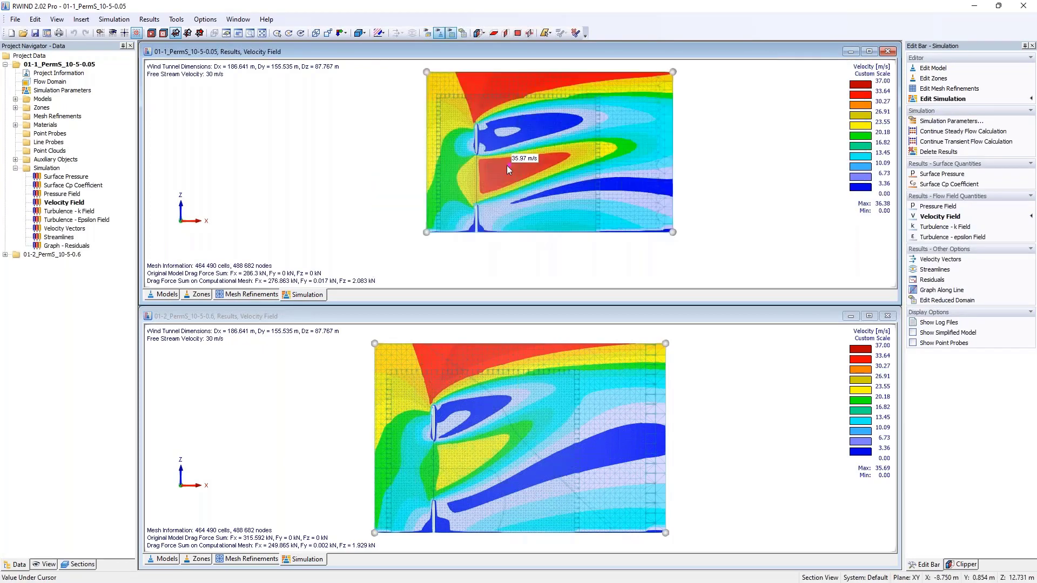
{"action": "middle_click_drag", "start_coordinate": [493, 174], "coordinate": [465, 193]}
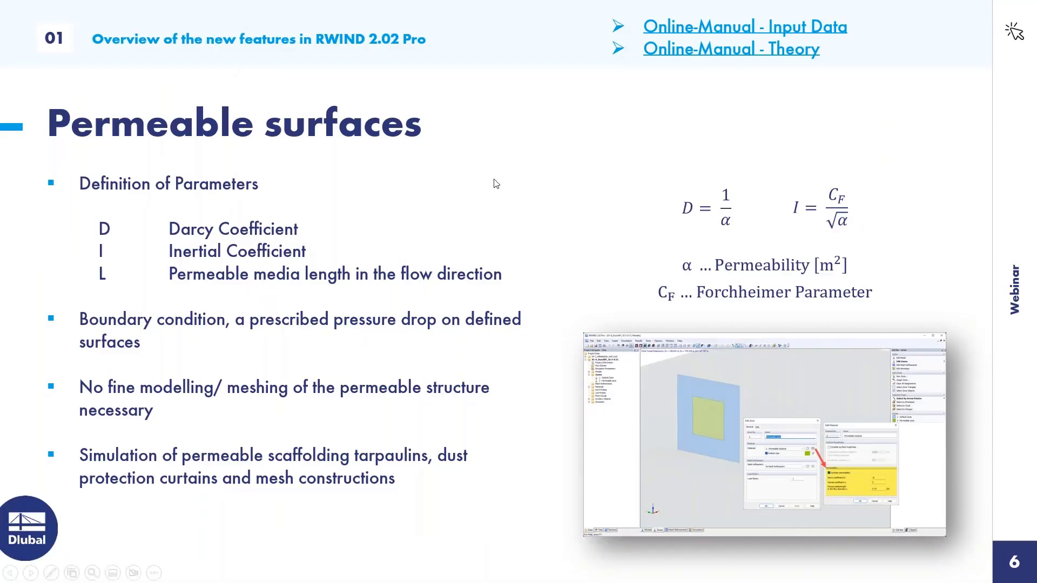
{"action": "key", "text": "Right"}
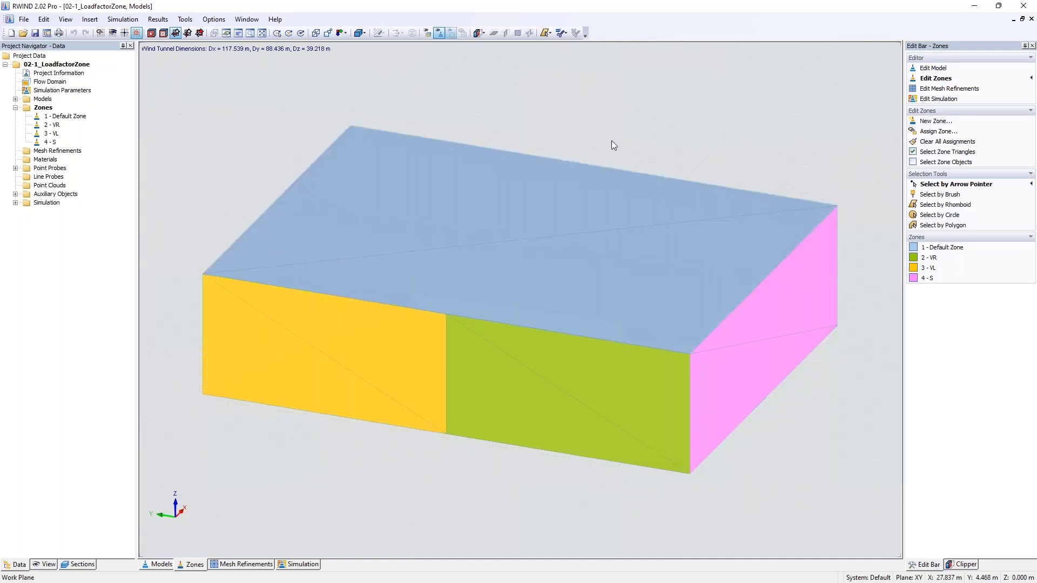
- Check the load factor of zone 2 - VR in the 02-1_LoadfactorZone project and close its settings unchanged
{"action": "scroll", "coordinate": [617, 150], "scroll_direction": "down", "scroll_amount": 5}
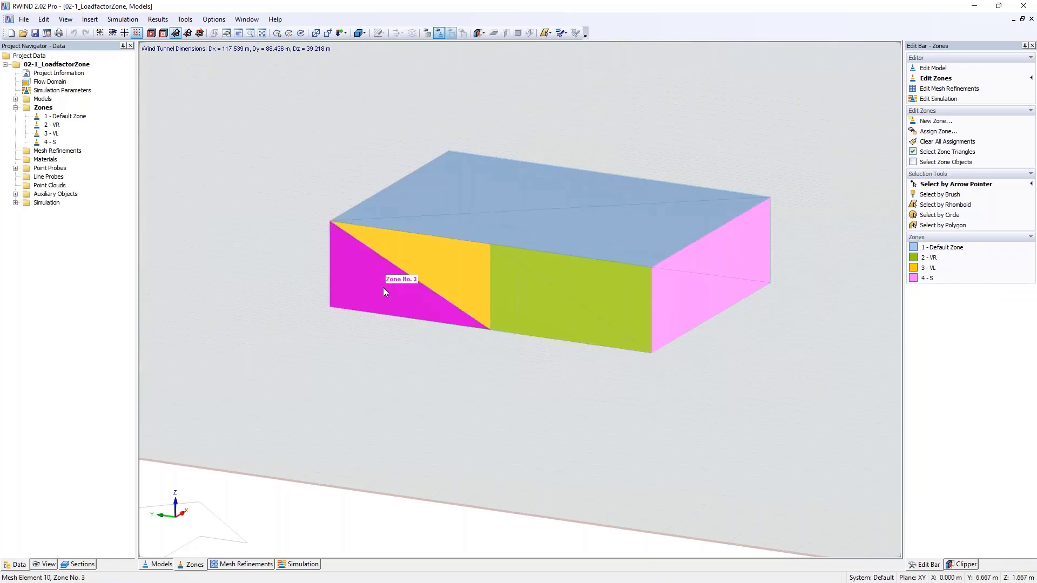
{"action": "middle_click_drag", "start_coordinate": [707, 279], "coordinate": [597, 289], "text": "ctrl"}
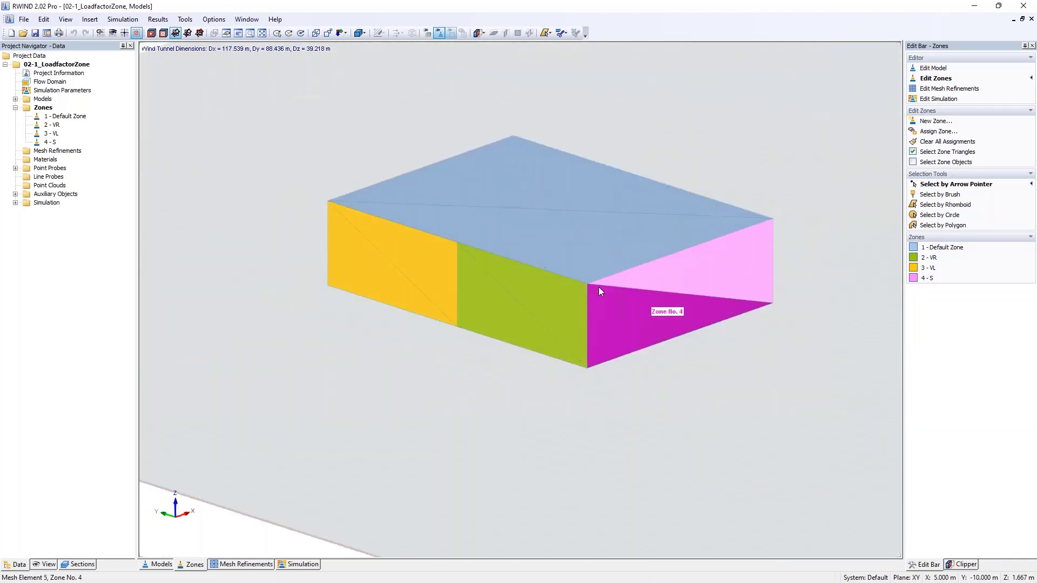
{"action": "double_click", "coordinate": [54, 126]}
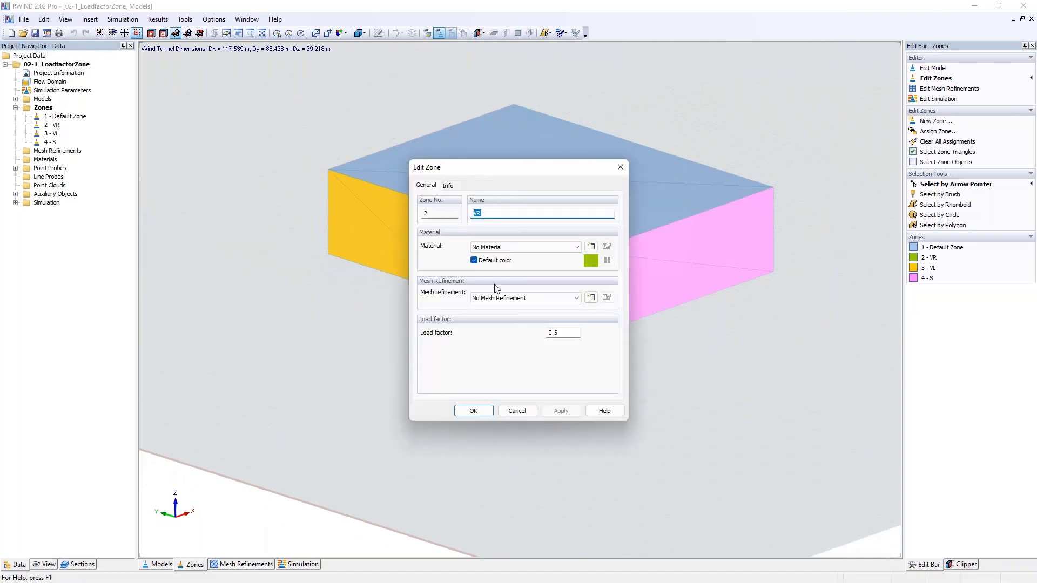
{"action": "left_click_drag", "start_coordinate": [475, 170], "coordinate": [670, 181]}
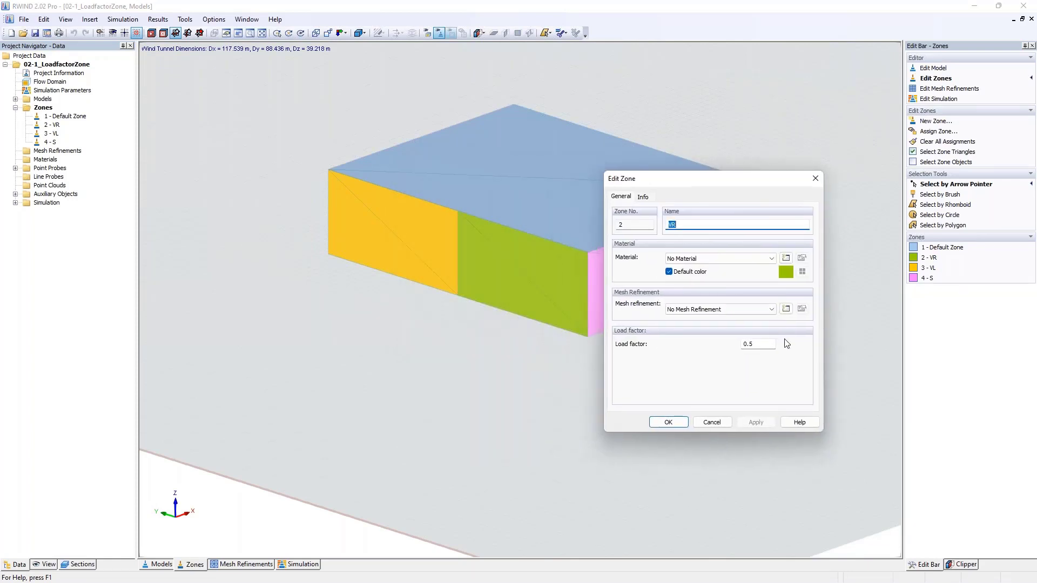
{"action": "double_click", "coordinate": [748, 344]}
{"action": "left_click", "coordinate": [770, 347]}
{"action": "left_click_drag", "start_coordinate": [771, 346], "coordinate": [720, 341]}
{"action": "key", "text": "Return"}
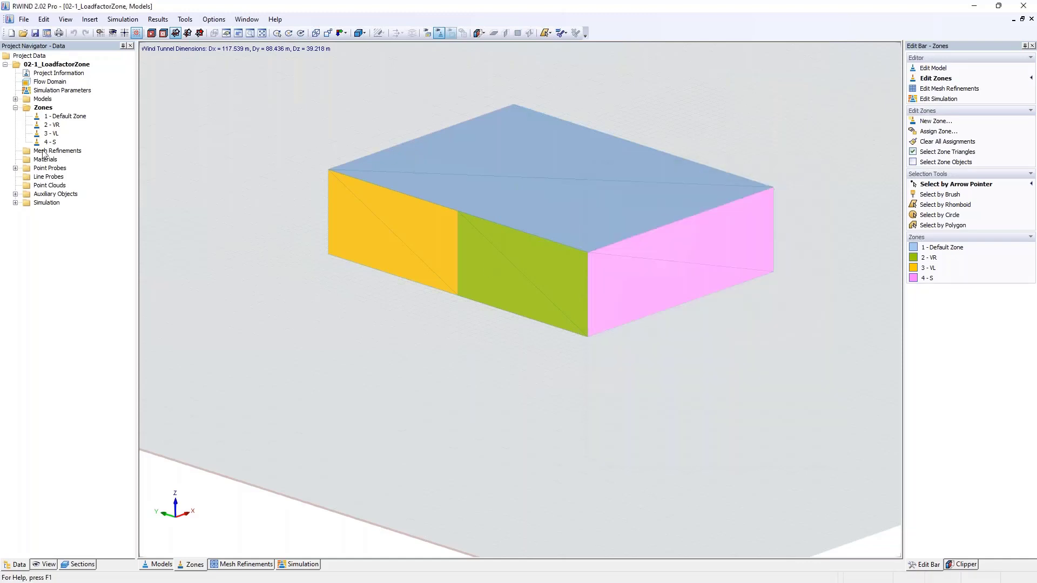
- Check the load factor of zone 3 - VL and close its settings unchanged
{"action": "double_click", "coordinate": [331, 248]}
{"action": "left_click_drag", "start_coordinate": [574, 333], "coordinate": [477, 333]}
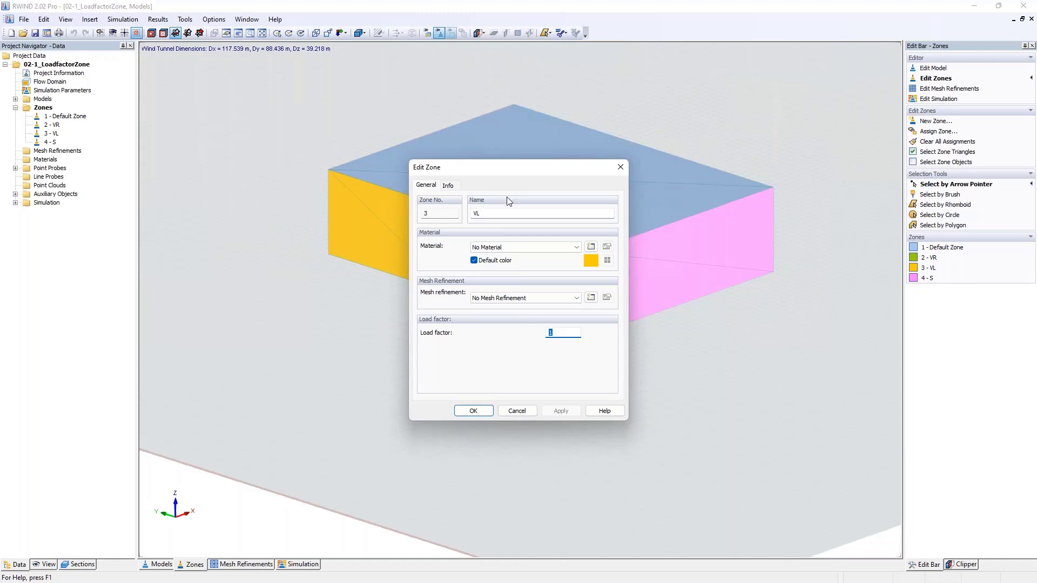
{"action": "left_click", "coordinate": [620, 167]}
- Check the load factor of zone 4 - S and display the surface pressure results on the building
{"action": "double_click", "coordinate": [51, 142]}
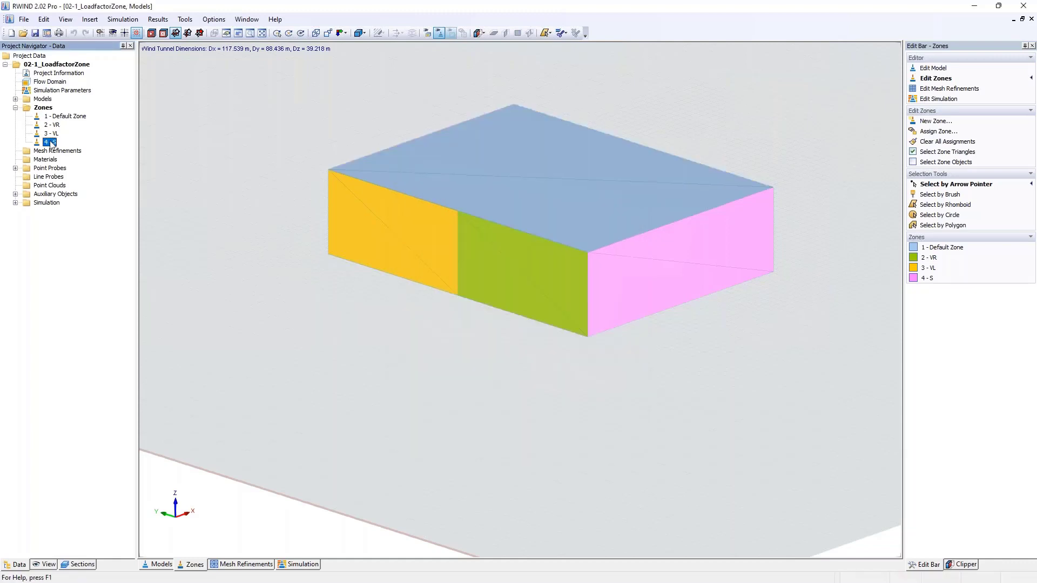
{"action": "left_click_drag", "start_coordinate": [562, 333], "coordinate": [522, 338]}
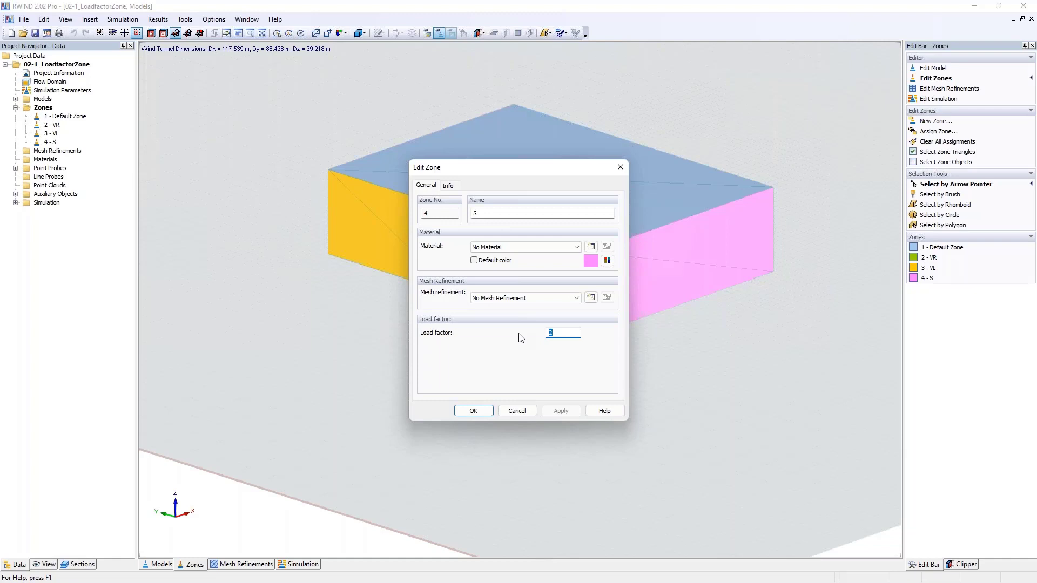
{"action": "left_click", "coordinate": [473, 411]}
{"action": "left_click", "coordinate": [298, 564]}
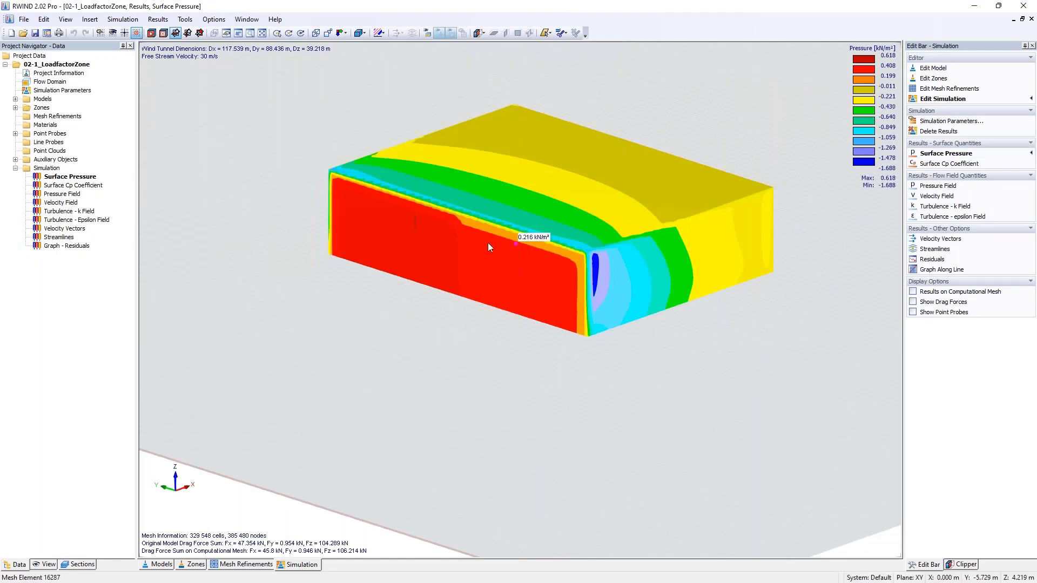
- Show the surface pressure and drag forces of the mesh sections Zone Nr. 2 - VR and Zone Nr. 3 - VL
{"action": "left_click", "coordinate": [79, 564]}
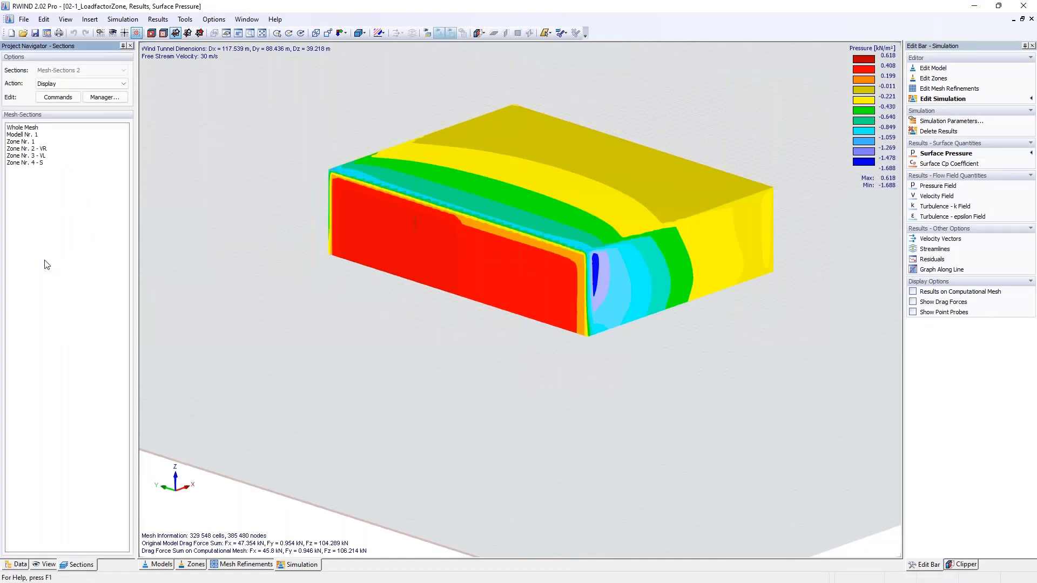
{"action": "left_click", "coordinate": [43, 149]}
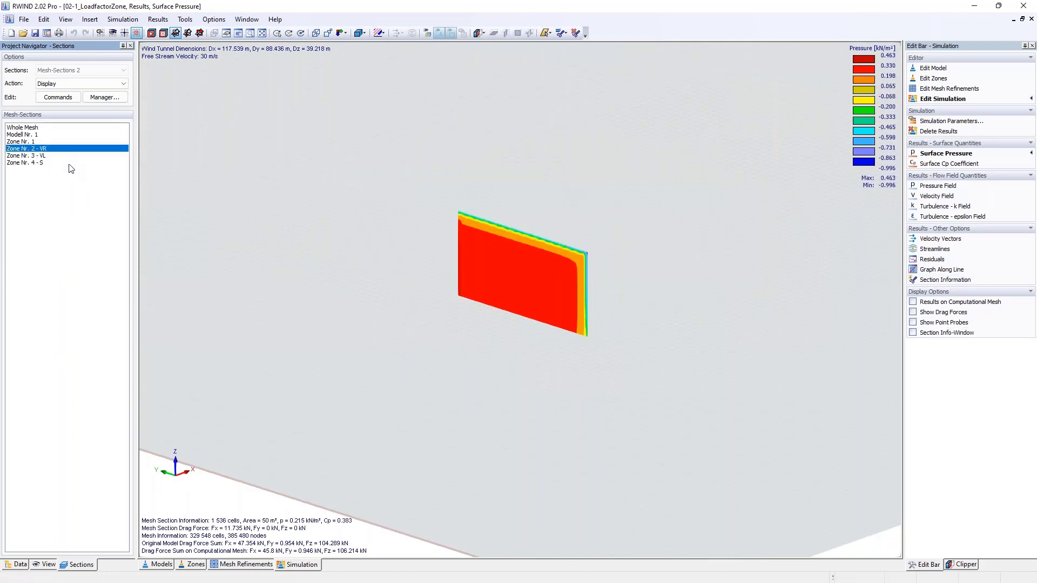
{"action": "left_click", "coordinate": [925, 315]}
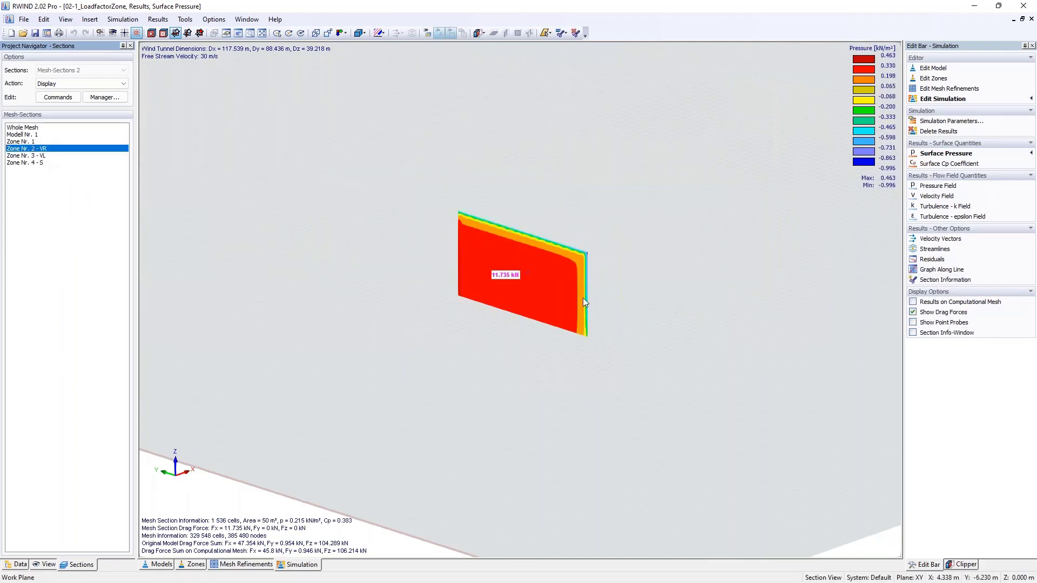
{"action": "scroll", "coordinate": [503, 294], "scroll_direction": "up", "scroll_amount": 4}
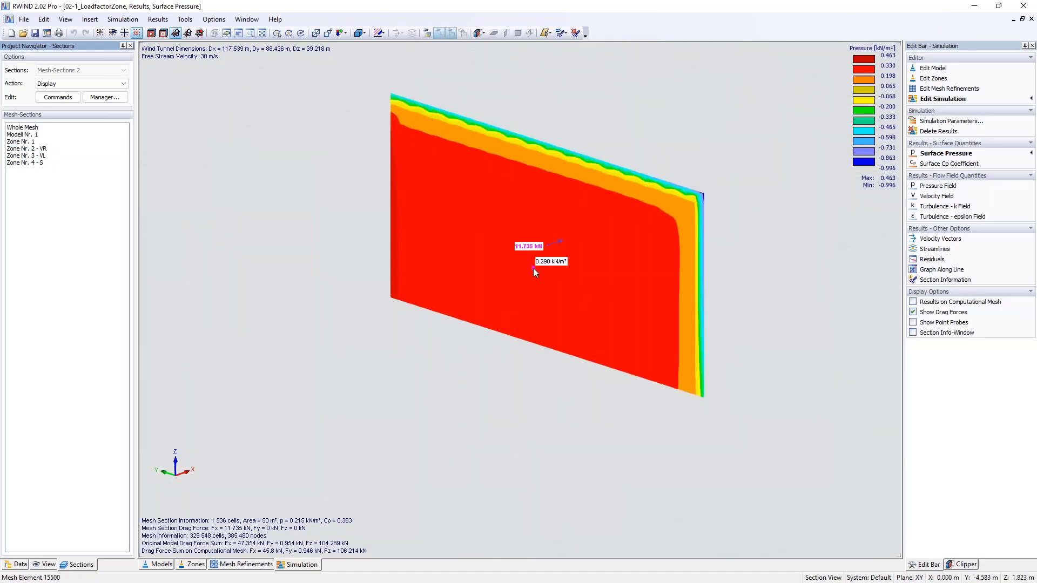
{"action": "left_click", "coordinate": [43, 156]}
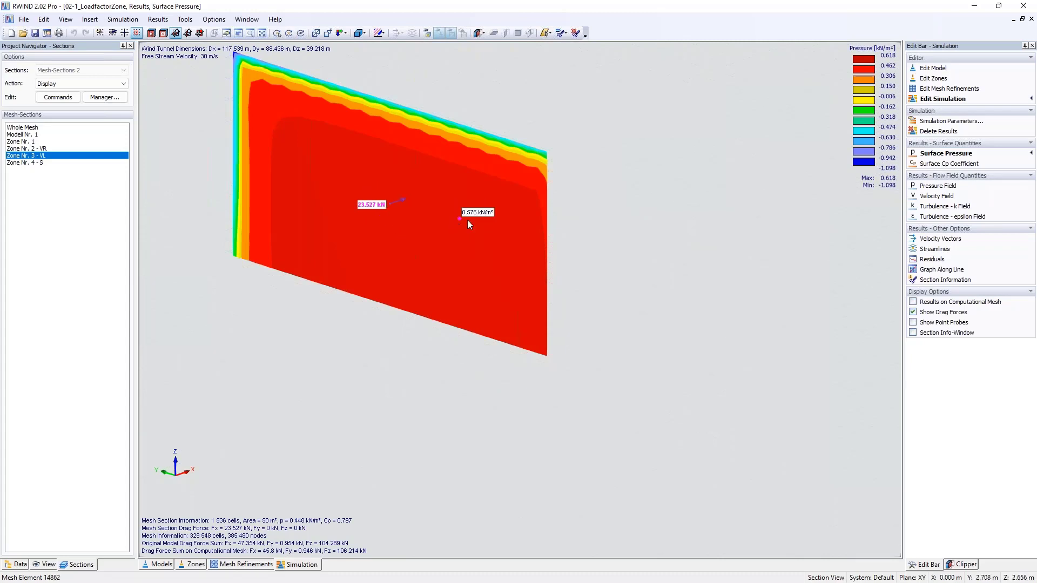
{"action": "scroll", "coordinate": [739, 325], "scroll_direction": "down", "scroll_amount": 3}
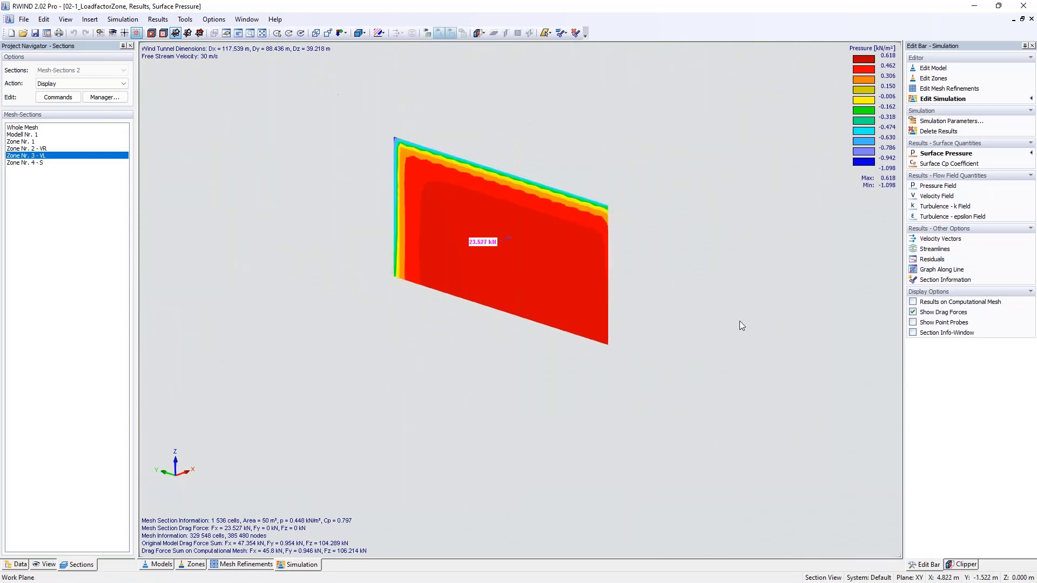
- Display the mesh section Zone Nr. 4 - S and examine its drag force and the pressure on both side walls
{"action": "left_click", "coordinate": [32, 162]}
{"action": "scroll", "coordinate": [591, 228], "scroll_direction": "down", "scroll_amount": 3}
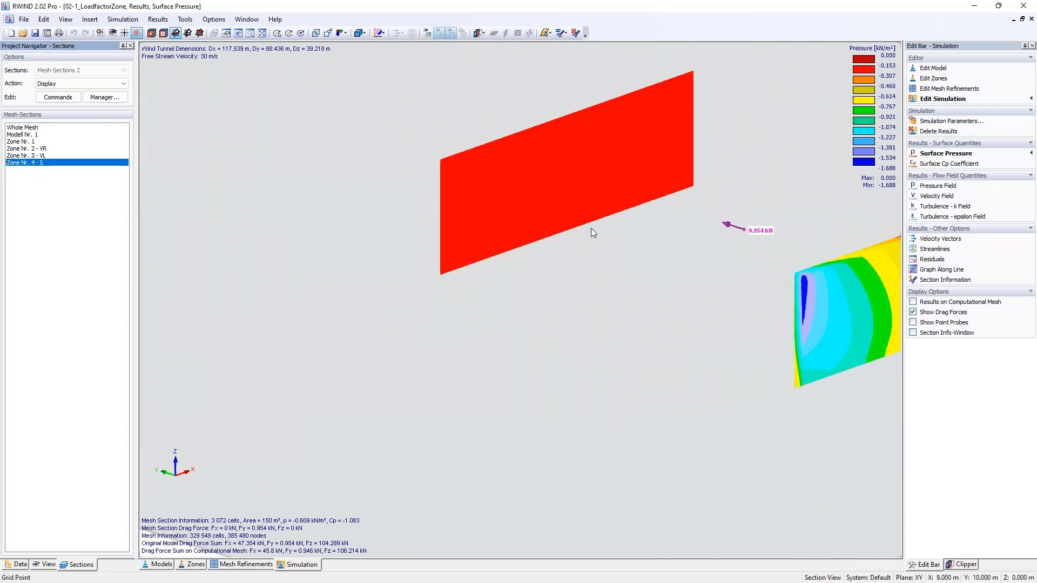
{"action": "middle_click_drag", "start_coordinate": [634, 257], "coordinate": [511, 264]}
{"action": "middle_click_drag", "start_coordinate": [511, 264], "coordinate": [690, 270], "text": "ctrl"}
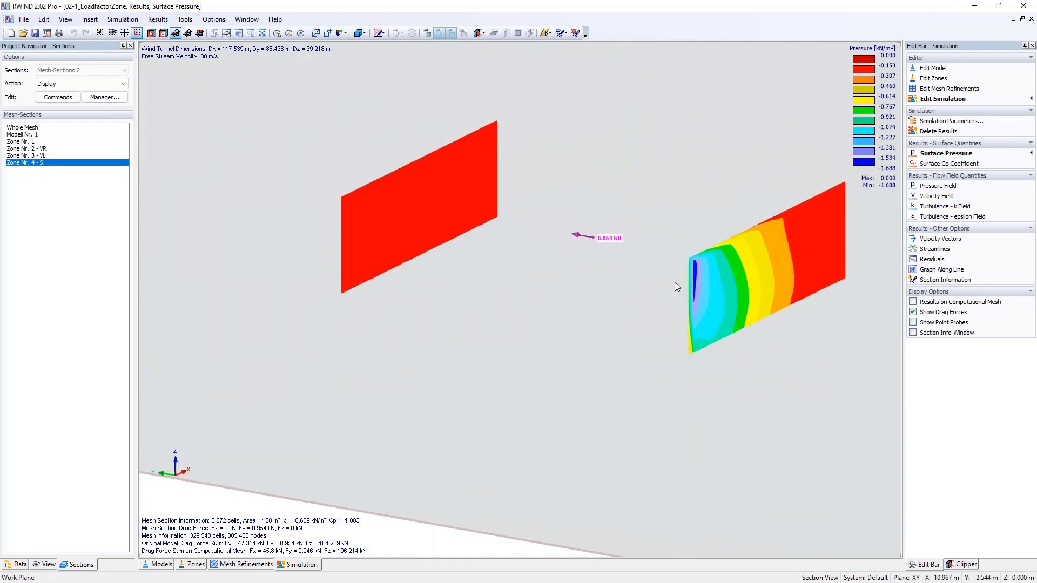
{"action": "scroll", "coordinate": [607, 226], "scroll_direction": "down", "scroll_amount": 1}
{"action": "scroll", "coordinate": [607, 228], "scroll_direction": "down", "scroll_amount": 1}
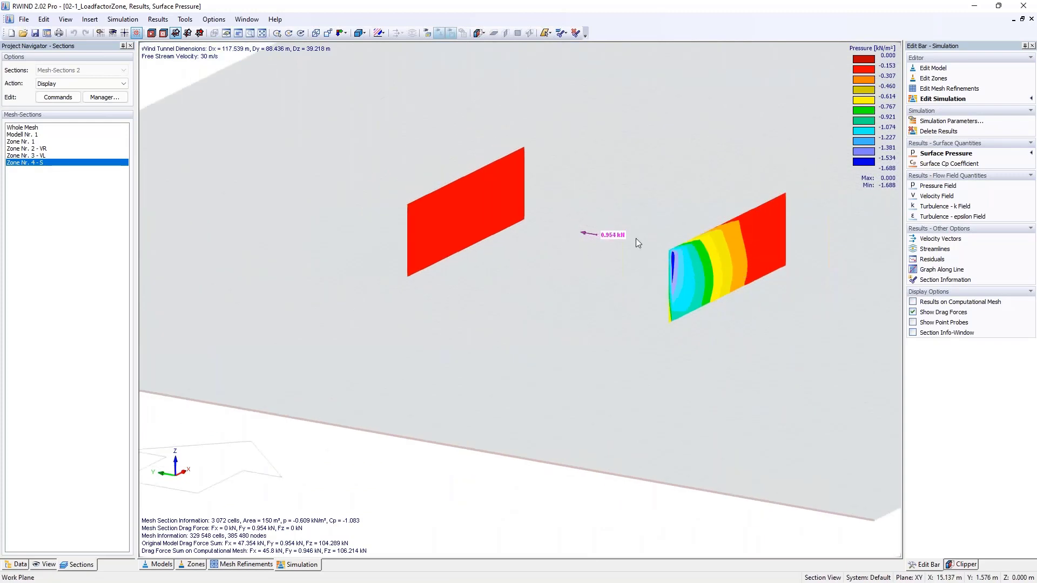
- Display the whole mesh again and examine the surface pressure and resultant drag force on the building from several sides
{"action": "left_click", "coordinate": [24, 128]}
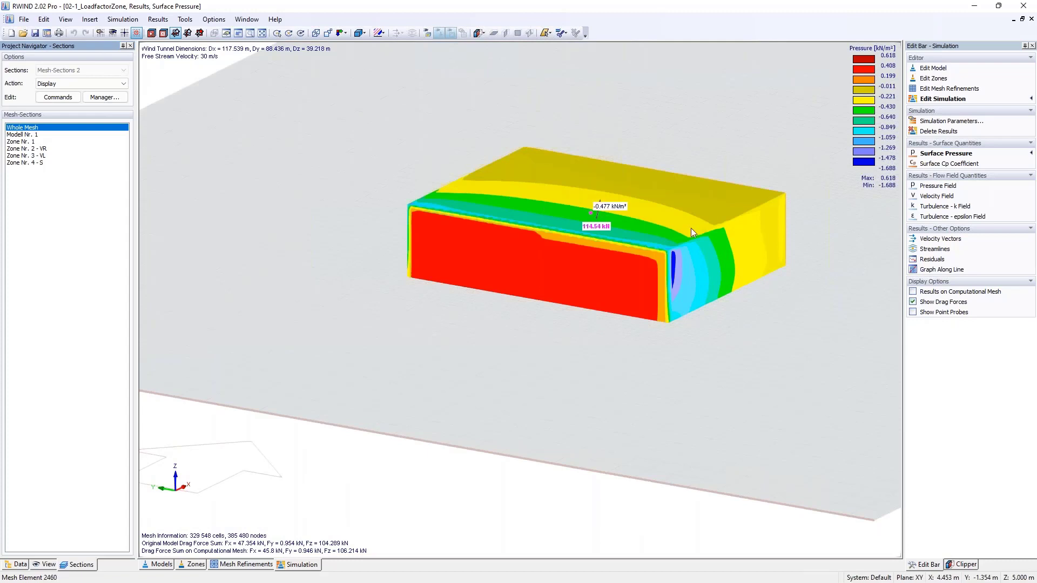
{"action": "middle_click_drag", "start_coordinate": [843, 259], "coordinate": [594, 266], "text": "ctrl"}
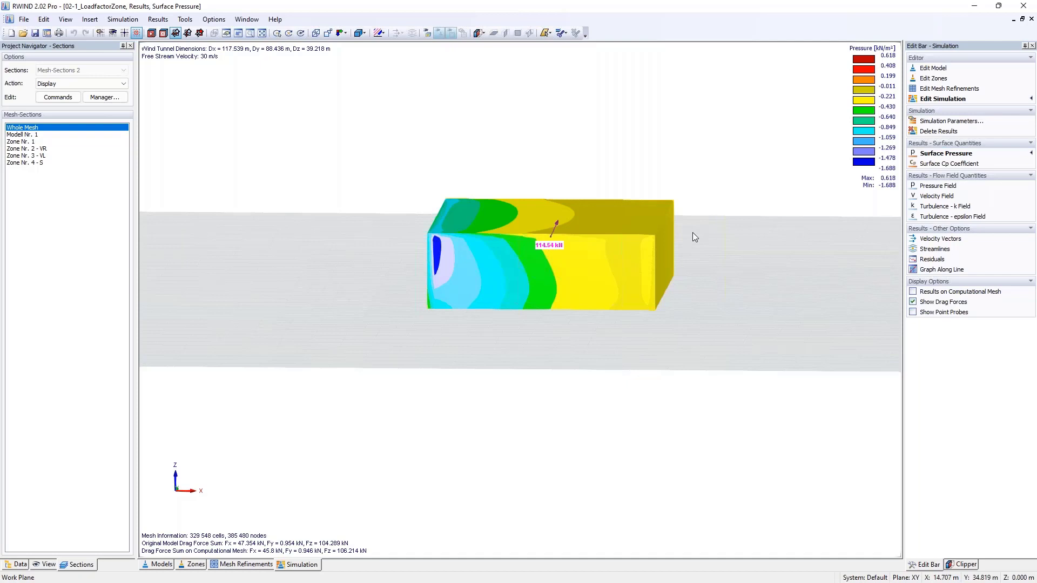
{"action": "middle_click_drag", "start_coordinate": [702, 235], "coordinate": [672, 292], "text": "ctrl"}
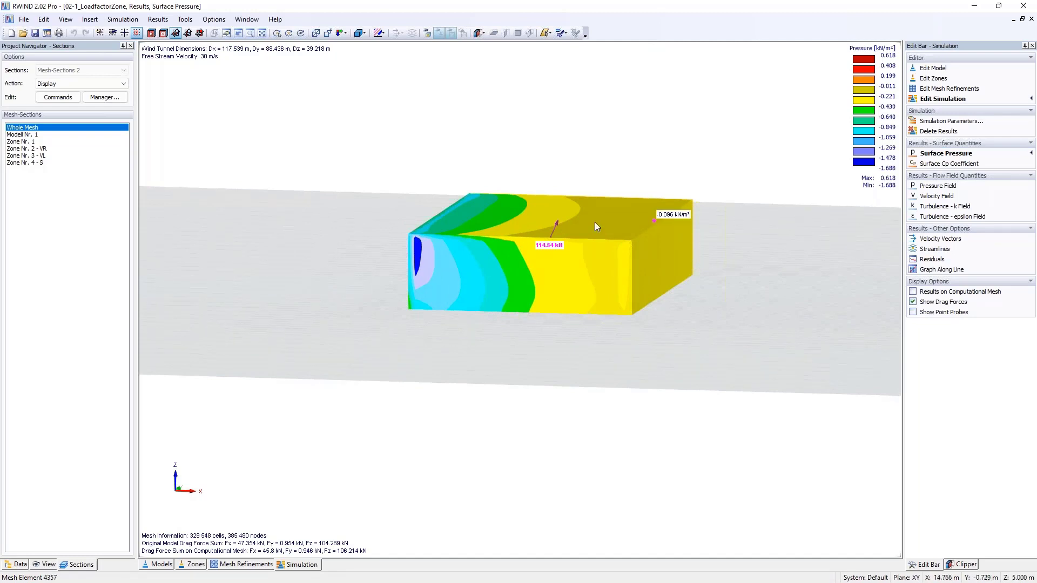
{"action": "middle_click_drag", "start_coordinate": [604, 258], "coordinate": [737, 298], "text": "ctrl"}
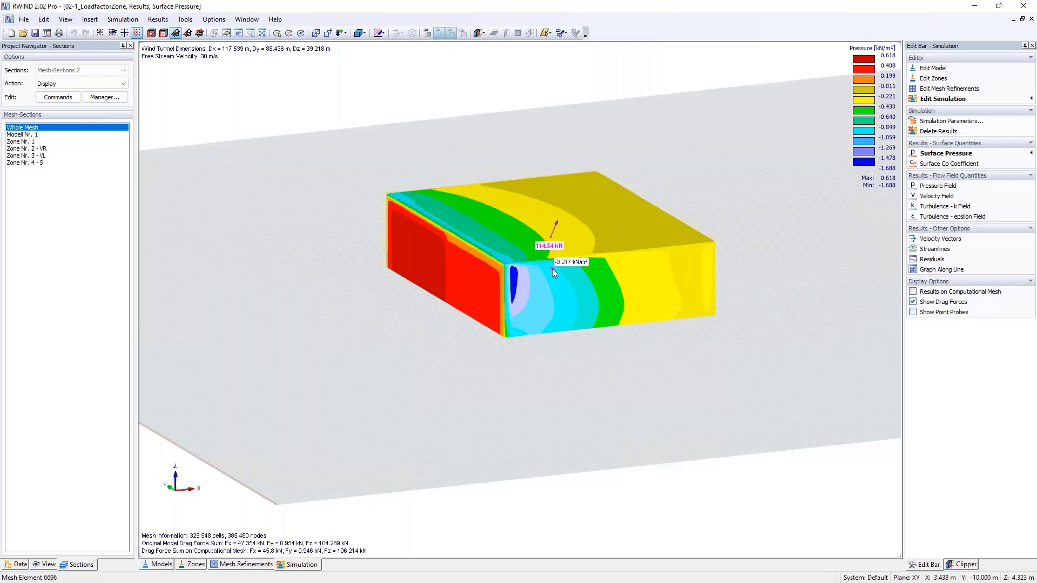
{"action": "middle_click_drag", "start_coordinate": [553, 267], "coordinate": [624, 268], "text": "ctrl"}
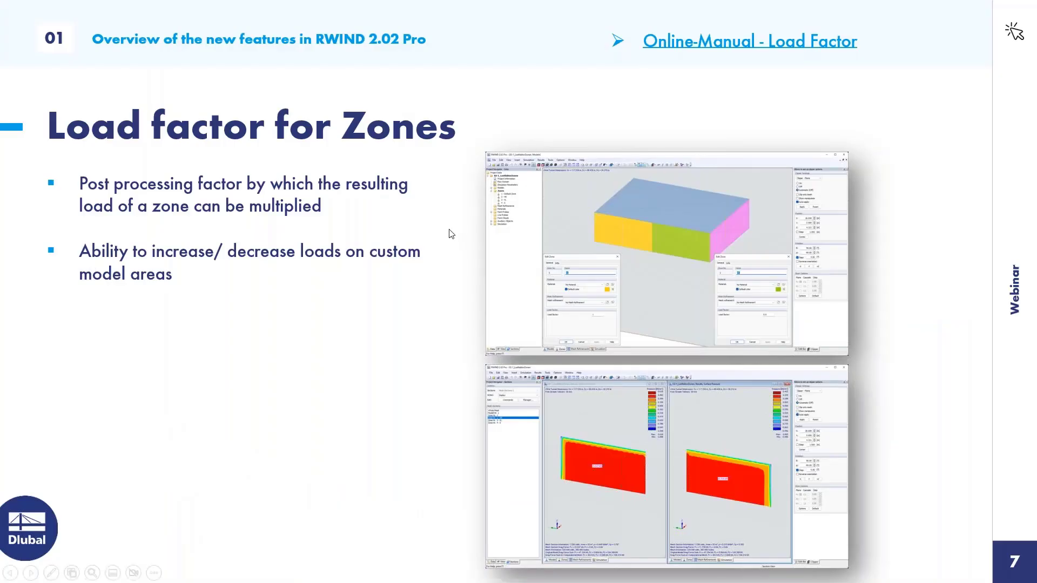
{"action": "left_click", "coordinate": [448, 231]}
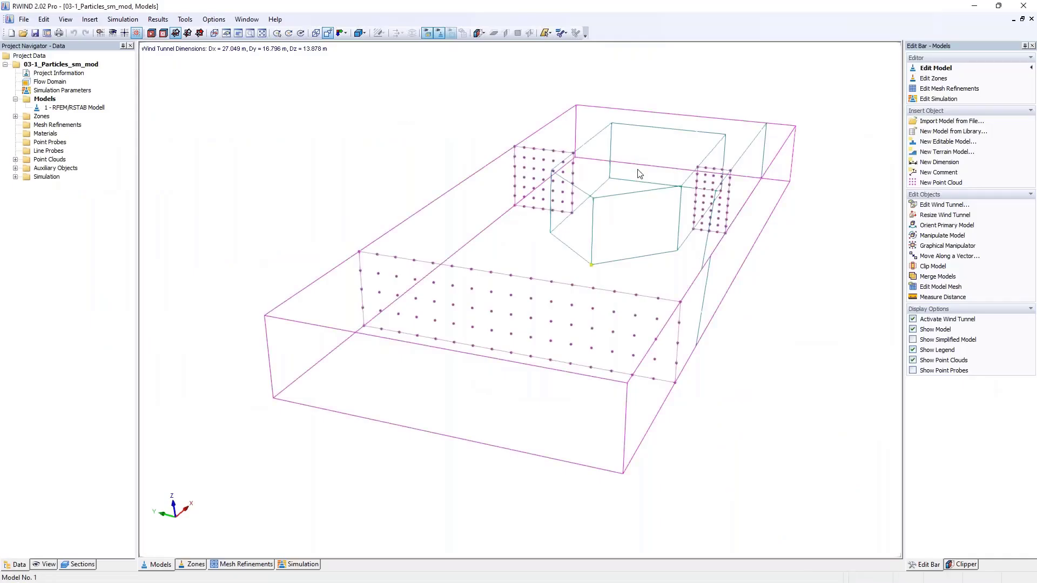
- Examine the arrangement of the point clouds around the model in the 03-1_Particles_sm_mod project
{"action": "middle_click_drag", "start_coordinate": [637, 169], "coordinate": [796, 239], "text": "ctrl"}
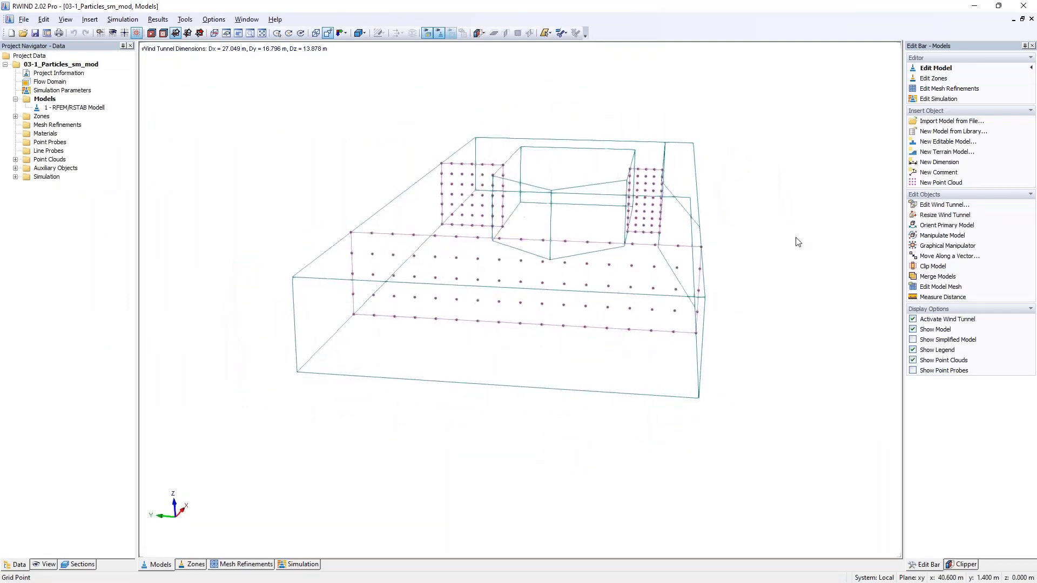
{"action": "scroll", "coordinate": [631, 323], "scroll_direction": "down", "scroll_amount": 5}
{"action": "middle_click_drag", "start_coordinate": [632, 323], "coordinate": [671, 281], "text": "ctrl"}
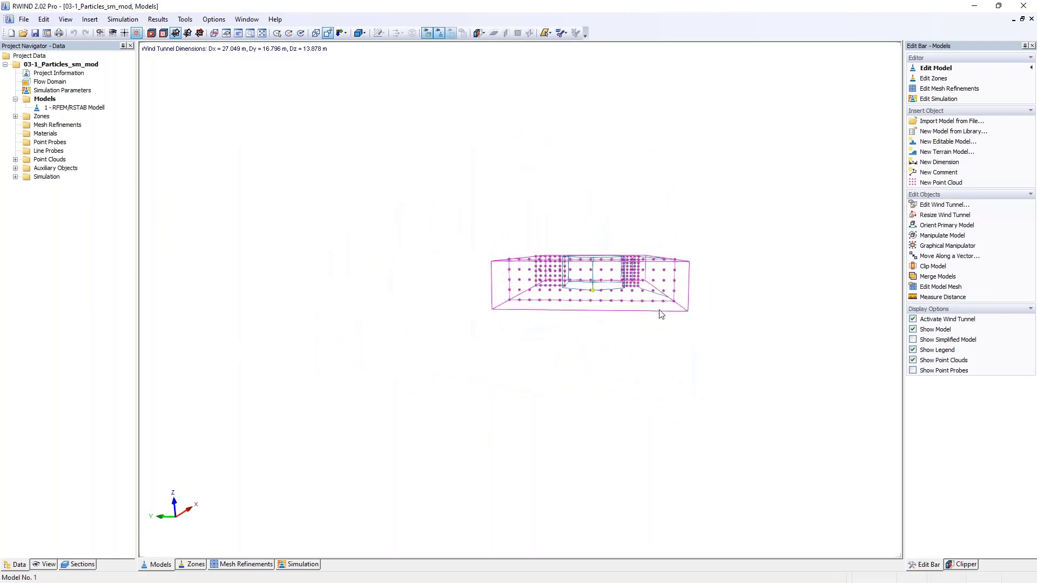
{"action": "middle_click_drag", "start_coordinate": [663, 317], "coordinate": [481, 389], "text": "ctrl"}
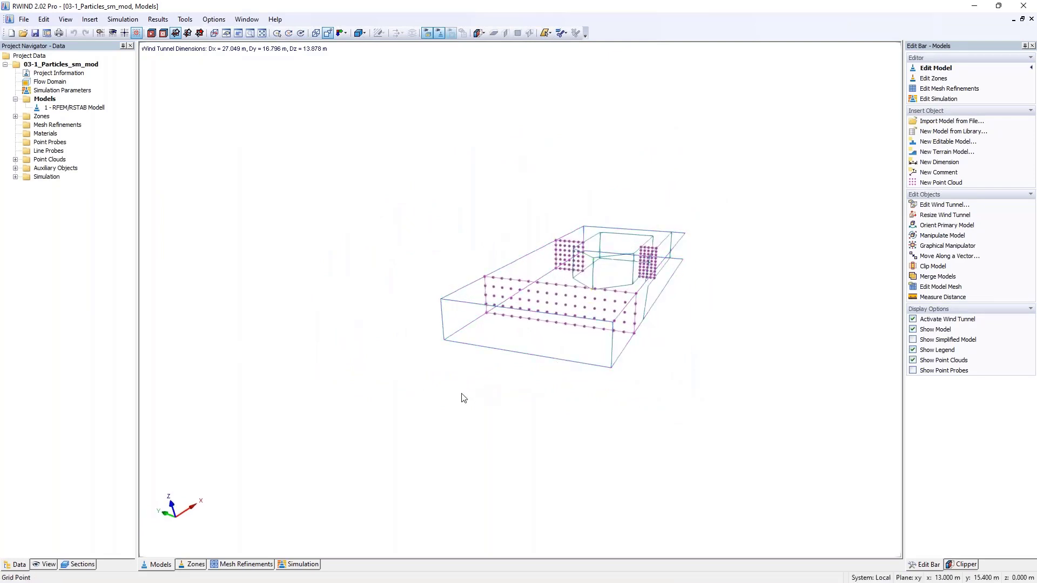
{"action": "middle_click_drag", "start_coordinate": [590, 297], "coordinate": [659, 398], "text": "ctrl"}
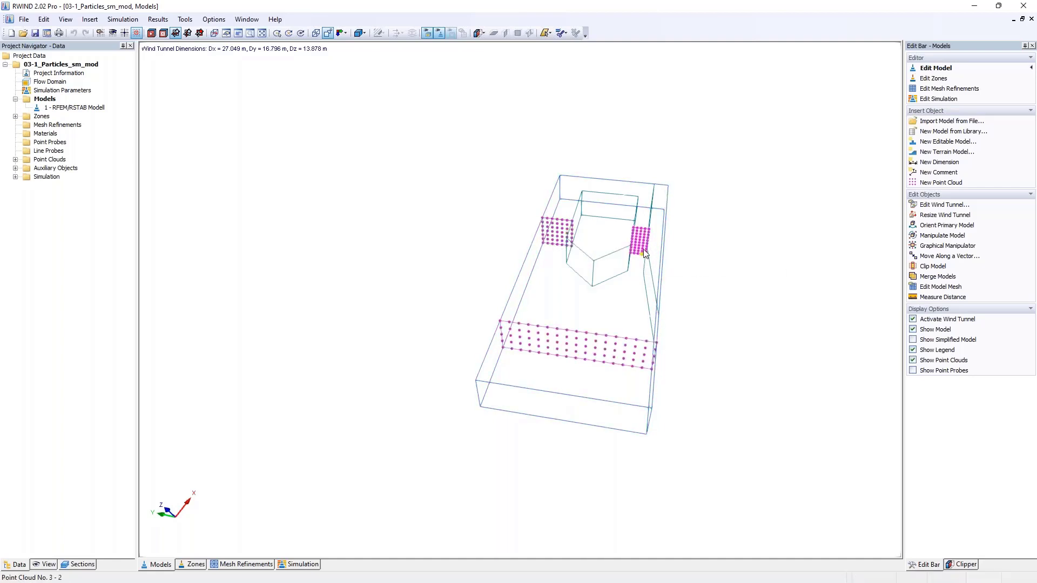
{"action": "middle_click_drag", "start_coordinate": [667, 280], "coordinate": [645, 216], "text": "ctrl"}
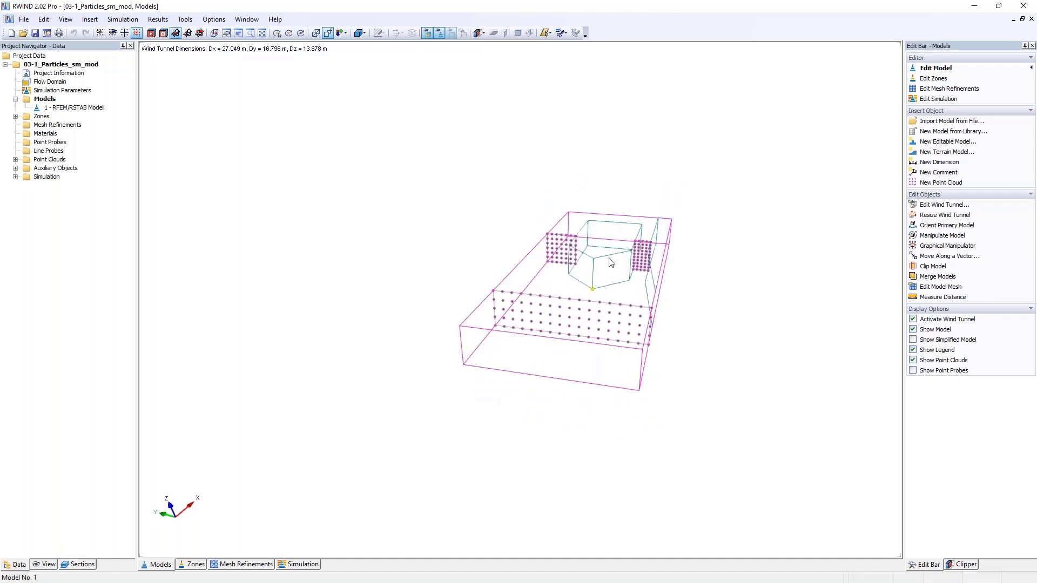
{"action": "middle_click_drag", "start_coordinate": [625, 266], "coordinate": [648, 347], "text": "ctrl"}
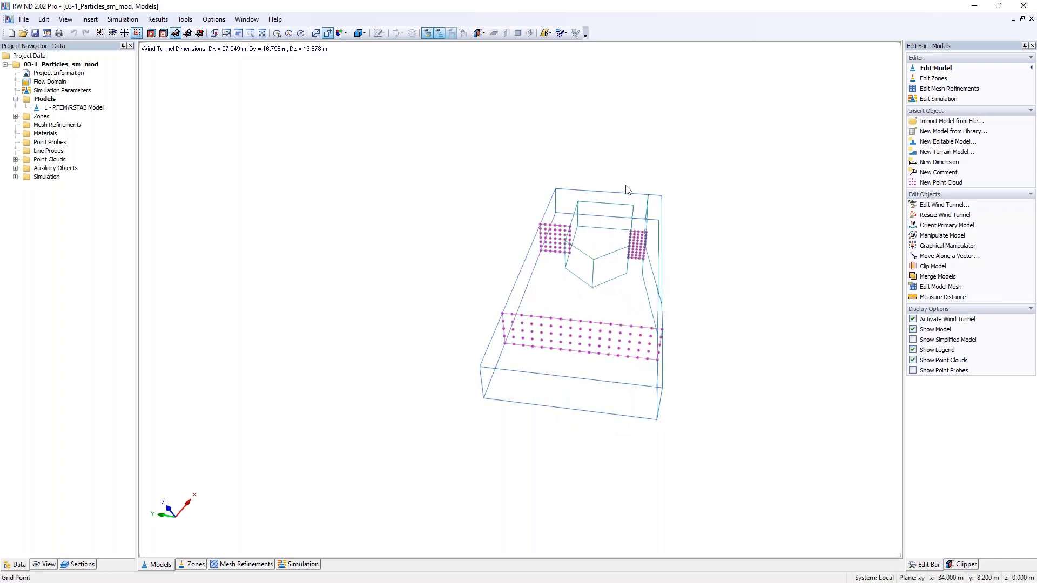
{"action": "middle_click_drag", "start_coordinate": [626, 189], "coordinate": [475, 196], "text": "ctrl"}
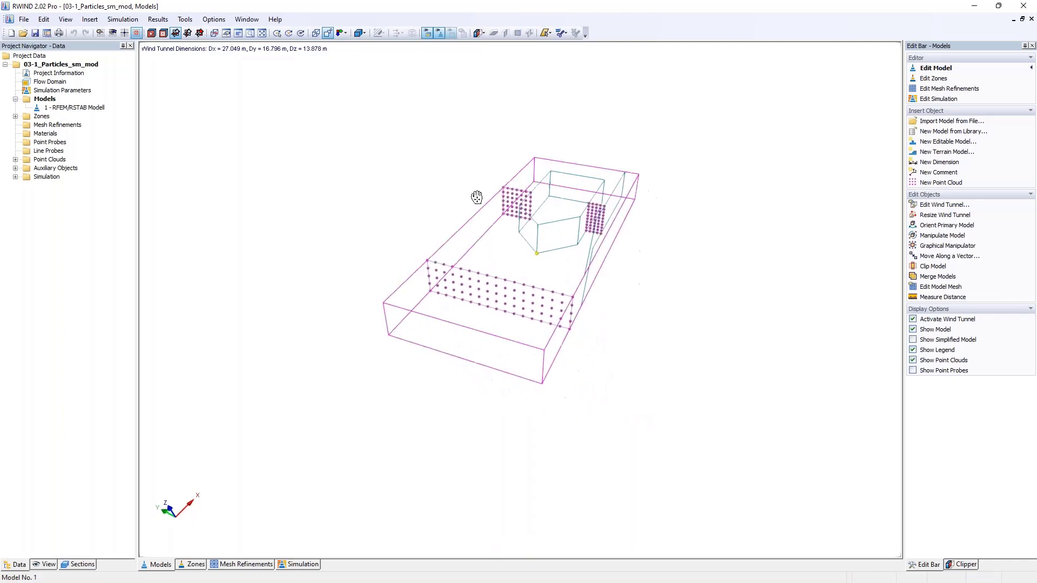
- Review the particle tracking and transient flow settings in the simulation parameters and close the dialog without changes
{"action": "left_click", "coordinate": [124, 20]}
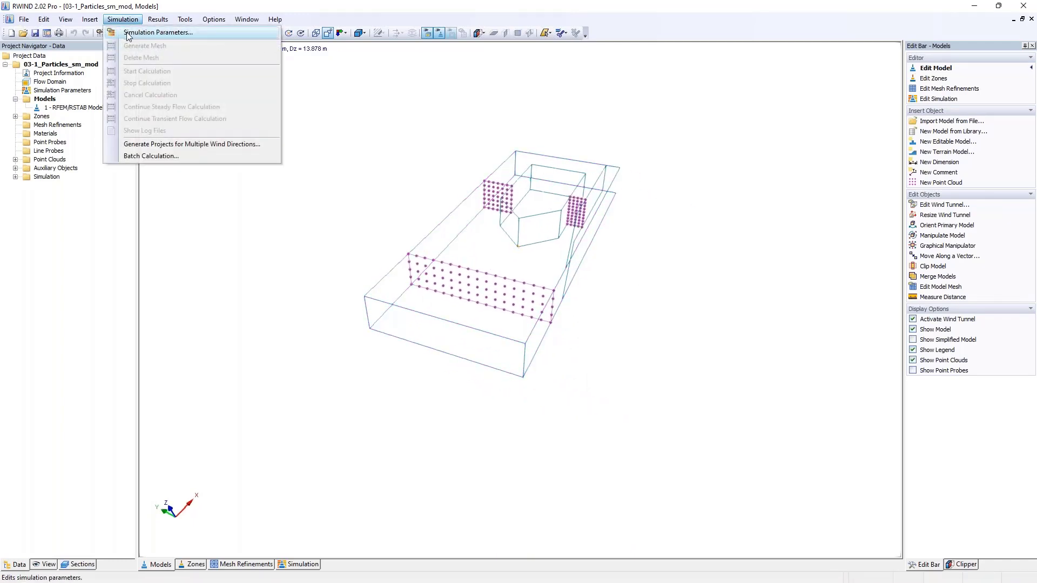
{"action": "left_click", "coordinate": [128, 33]}
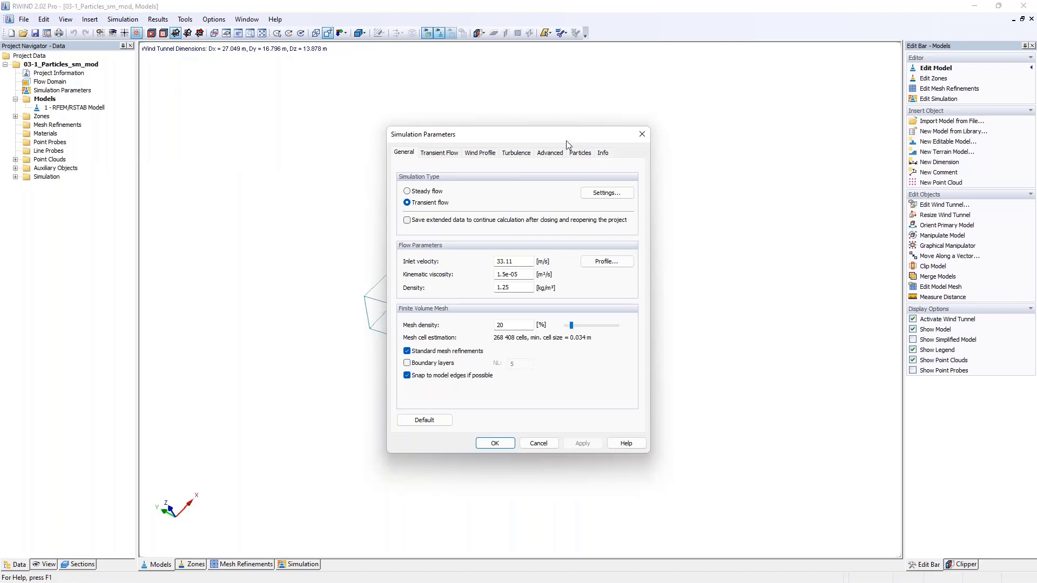
{"action": "left_click", "coordinate": [582, 155]}
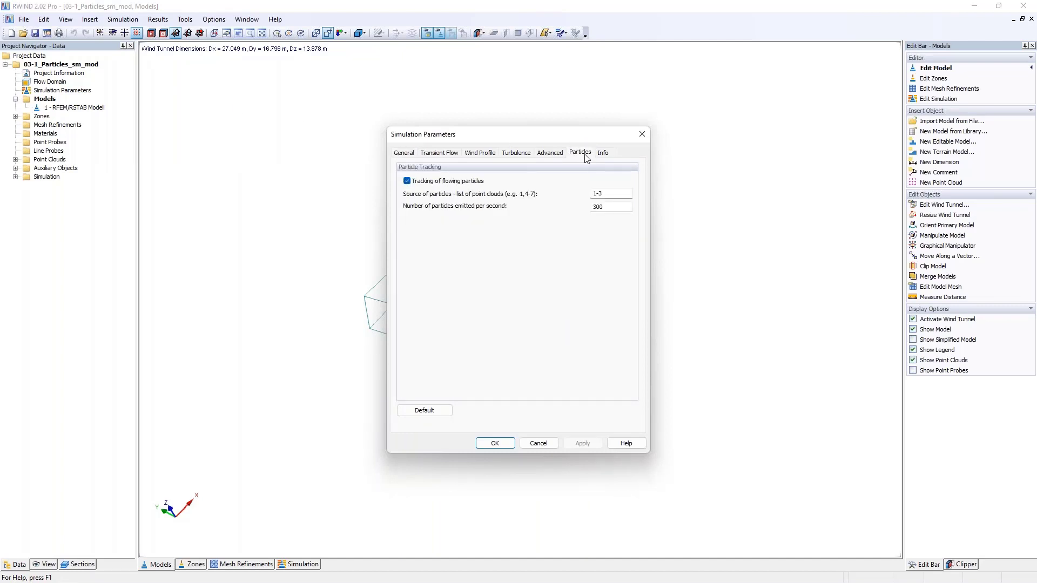
{"action": "double_click", "coordinate": [615, 193]}
{"action": "left_click", "coordinate": [602, 207]}
{"action": "left_click_drag", "start_coordinate": [753, 150], "coordinate": [808, 153]}
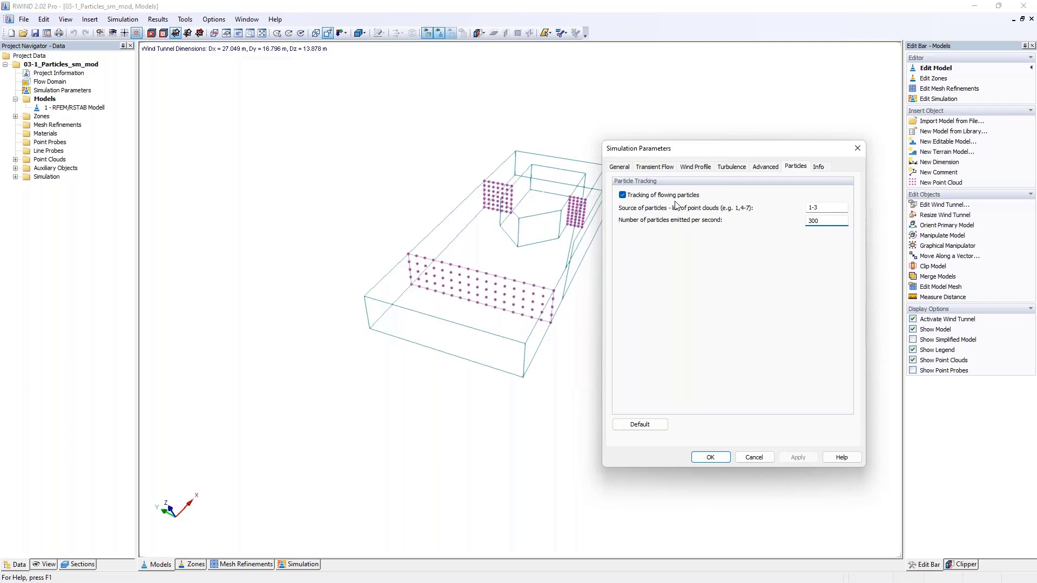
{"action": "left_click", "coordinate": [661, 169]}
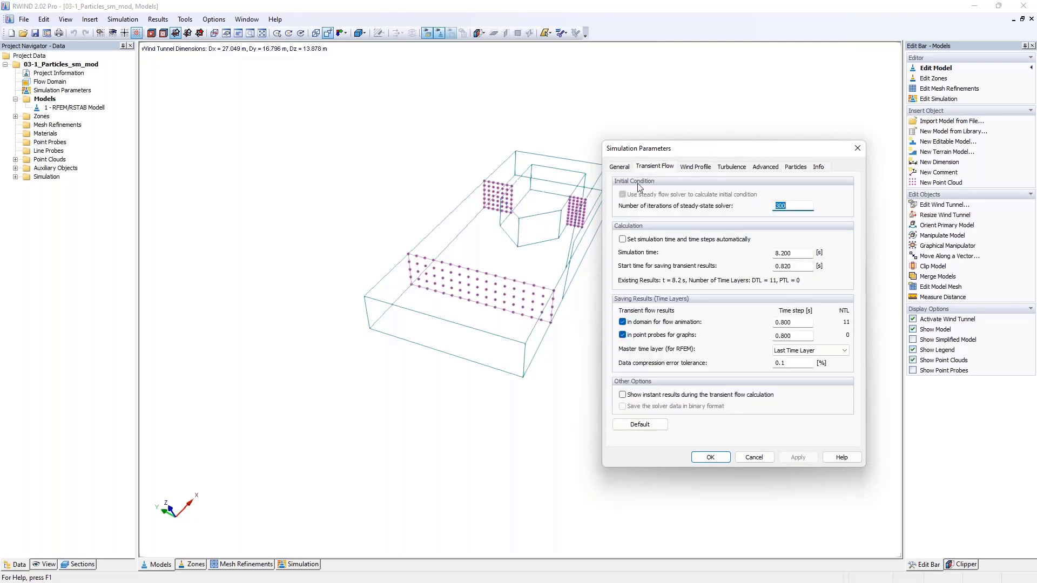
{"action": "left_click", "coordinate": [857, 148]}
- Display the simulation's streamlines results and examine how they pass through the point clouds around the building
{"action": "left_click", "coordinate": [299, 564]}
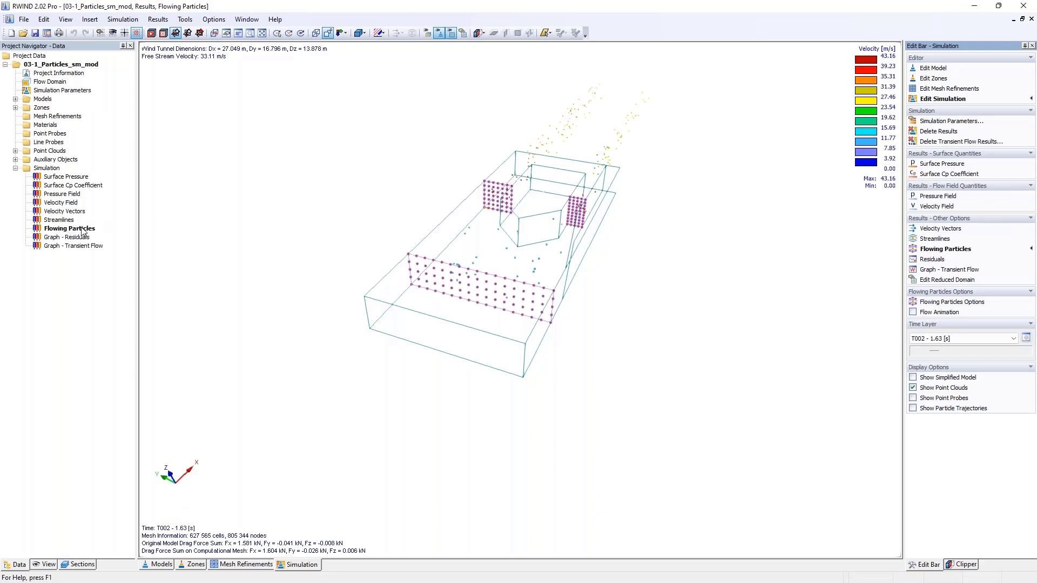
{"action": "left_click", "coordinate": [57, 220]}
{"action": "double_click", "coordinate": [64, 220]}
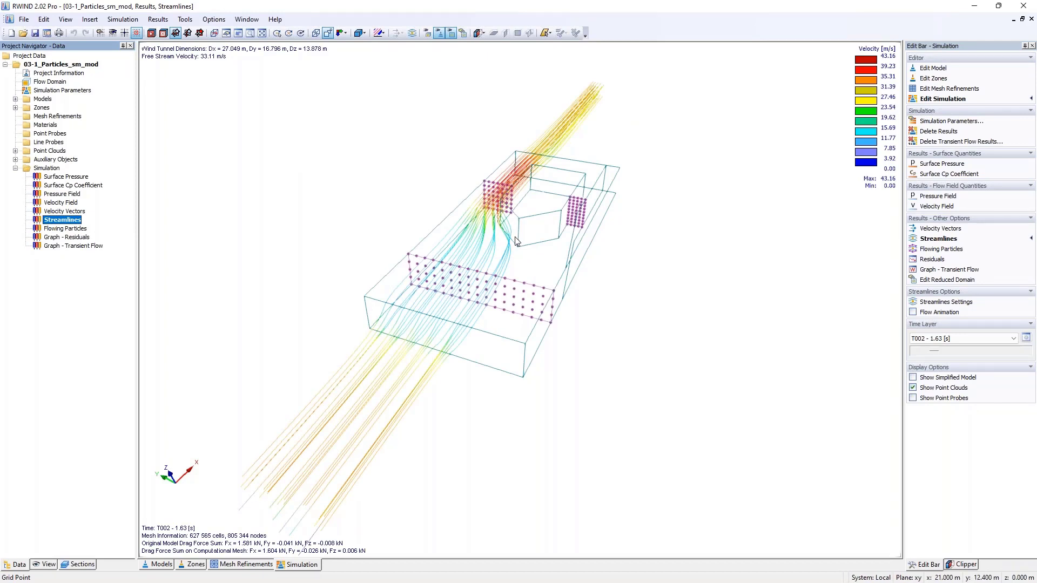
{"action": "scroll", "coordinate": [518, 241], "scroll_direction": "down", "scroll_amount": 5}
{"action": "middle_click_drag", "start_coordinate": [513, 246], "coordinate": [374, 315]}
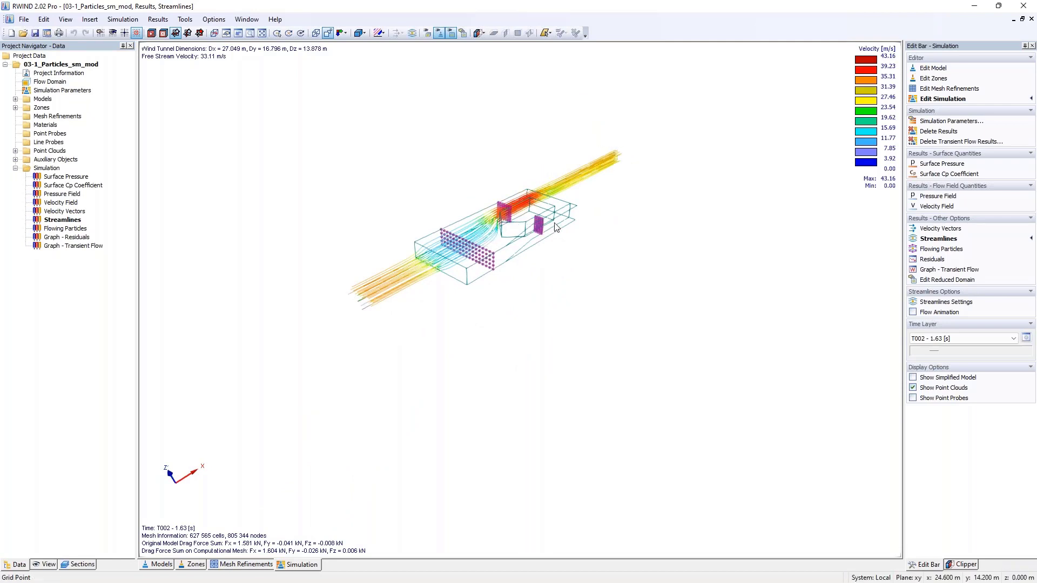
{"action": "mouse_move", "coordinate": [537, 229]}
{"action": "middle_mouse_down", "text": "ctrl"}
{"action": "mouse_move", "coordinate": [506, 242]}
{"action": "mouse_move", "coordinate": [546, 226]}
{"action": "middle_mouse_up", "text": "ctrl"}
{"action": "scroll", "coordinate": [504, 241], "scroll_direction": "up", "scroll_amount": 3}
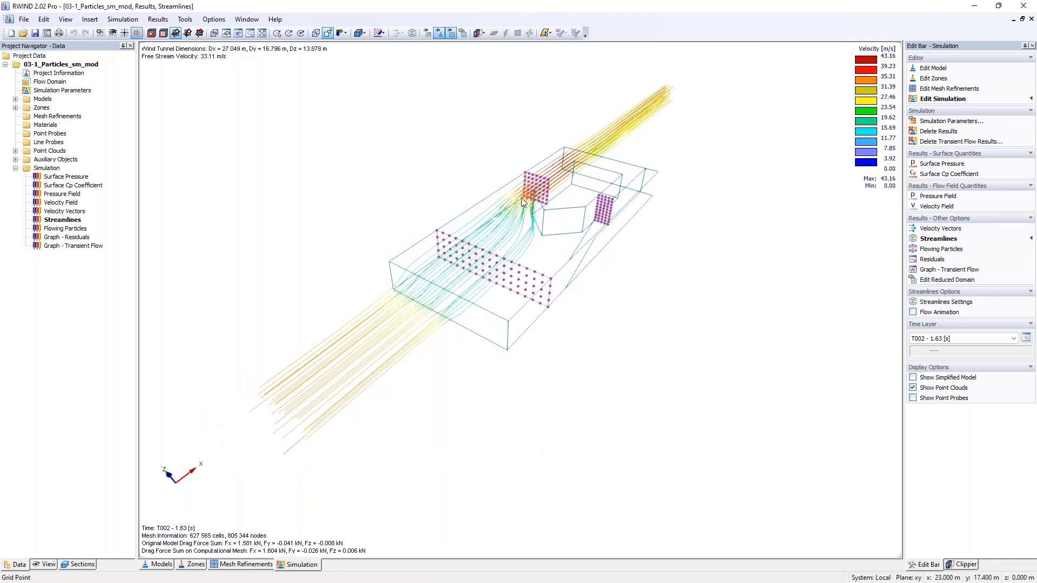
{"action": "middle_click_drag", "start_coordinate": [522, 187], "coordinate": [574, 279], "text": "ctrl"}
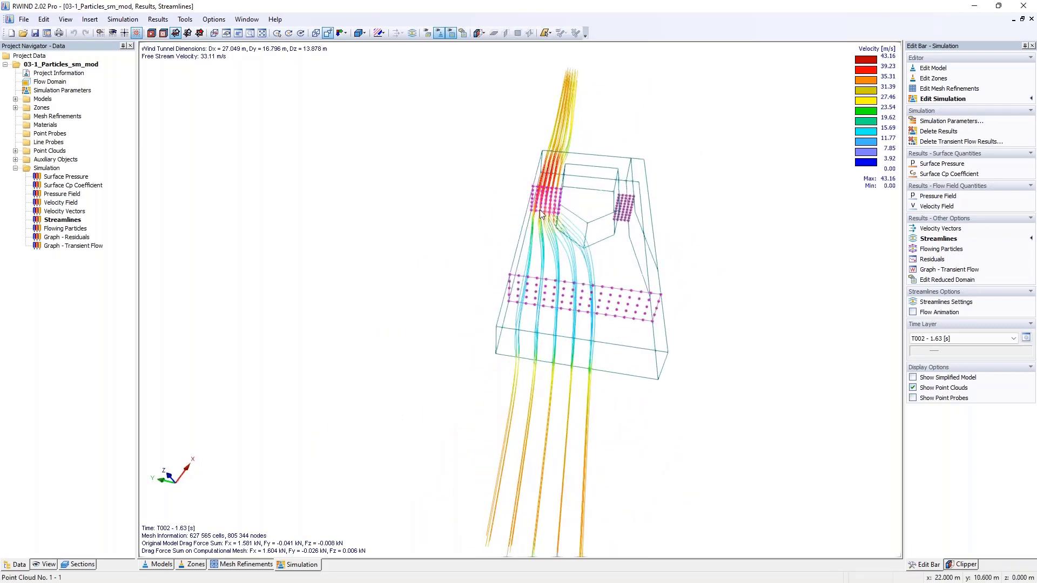
{"action": "middle_click_drag", "start_coordinate": [593, 260], "coordinate": [590, 282], "text": "ctrl"}
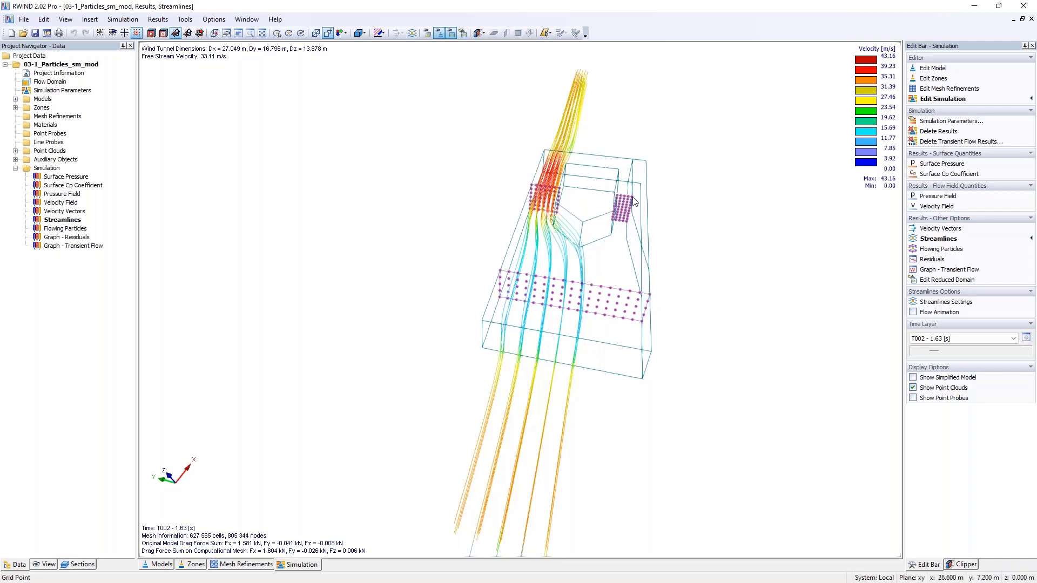
{"action": "middle_click_drag", "start_coordinate": [638, 202], "coordinate": [600, 188], "text": "ctrl"}
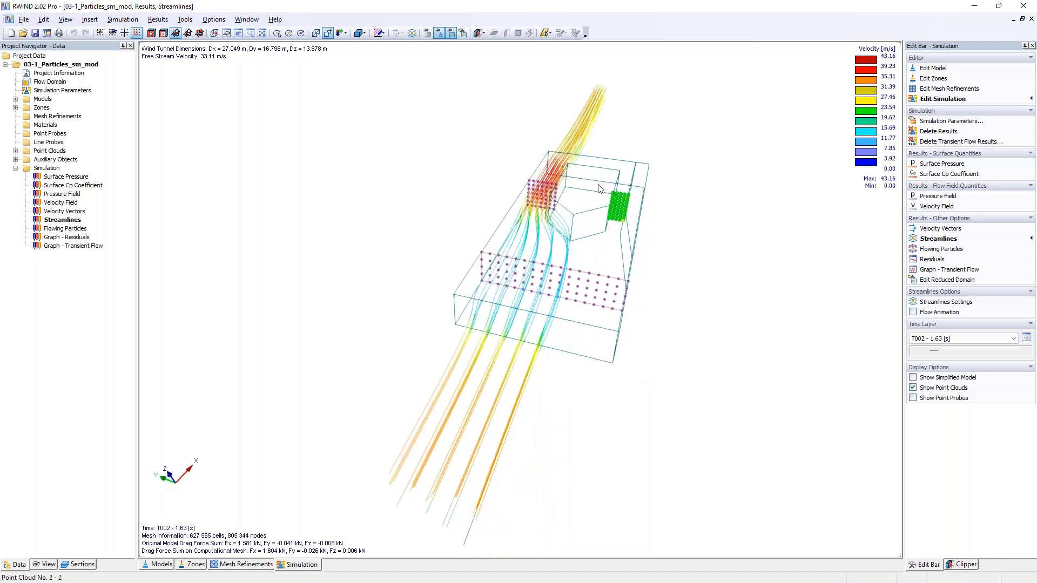
- Set point clouds 1 and 2 as the seed points source for the streamlines and examine the flow through both clouds
{"action": "left_click", "coordinate": [938, 303]}
{"action": "left_click", "coordinate": [954, 106]}
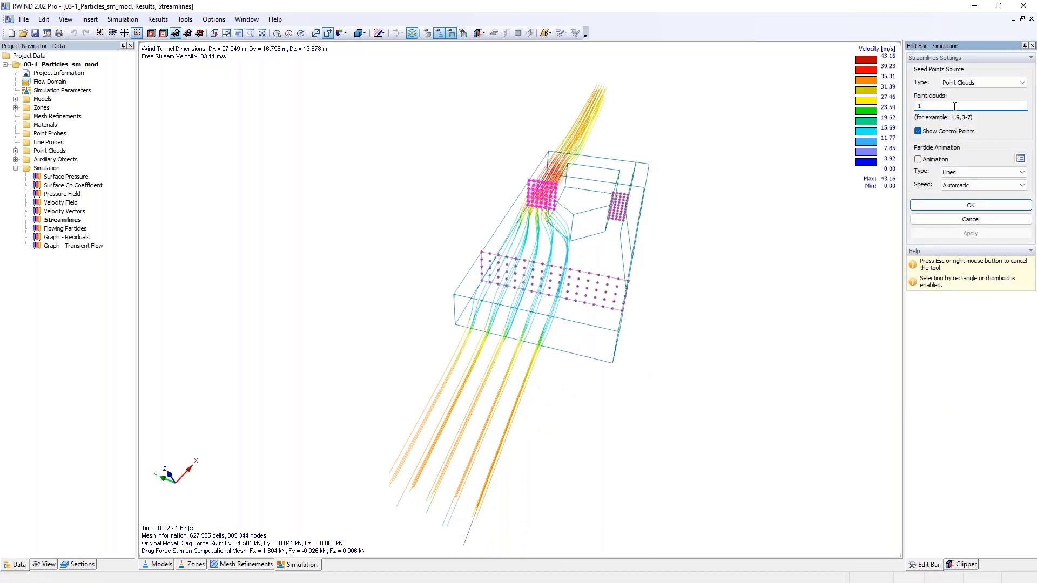
{"action": "type", "text": "-2"}
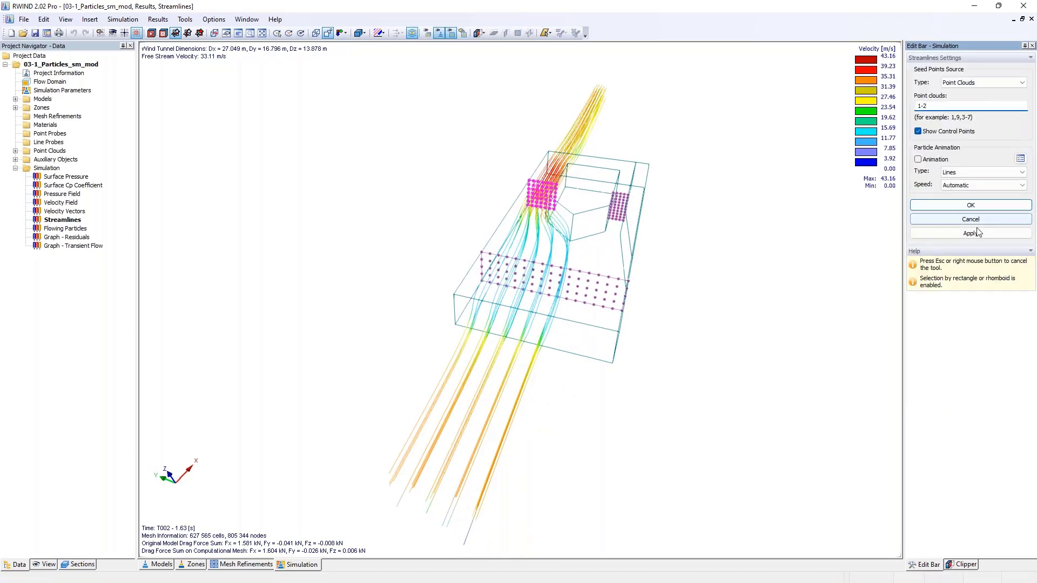
{"action": "left_click", "coordinate": [961, 236]}
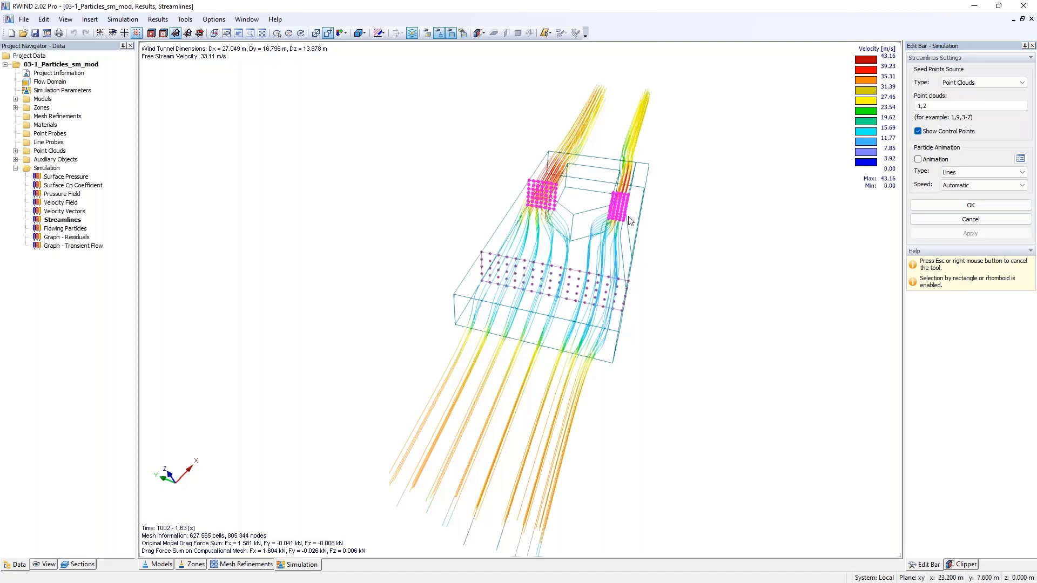
{"action": "mouse_move", "coordinate": [658, 210]}
{"action": "middle_mouse_down"}
{"action": "mouse_move", "coordinate": [493, 212]}
{"action": "mouse_move", "coordinate": [515, 225]}
{"action": "mouse_move", "coordinate": [688, 229]}
{"action": "mouse_move", "coordinate": [674, 220]}
{"action": "middle_mouse_up"}
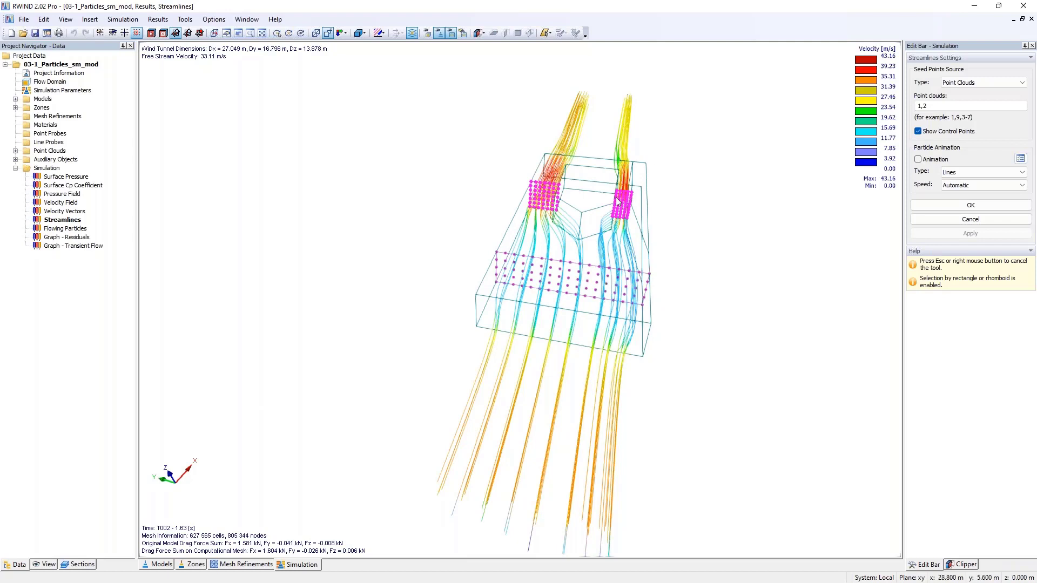
- Change the streamlines' seed source to point cloud 3 and examine the flow from that cloud around the building
{"action": "double_click", "coordinate": [922, 106]}
{"action": "type", "text": "3"}
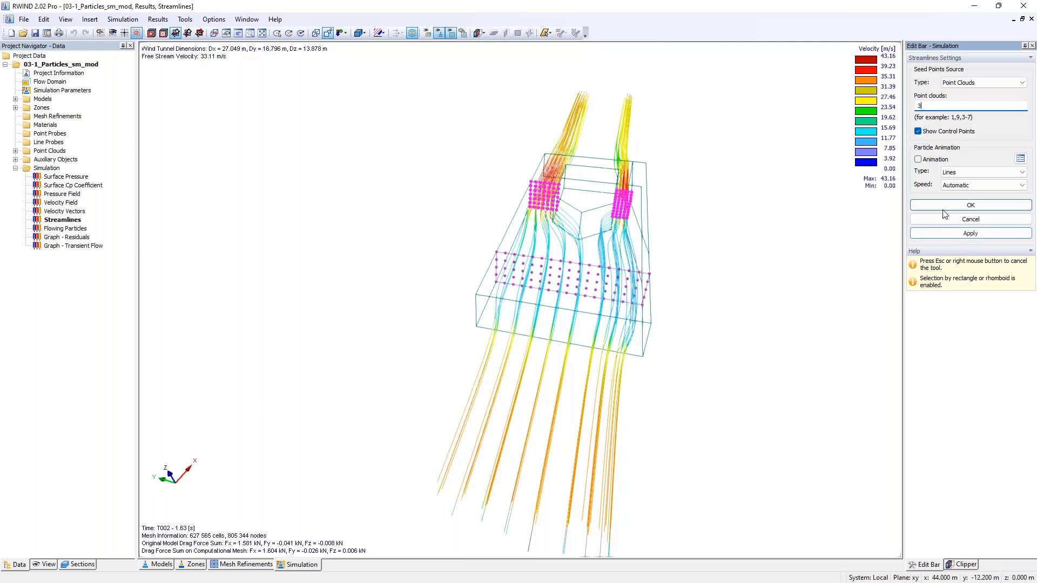
{"action": "left_click", "coordinate": [957, 235]}
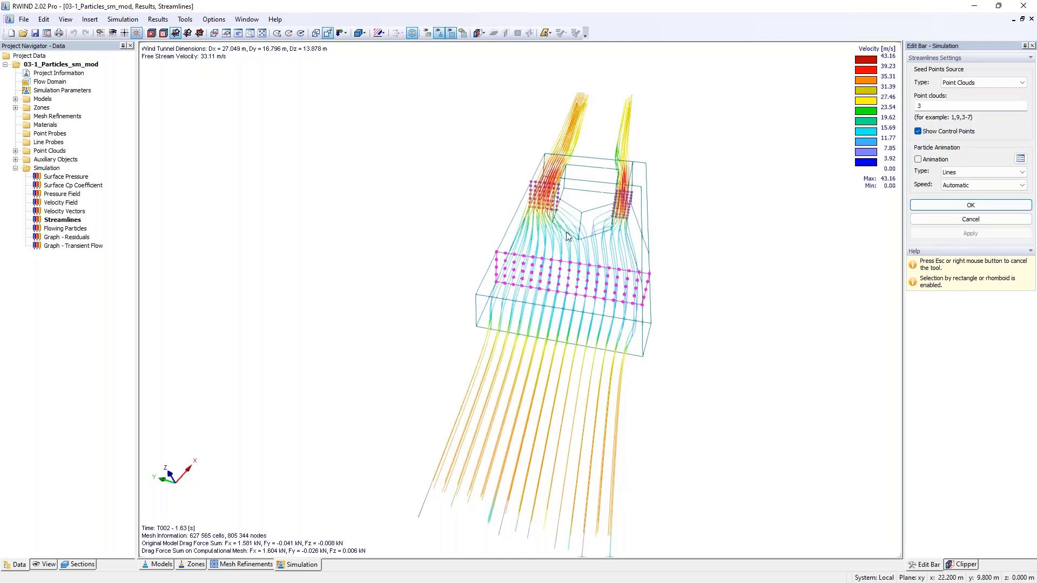
{"action": "middle_click_drag", "start_coordinate": [721, 238], "coordinate": [552, 244], "text": "ctrl"}
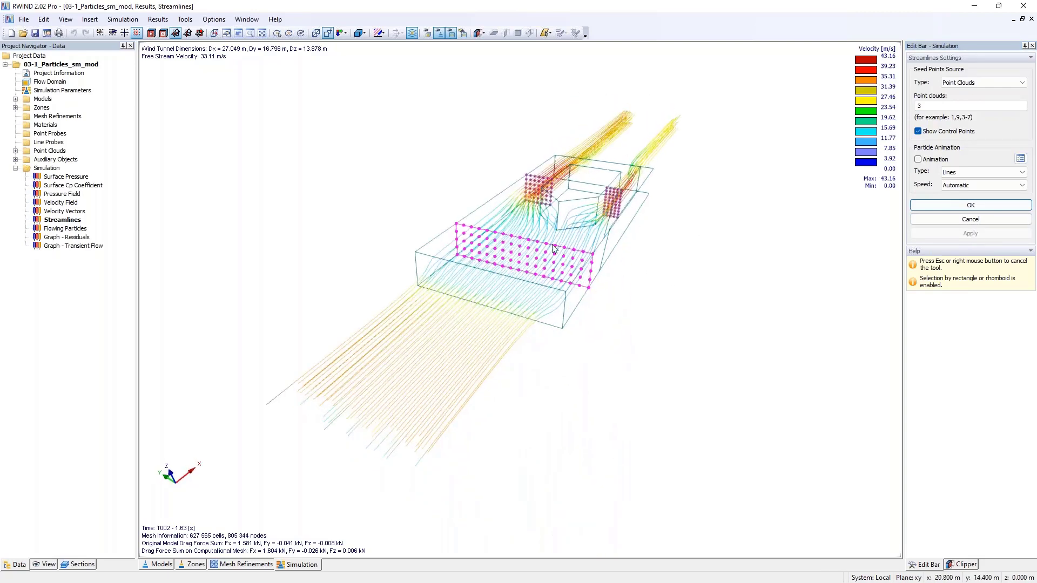
{"action": "scroll", "coordinate": [563, 226], "scroll_direction": "up", "scroll_amount": 2}
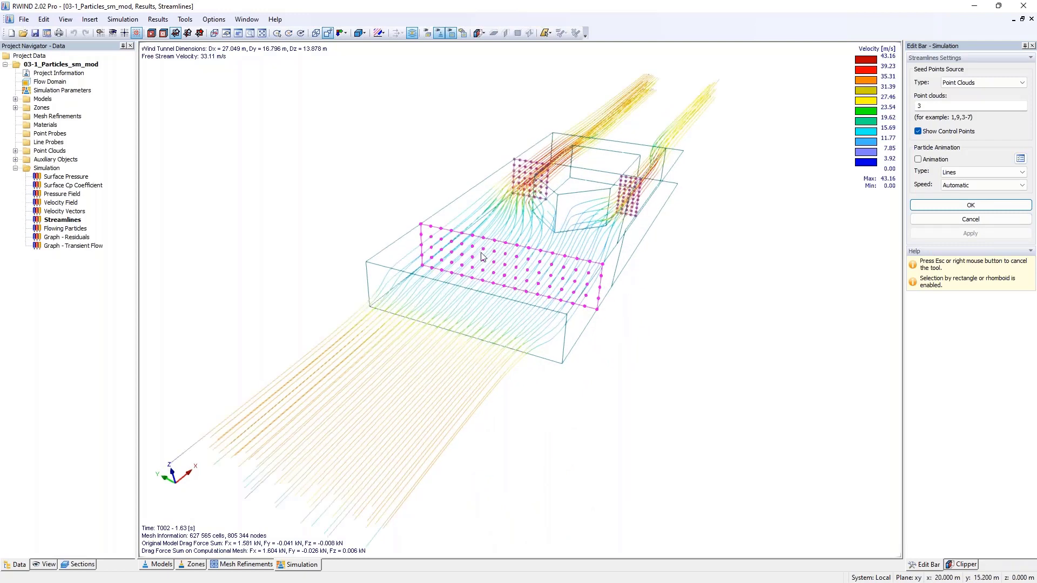
- Set point cloud 1 as the streamlines' only seed source
{"action": "double_click", "coordinate": [967, 106]}
{"action": "type", "text": "1"}
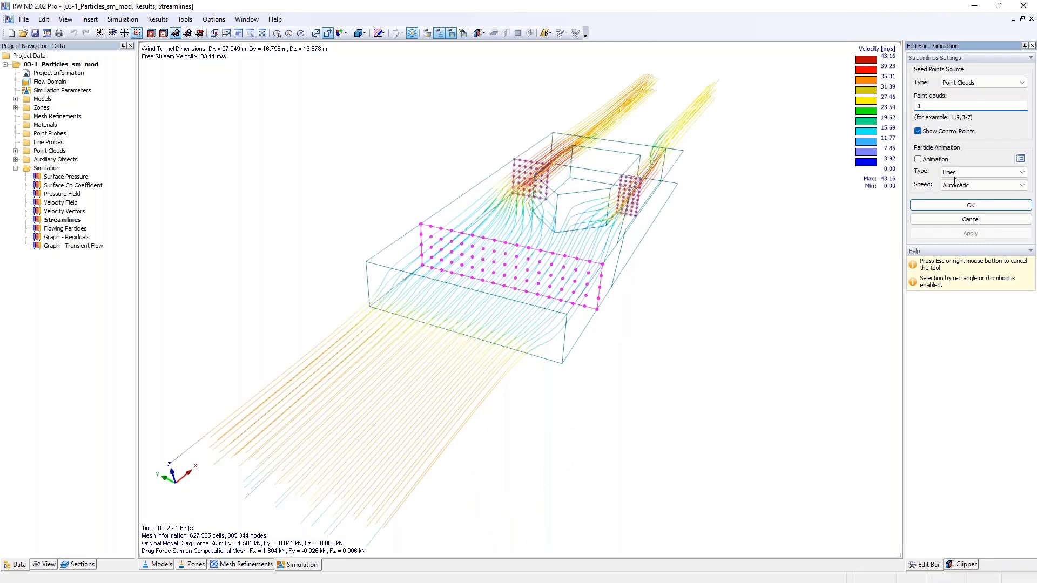
{"action": "left_click", "coordinate": [964, 234]}
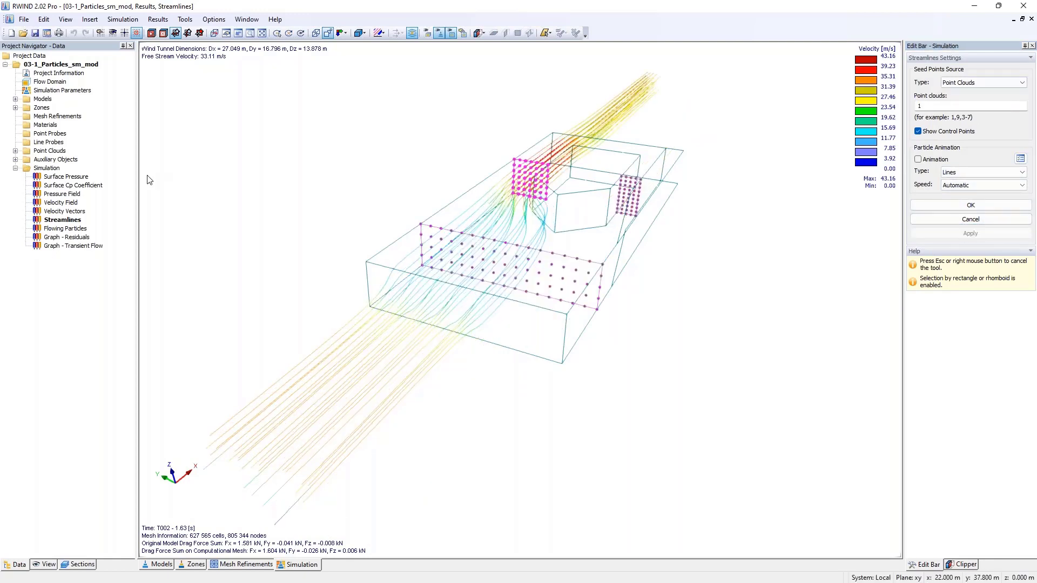
- Display the simulation's flowing particles results and close the streamlines settings
{"action": "left_click", "coordinate": [64, 230]}
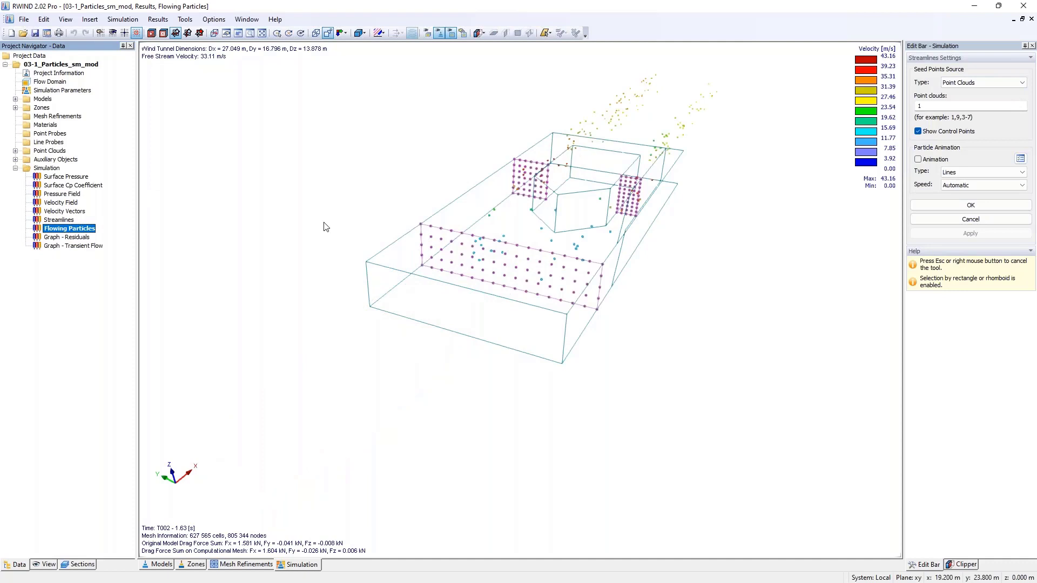
{"action": "middle_click_drag", "start_coordinate": [578, 205], "coordinate": [631, 160], "text": "ctrl"}
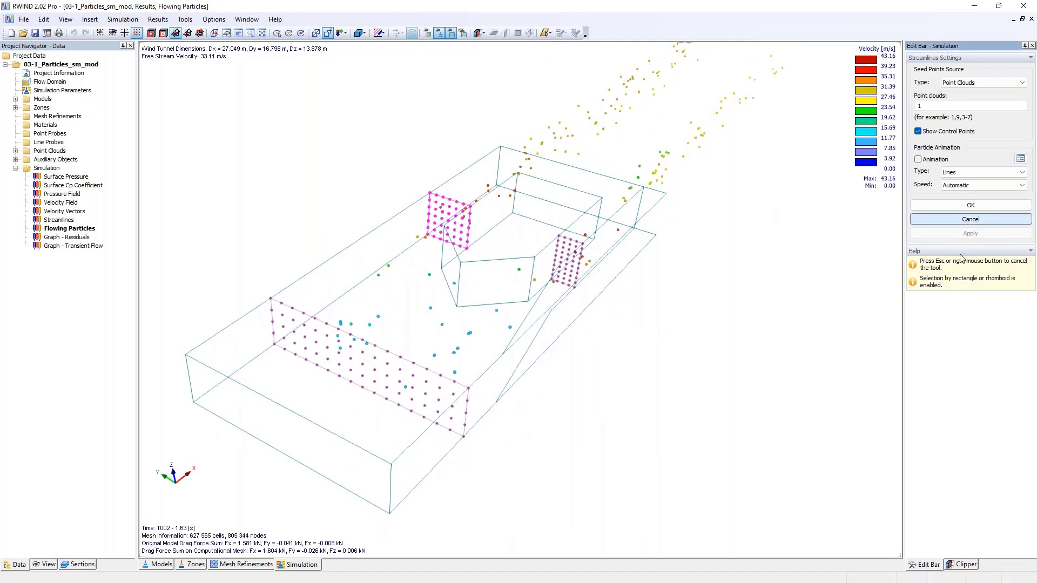
{"action": "key", "text": "Escape"}
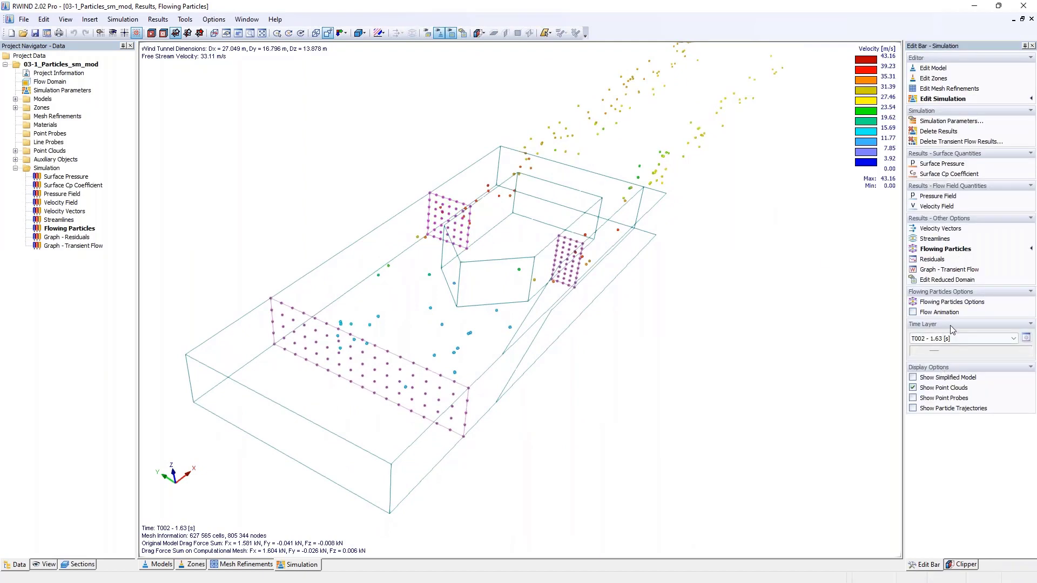
- Increase the displayed size of the flowing particles in their options and view them around the model
{"action": "left_click", "coordinate": [952, 302]}
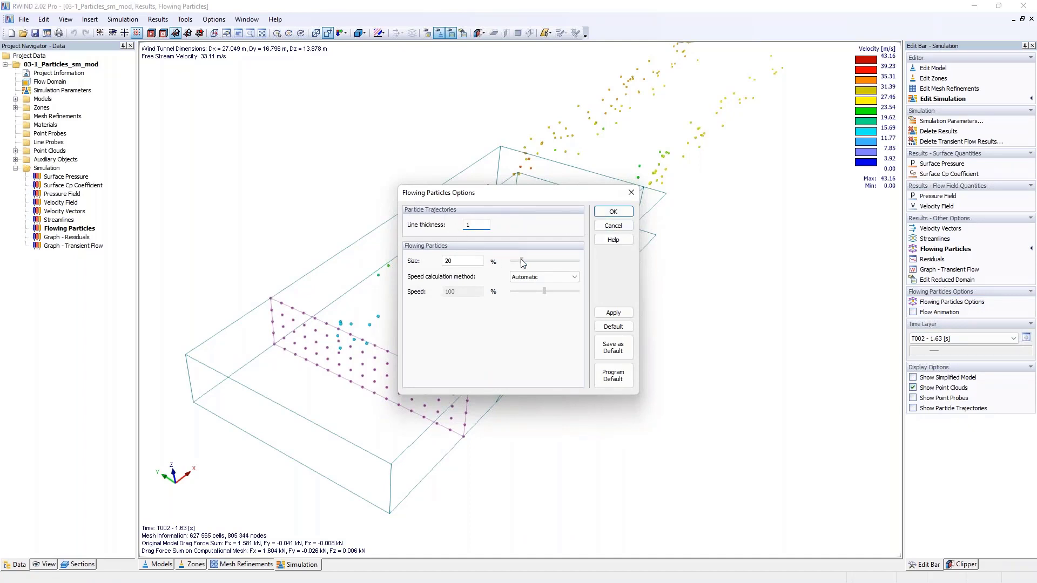
{"action": "left_click_drag", "start_coordinate": [529, 263], "coordinate": [552, 263]}
{"action": "left_click_drag", "start_coordinate": [463, 262], "coordinate": [416, 263]}
{"action": "left_click", "coordinate": [606, 212]}
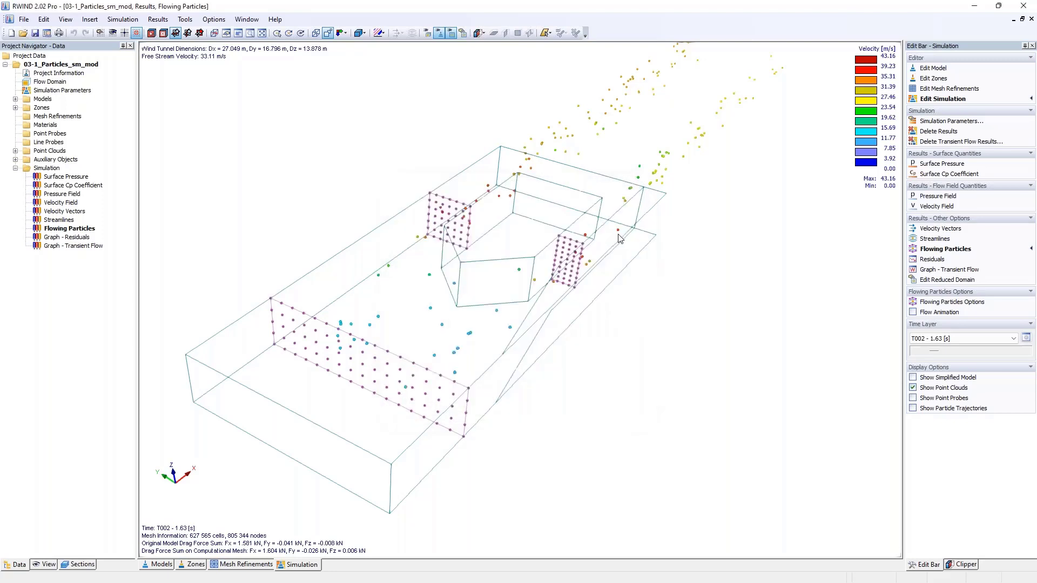
{"action": "middle_click_drag", "start_coordinate": [549, 294], "coordinate": [593, 259]}
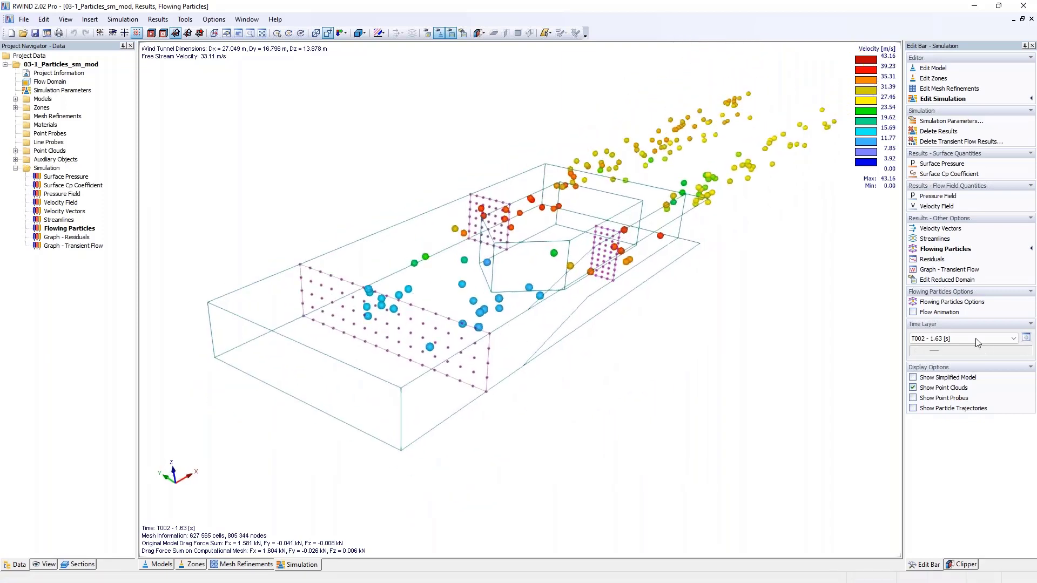
- Show the flowing particles at time layer T001 - 0.82 s, then at T011 - 8.20 s
{"action": "left_click", "coordinate": [916, 351]}
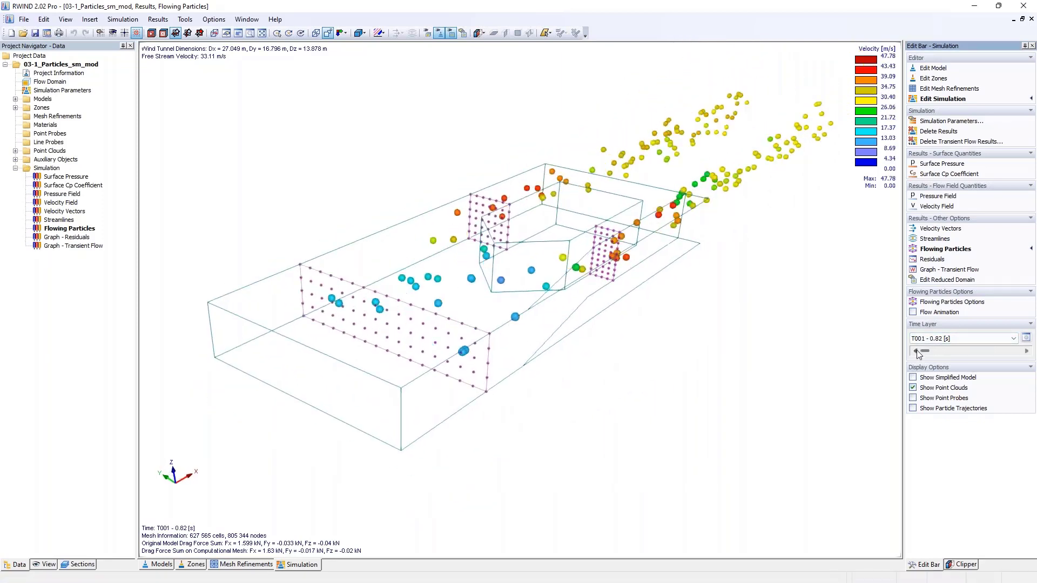
{"action": "left_click", "coordinate": [1026, 351]}
{"action": "left_click", "coordinate": [944, 351]}
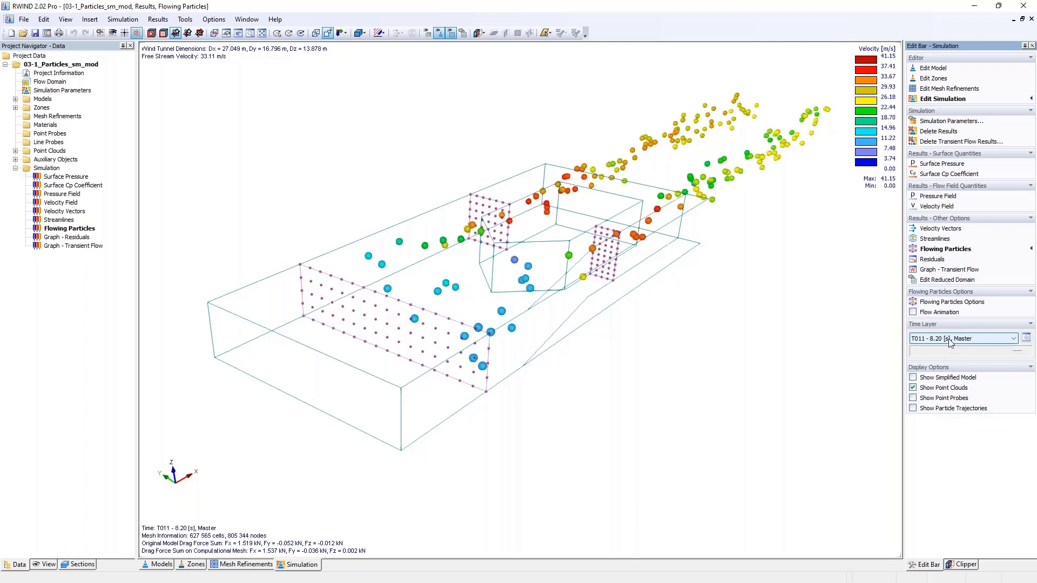
- Play the flow animation to watch the particles move around the building, stop it, and switch back to the streamlines results
{"action": "left_click", "coordinate": [913, 313]}
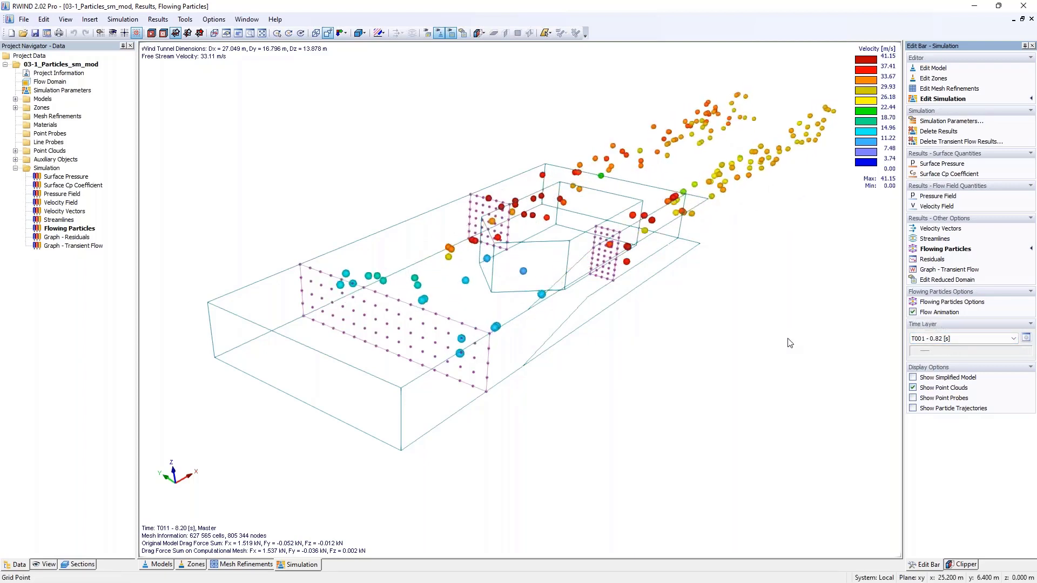
{"action": "scroll", "coordinate": [685, 262], "scroll_direction": "down", "scroll_amount": 3}
{"action": "middle_click_drag", "start_coordinate": [685, 263], "coordinate": [655, 330], "text": "ctrl"}
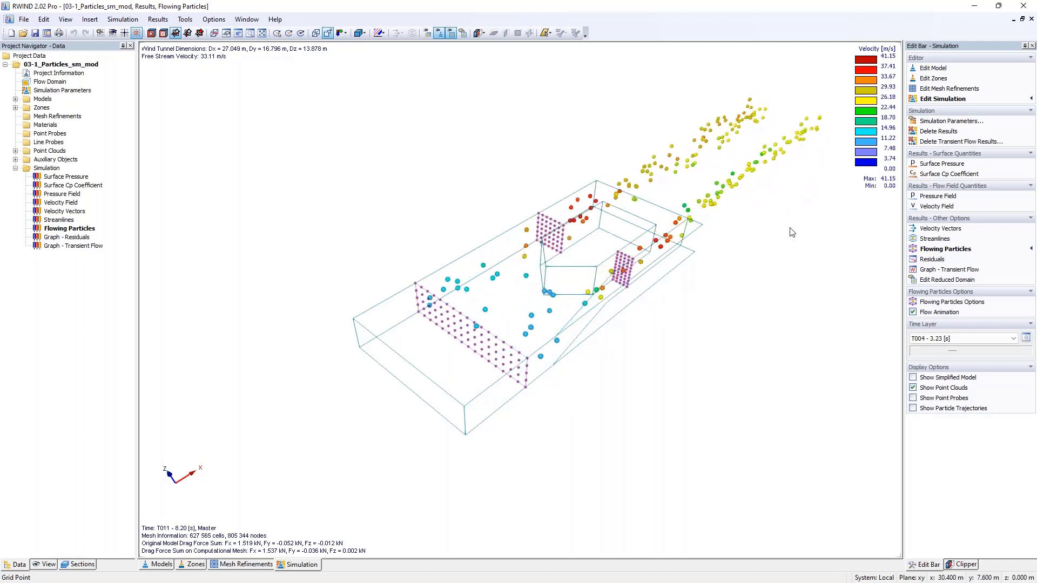
{"action": "left_click", "coordinate": [913, 312]}
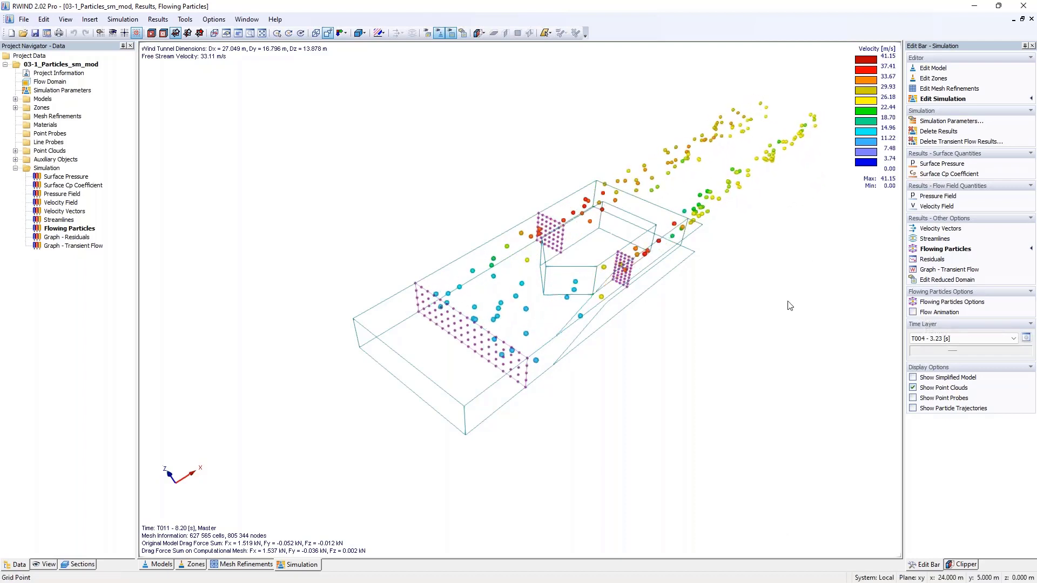
{"action": "left_click", "coordinate": [69, 219]}
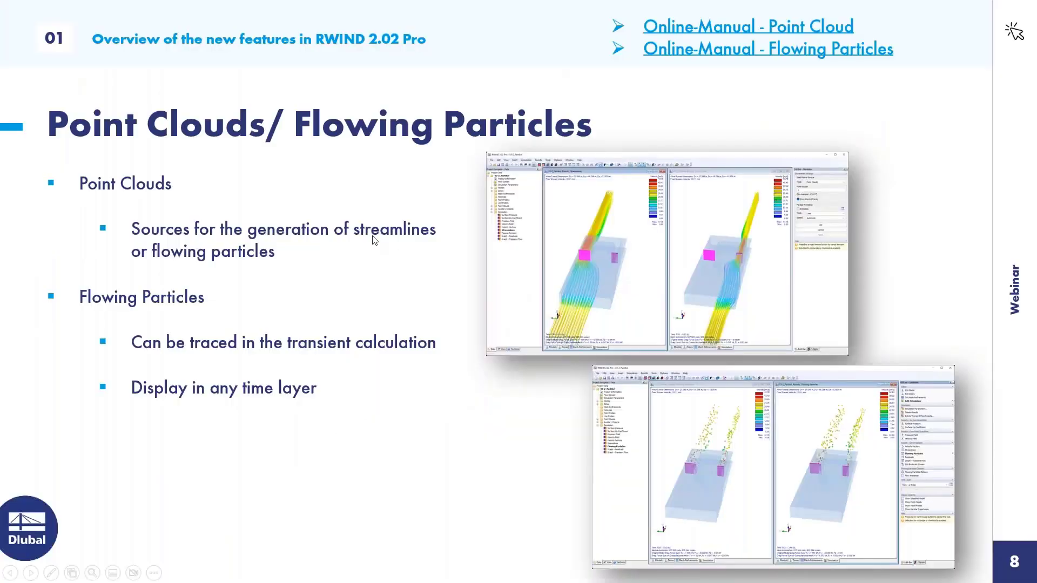
{"action": "key", "text": "Right"}
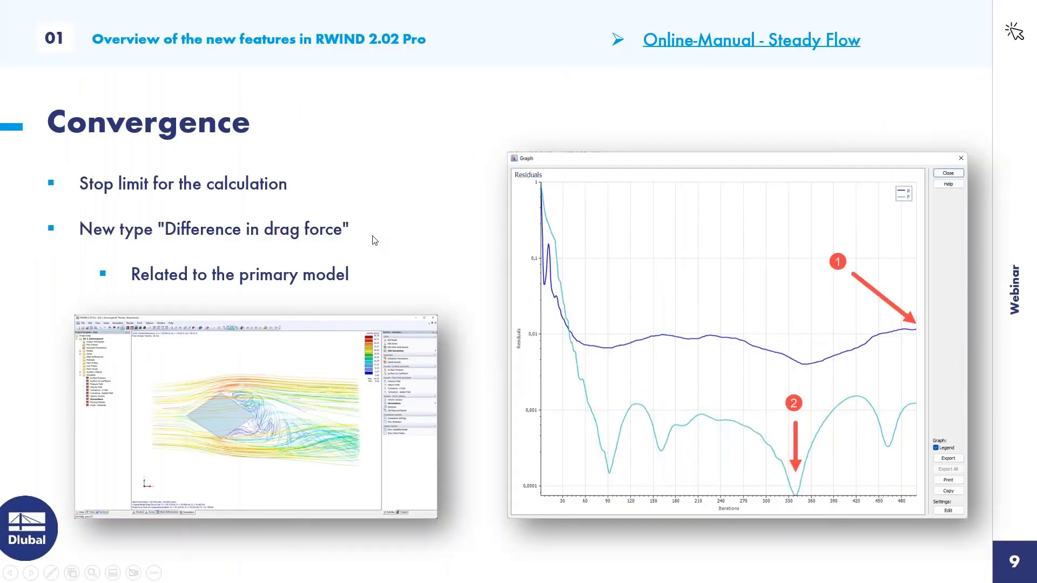
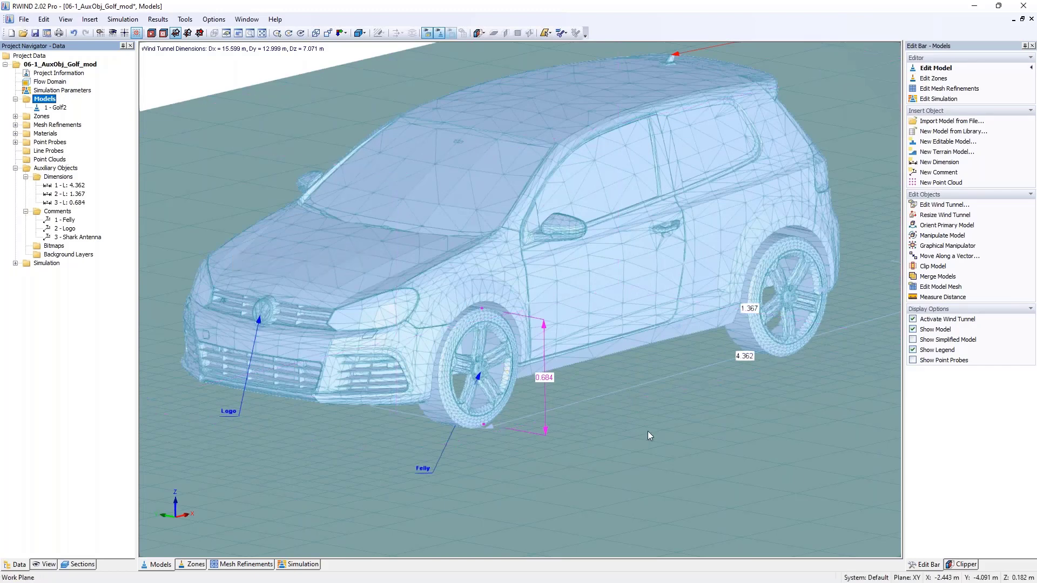
- Measure the edge lengths around the car's rear side window with a closed chain of four corner points
{"action": "middle_click_drag", "start_coordinate": [644, 411], "coordinate": [582, 406]}
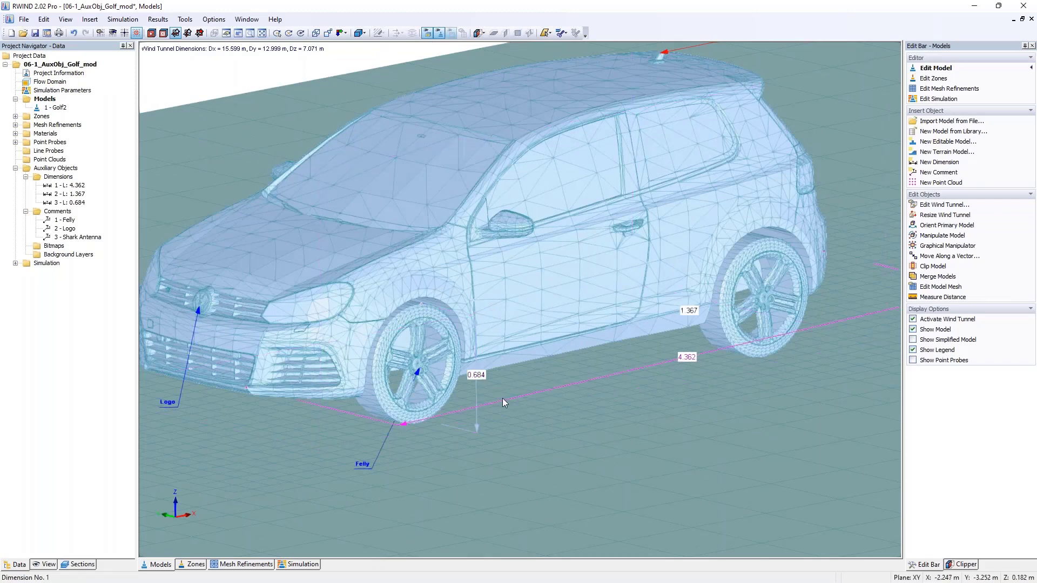
{"action": "scroll", "coordinate": [634, 366], "scroll_direction": "down", "scroll_amount": 1}
{"action": "scroll", "coordinate": [646, 364], "scroll_direction": "down", "scroll_amount": 3}
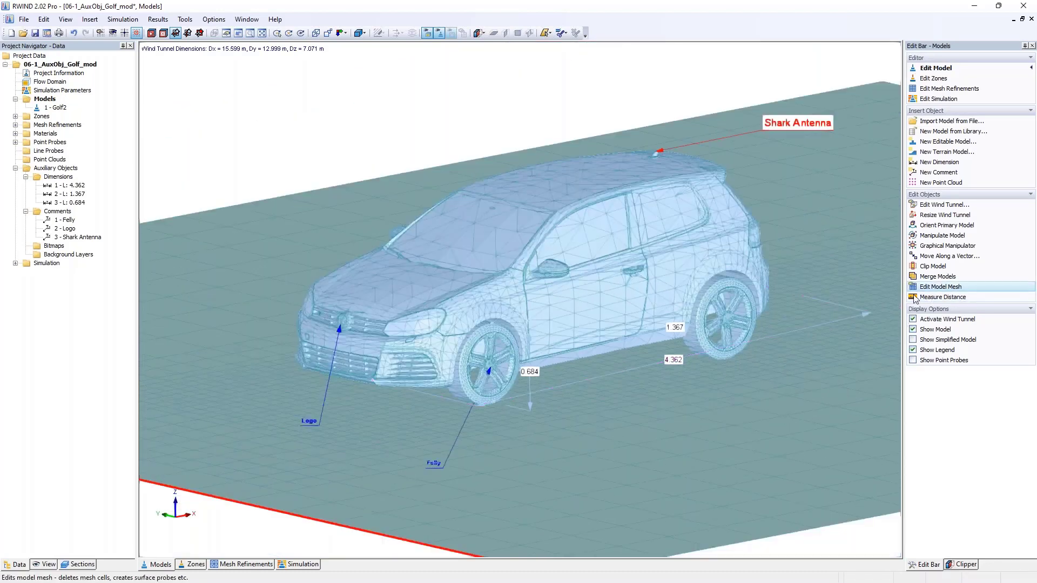
{"action": "scroll", "coordinate": [647, 218], "scroll_direction": "up", "scroll_amount": 2}
{"action": "scroll", "coordinate": [647, 217], "scroll_direction": "up", "scroll_amount": 2}
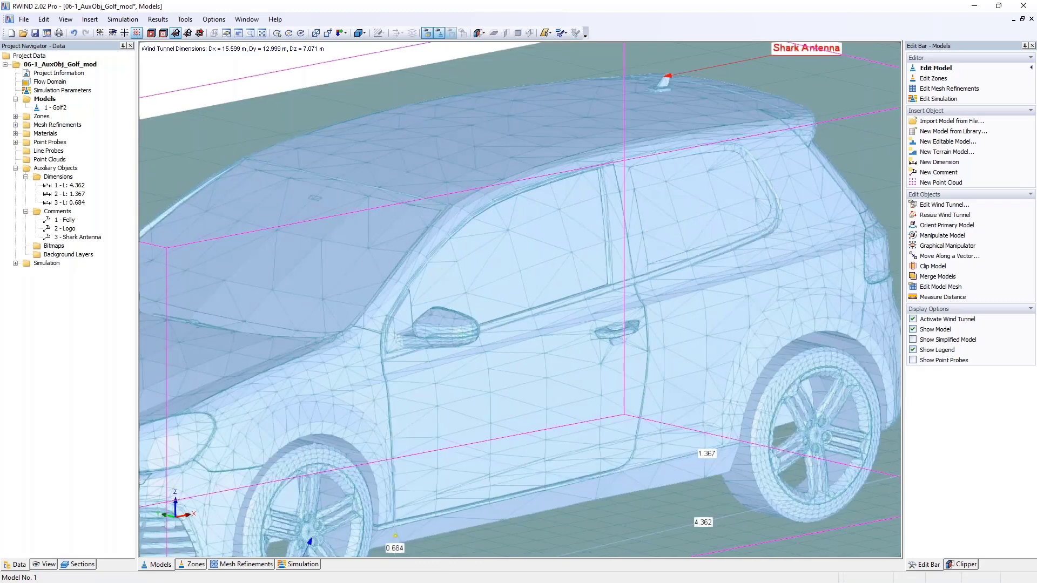
{"action": "middle_click_drag", "start_coordinate": [693, 220], "coordinate": [492, 283]}
{"action": "scroll", "coordinate": [501, 283], "scroll_direction": "up", "scroll_amount": 3}
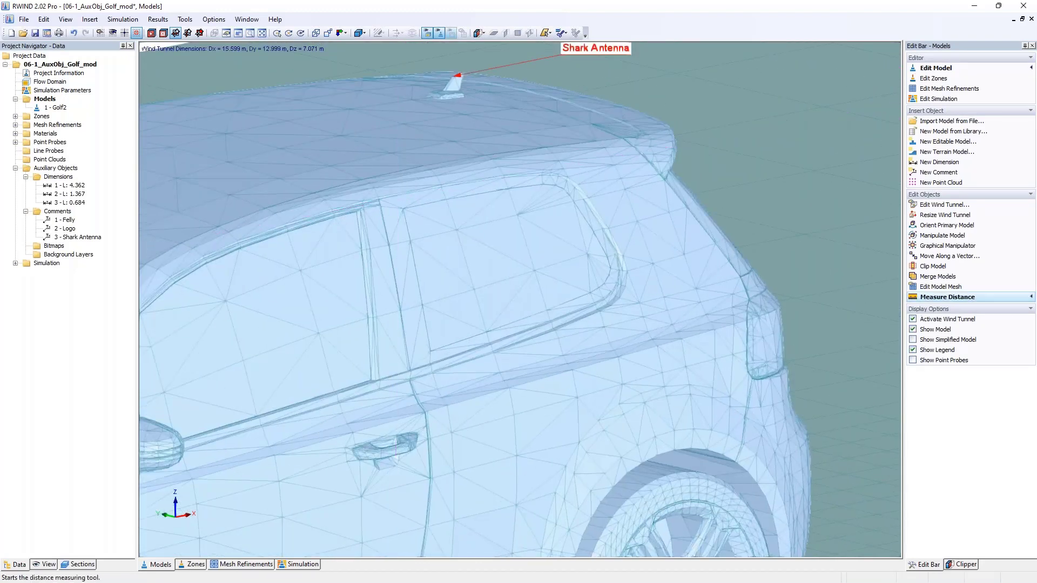
{"action": "left_click", "coordinate": [942, 297]}
{"action": "left_click", "coordinate": [430, 351]}
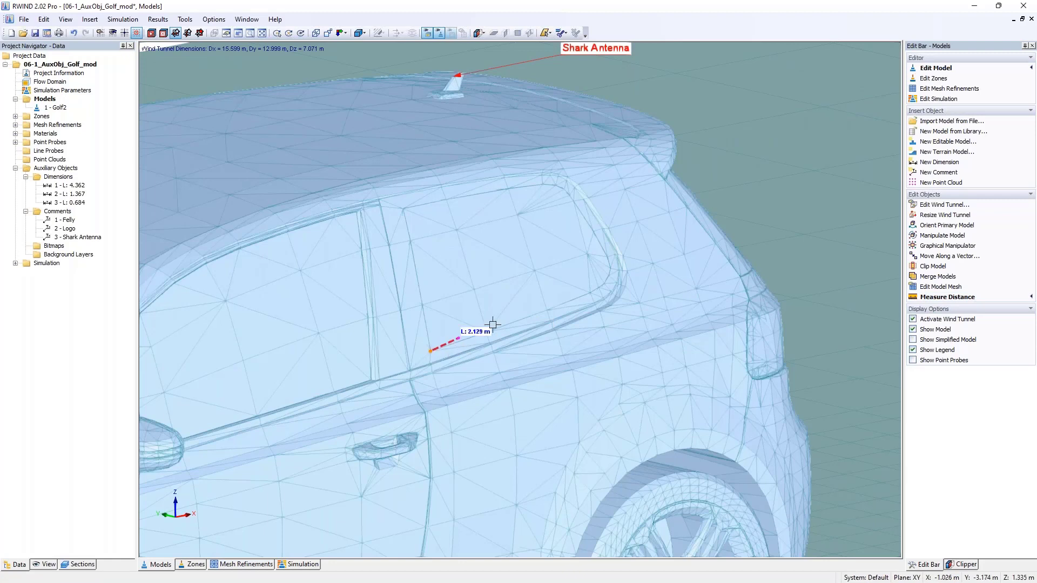
{"action": "left_click", "coordinate": [616, 283]}
{"action": "left_click", "coordinate": [556, 186]}
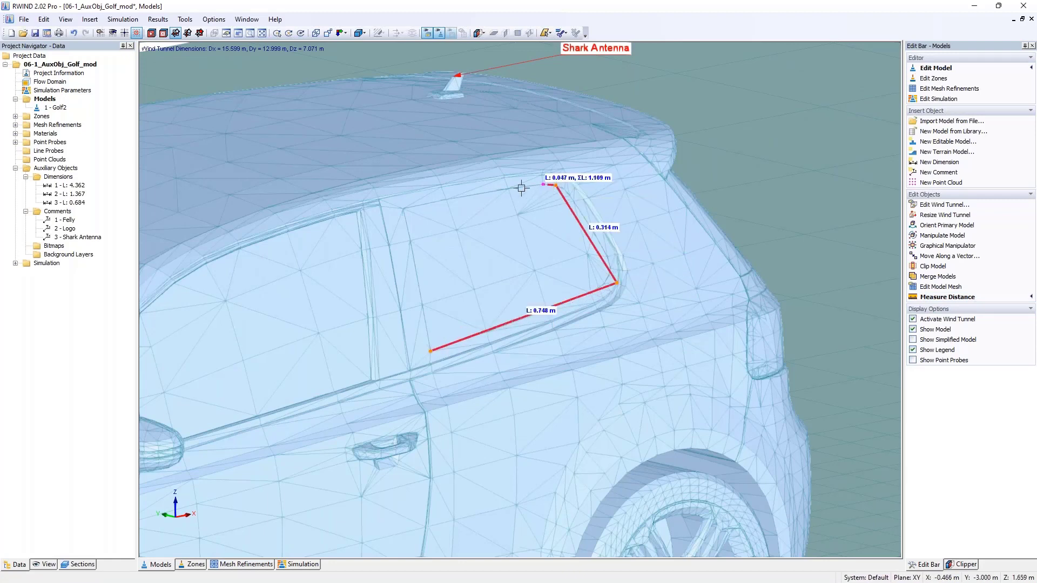
{"action": "left_click", "coordinate": [404, 209]}
{"action": "left_click", "coordinate": [430, 350]}
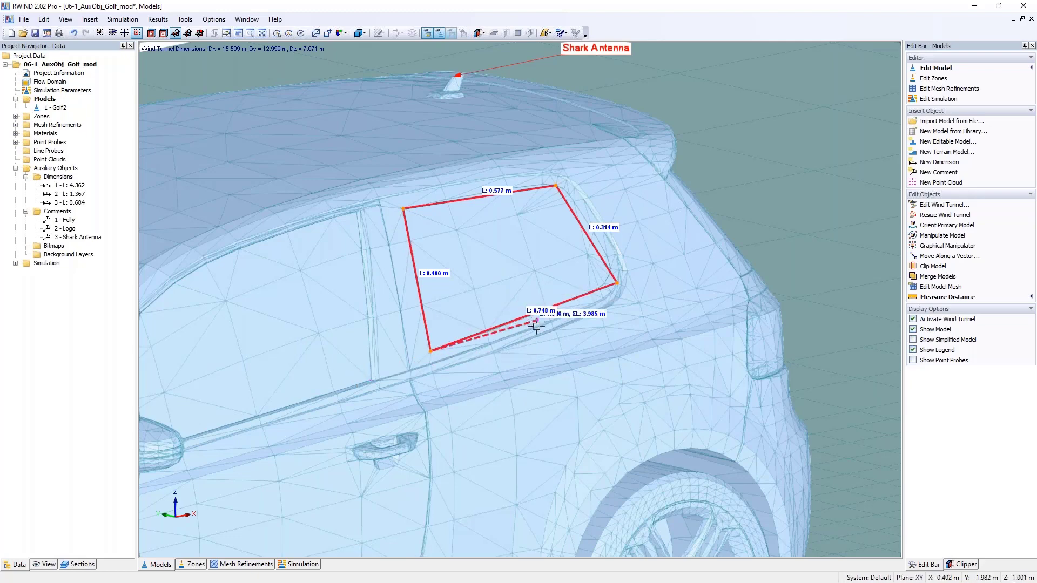
{"action": "key", "text": "Escape"}
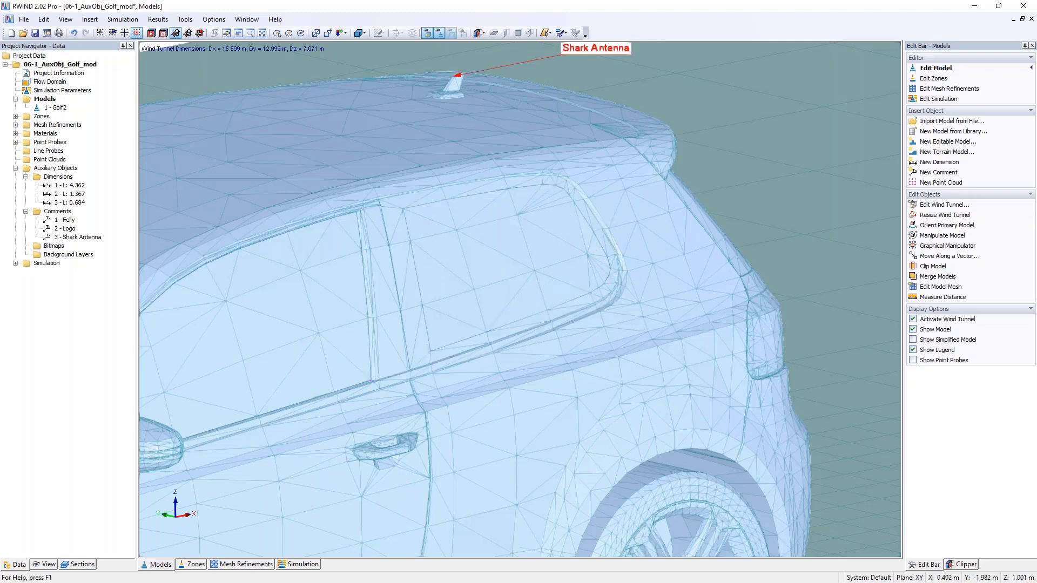
- Measure a diagonal distance between two points inside the car's rear side window and end the measurement
{"action": "left_click", "coordinate": [928, 298]}
{"action": "left_click", "coordinate": [457, 230]}
{"action": "left_click", "coordinate": [521, 262]}
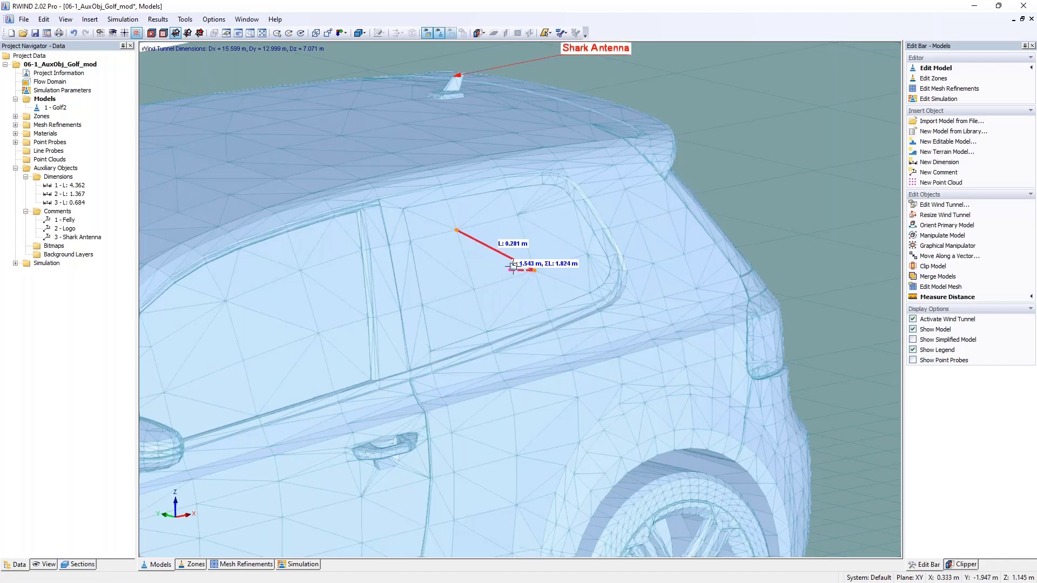
{"action": "key", "text": "Escape"}
{"action": "scroll", "coordinate": [512, 266], "scroll_direction": "down", "scroll_amount": 10}
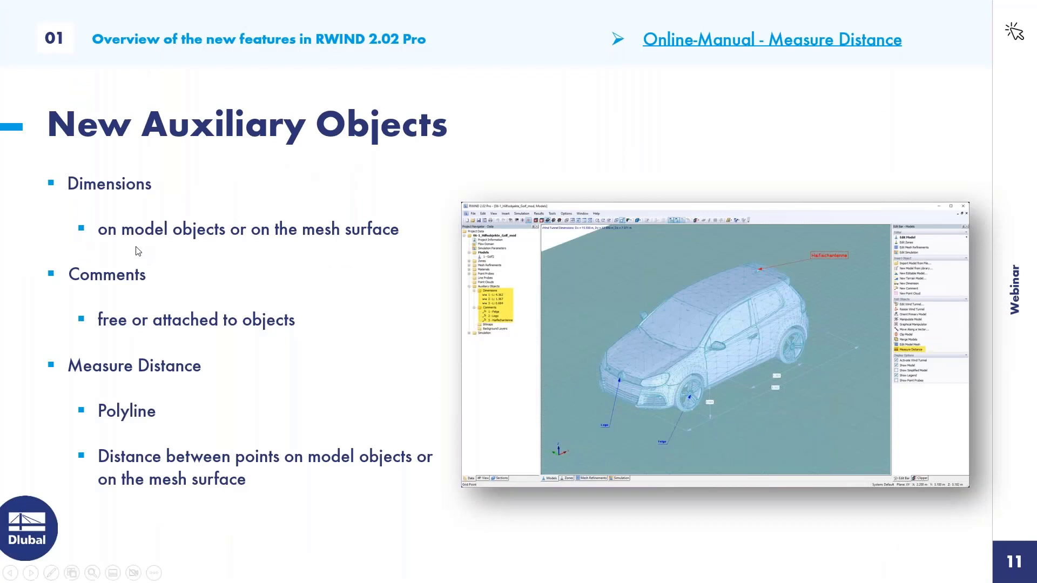
- Switch to the RWIND project 07-1_ModEditor and examine its block and terrain models and the options for inserting new models
{"action": "key", "text": "Right"}
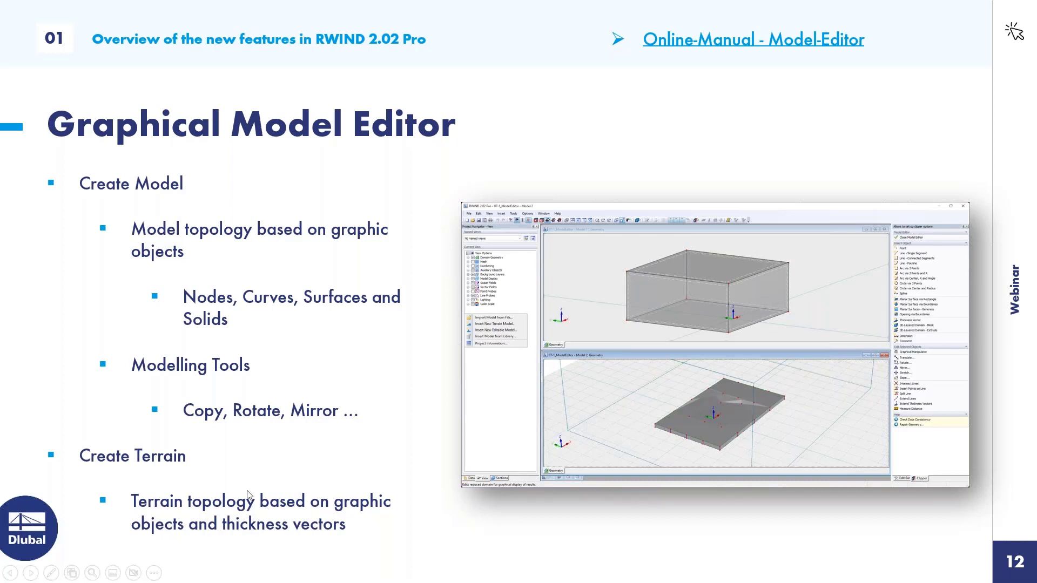
{"action": "key", "text": "alt+Tab"}
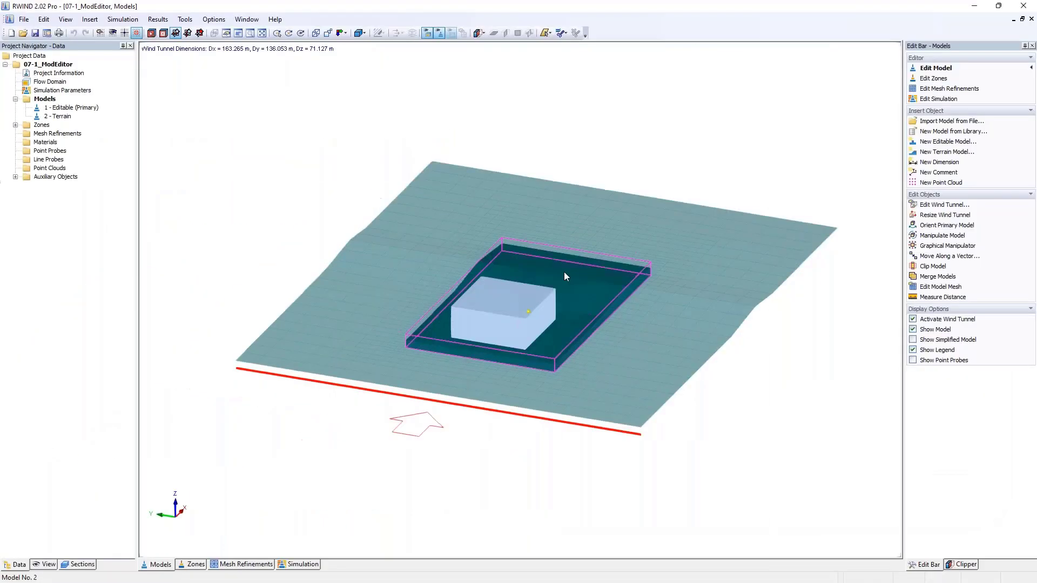
{"action": "middle_click_drag", "start_coordinate": [574, 261], "coordinate": [416, 223], "text": "ctrl"}
{"action": "scroll", "coordinate": [484, 273], "scroll_direction": "up", "scroll_amount": 4}
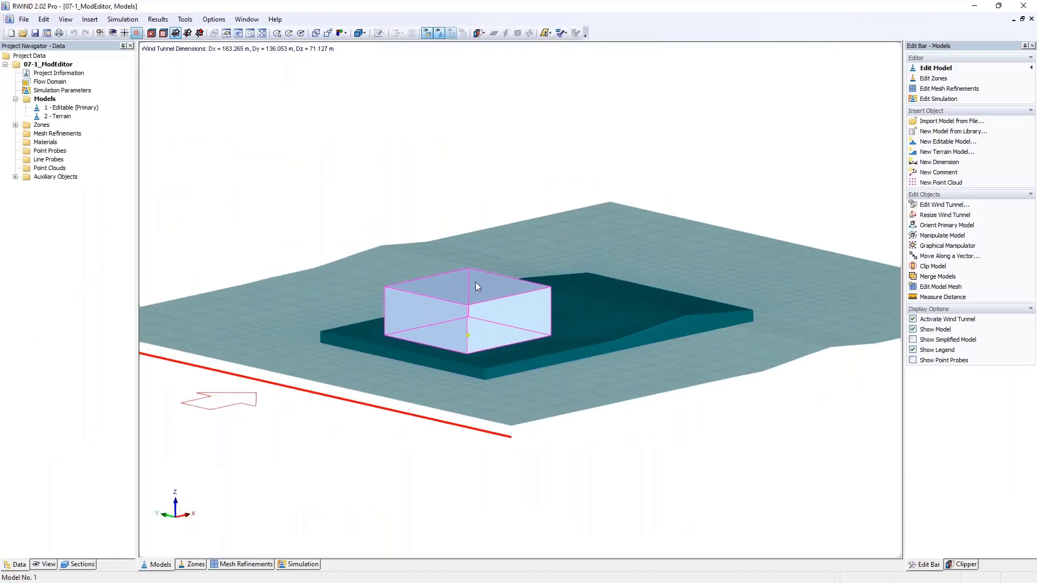
{"action": "middle_click_drag", "start_coordinate": [475, 282], "coordinate": [464, 248]}
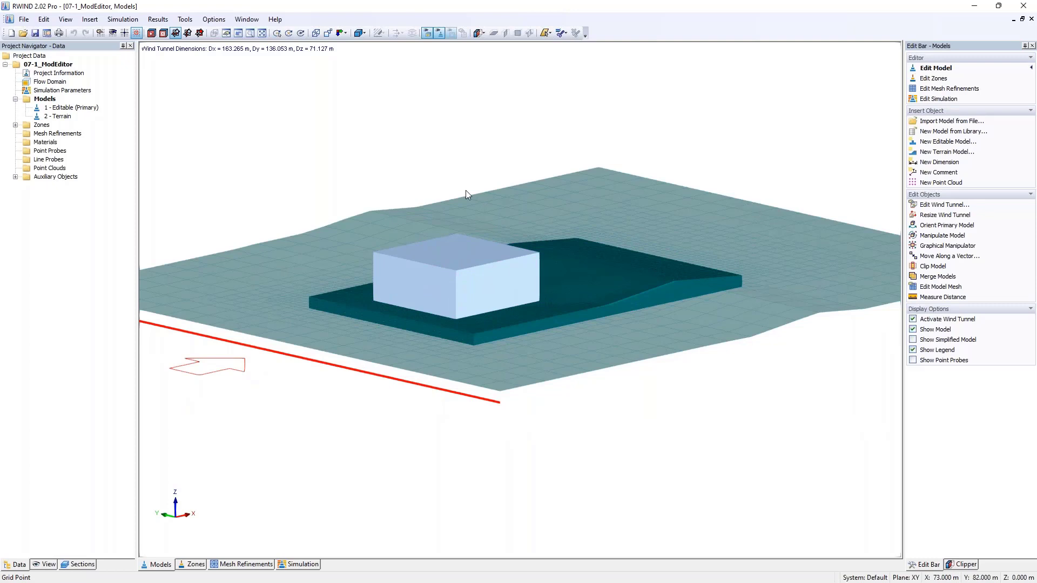
{"action": "middle_click_drag", "start_coordinate": [466, 190], "coordinate": [514, 262], "text": "ctrl"}
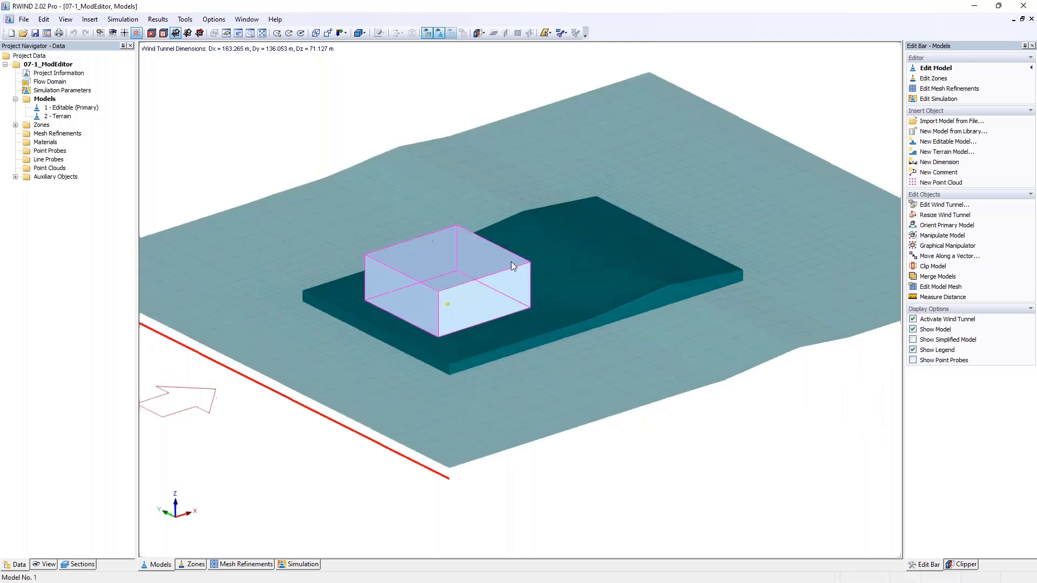
{"action": "right_click", "coordinate": [46, 101]}
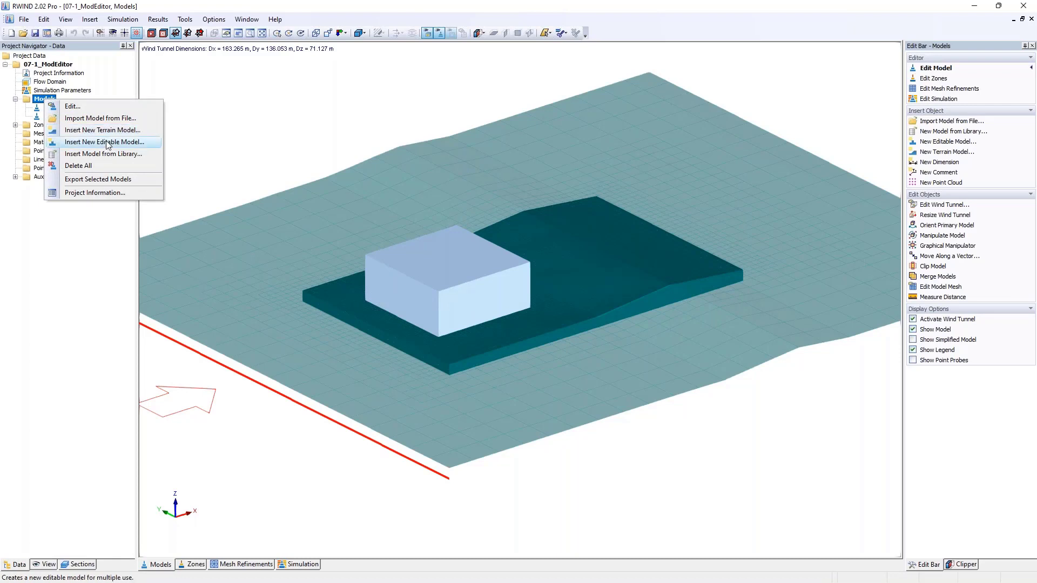
- Open the block model in the Model Editor and expand its solids in the project tree
{"action": "left_click", "coordinate": [435, 259]}
{"action": "right_click", "coordinate": [437, 267]}
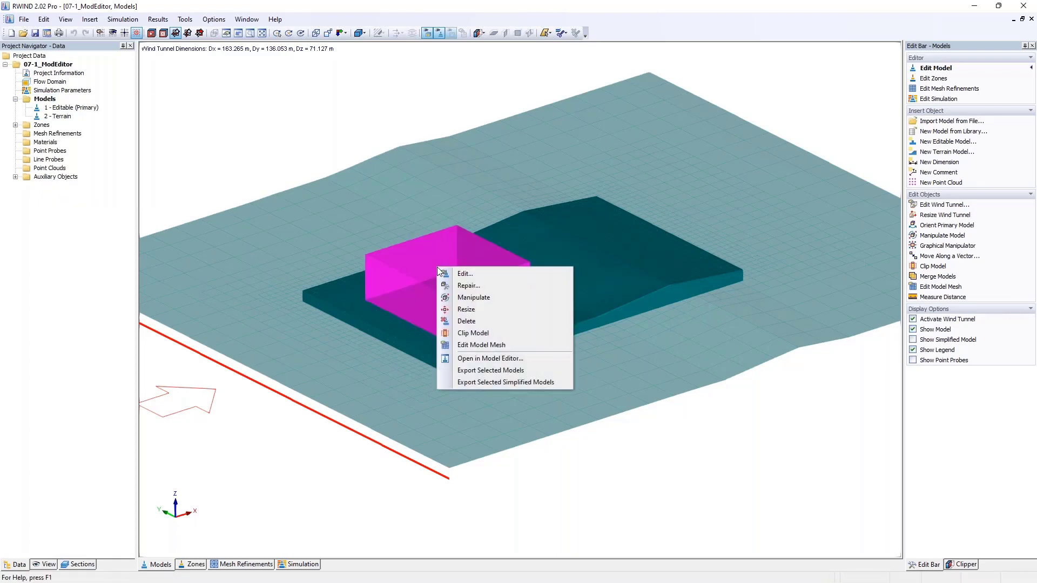
{"action": "left_click", "coordinate": [497, 359]}
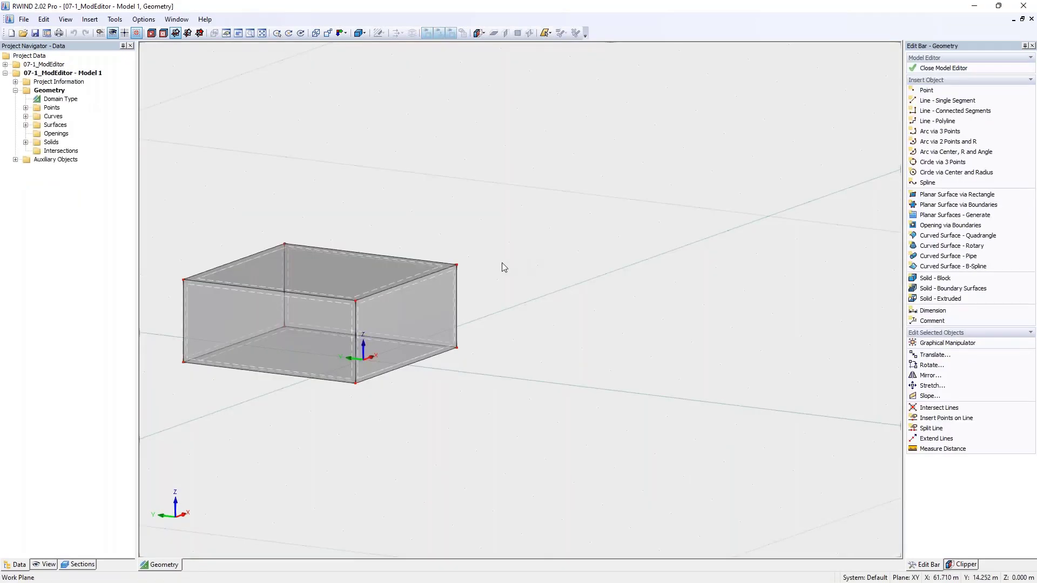
{"action": "middle_click_drag", "start_coordinate": [387, 286], "coordinate": [629, 251]}
{"action": "left_click", "coordinate": [25, 143]}
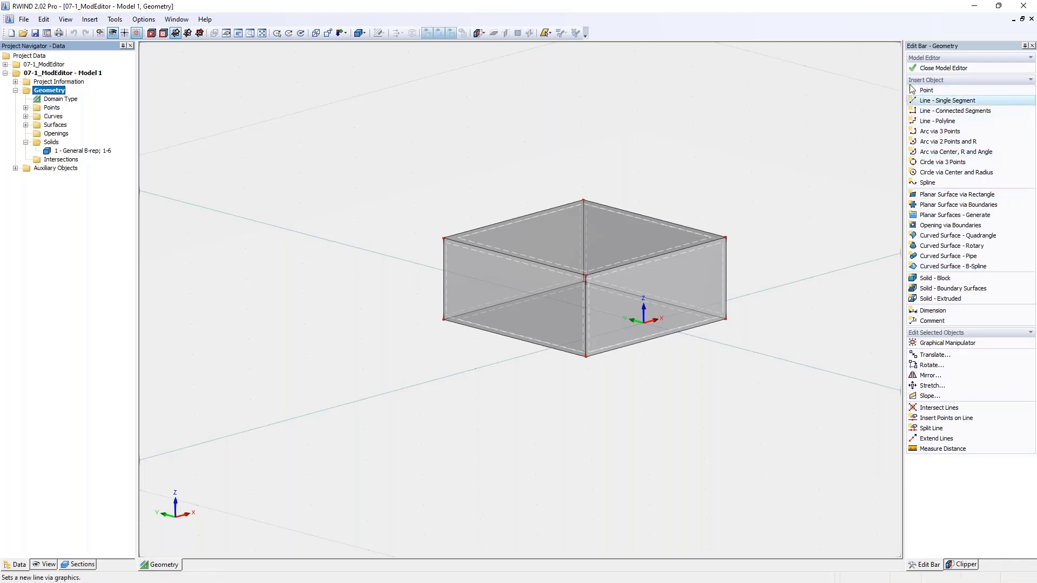
- Check the edit bar display options for icons with text and icons only, leaving them as they are
{"action": "left_click", "coordinate": [65, 20]}
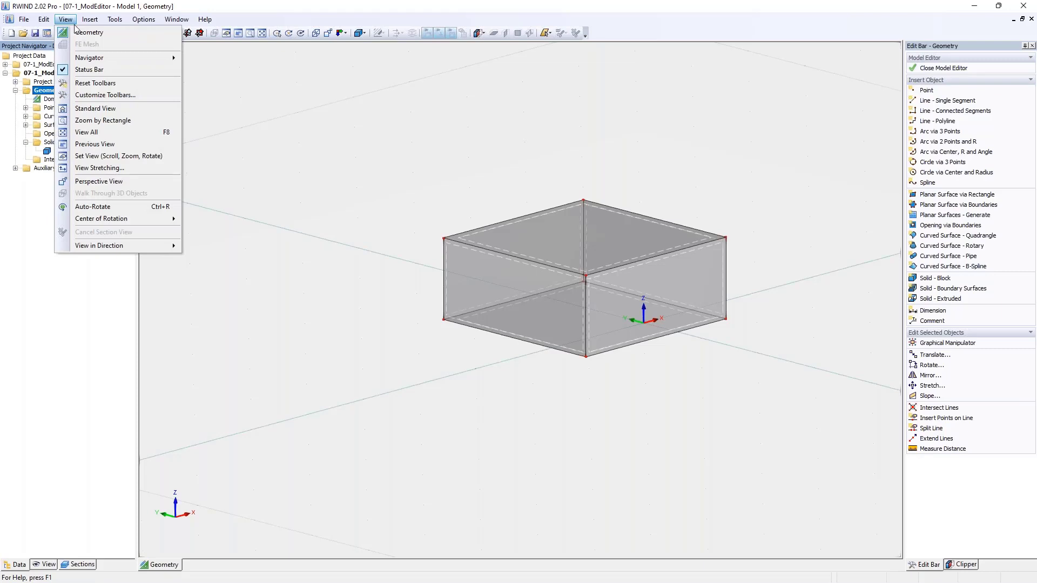
{"action": "mouse_move", "coordinate": [88, 58]}
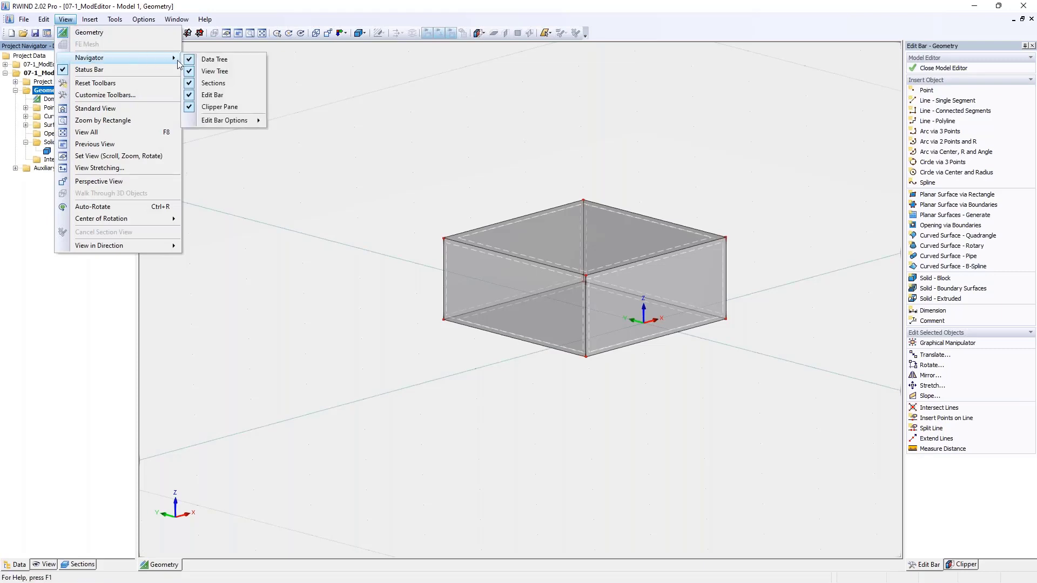
{"action": "mouse_move", "coordinate": [222, 122]}
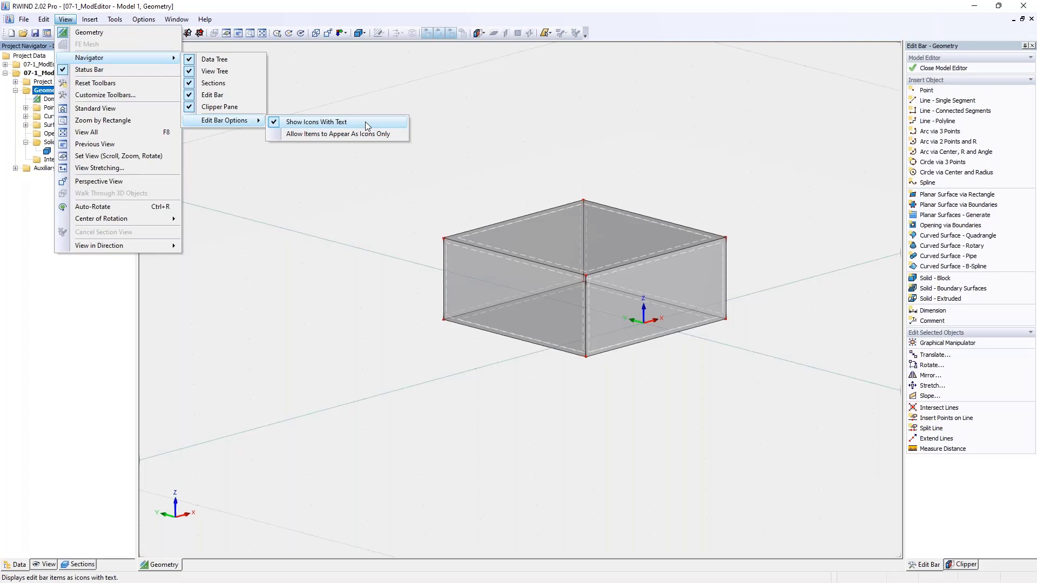
{"action": "left_click", "coordinate": [459, 137]}
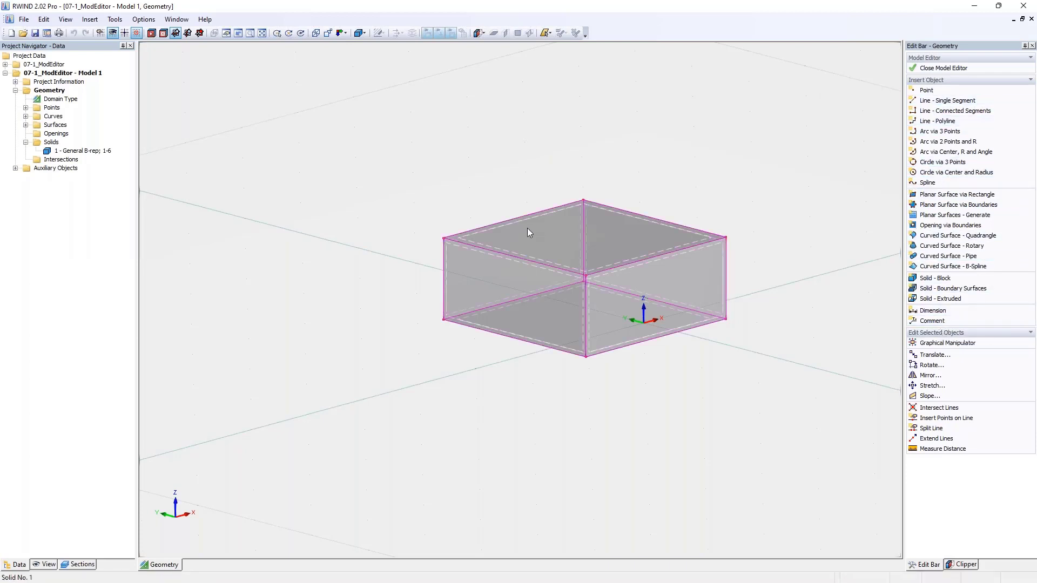
- Try moving the block's rear upper corner point up and outward freehand, and undo the move
{"action": "left_click_drag", "start_coordinate": [585, 200], "coordinate": [720, 124]}
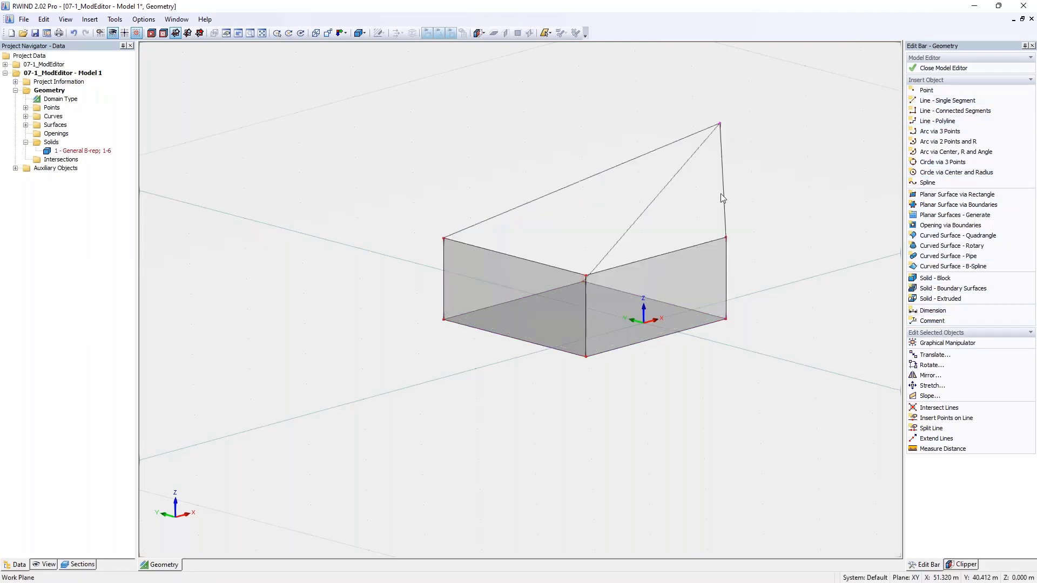
{"action": "key", "text": "ctrl+z"}
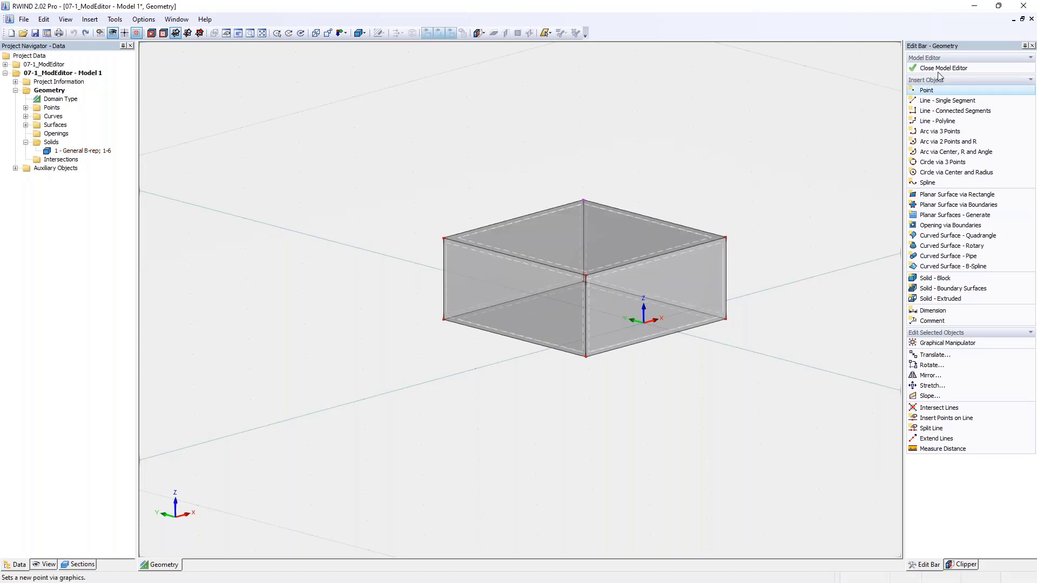
- Close the block's Model Editor and open the terrain model in the Model Editor
{"action": "left_click", "coordinate": [957, 69]}
{"action": "left_click", "coordinate": [526, 322]}
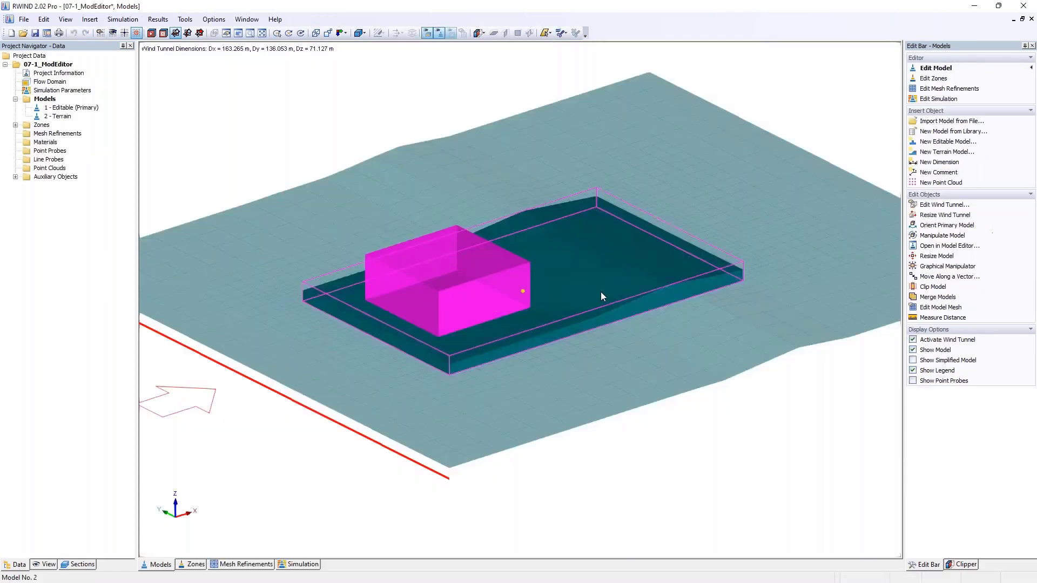
{"action": "left_click", "coordinate": [600, 296]}
{"action": "right_click", "coordinate": [59, 116]}
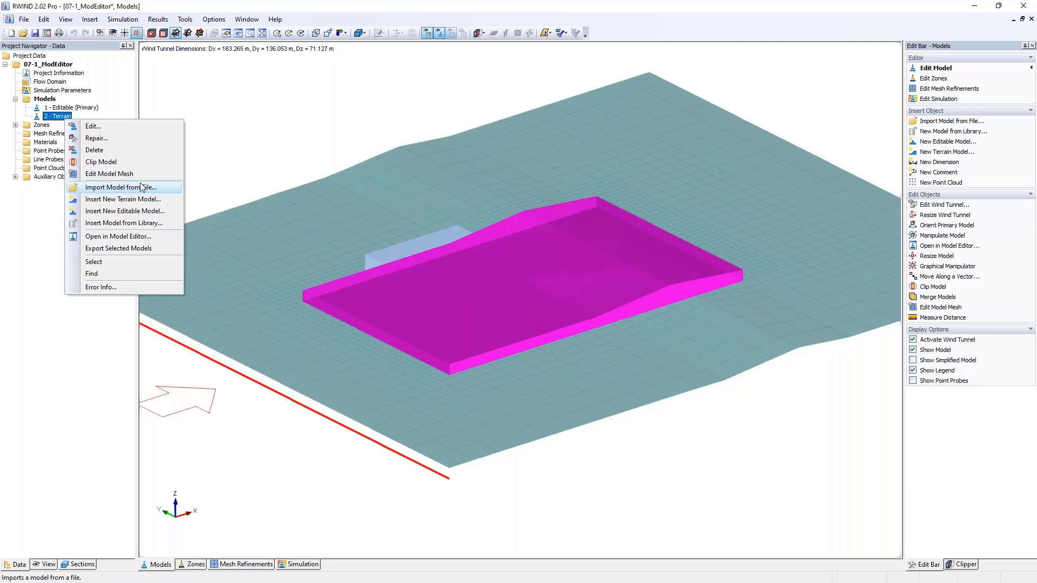
{"action": "left_click", "coordinate": [468, 232]}
{"action": "right_click", "coordinate": [573, 306]}
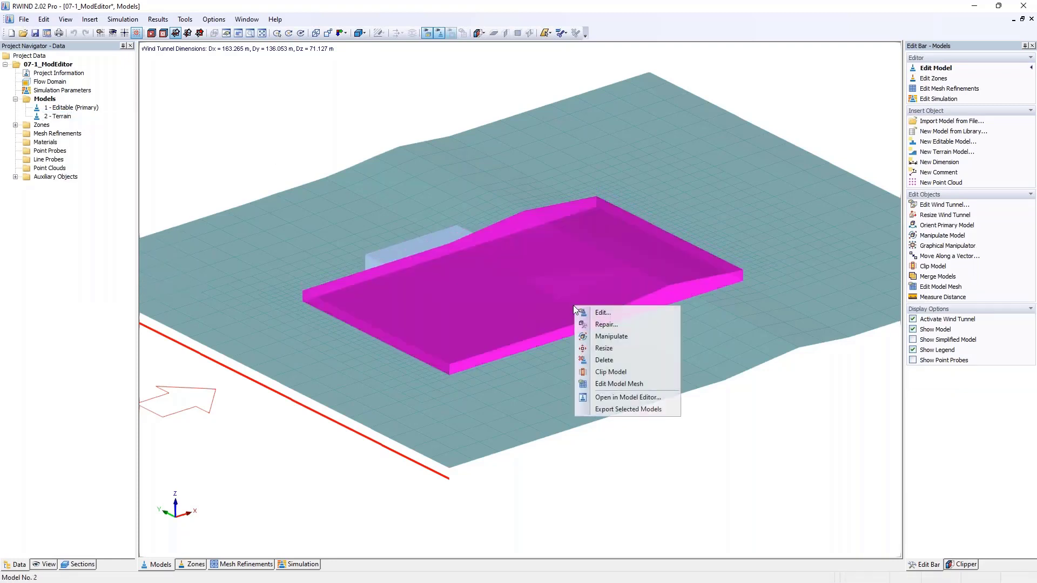
{"action": "left_click", "coordinate": [627, 398]}
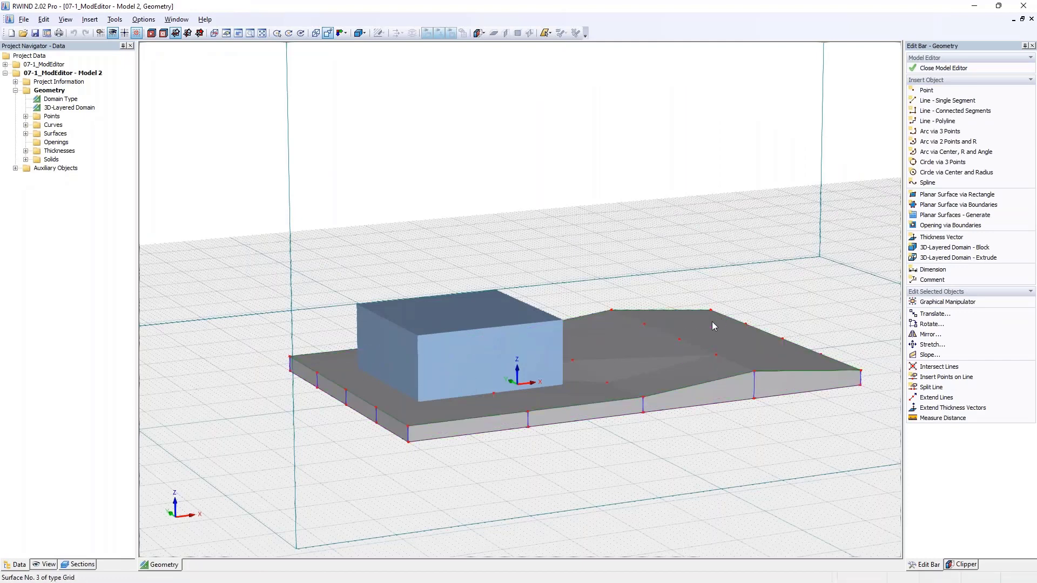
- Set the Z coordinate of the terrain ridge point at X 30 m, Y -12.5 m to 6 m
{"action": "middle_click_drag", "start_coordinate": [712, 324], "coordinate": [676, 373], "text": "ctrl"}
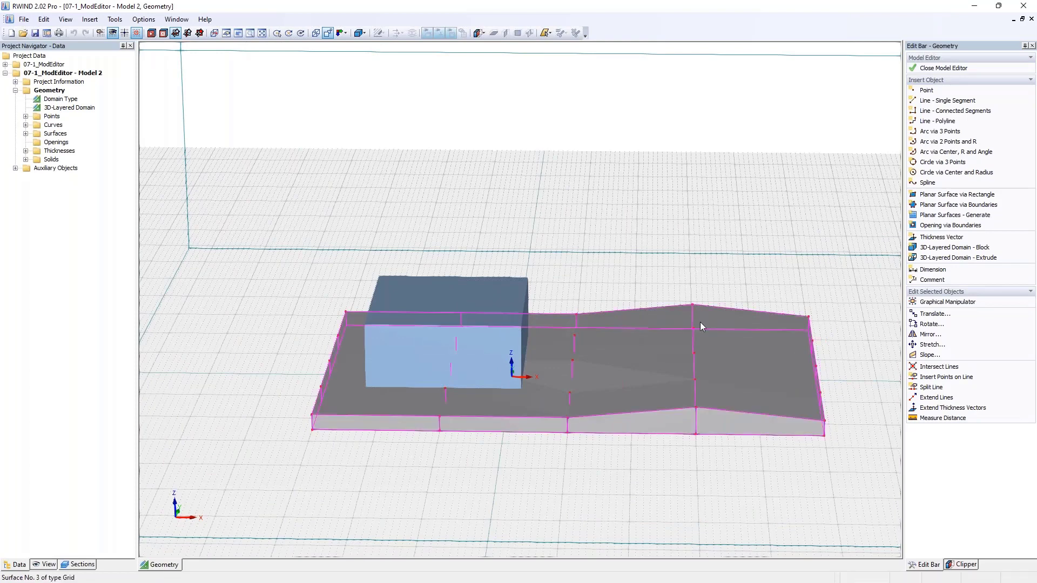
{"action": "middle_click_drag", "start_coordinate": [699, 324], "coordinate": [642, 289]}
{"action": "scroll", "coordinate": [516, 419], "scroll_direction": "up", "scroll_amount": 3}
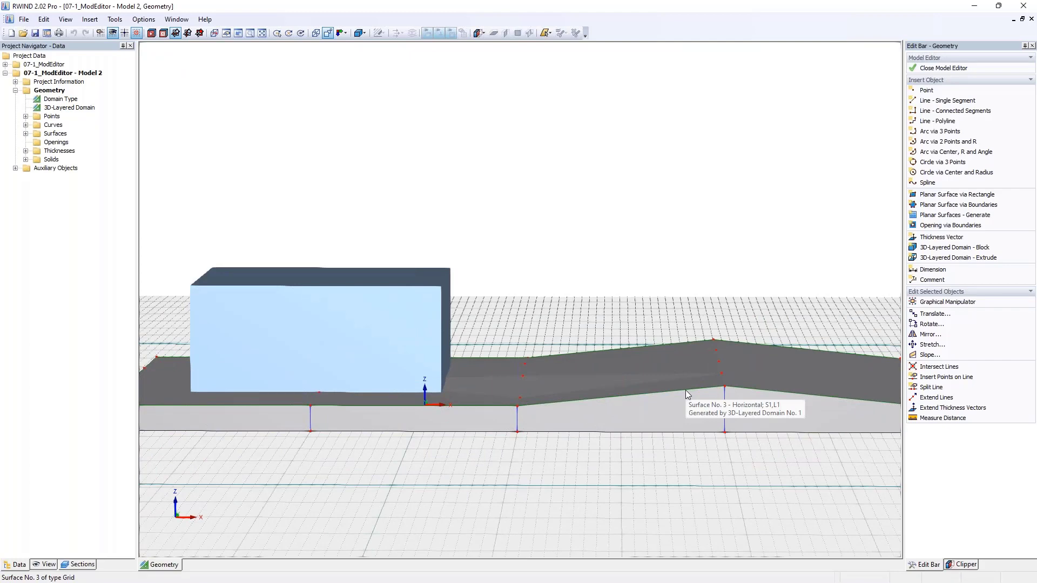
{"action": "middle_click_drag", "start_coordinate": [685, 390], "coordinate": [627, 357], "text": "ctrl"}
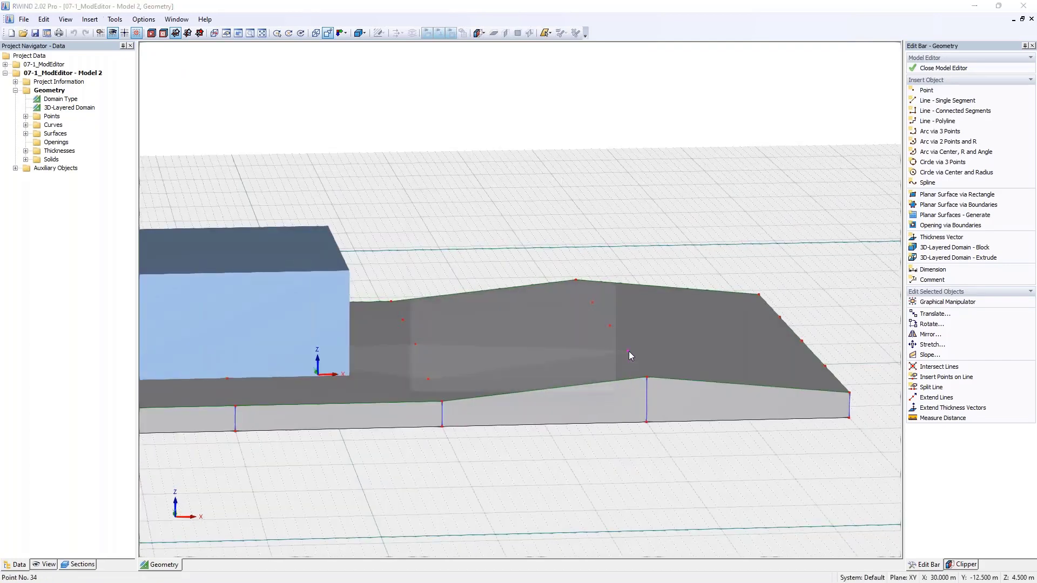
{"action": "double_click", "coordinate": [628, 351]}
{"action": "double_click", "coordinate": [486, 315]}
{"action": "type", "text": "6"}
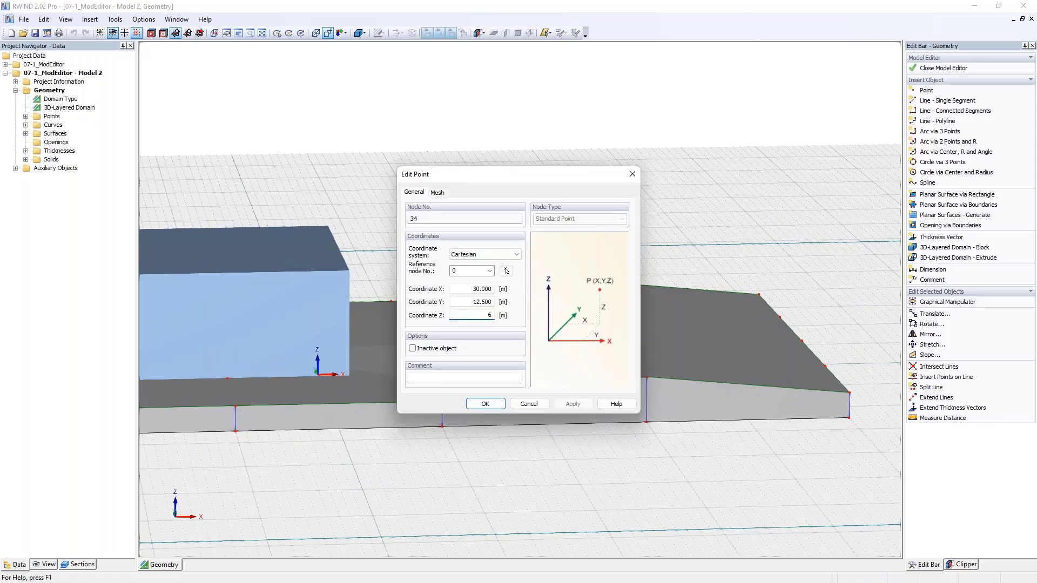
{"action": "left_click", "coordinate": [491, 408]}
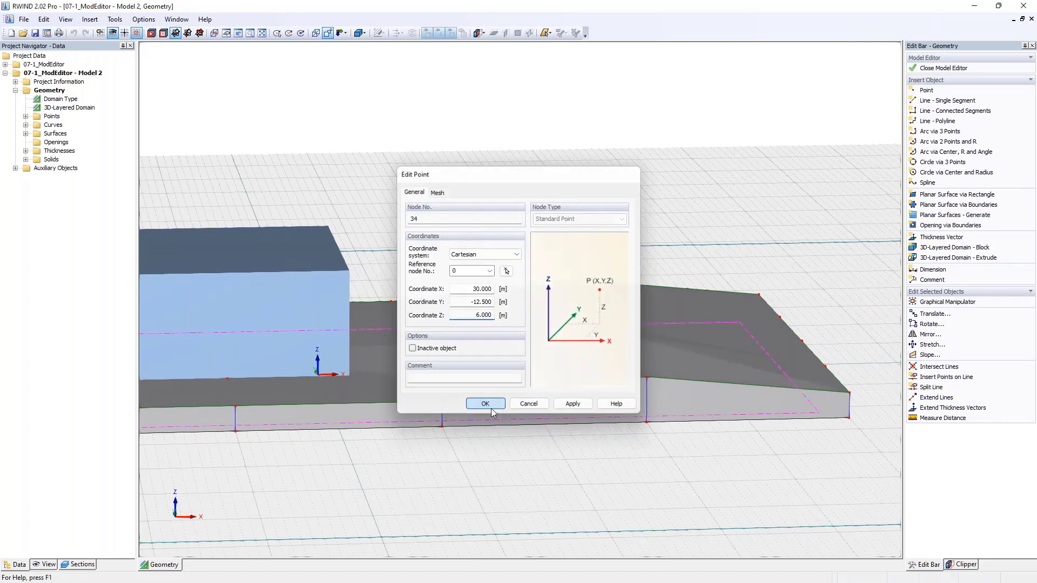
- Set the Z coordinate of the terrain point at X 30 m, Y 12.5 m to 20 m
{"action": "middle_click_drag", "start_coordinate": [686, 372], "coordinate": [633, 329], "text": "ctrl"}
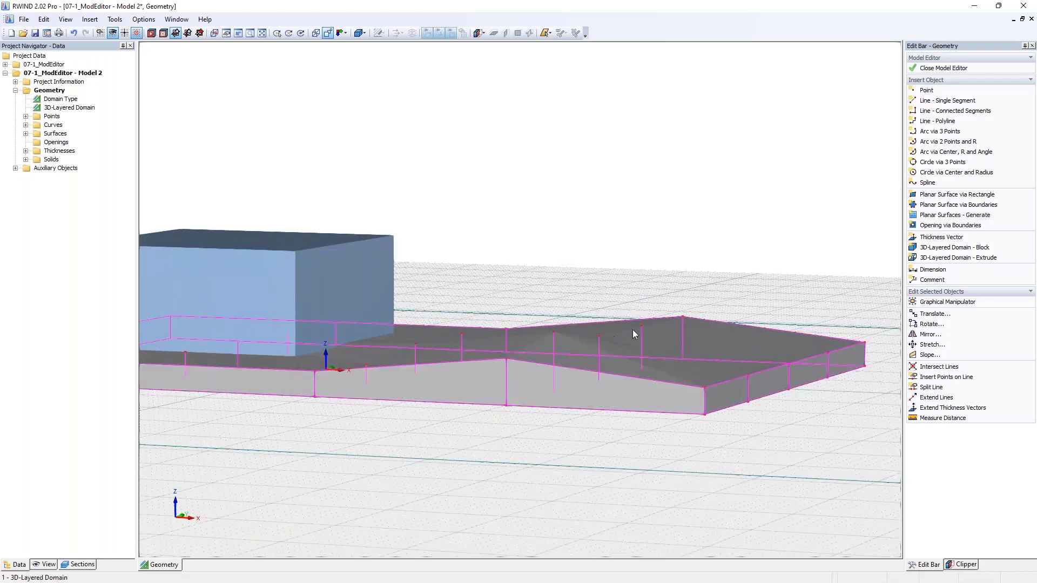
{"action": "double_click", "coordinate": [643, 327]}
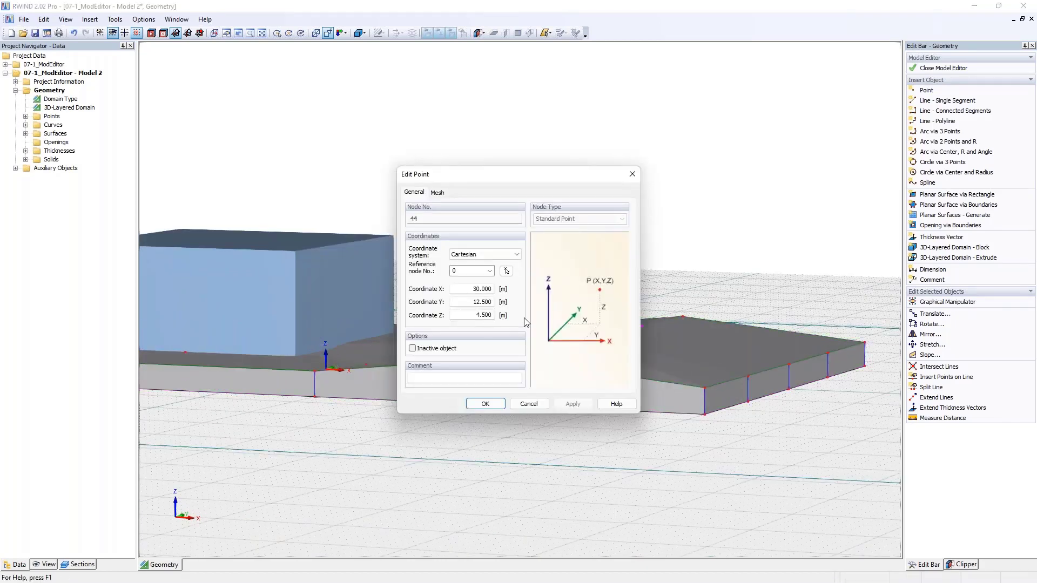
{"action": "left_click_drag", "start_coordinate": [473, 316], "coordinate": [534, 325]}
{"action": "type", "text": "20"}
{"action": "key", "text": "Return"}
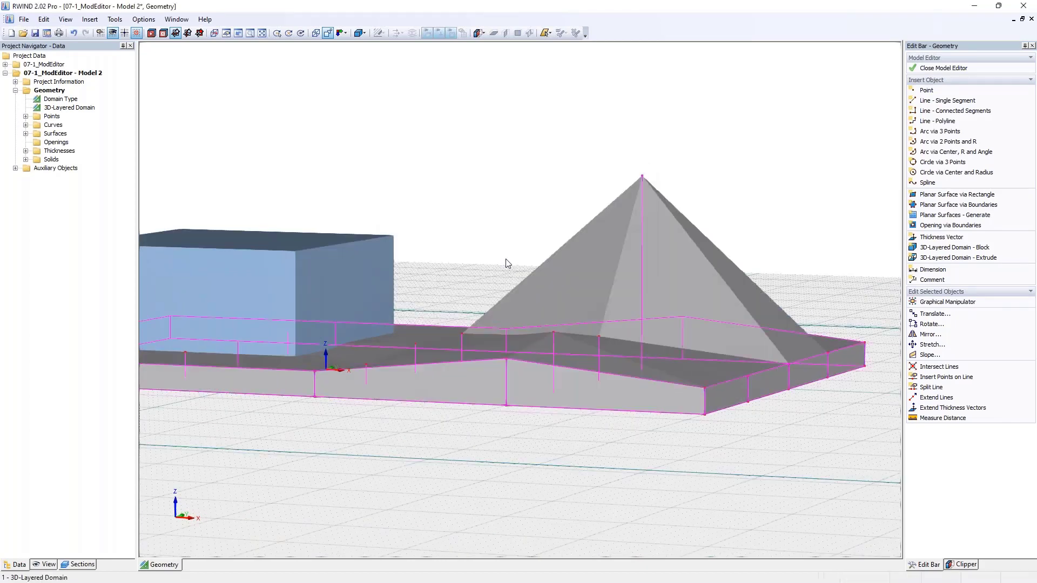
{"action": "middle_click_drag", "start_coordinate": [490, 217], "coordinate": [669, 293], "text": "ctrl"}
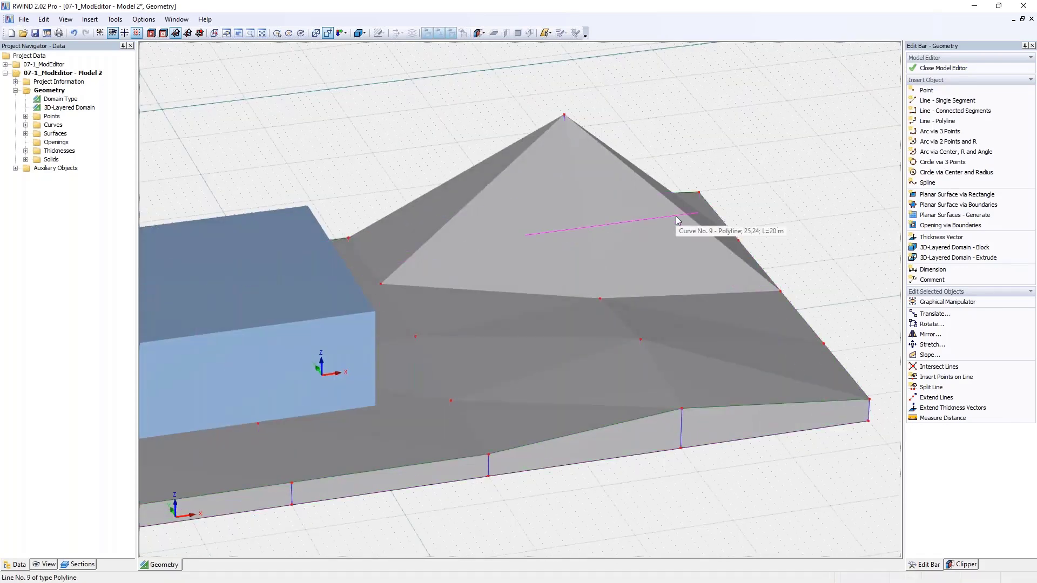
- Close the terrain's Model Editor with changes saved, and check the terrain model's lower boundary condition option
{"action": "left_click", "coordinate": [943, 68]}
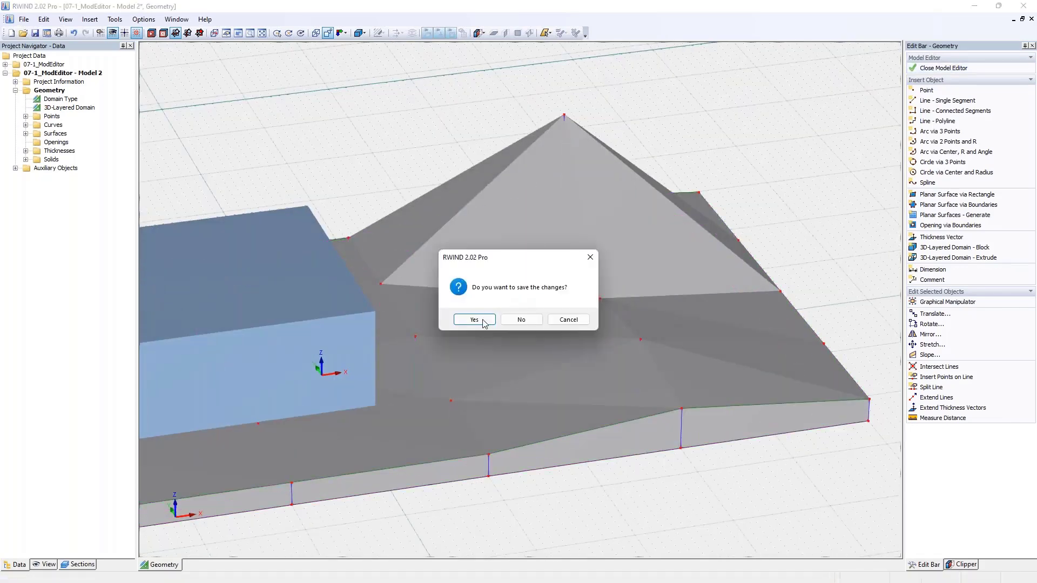
{"action": "left_click", "coordinate": [482, 320]}
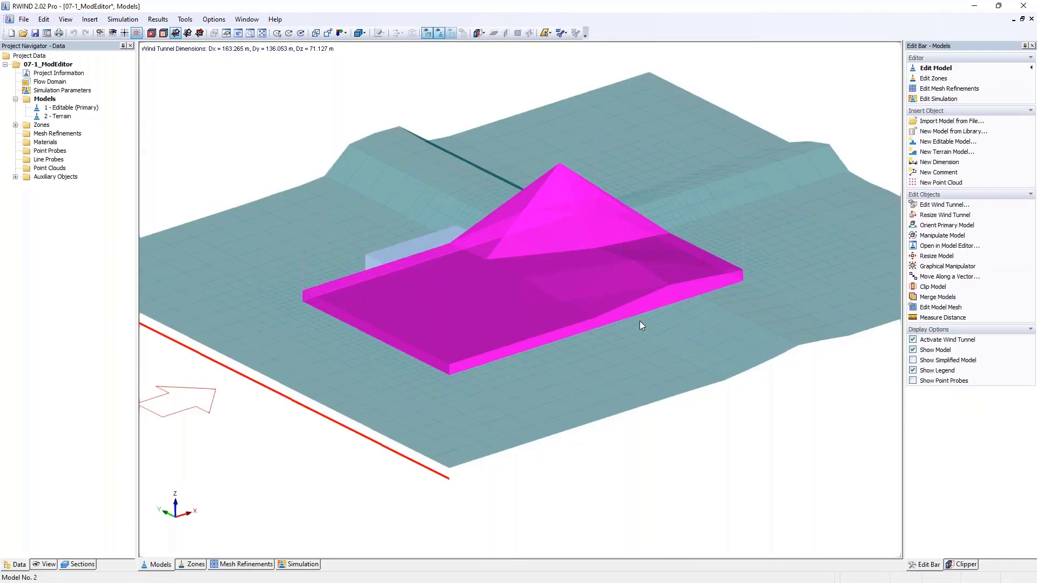
{"action": "left_click", "coordinate": [653, 352]}
{"action": "middle_click_drag", "start_coordinate": [653, 353], "coordinate": [562, 312]}
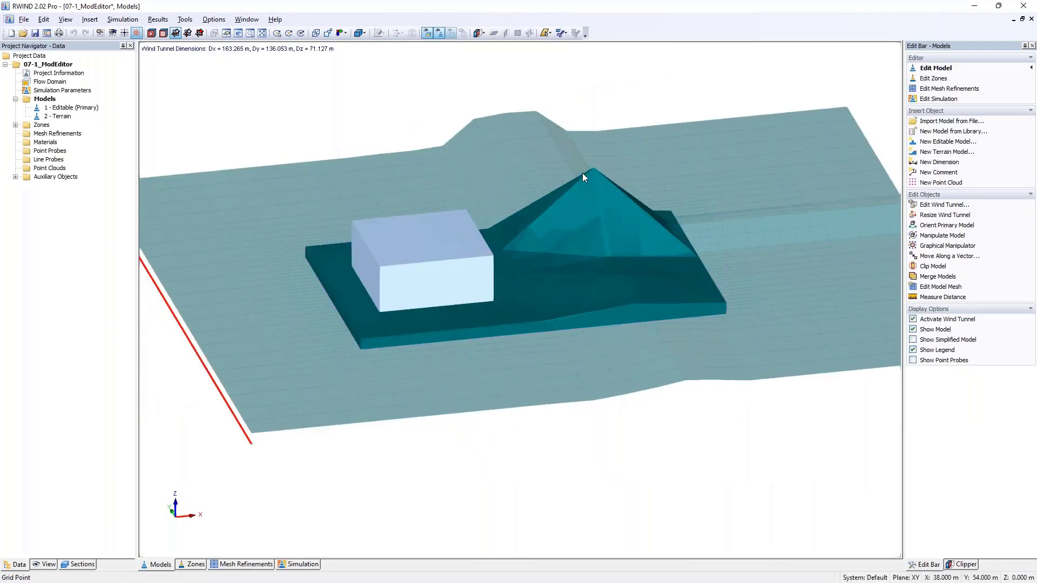
{"action": "double_click", "coordinate": [615, 260]}
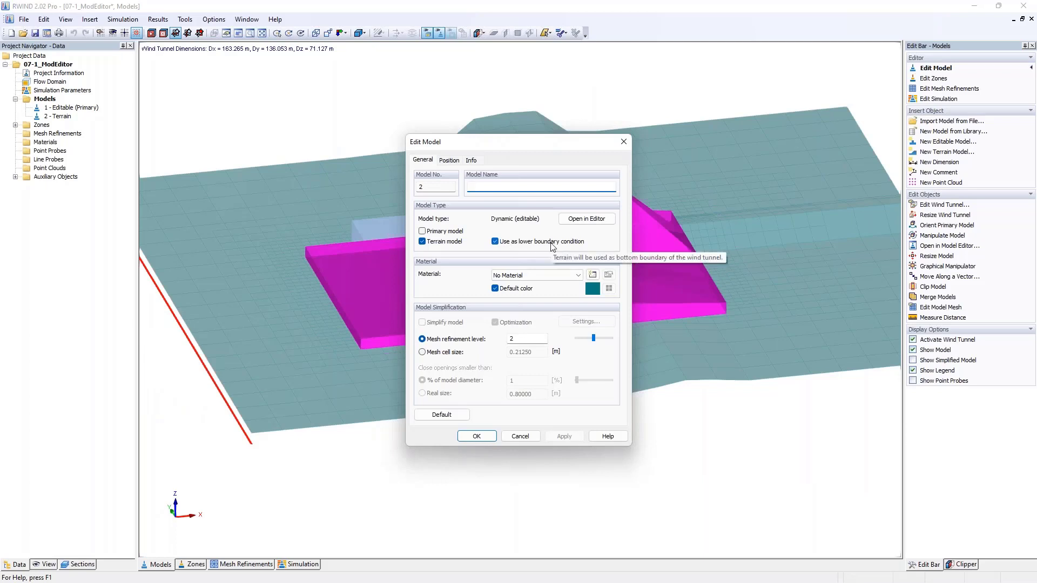
{"action": "left_click", "coordinate": [624, 142]}
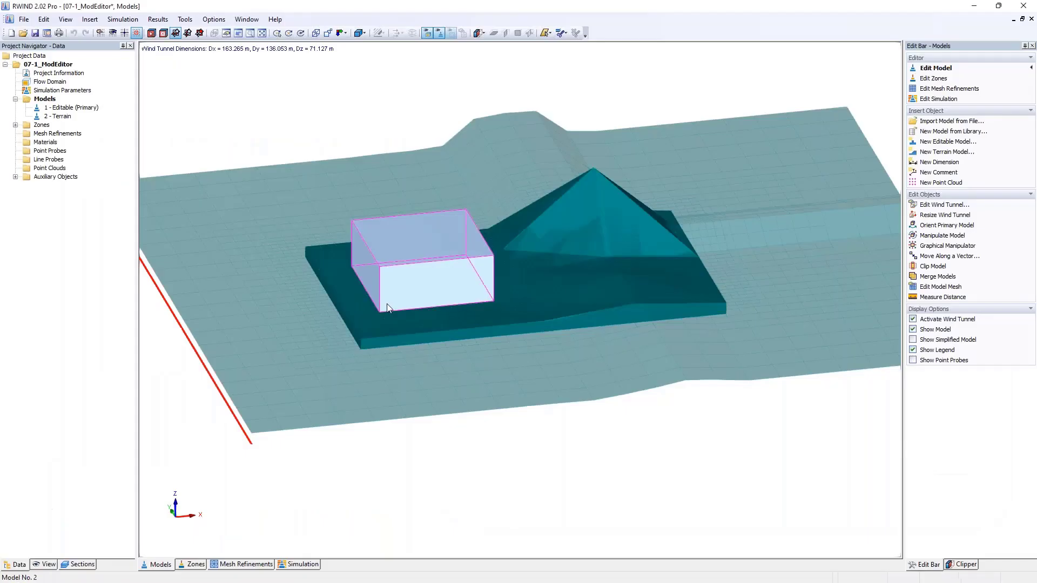
- Close the 07-1_ModEditor project without saving and create a new project named 221208_Solar
{"action": "left_click", "coordinate": [1032, 19]}
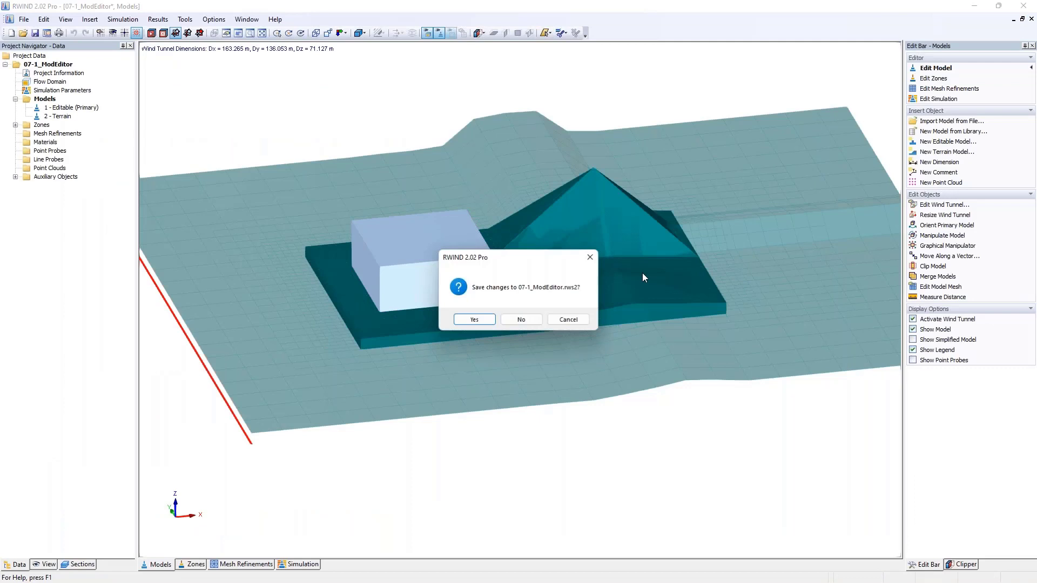
{"action": "left_click", "coordinate": [512, 319]}
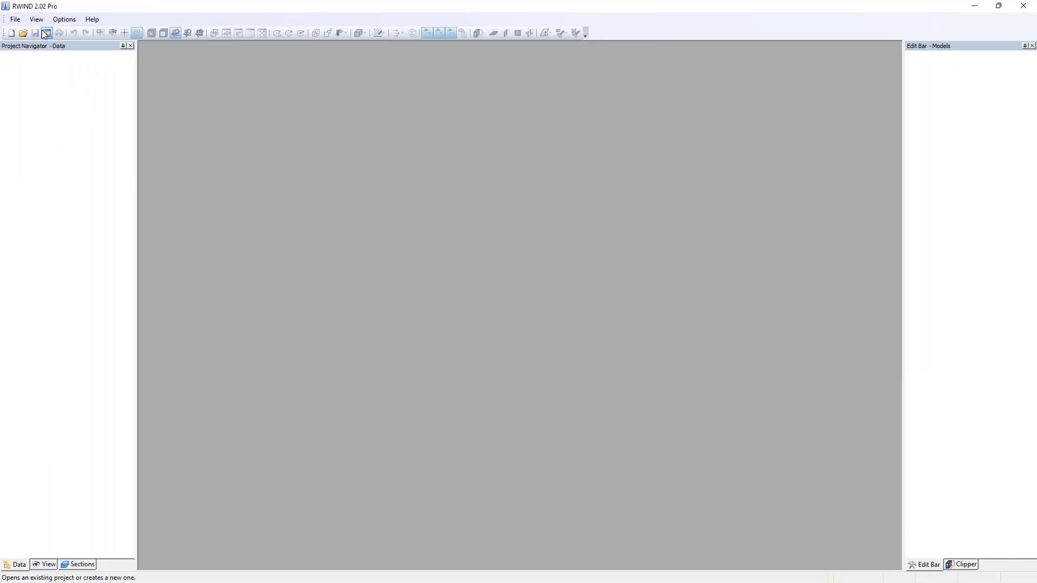
{"action": "left_click", "coordinate": [11, 33]}
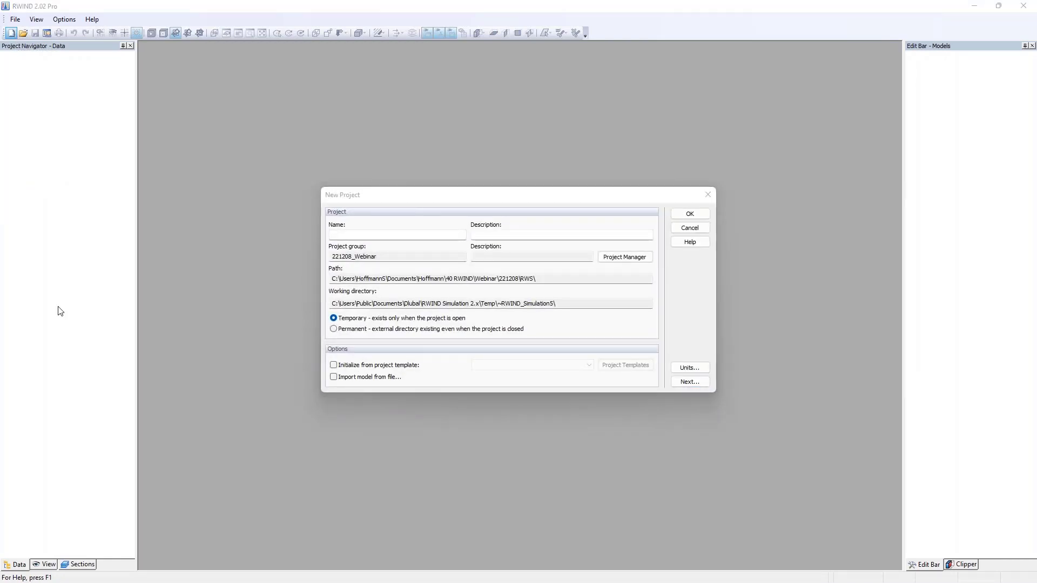
{"action": "left_click", "coordinate": [429, 202]}
{"action": "left_click", "coordinate": [406, 234]}
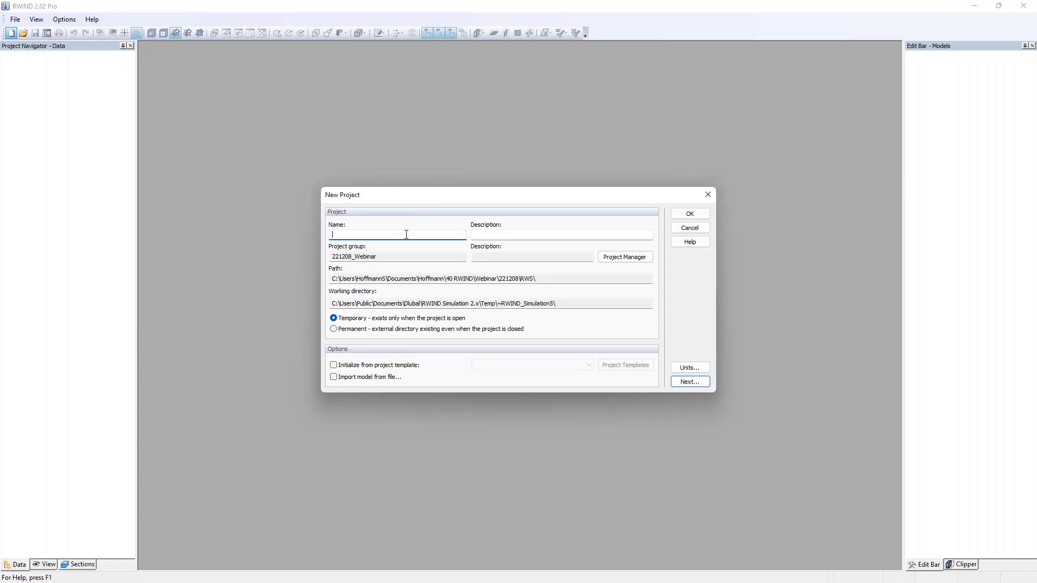
{"action": "type", "text": "221208"}
{"action": "type", "text": "_Solar"}
{"action": "left_click", "coordinate": [688, 214]}
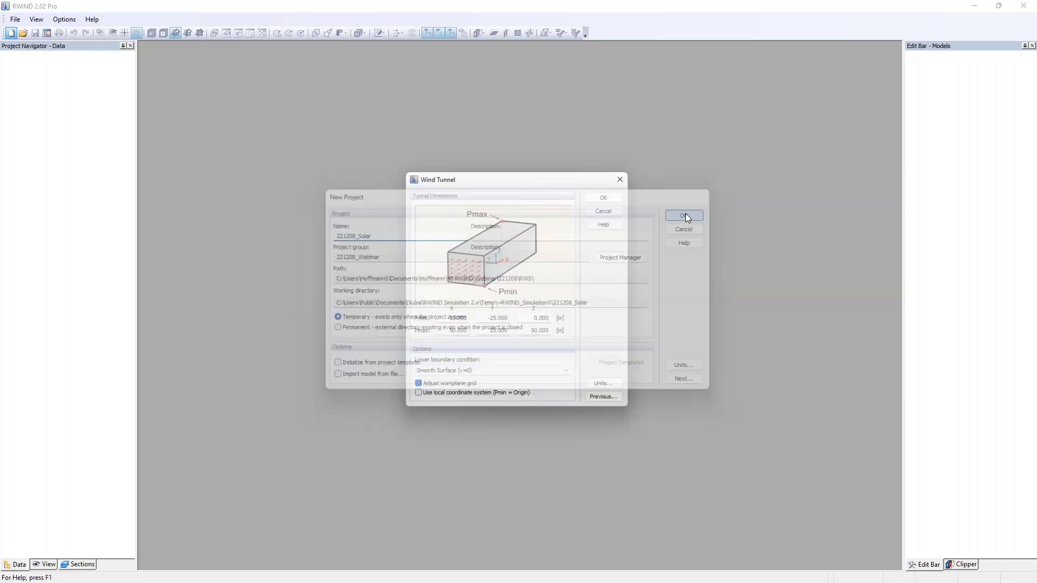
- Accept the default wind tunnel from Pmin (-30, -25, 0) m to Pmax (50, 25, 50) m with a smooth lower surface
{"action": "left_click", "coordinate": [438, 320]}
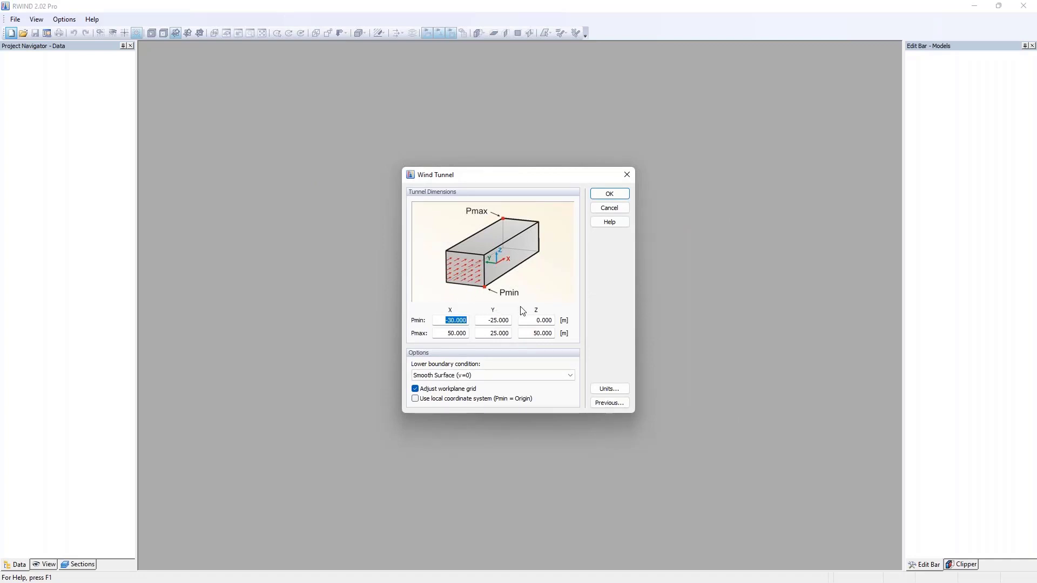
{"action": "left_click", "coordinate": [603, 194]}
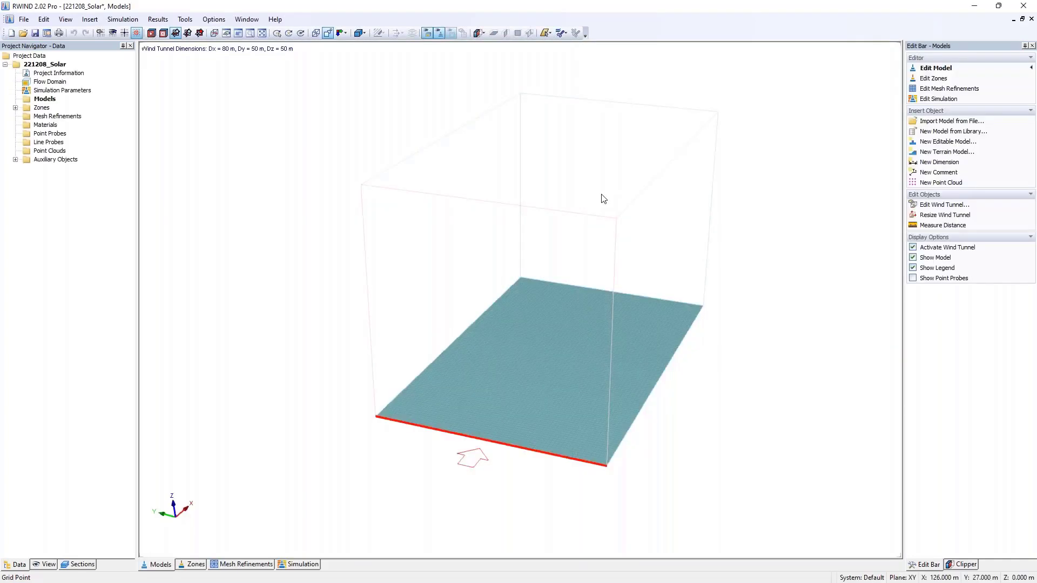
{"action": "middle_click_drag", "start_coordinate": [578, 323], "coordinate": [495, 317]}
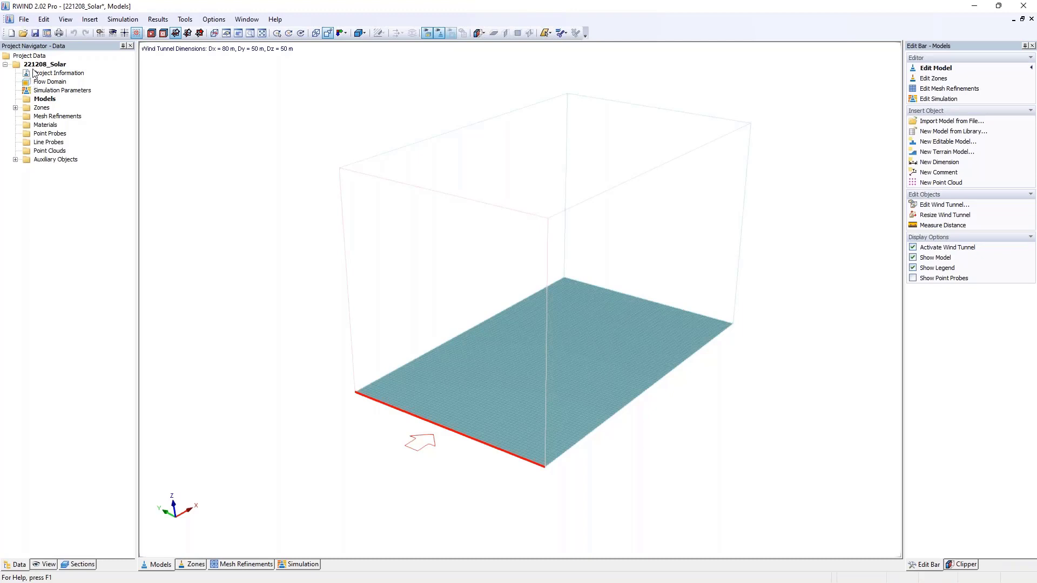
- Open the Model Library and look through the Demo models, including the solar panel and slab models
{"action": "left_click", "coordinate": [25, 20]}
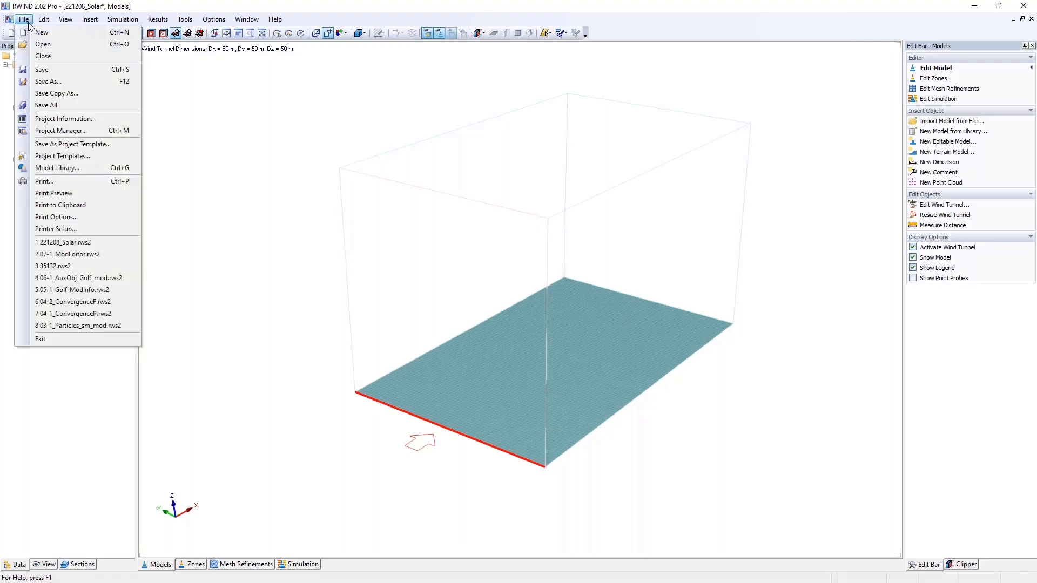
{"action": "left_click", "coordinate": [70, 170]}
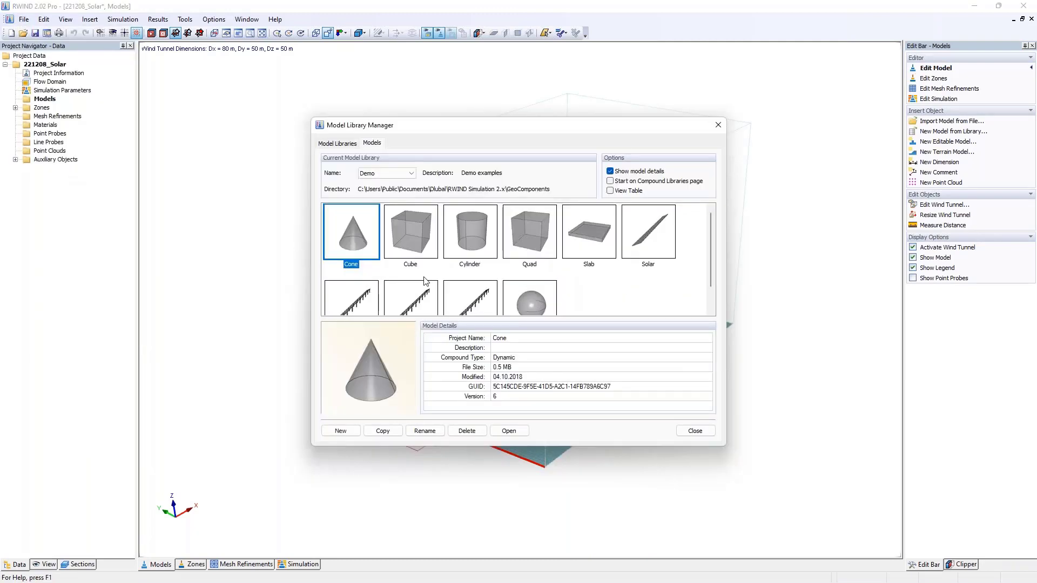
{"action": "left_click", "coordinate": [658, 240]}
{"action": "left_click", "coordinate": [451, 302]}
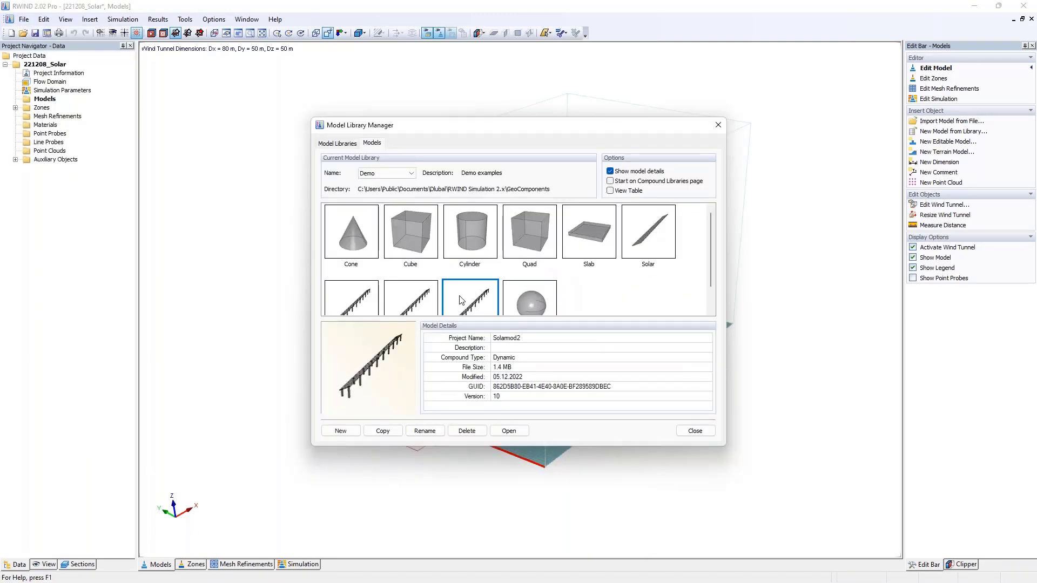
{"action": "scroll", "coordinate": [458, 301], "scroll_direction": "down", "scroll_amount": 1}
{"action": "scroll", "coordinate": [494, 277], "scroll_direction": "up", "scroll_amount": 1}
{"action": "left_click", "coordinate": [578, 236]}
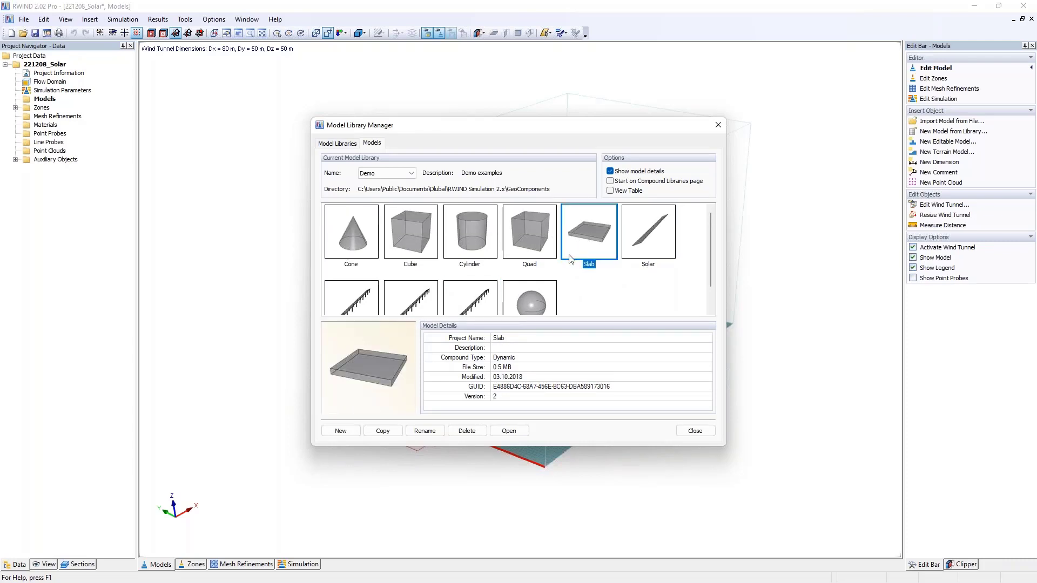
- Create a new library model named Solar08 with the 3D - General domain type and metres as length unit
{"action": "left_click", "coordinate": [340, 430]}
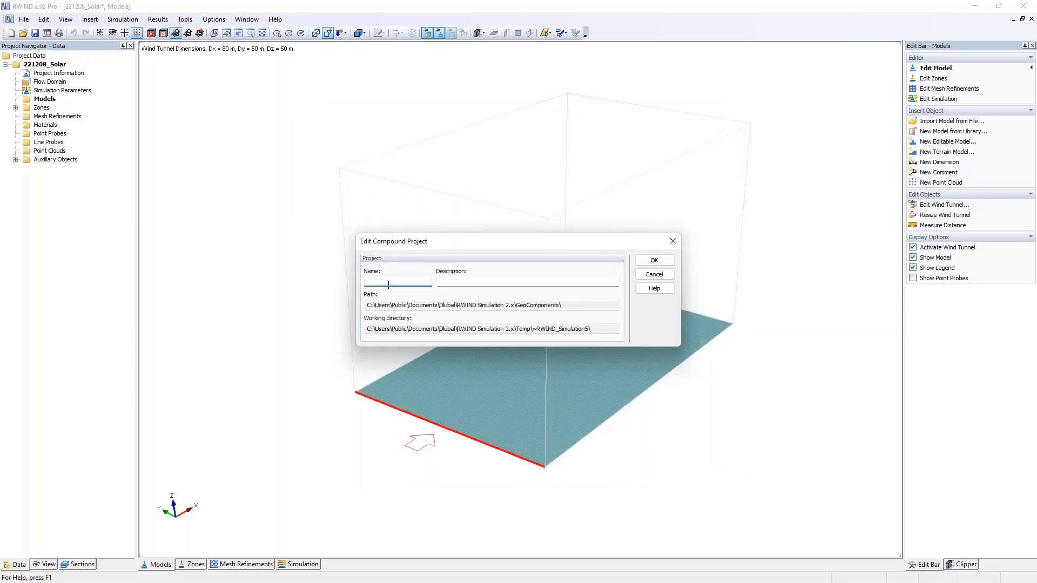
{"action": "type", "text": "Solar08"}
{"action": "left_click_drag", "start_coordinate": [394, 284], "coordinate": [347, 290]}
{"action": "left_click", "coordinate": [654, 261]}
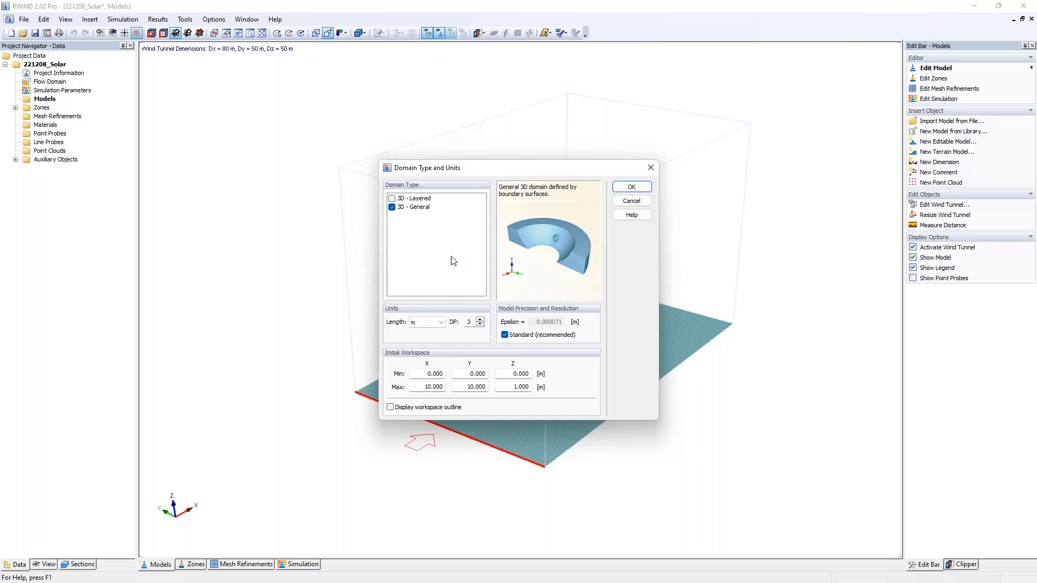
{"action": "left_click", "coordinate": [630, 186]}
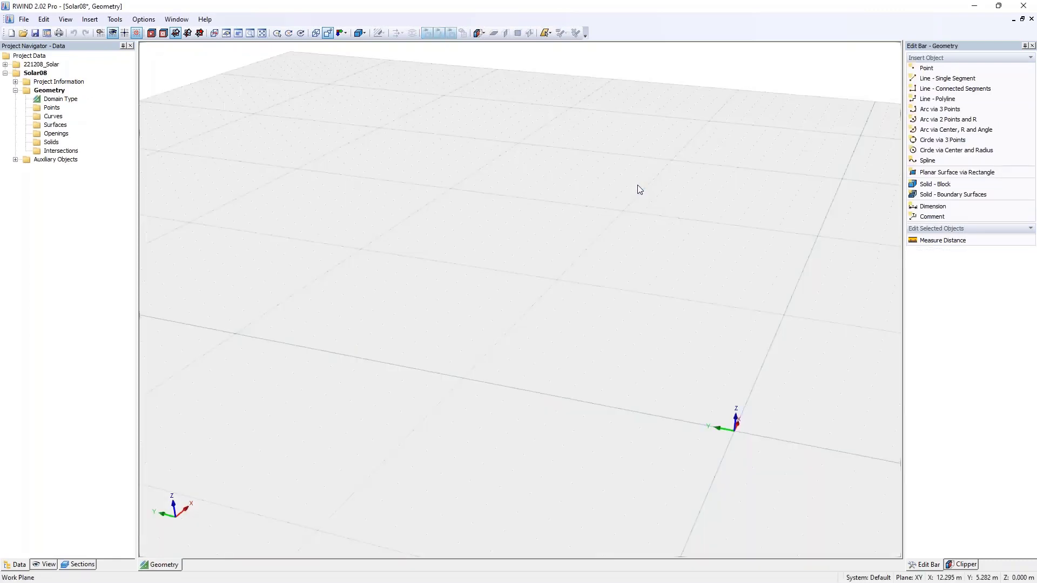
- Turn off the perspective display for the Solar08 work plane
{"action": "scroll", "coordinate": [639, 190], "scroll_direction": "down", "scroll_amount": 2}
{"action": "middle_click_drag", "start_coordinate": [639, 190], "coordinate": [441, 219]}
{"action": "left_click", "coordinate": [330, 34]}
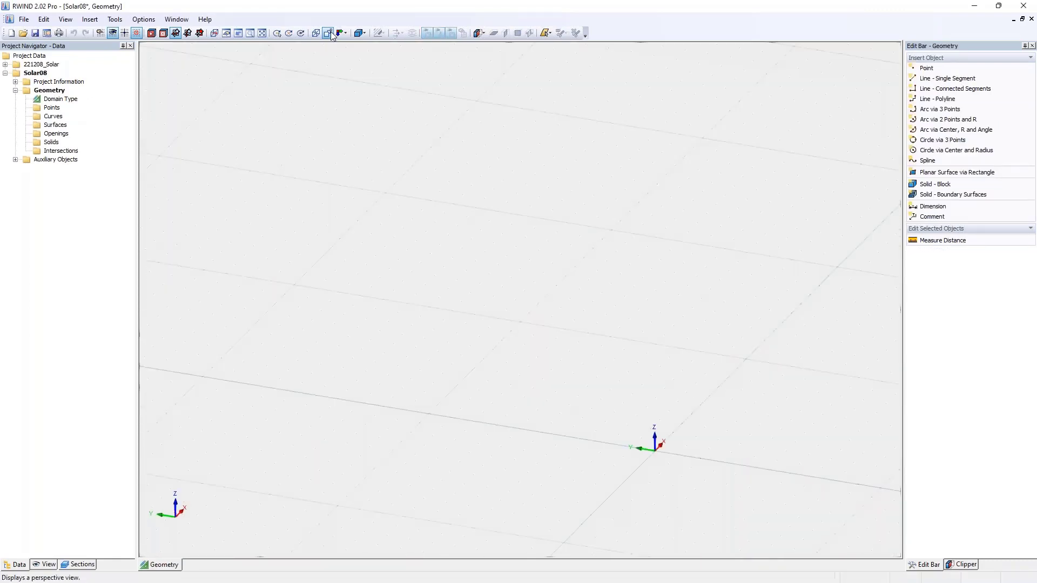
{"action": "scroll", "coordinate": [493, 188], "scroll_direction": "down", "scroll_amount": 3}
{"action": "middle_click_drag", "start_coordinate": [520, 207], "coordinate": [388, 154]}
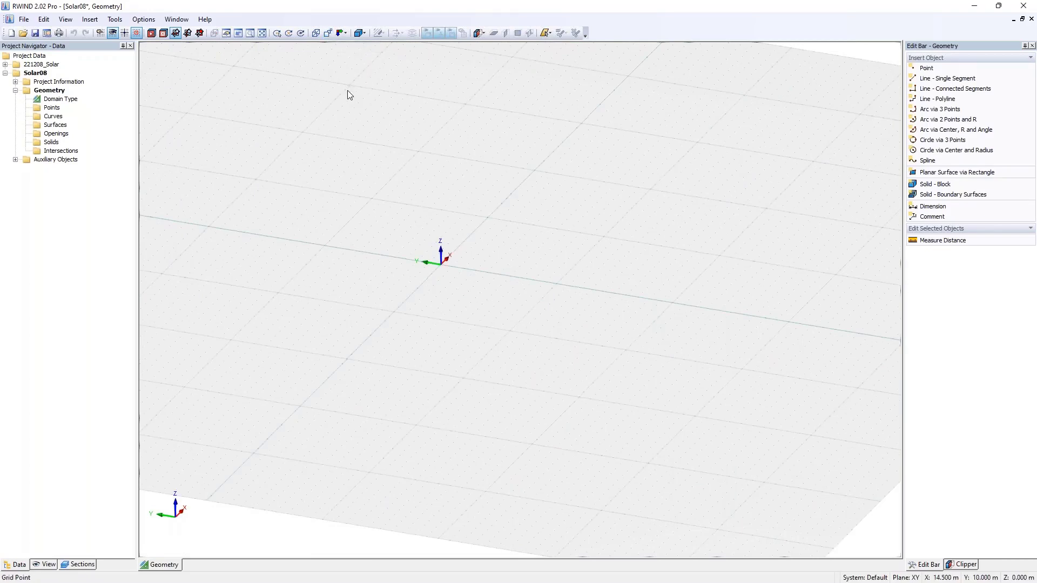
- Set the work plane's grid point spacing to 1 m in both directions
{"action": "left_click", "coordinate": [103, 35]}
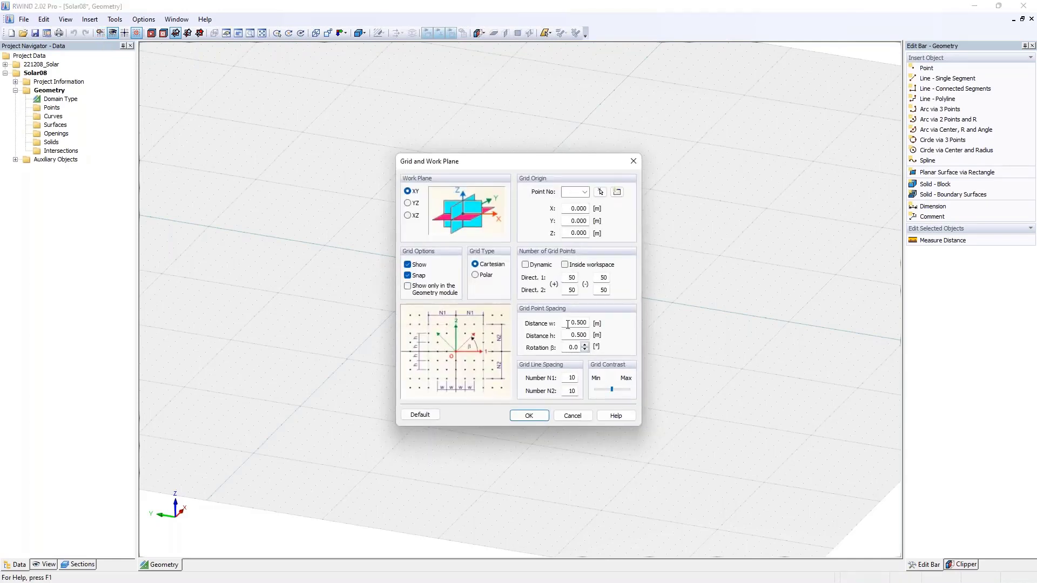
{"action": "double_click", "coordinate": [572, 322]}
{"action": "type", "text": "1"}
{"action": "key", "text": "Tab"}
{"action": "type", "text": "1"}
{"action": "left_click", "coordinate": [530, 416]}
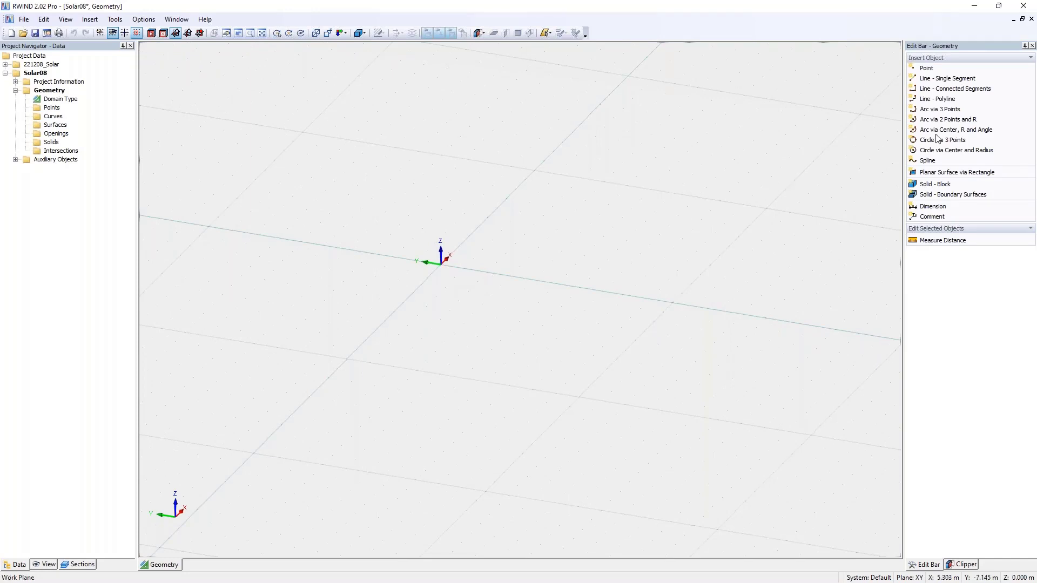
- Draw a closed 2 m by 1 m rectangle of connected lines from the origin through (2, 0), (2, -1) and (0, -1)
{"action": "left_click", "coordinate": [948, 93]}
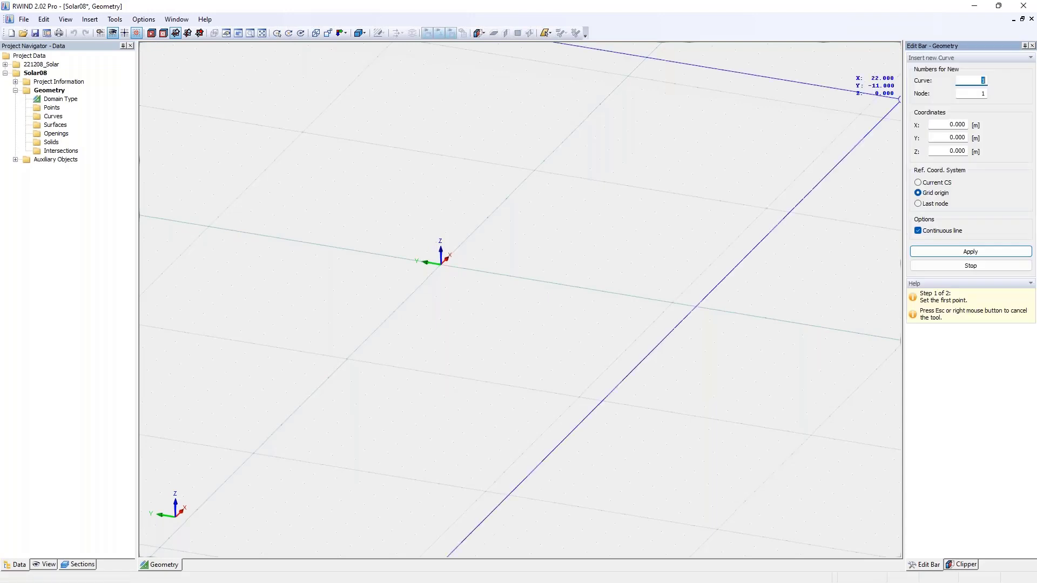
{"action": "scroll", "coordinate": [489, 250], "scroll_direction": "up", "scroll_amount": 4}
{"action": "scroll", "coordinate": [489, 251], "scroll_direction": "up", "scroll_amount": 2}
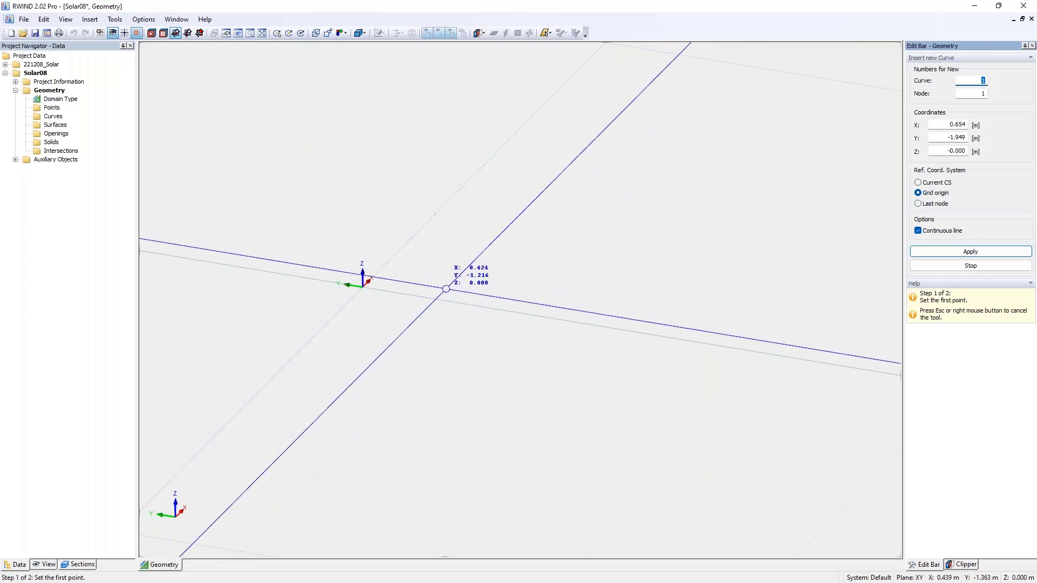
{"action": "left_click", "coordinate": [362, 286]}
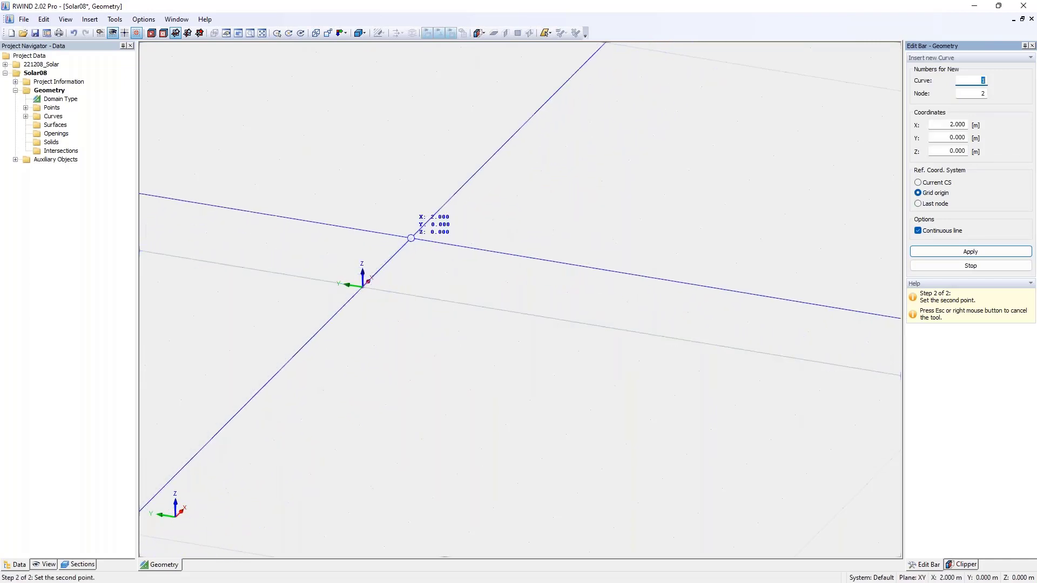
{"action": "left_click", "coordinate": [411, 238]}
{"action": "left_click", "coordinate": [472, 249]}
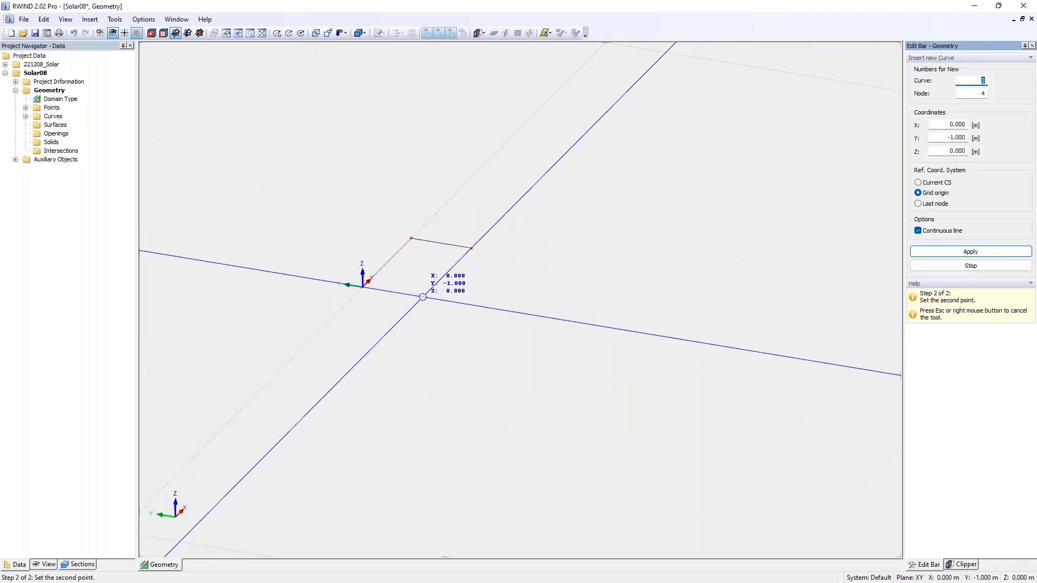
{"action": "left_click", "coordinate": [423, 296]}
{"action": "left_click", "coordinate": [362, 286]}
{"action": "right_click", "coordinate": [352, 281]}
{"action": "right_click", "coordinate": [467, 273]}
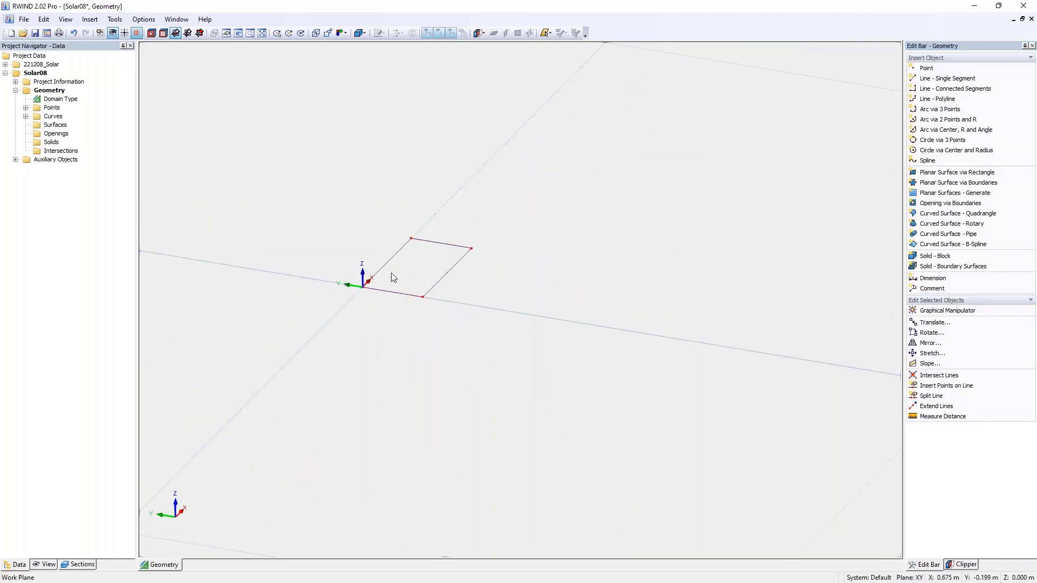
- Translate the rectangle's far short edge at X = 2 m by -0.2 m in X
{"action": "left_click", "coordinate": [427, 246]}
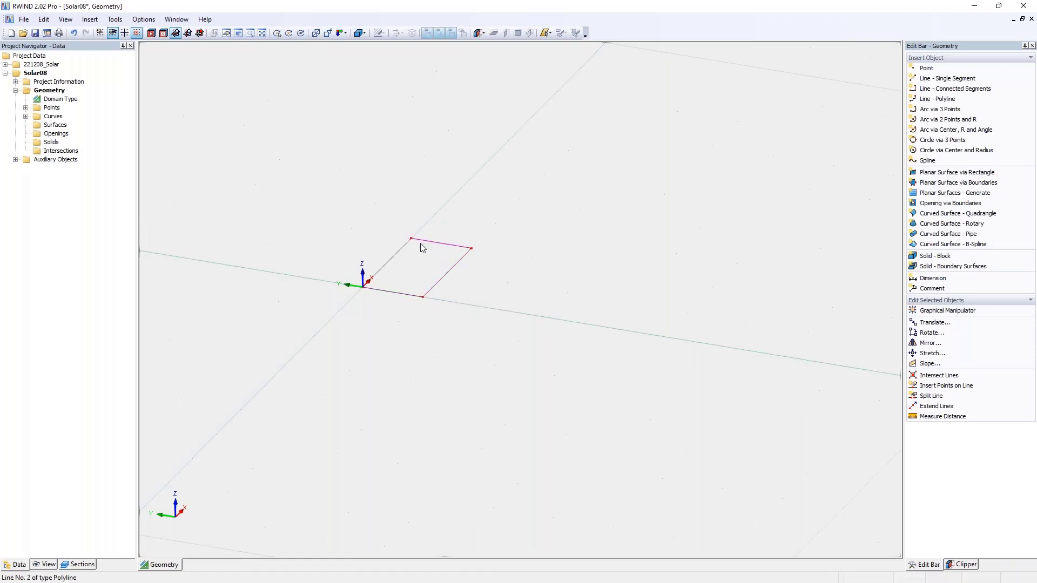
{"action": "left_click_drag", "start_coordinate": [392, 216], "coordinate": [506, 253]}
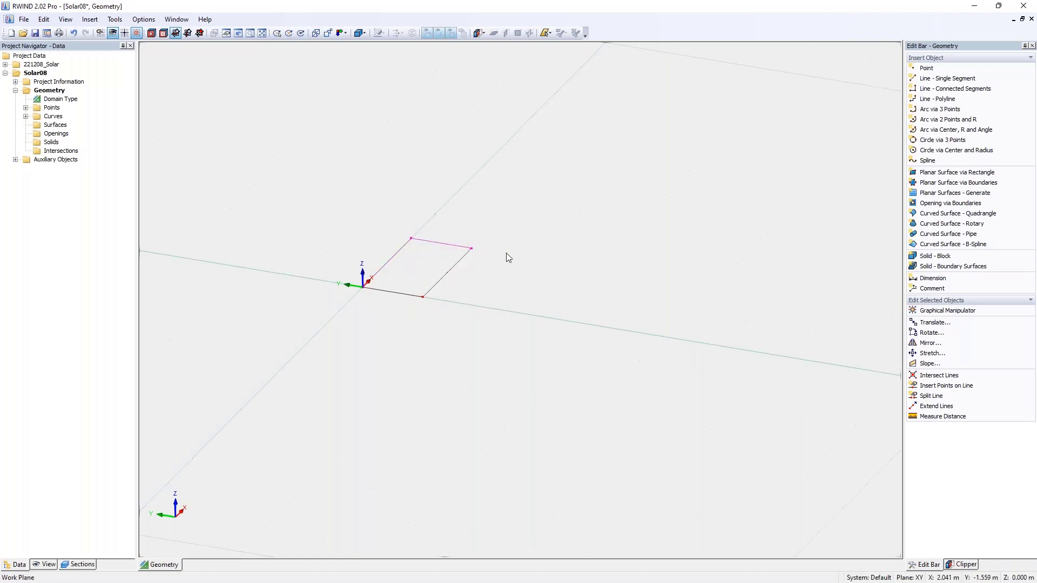
{"action": "left_click", "coordinate": [458, 236]}
{"action": "scroll", "coordinate": [475, 282], "scroll_direction": "up", "scroll_amount": 3}
{"action": "middle_click_drag", "start_coordinate": [474, 282], "coordinate": [563, 306]}
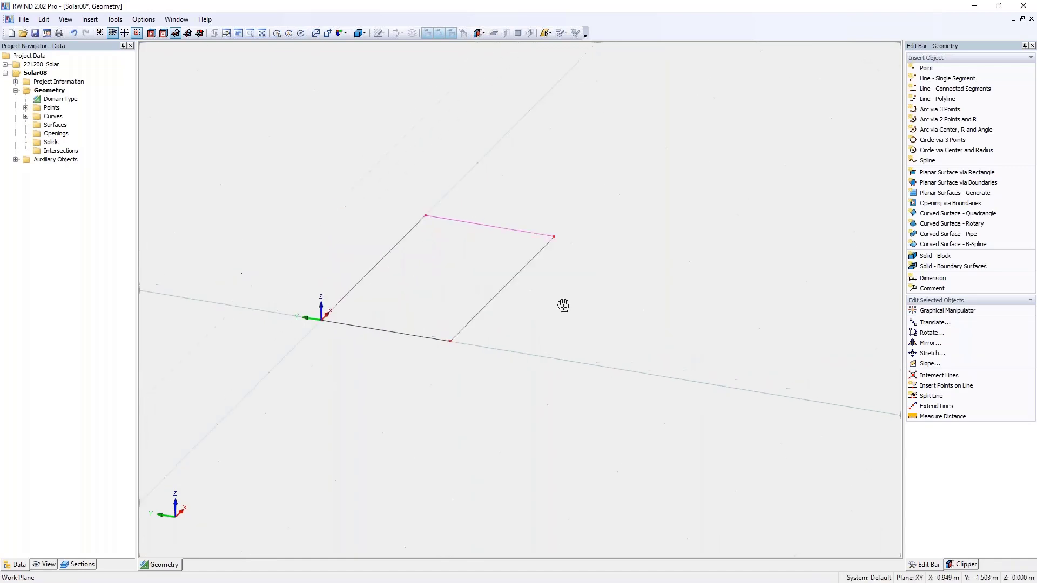
{"action": "left_click", "coordinate": [931, 322]}
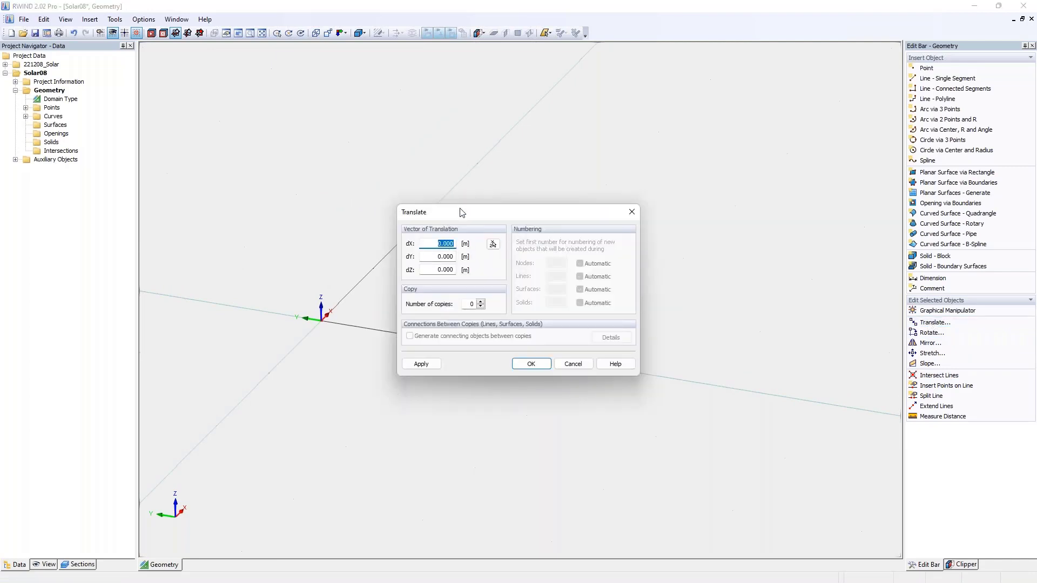
{"action": "left_click_drag", "start_coordinate": [462, 212], "coordinate": [581, 209]}
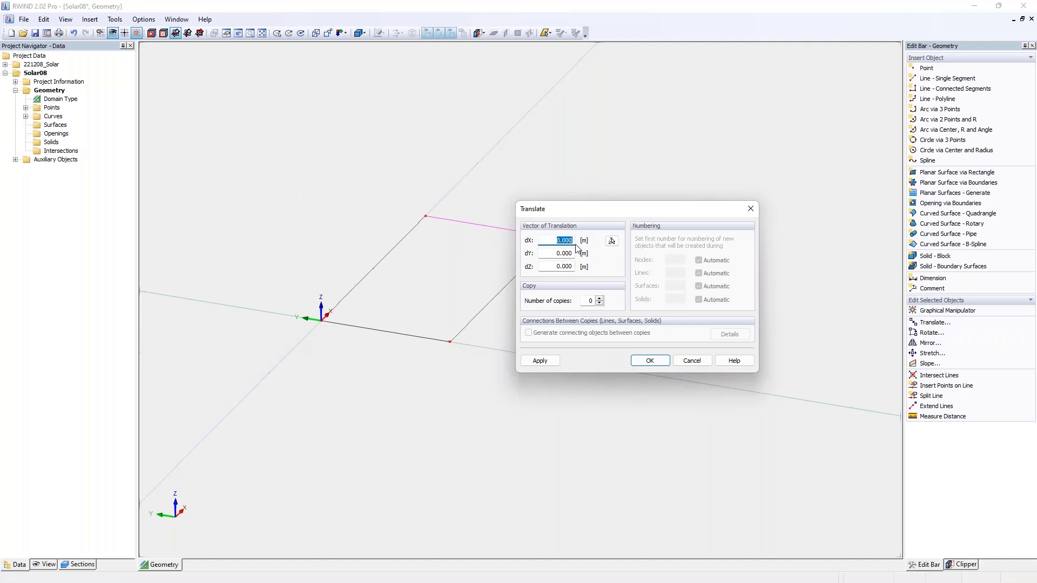
{"action": "type", "text": "-"}
{"action": "type", "text": ",2"}
{"action": "left_click", "coordinate": [650, 361]}
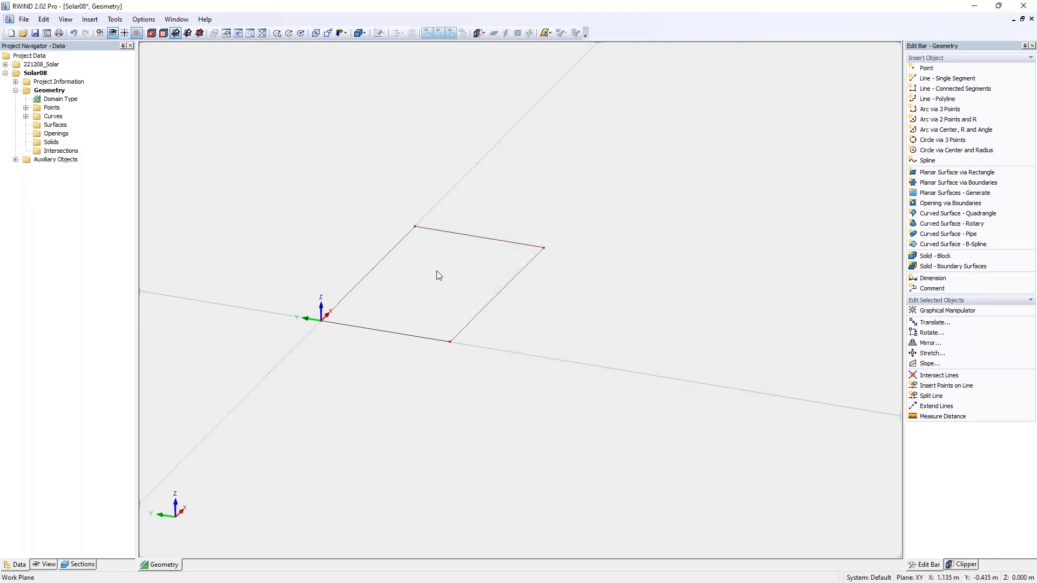
- Translate the rectangle's long edge at Y = -1 m by -0.2 m in Y
{"action": "left_click", "coordinate": [387, 254]}
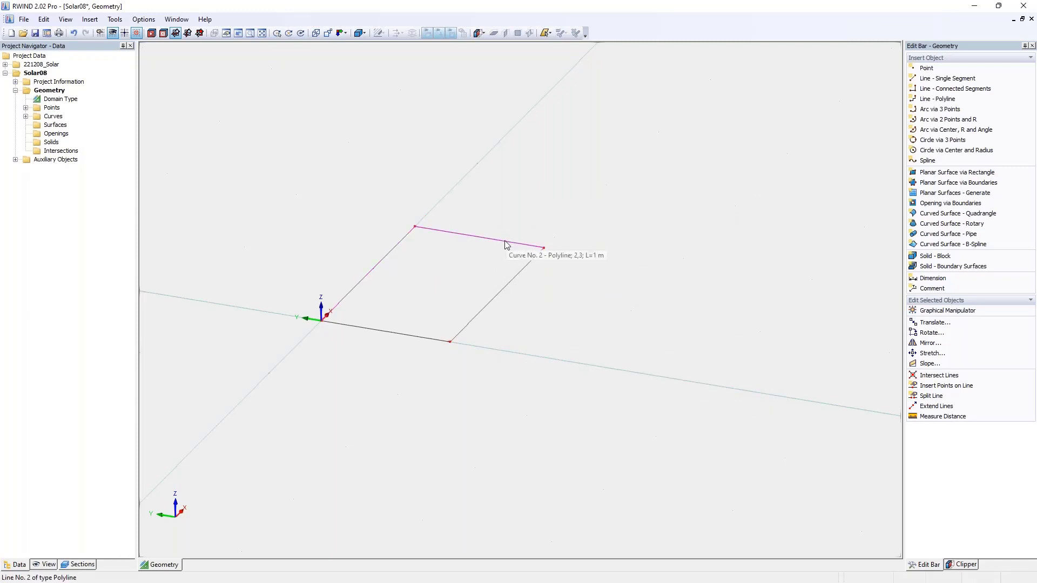
{"action": "left_click", "coordinate": [515, 276]}
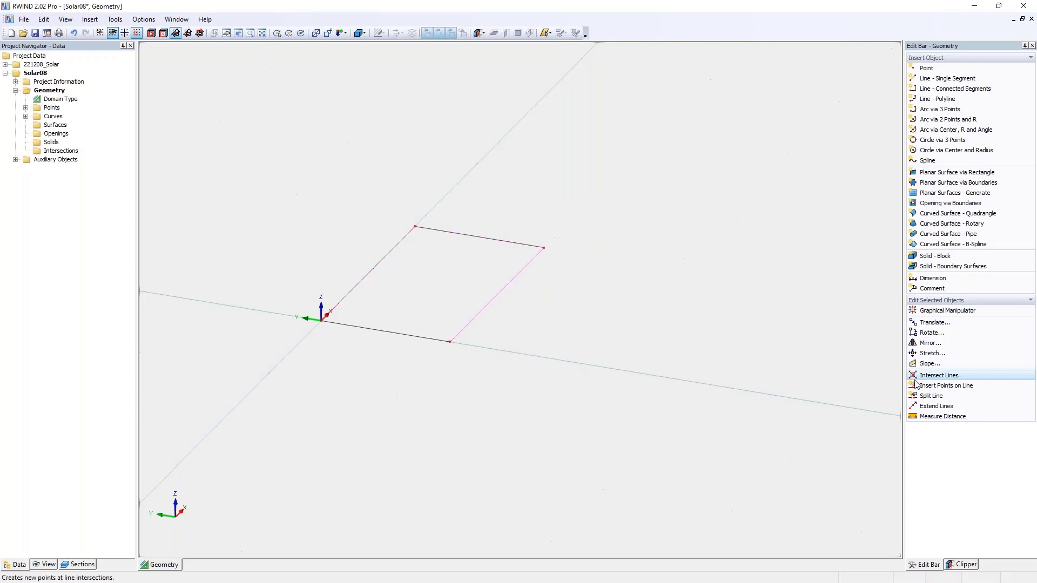
{"action": "left_click", "coordinate": [953, 322]}
{"action": "type", "text": "0"}
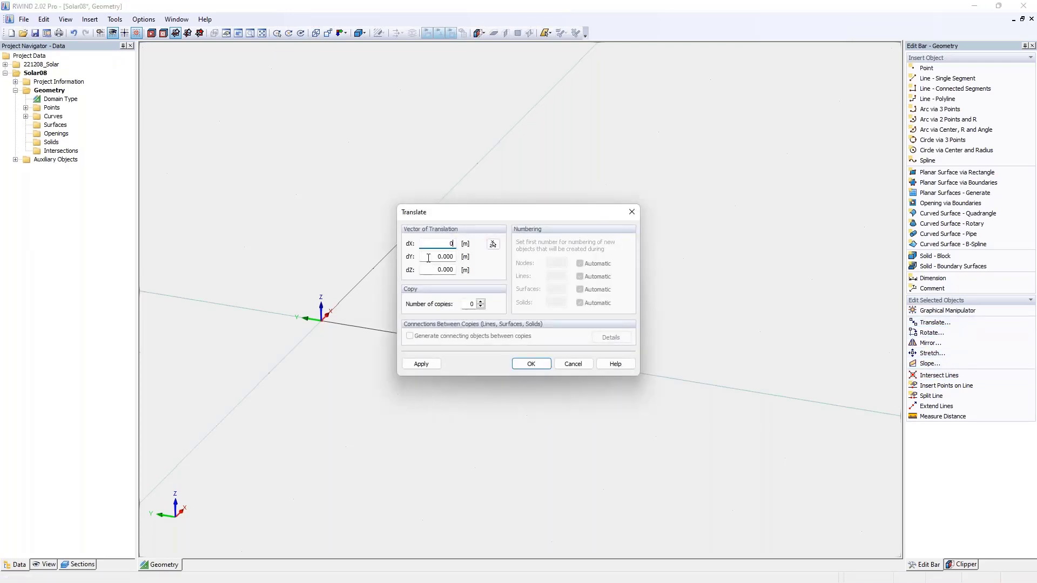
{"action": "key", "text": "Tab"}
{"action": "type", "text": "-"}
{"action": "key", "text": "Tab"}
{"action": "left_click", "coordinate": [541, 365]}
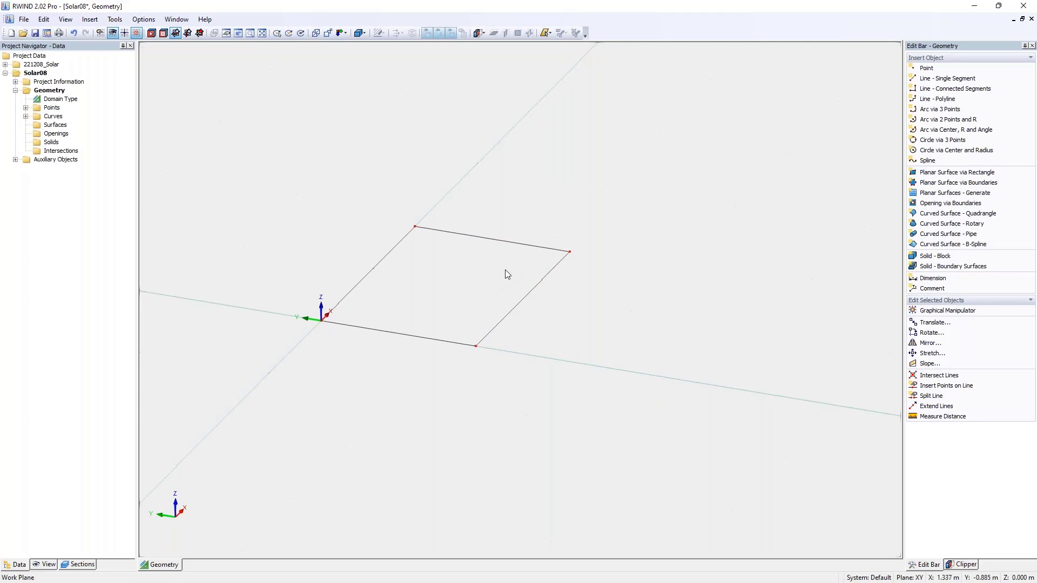
- Copy the whole rectangle 11 times along Y at -1.2 m spacing, using its two corners on the Y axis as the vector
{"action": "middle_click_drag", "start_coordinate": [437, 259], "coordinate": [405, 292], "text": "ctrl"}
{"action": "scroll", "coordinate": [405, 292], "scroll_direction": "down", "scroll_amount": 1}
{"action": "left_click_drag", "start_coordinate": [280, 197], "coordinate": [668, 401]}
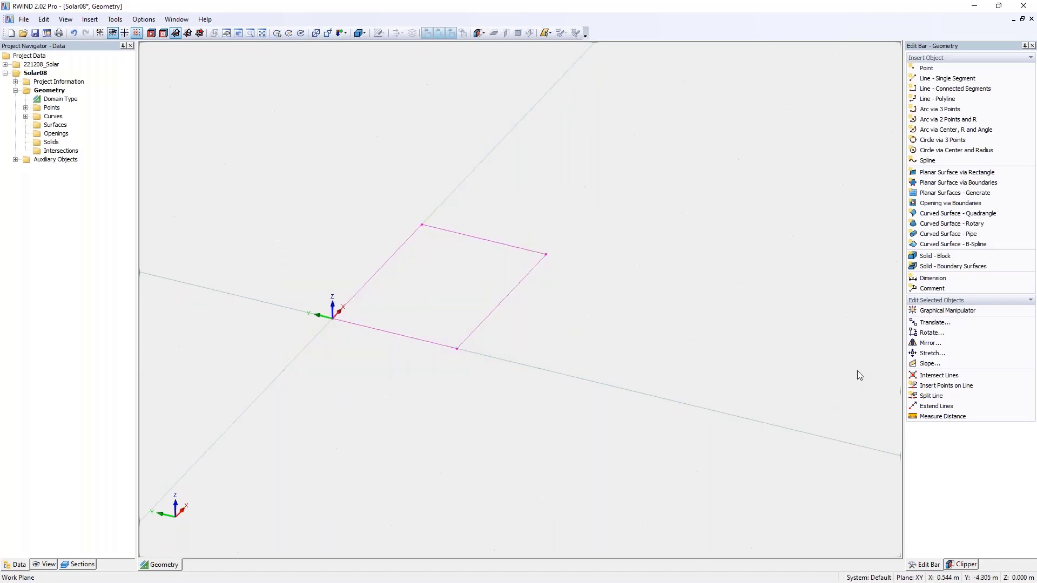
{"action": "left_click", "coordinate": [933, 324]}
{"action": "left_click", "coordinate": [425, 257]}
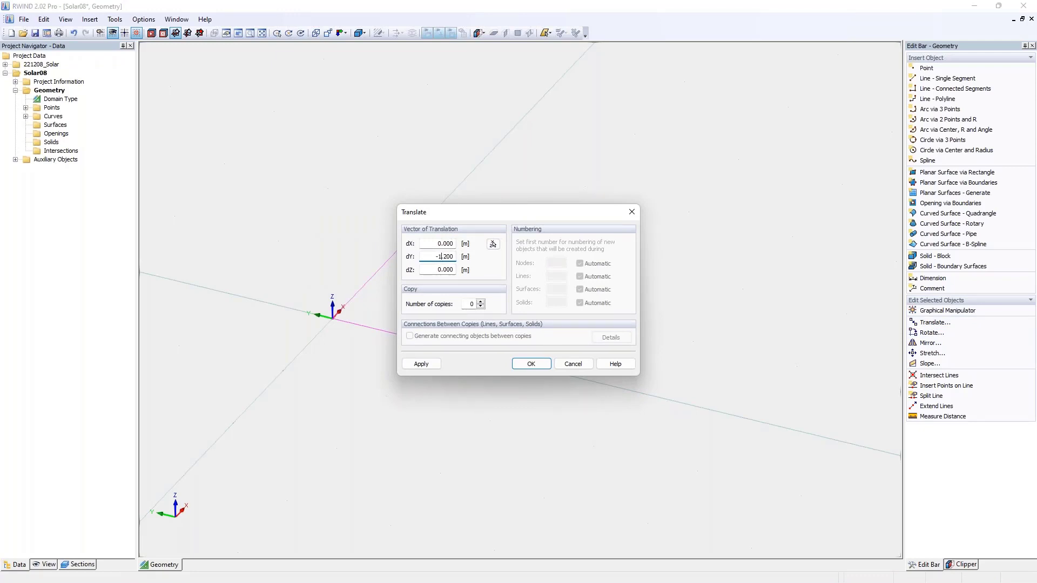
{"action": "double_click", "coordinate": [440, 256]}
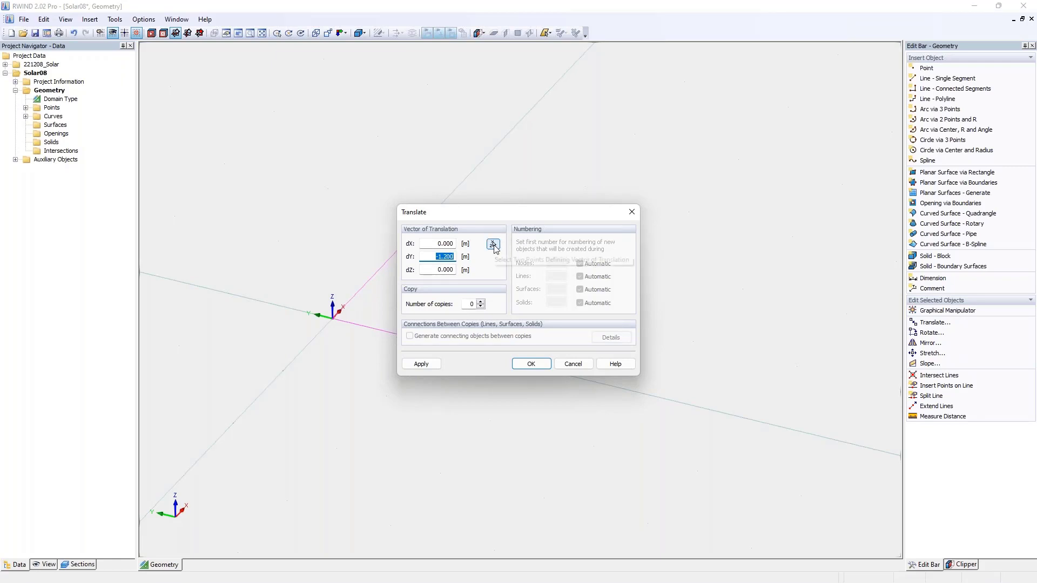
{"action": "left_click", "coordinate": [493, 243]}
{"action": "left_click", "coordinate": [331, 323]}
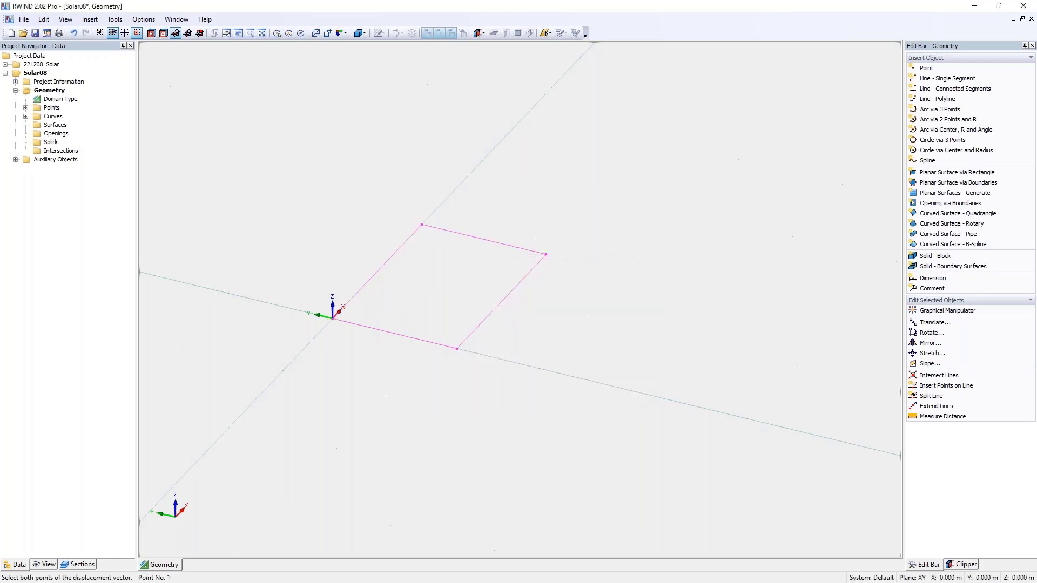
{"action": "left_click", "coordinate": [456, 349]}
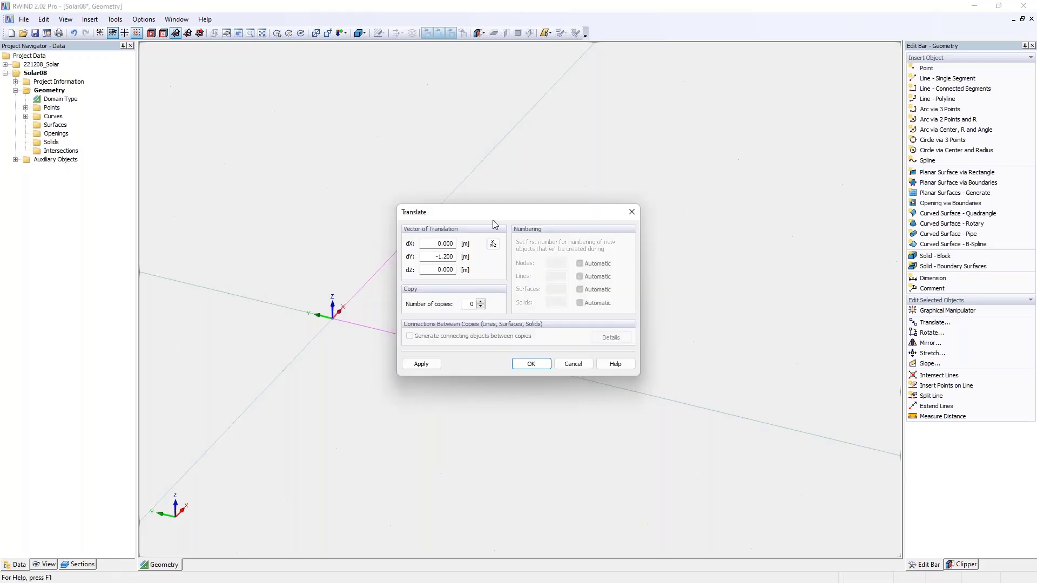
{"action": "left_click_drag", "start_coordinate": [492, 220], "coordinate": [653, 200]}
{"action": "left_click", "coordinate": [608, 238]}
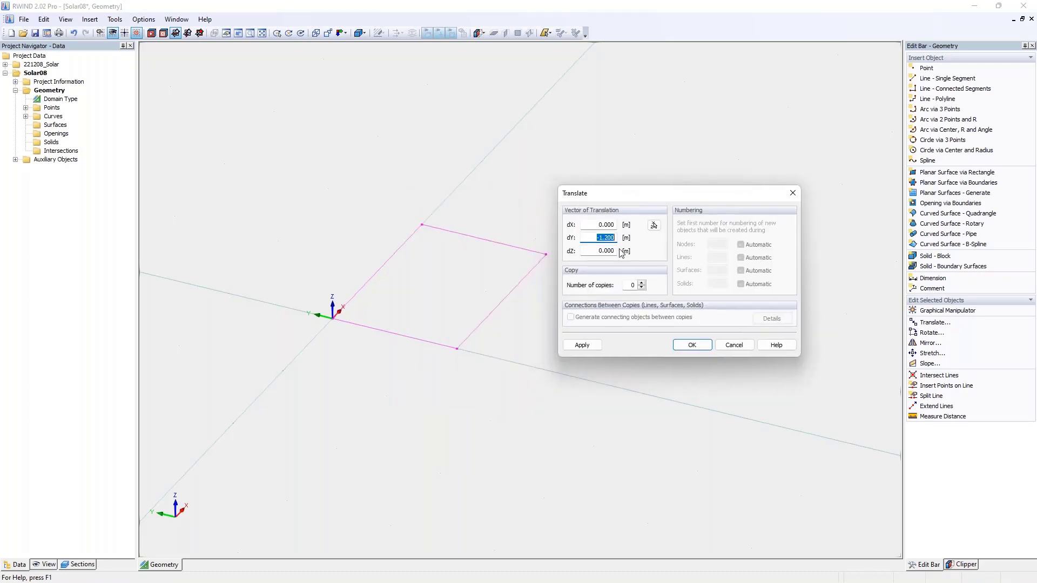
{"action": "left_click", "coordinate": [632, 285]}
{"action": "type", "text": "11"}
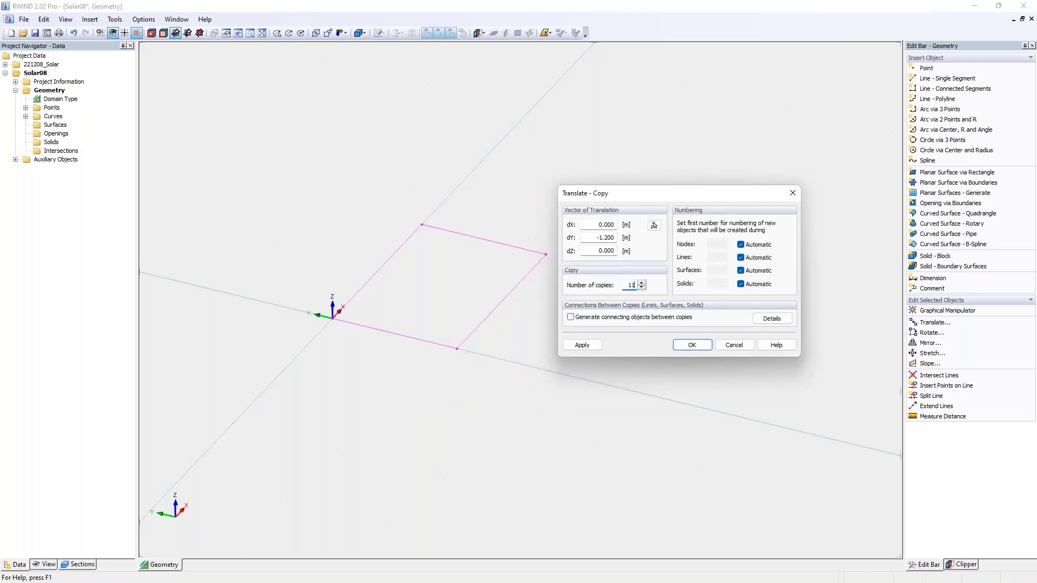
{"action": "left_click", "coordinate": [692, 344]}
- Try to copy the whole rectangle strip along Y by moving its far end corner onto the origin
{"action": "scroll", "coordinate": [631, 407], "scroll_direction": "down", "scroll_amount": 5}
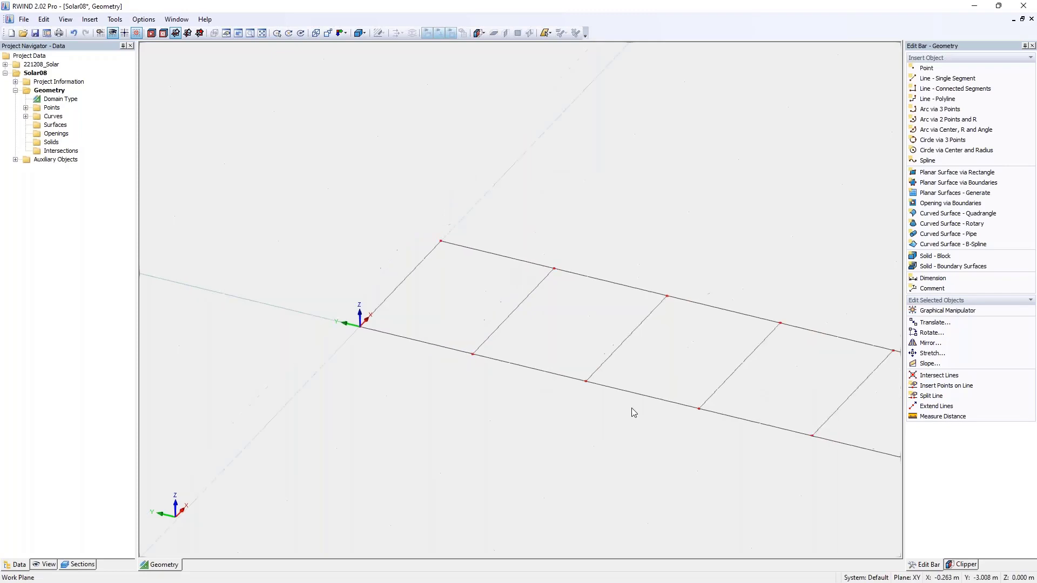
{"action": "scroll", "coordinate": [661, 397], "scroll_direction": "down", "scroll_amount": 5}
{"action": "scroll", "coordinate": [686, 406], "scroll_direction": "up", "scroll_amount": 3}
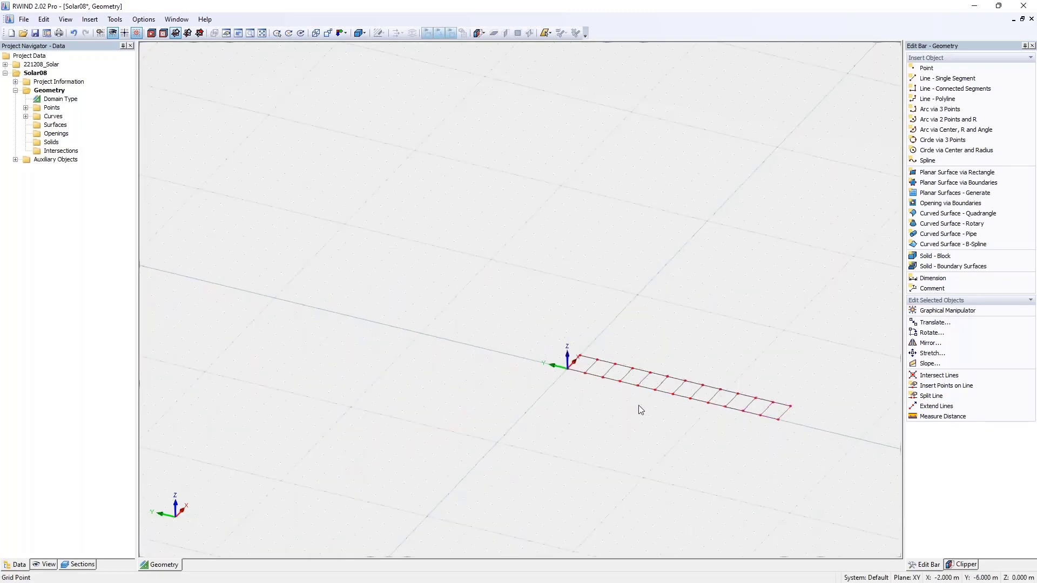
{"action": "middle_click_drag", "start_coordinate": [640, 401], "coordinate": [604, 380]}
{"action": "scroll", "coordinate": [603, 379], "scroll_direction": "up", "scroll_amount": 2}
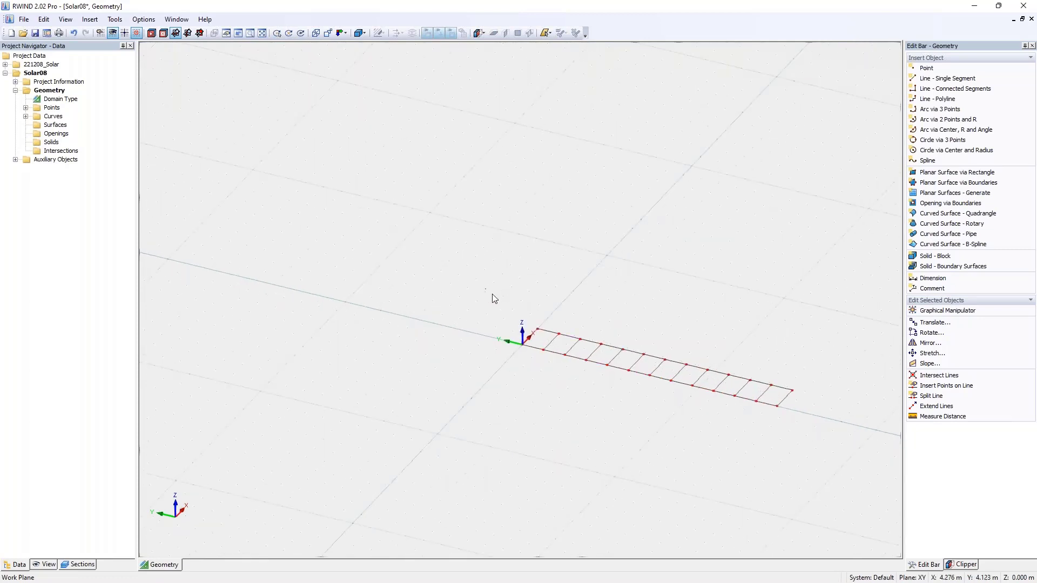
{"action": "left_click_drag", "start_coordinate": [486, 290], "coordinate": [819, 453]}
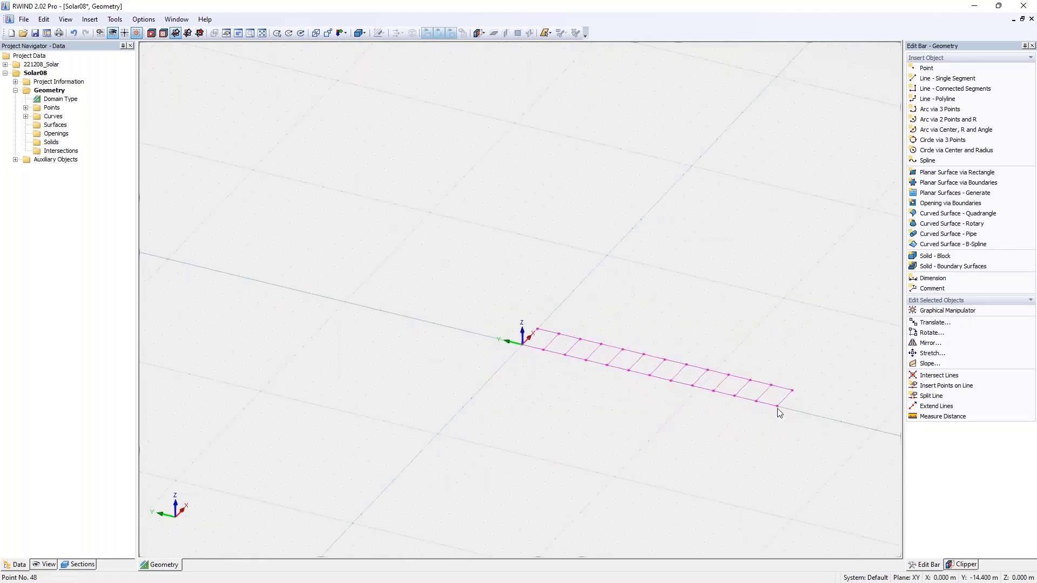
{"action": "left_click_drag", "start_coordinate": [777, 407], "coordinate": [522, 345], "text": "ctrl"}
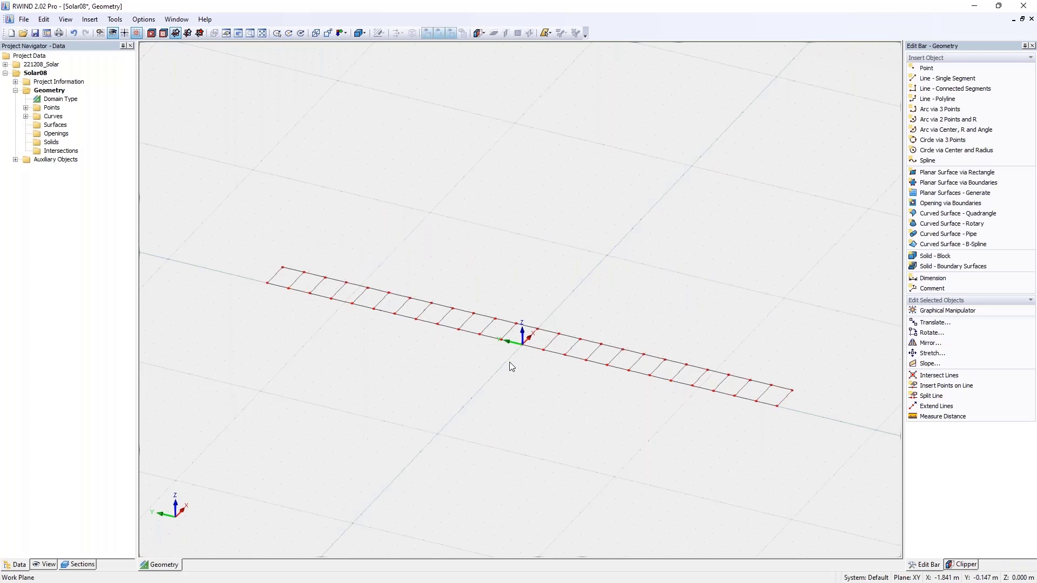
{"action": "left_click", "coordinate": [73, 33]}
- Mirror the whole rectangle strip as a copy about the X,Z plane through the origin
{"action": "left_click_drag", "start_coordinate": [482, 300], "coordinate": [810, 417]}
{"action": "left_click", "coordinate": [930, 342]}
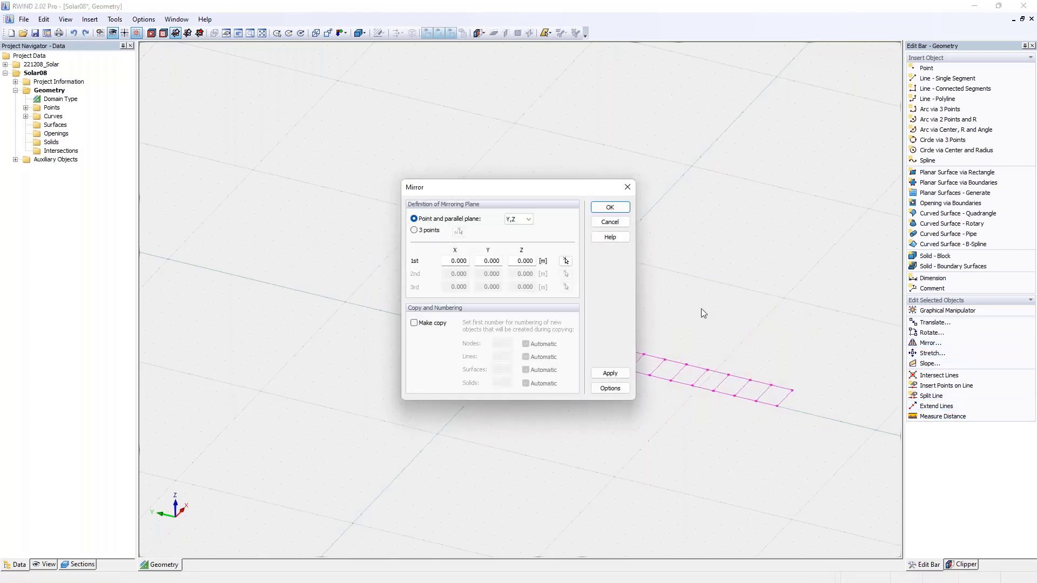
{"action": "left_click_drag", "start_coordinate": [522, 194], "coordinate": [613, 189]}
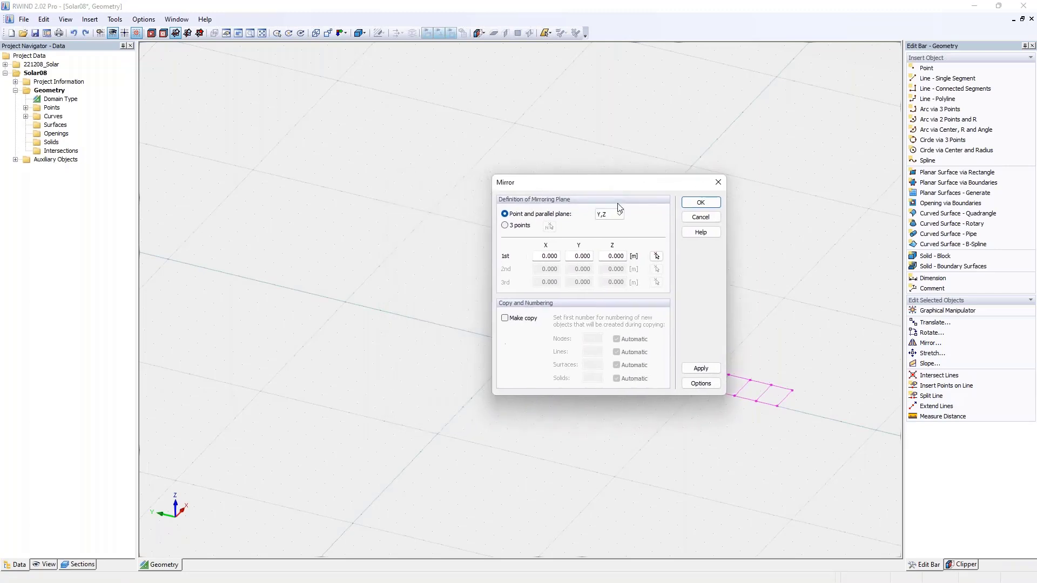
{"action": "left_click", "coordinate": [610, 215]}
{"action": "left_click", "coordinate": [603, 237]}
{"action": "left_click", "coordinate": [522, 318]}
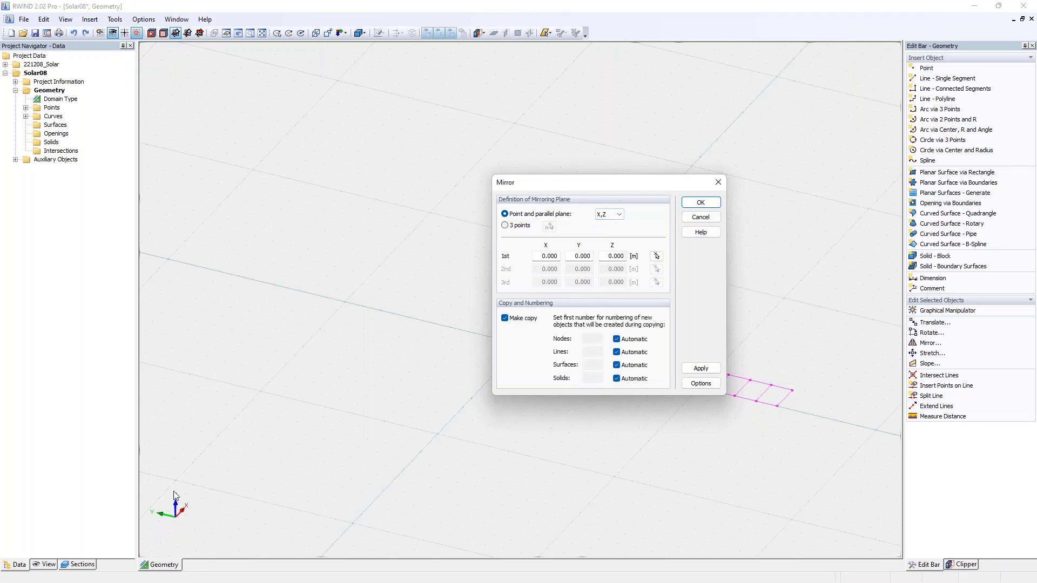
{"action": "left_click_drag", "start_coordinate": [586, 189], "coordinate": [704, 180]}
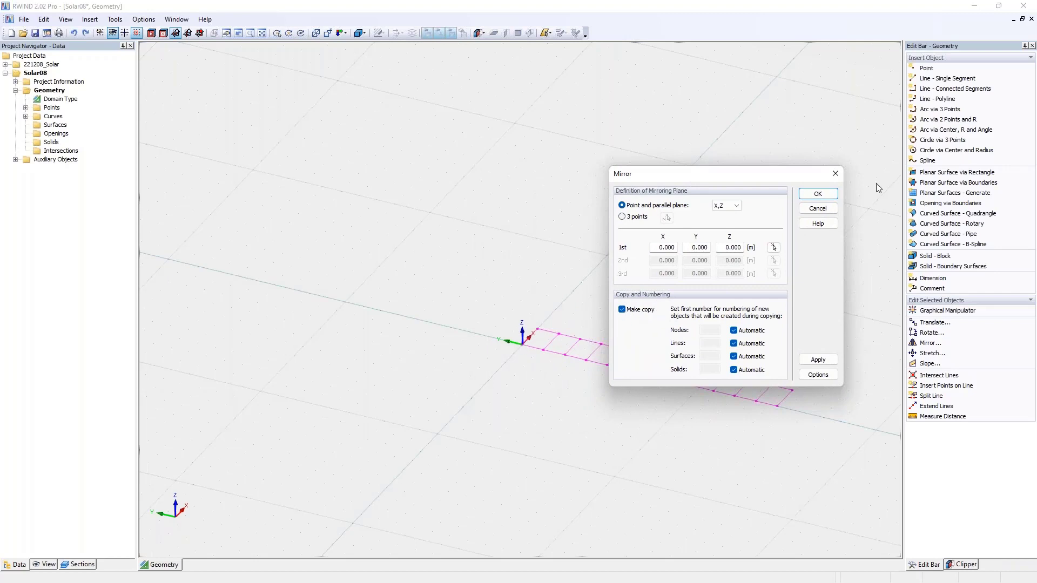
{"action": "left_click", "coordinate": [815, 194]}
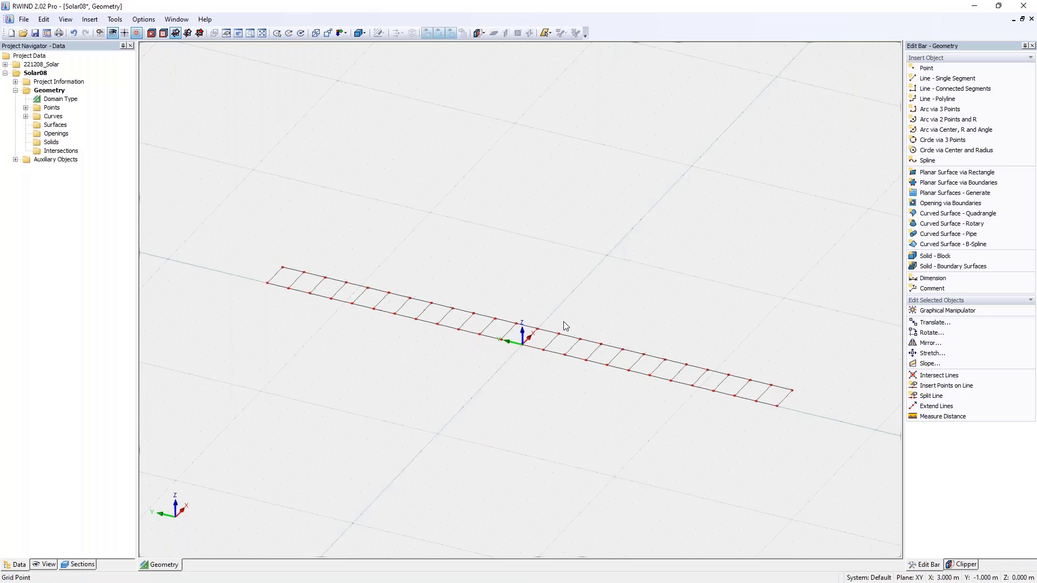
- Generate planar surfaces from all curves of the full strip and expand the list of surfaces
{"action": "middle_click_drag", "start_coordinate": [590, 332], "coordinate": [424, 289], "text": "ctrl"}
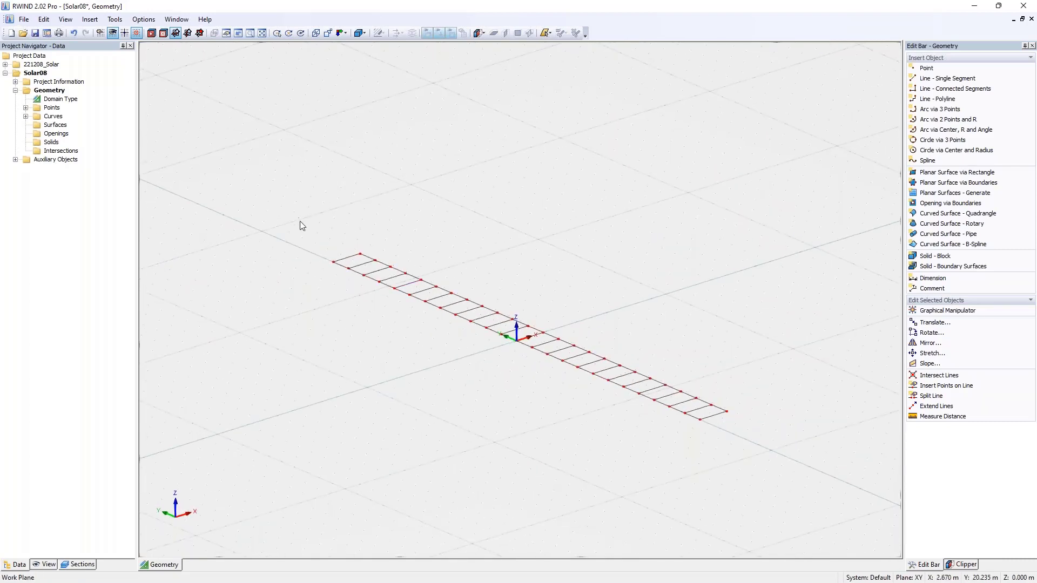
{"action": "left_click_drag", "start_coordinate": [301, 226], "coordinate": [765, 468]}
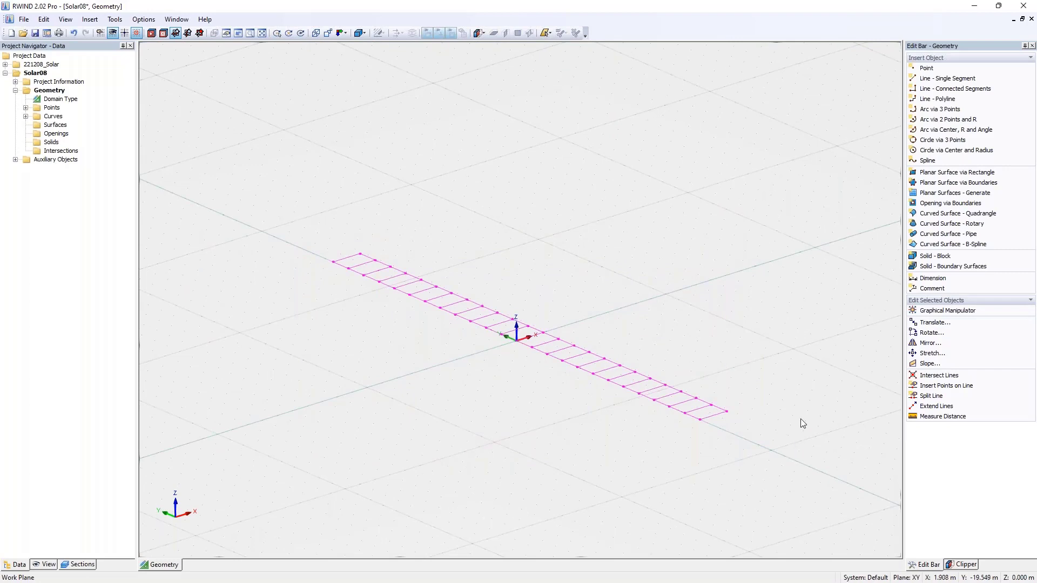
{"action": "left_click", "coordinate": [924, 195]}
{"action": "left_click", "coordinate": [584, 318]}
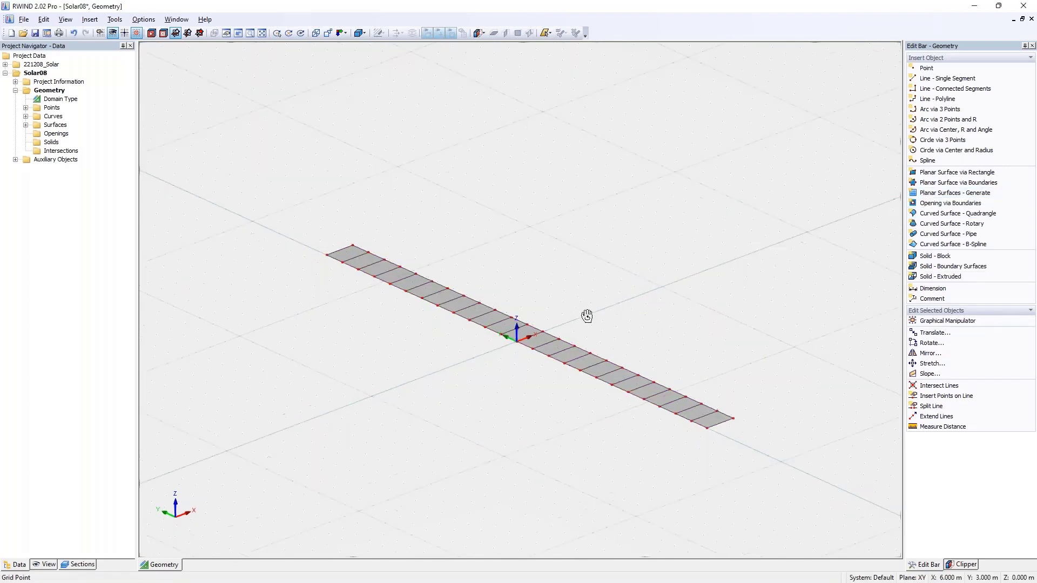
{"action": "middle_click_drag", "start_coordinate": [587, 316], "coordinate": [631, 346], "text": "ctrl"}
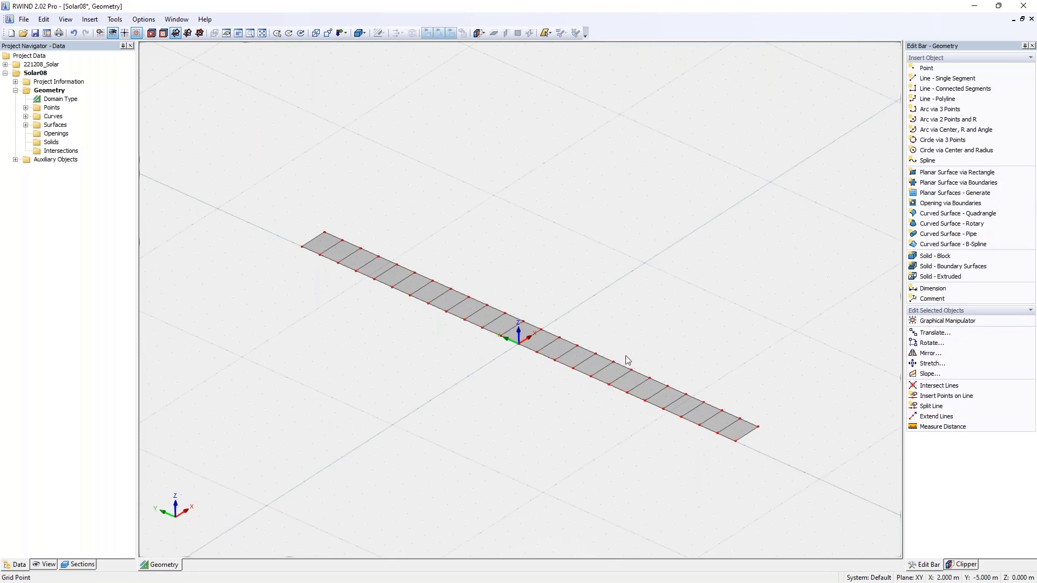
{"action": "left_click", "coordinate": [26, 125]}
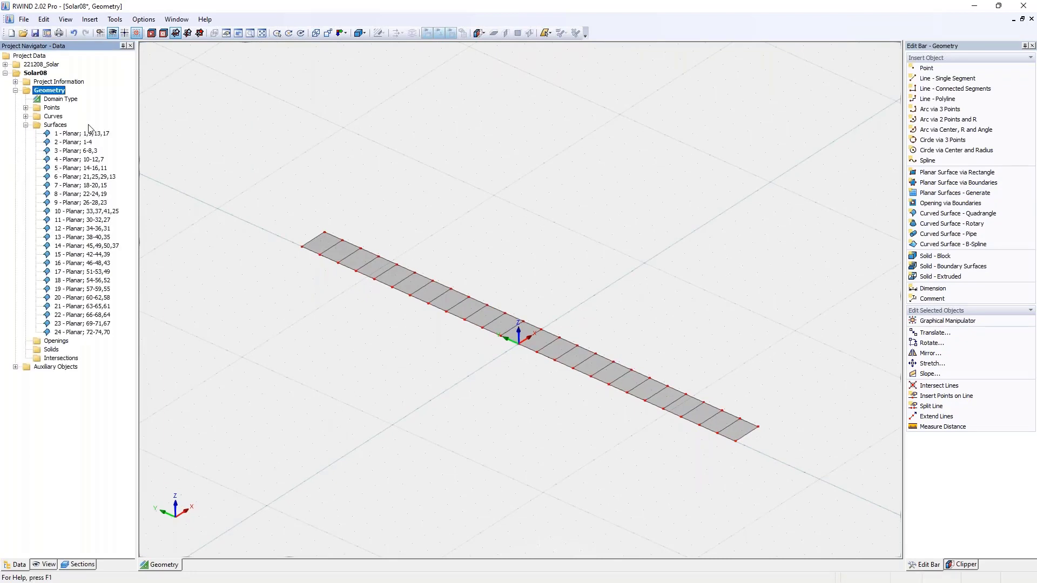
- Move the whole strip of surfaces up by 0.8 m along Z, with zero X and Y offsets and no copies
{"action": "left_click_drag", "start_coordinate": [271, 185], "coordinate": [759, 459]}
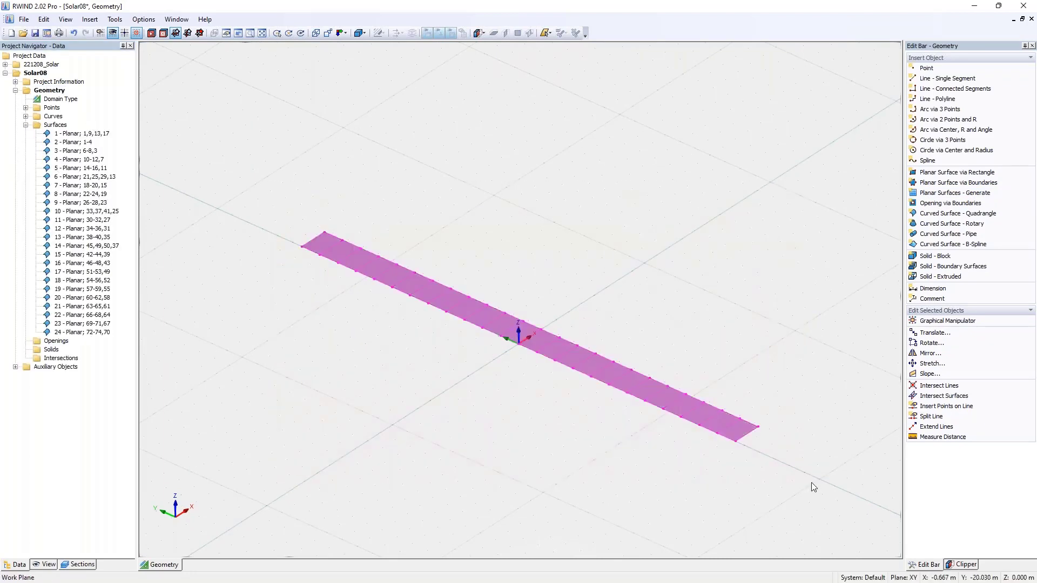
{"action": "left_click", "coordinate": [932, 332]}
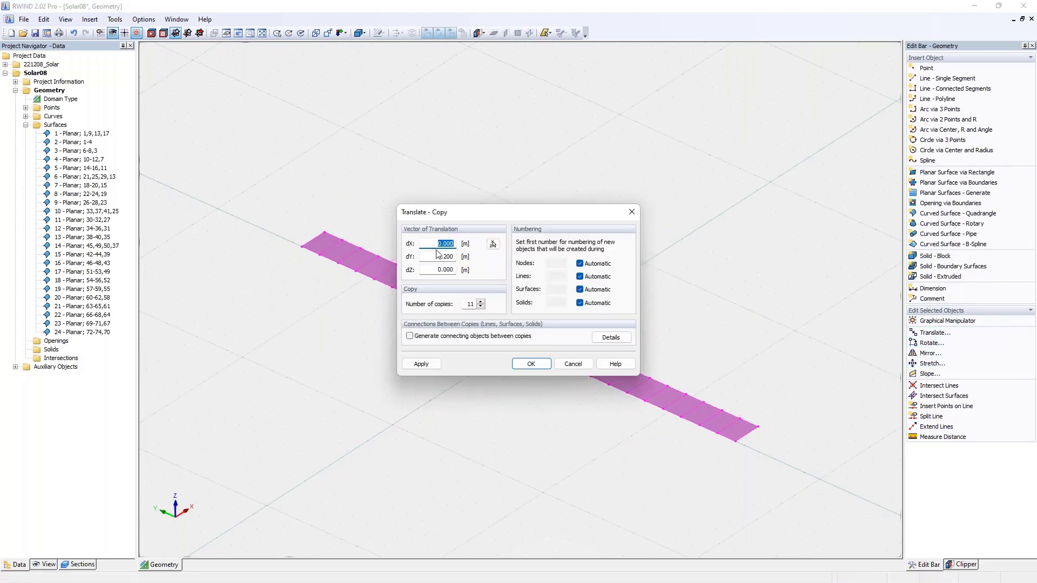
{"action": "double_click", "coordinate": [464, 254]}
{"action": "type", "text": "0"}
{"action": "key", "text": "Tab"}
{"action": "key", "text": "Tab"}
{"action": "type", "text": "0"}
{"action": "double_click", "coordinate": [431, 273]}
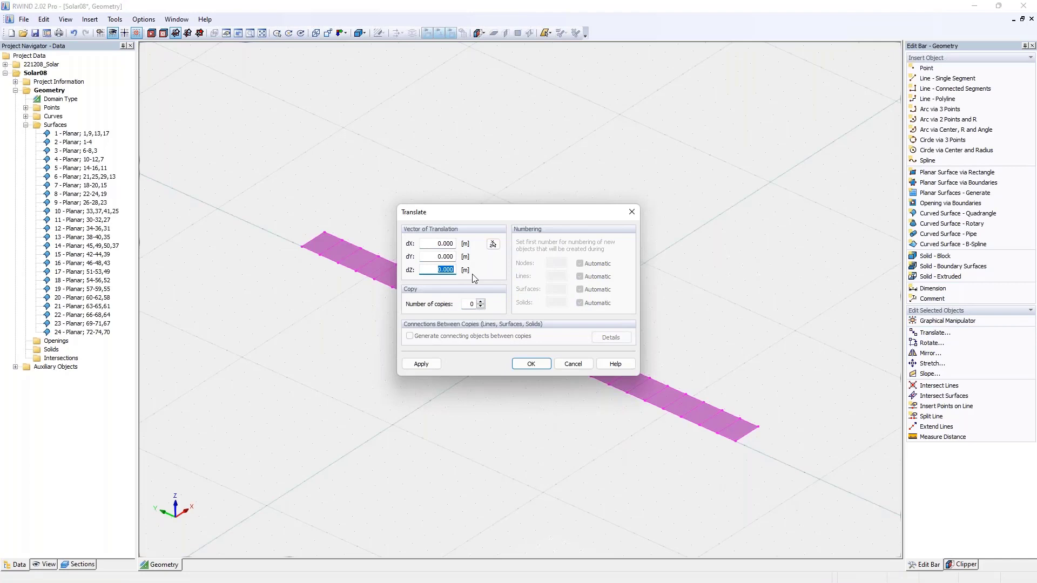
{"action": "key", "text": "BackSpace"}
{"action": "type", "text": ",8"}
{"action": "left_click", "coordinate": [531, 363]}
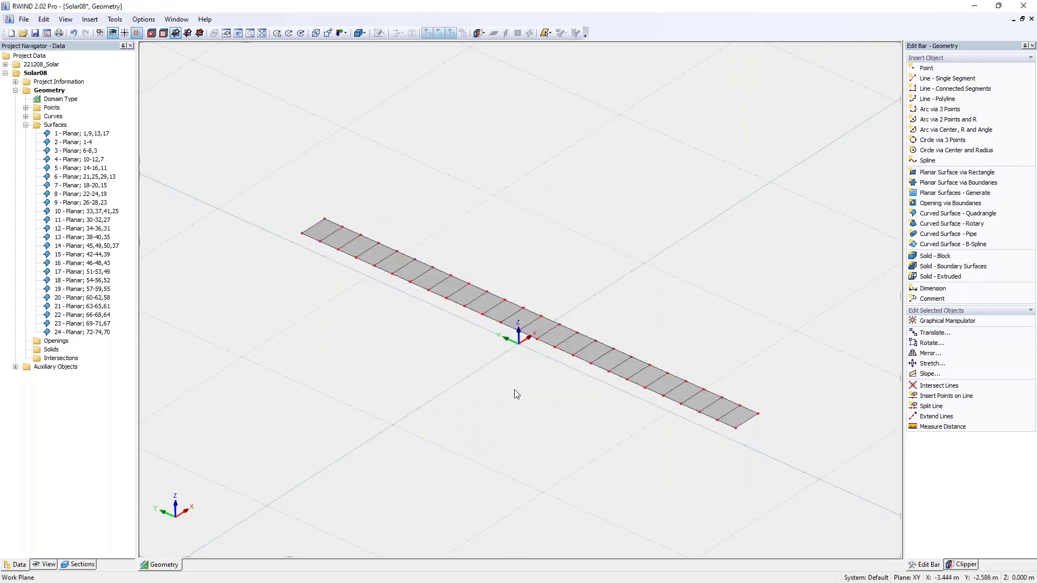
- Rotate the whole strip by -30° about an axis parallel to Y through the near end corner of its lower edge
{"action": "left_click_drag", "start_coordinate": [251, 182], "coordinate": [788, 462]}
{"action": "middle_click_drag", "start_coordinate": [761, 462], "coordinate": [621, 373], "text": "ctrl"}
{"action": "left_click", "coordinate": [619, 367]}
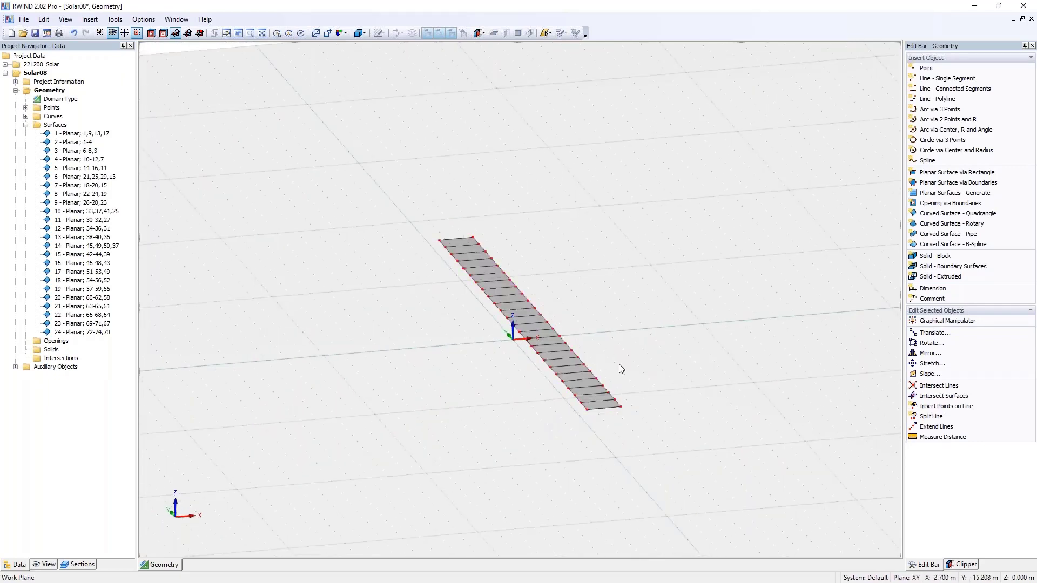
{"action": "left_click_drag", "start_coordinate": [407, 212], "coordinate": [704, 453]}
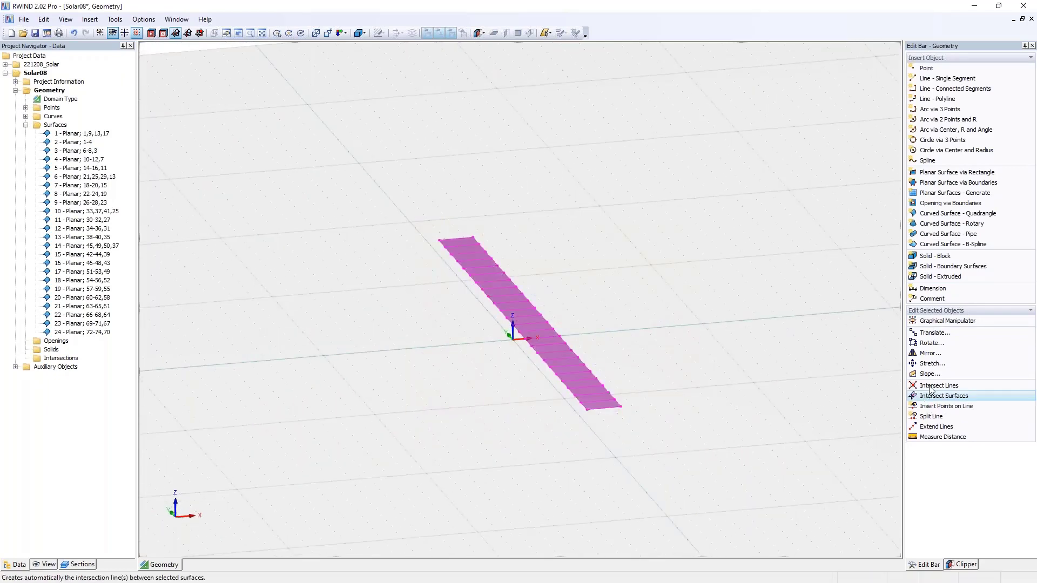
{"action": "left_click", "coordinate": [930, 346]}
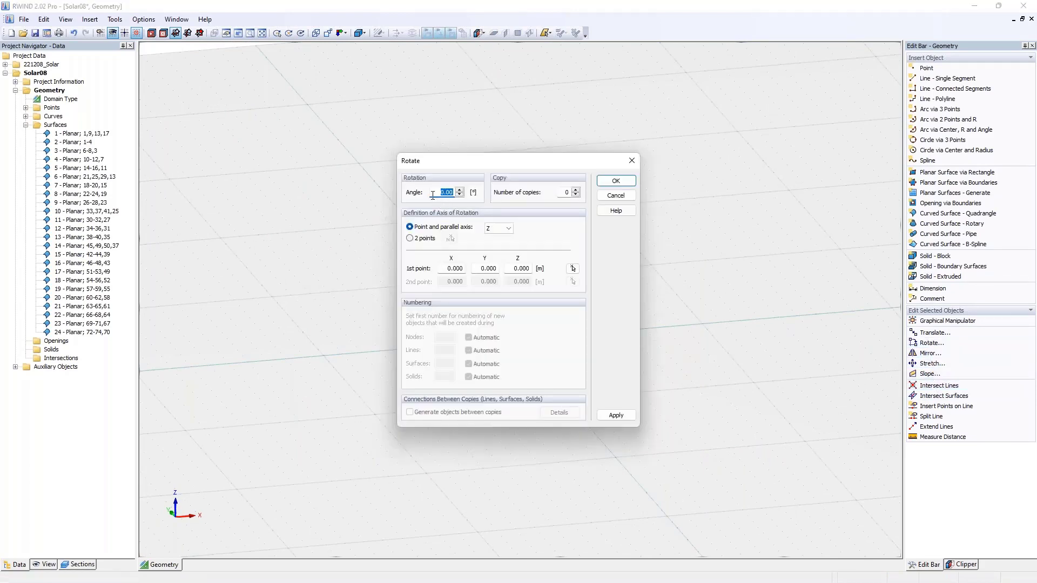
{"action": "key", "text": "BackSpace"}
{"action": "key", "text": "Tab"}
{"action": "left_click_drag", "start_coordinate": [494, 163], "coordinate": [705, 155]}
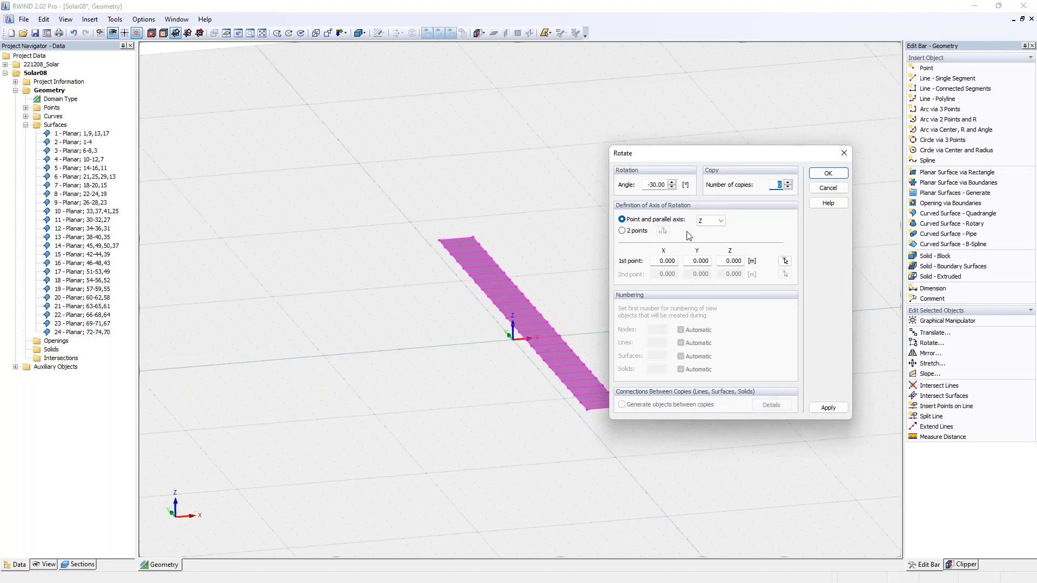
{"action": "left_click", "coordinate": [705, 222]}
{"action": "left_click", "coordinate": [711, 238]}
{"action": "left_click", "coordinate": [785, 261]}
{"action": "left_click", "coordinate": [588, 410]}
{"action": "left_click", "coordinate": [821, 173]}
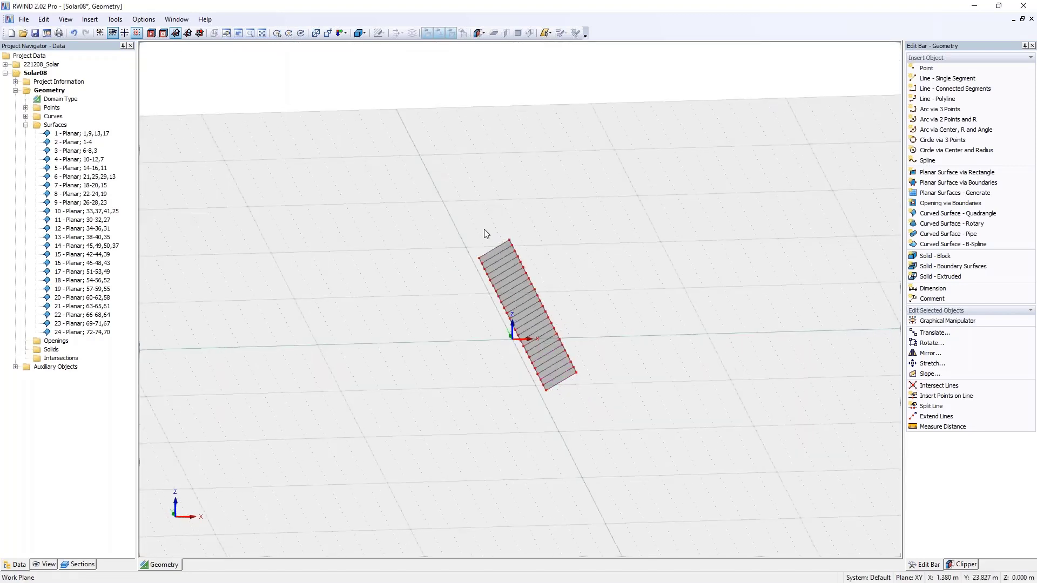
{"action": "middle_click_drag", "start_coordinate": [520, 336], "coordinate": [620, 401], "text": "ctrl"}
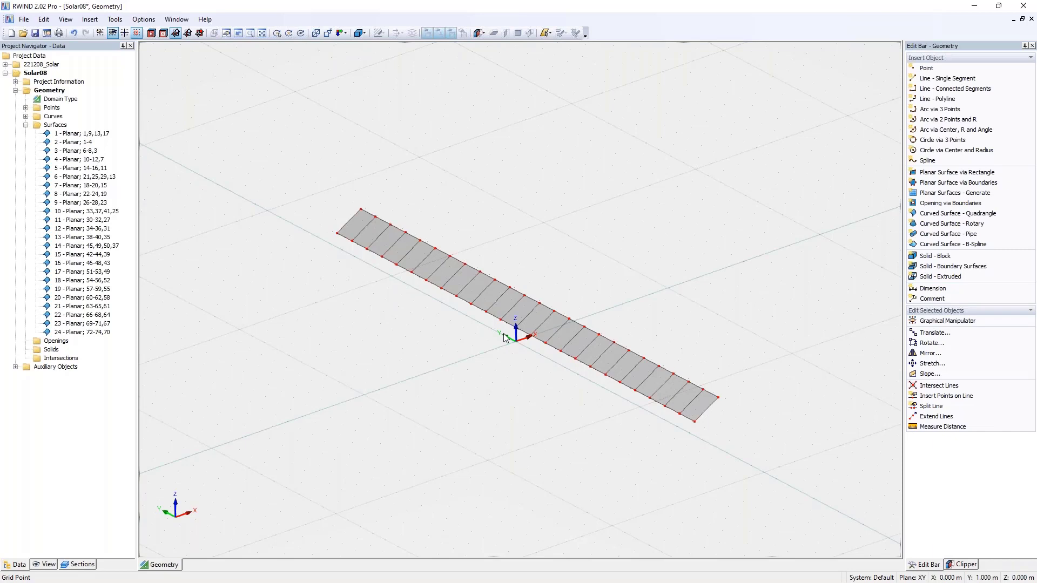
{"action": "middle_click_drag", "start_coordinate": [507, 329], "coordinate": [626, 376], "text": "ctrl"}
{"action": "scroll", "coordinate": [525, 346], "scroll_direction": "up", "scroll_amount": 3}
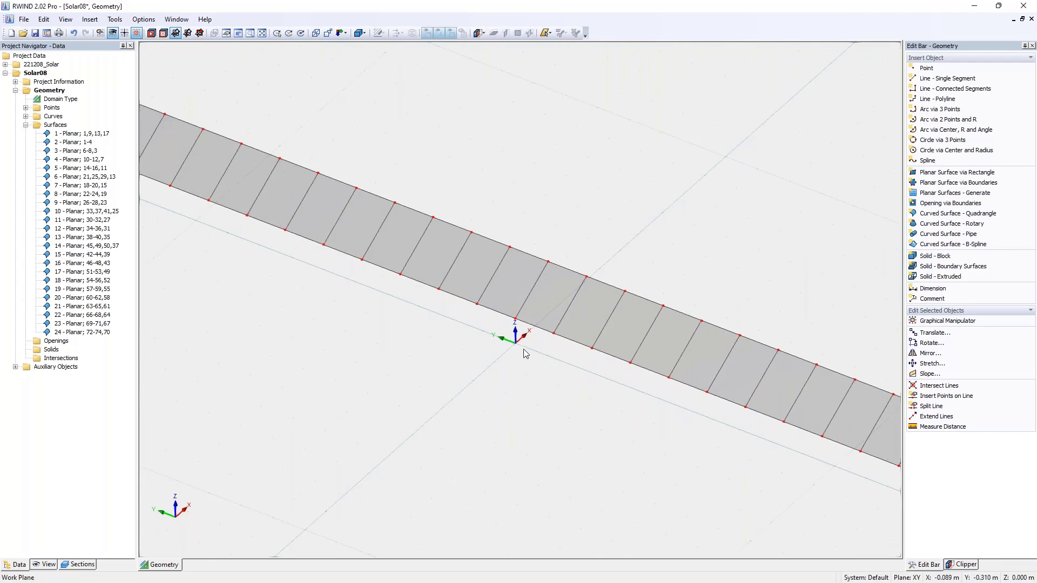
{"action": "scroll", "coordinate": [526, 353], "scroll_direction": "down", "scroll_amount": 3}
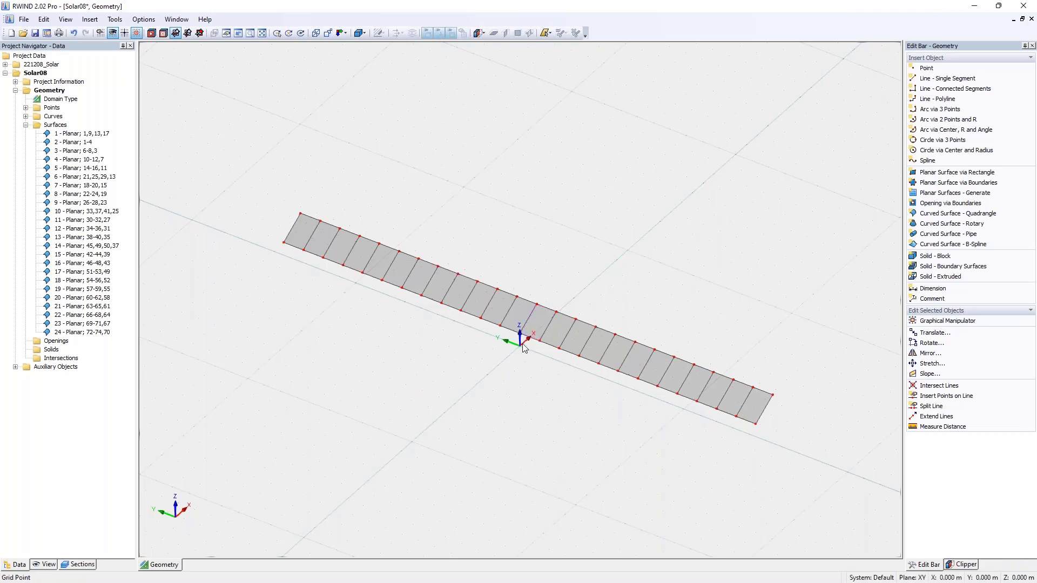
{"action": "right_click", "coordinate": [527, 320]}
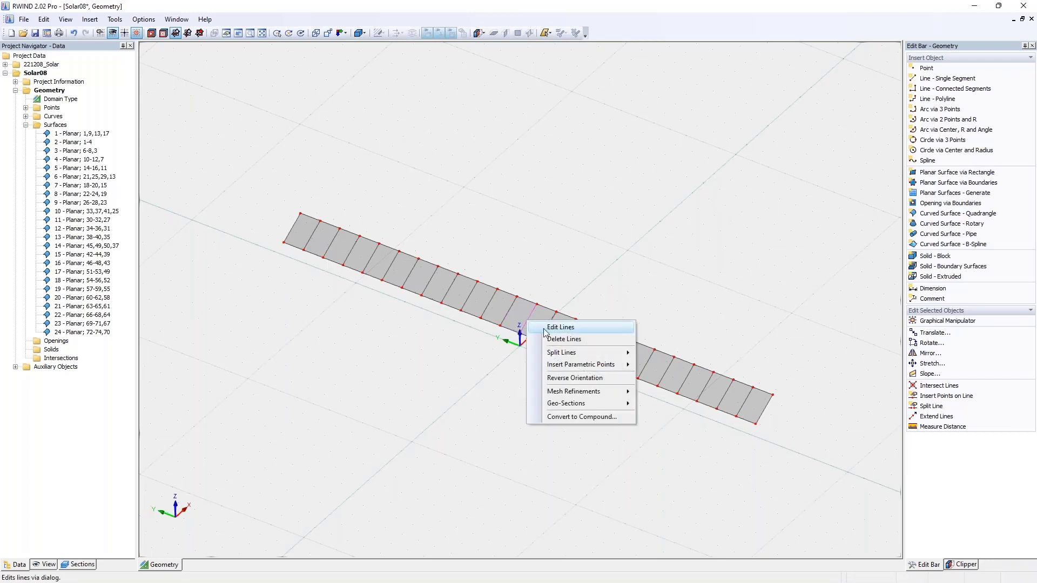
{"action": "mouse_move", "coordinate": [569, 352]}
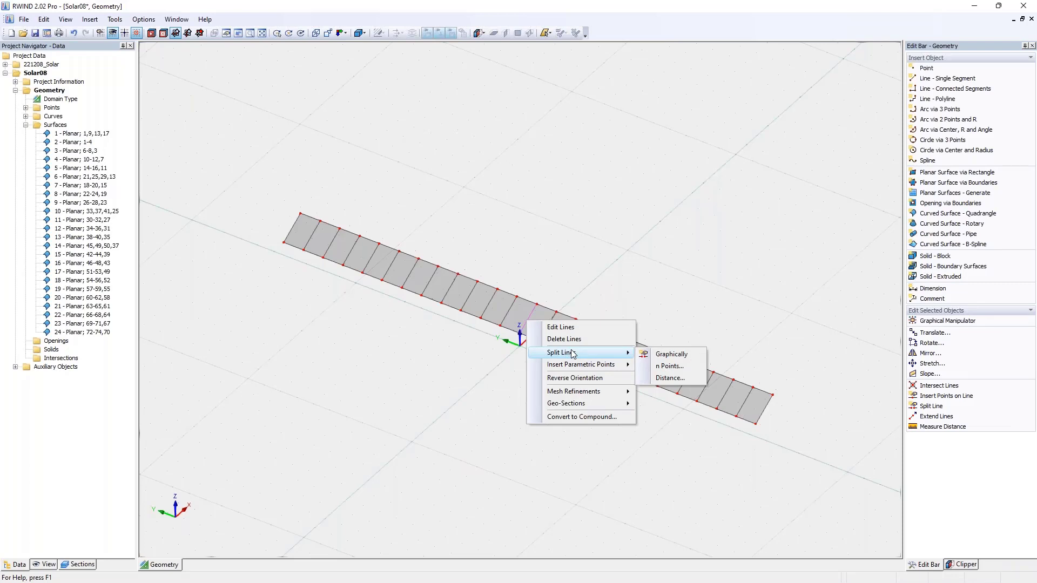
{"action": "left_click", "coordinate": [665, 356]}
{"action": "key", "text": "Escape"}
- Split the cross line at the middle of the strip by inserting 5 new nodes
{"action": "right_click", "coordinate": [529, 319]}
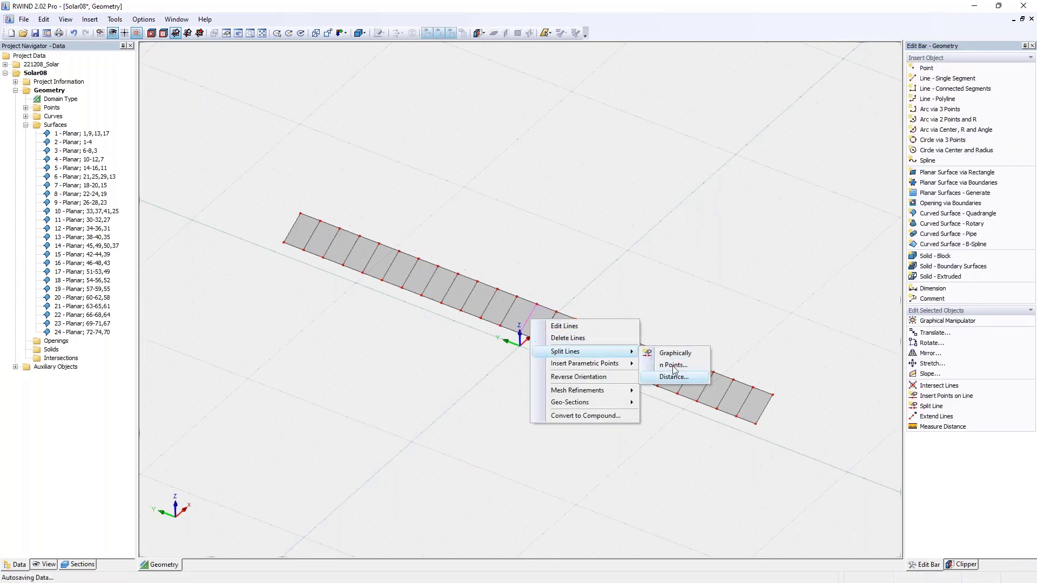
{"action": "left_click", "coordinate": [673, 367]}
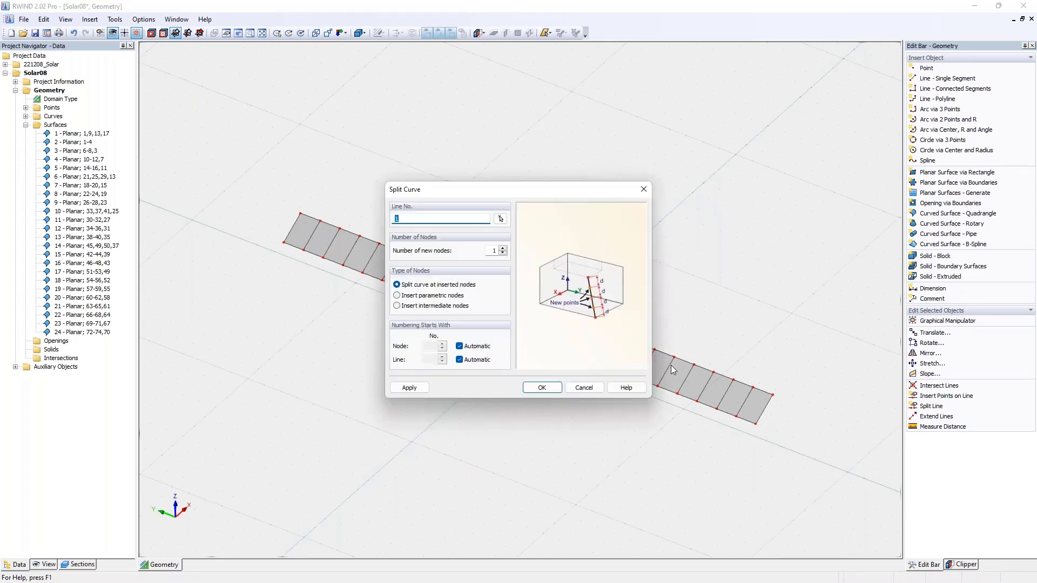
{"action": "left_click", "coordinate": [495, 250]}
{"action": "type", "text": "5"}
{"action": "left_click", "coordinate": [541, 387]}
- Copy the two outermost new nodes of the split line once, offset by -0.8 m along Z
{"action": "scroll", "coordinate": [526, 331], "scroll_direction": "up", "scroll_amount": 6}
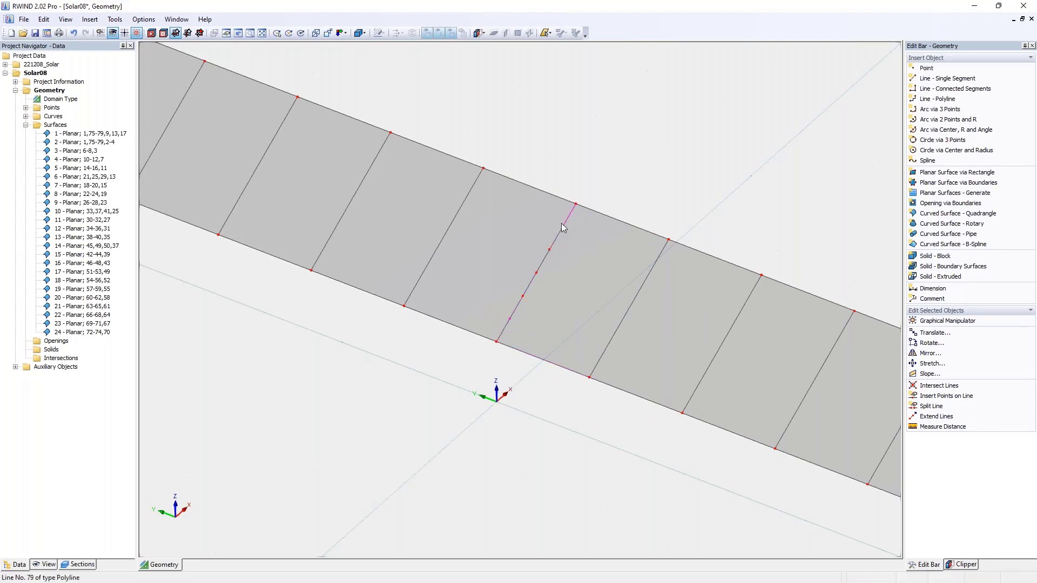
{"action": "left_click", "coordinate": [934, 333]}
{"action": "double_click", "coordinate": [440, 270]}
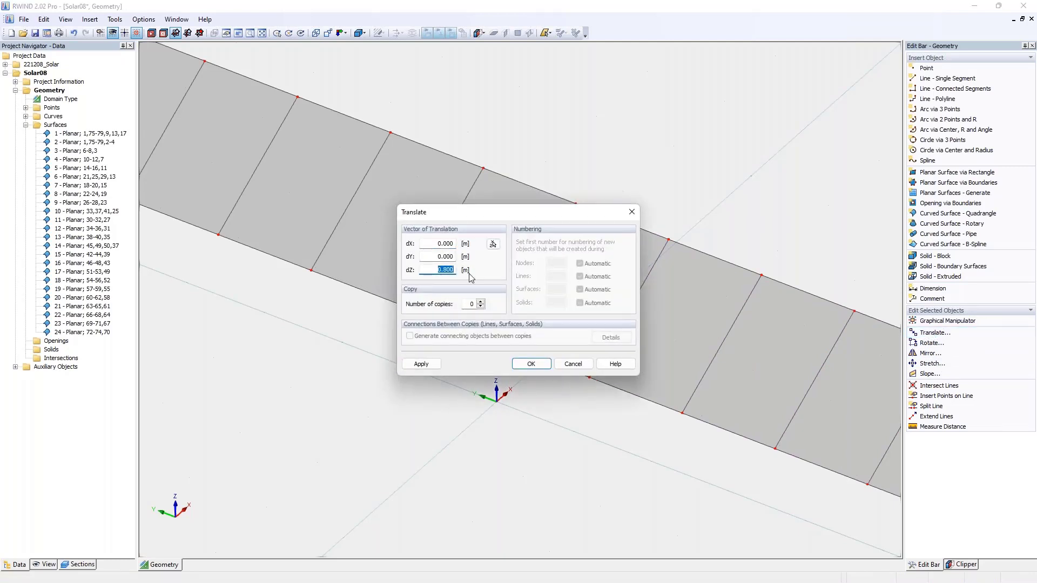
{"action": "type", "text": "-,8"}
{"action": "left_click", "coordinate": [480, 301]}
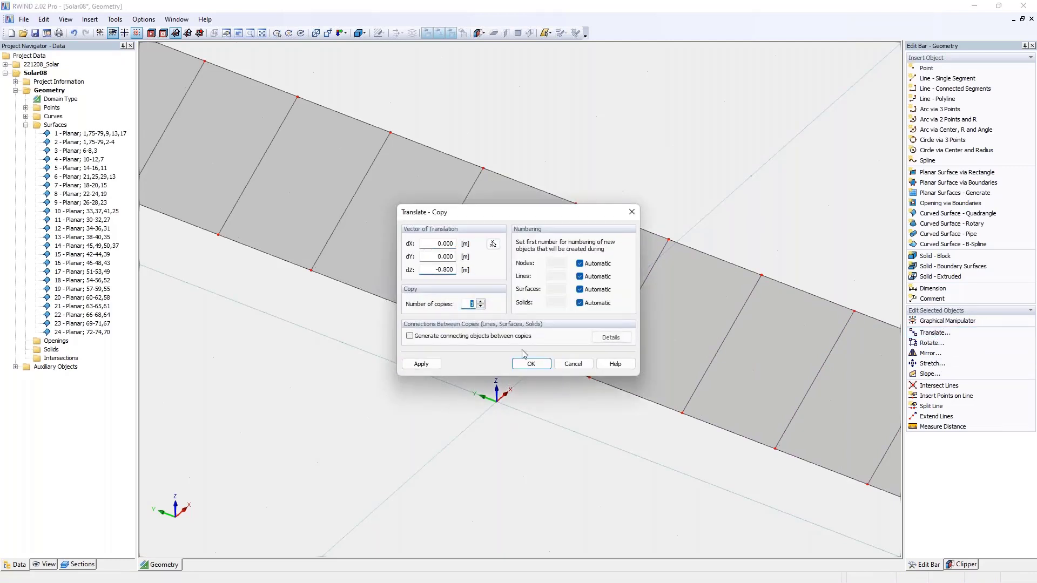
{"action": "left_click", "coordinate": [530, 364]}
- Set the Z coordinate of both copied points to 0 so they lie on the ground plane
{"action": "middle_click_drag", "start_coordinate": [561, 377], "coordinate": [565, 275], "text": "ctrl"}
{"action": "double_click", "coordinate": [512, 371]}
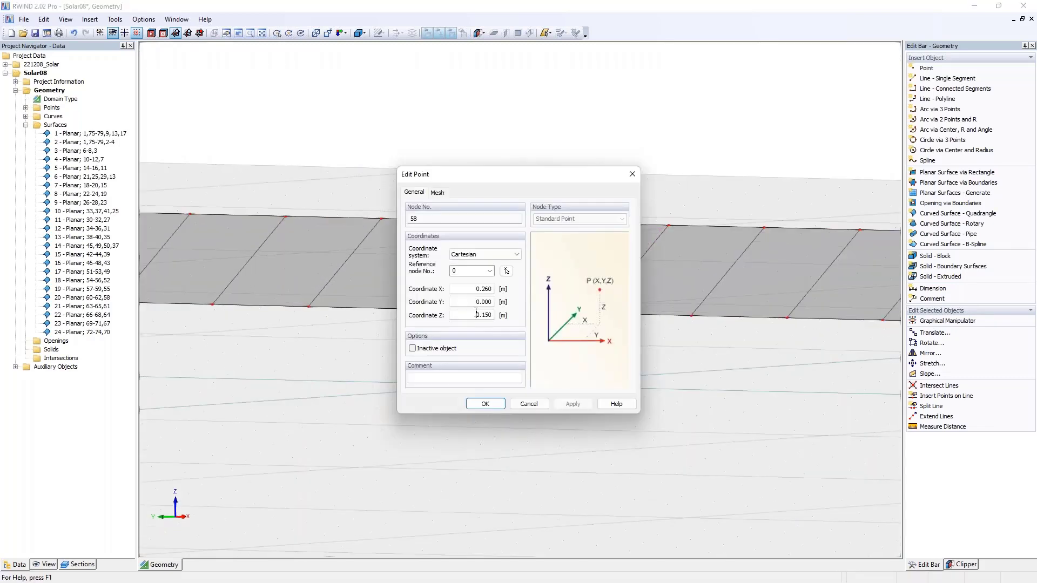
{"action": "left_click", "coordinate": [486, 406]}
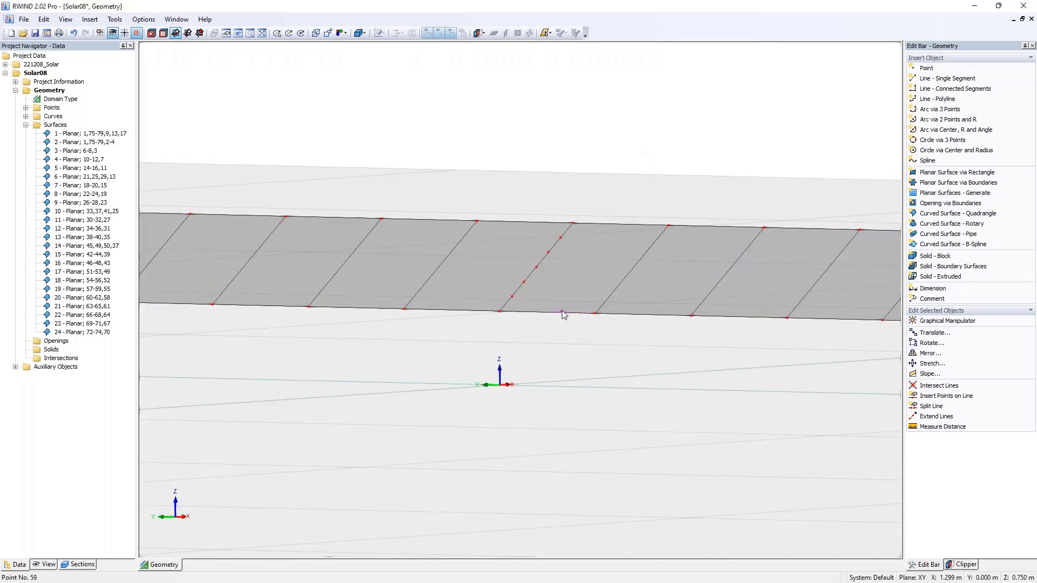
{"action": "double_click", "coordinate": [562, 313]}
{"action": "double_click", "coordinate": [477, 315]}
{"action": "type", "text": "0"}
{"action": "left_click", "coordinate": [493, 404]}
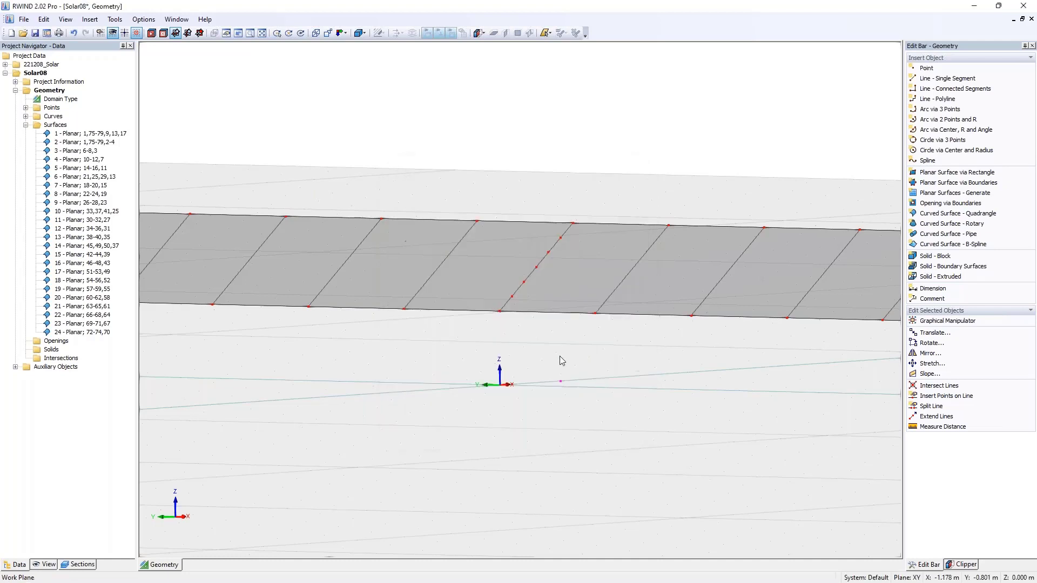
- Copy the ground point farther from the origin by 0.1 m in X and -0.1 m in Y
{"action": "middle_click_drag", "start_coordinate": [578, 348], "coordinate": [510, 371], "text": "ctrl"}
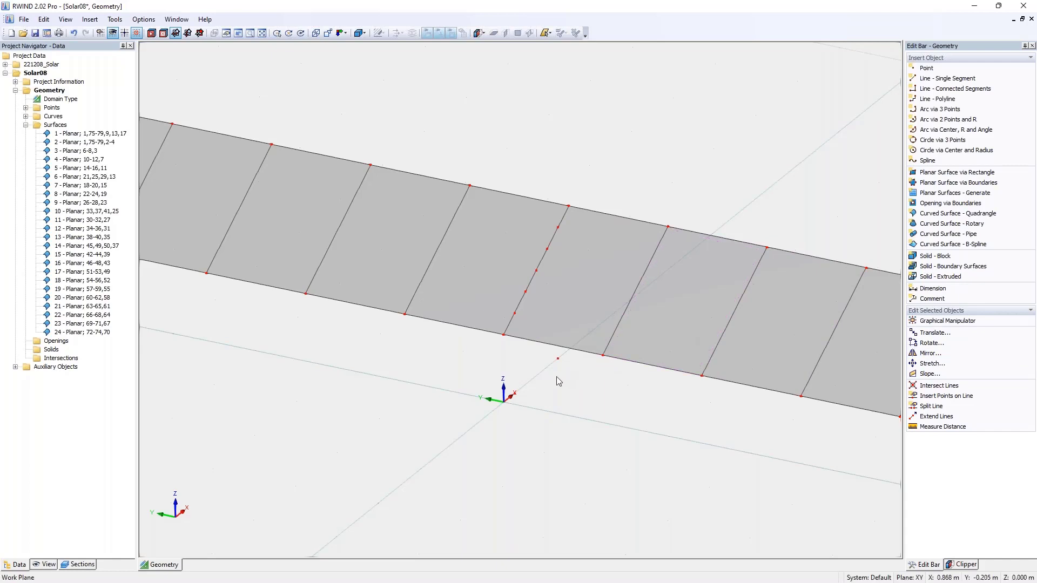
{"action": "scroll", "coordinate": [549, 373], "scroll_direction": "up", "scroll_amount": 2}
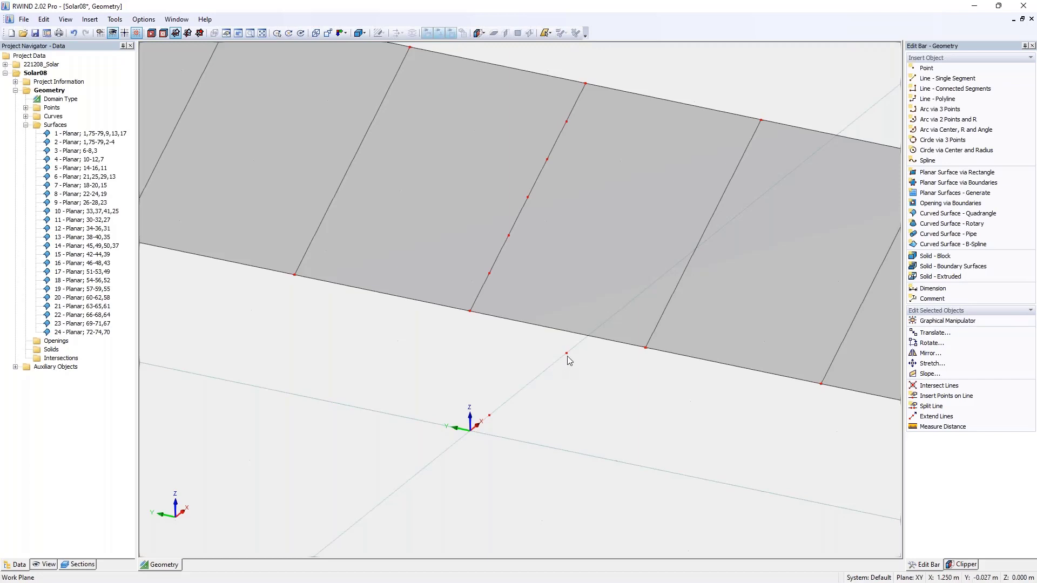
{"action": "left_click", "coordinate": [566, 354]}
{"action": "key", "text": "ctrl+t"}
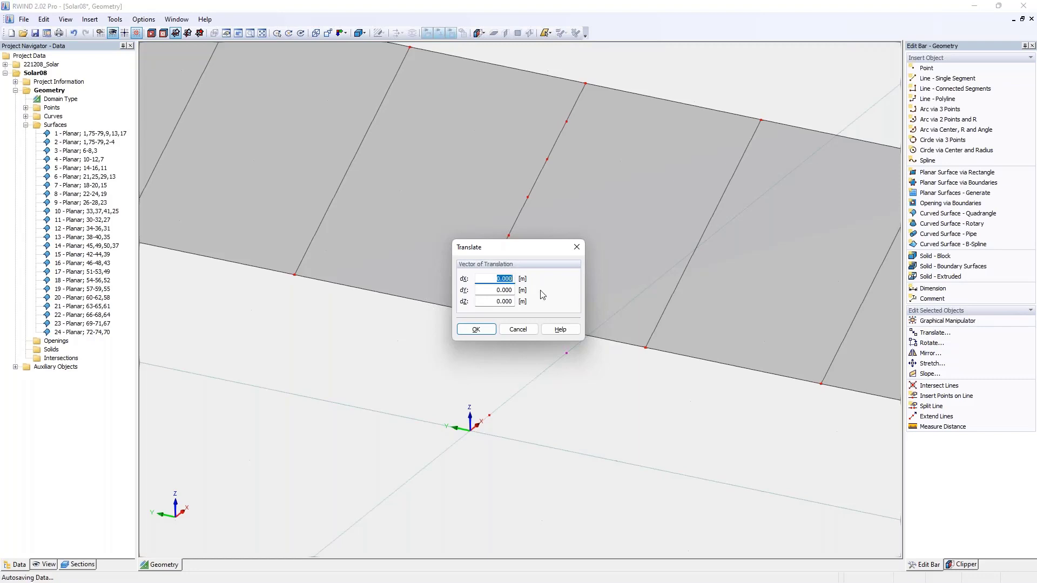
{"action": "type", "text": ",1"}
{"action": "key", "text": "Tab"}
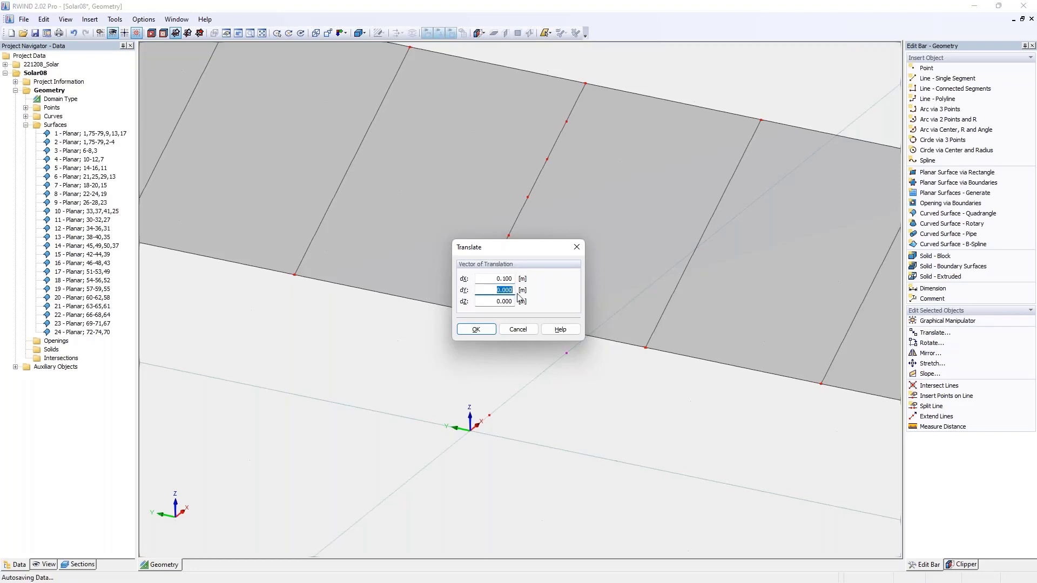
{"action": "type", "text": "-.1"}
{"action": "key", "text": "Tab"}
{"action": "left_click", "coordinate": [476, 328]}
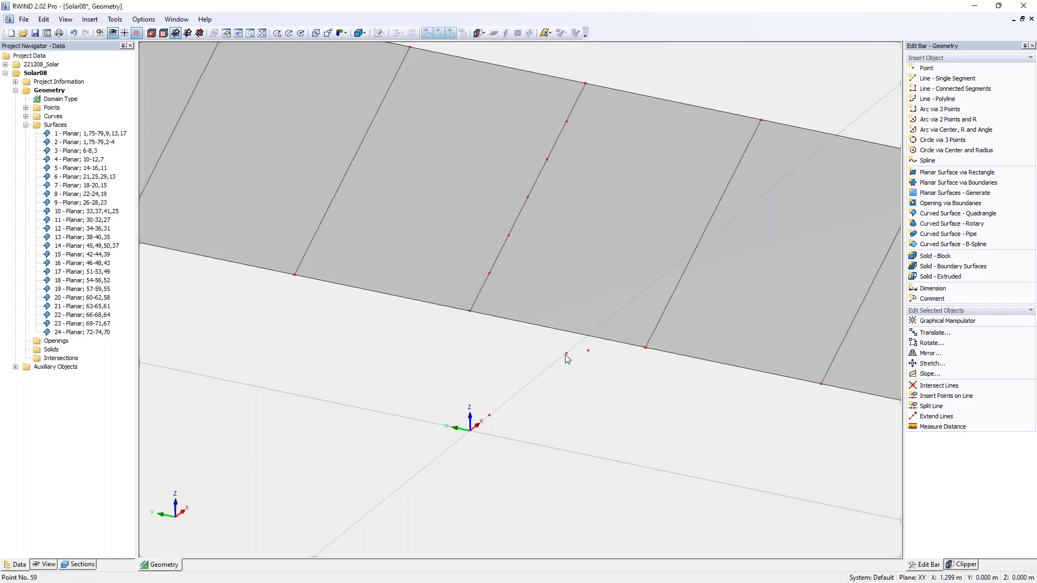
- Copy the same ground point by -0.1 m in X and 0.1 m in Y
{"action": "key", "text": "ctrl+t"}
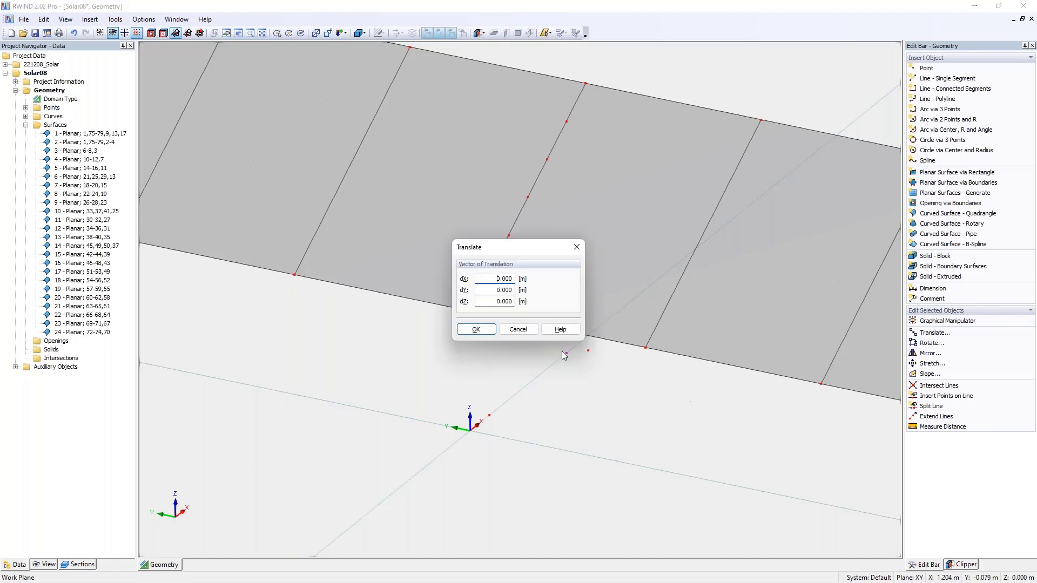
{"action": "type", "text": "-,1"}
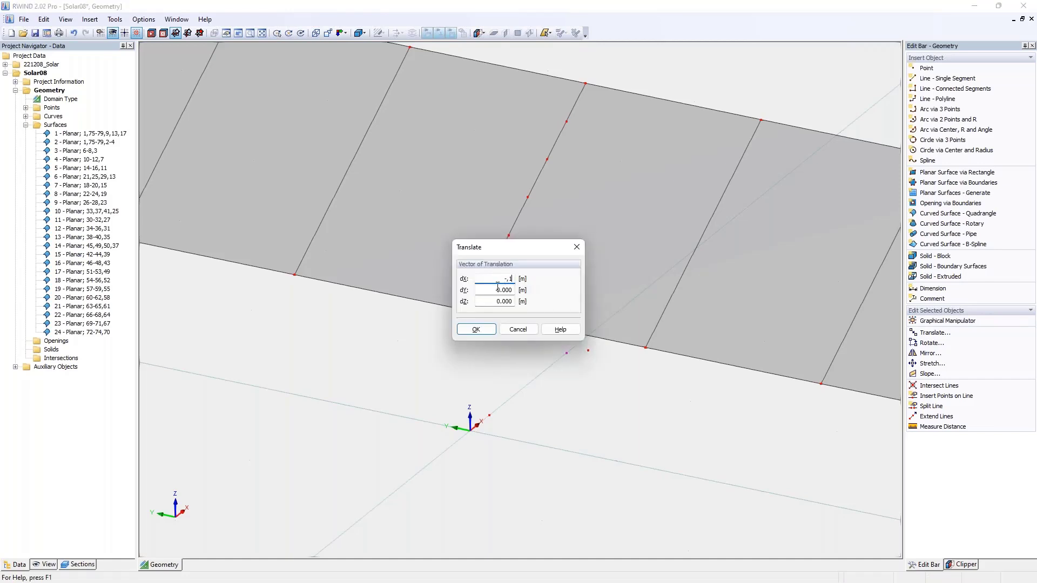
{"action": "key", "text": "Tab"}
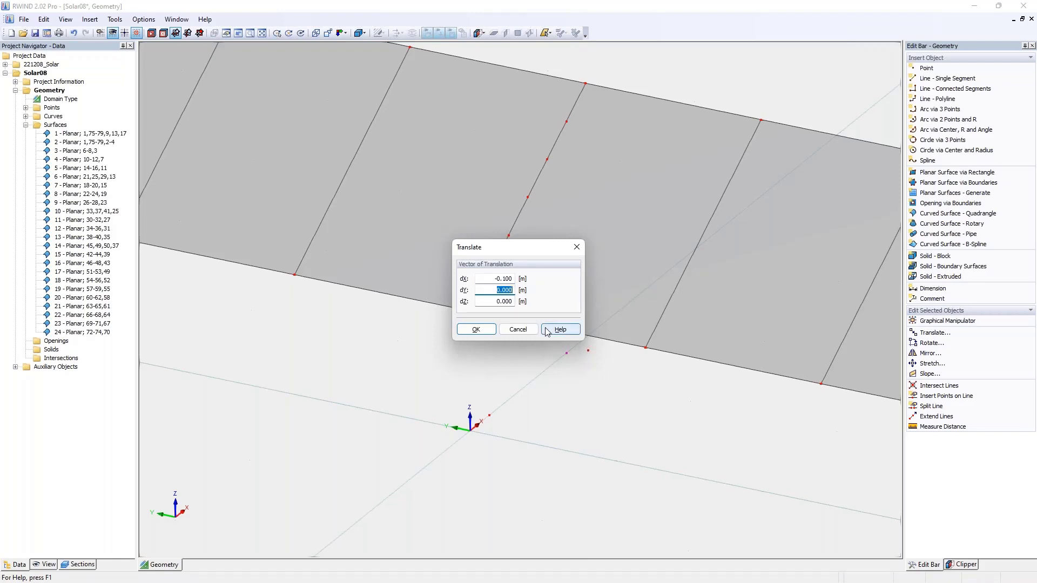
{"action": "type", "text": ",1"}
{"action": "key", "text": "Tab"}
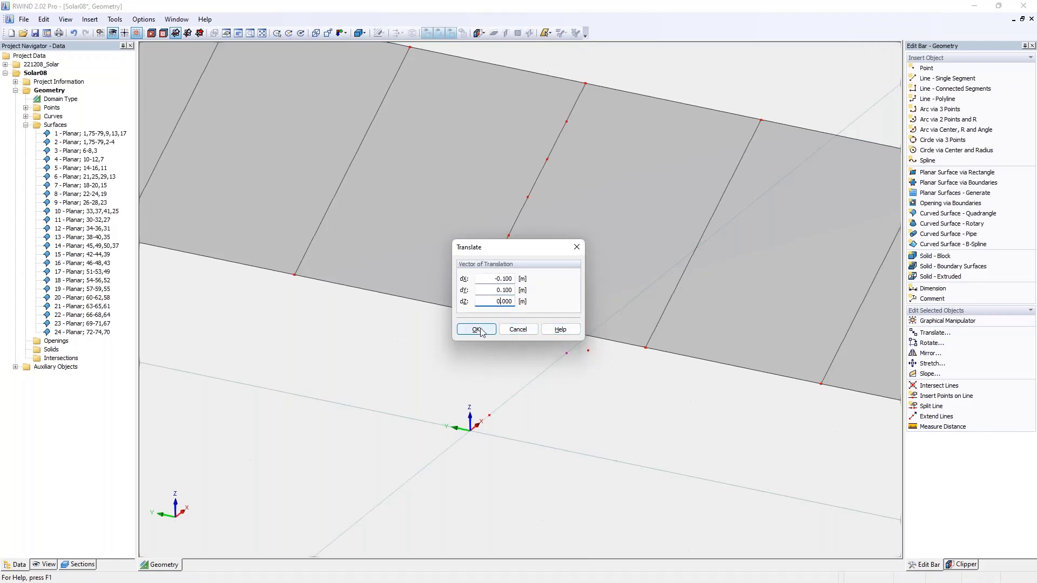
{"action": "left_click", "coordinate": [476, 329]}
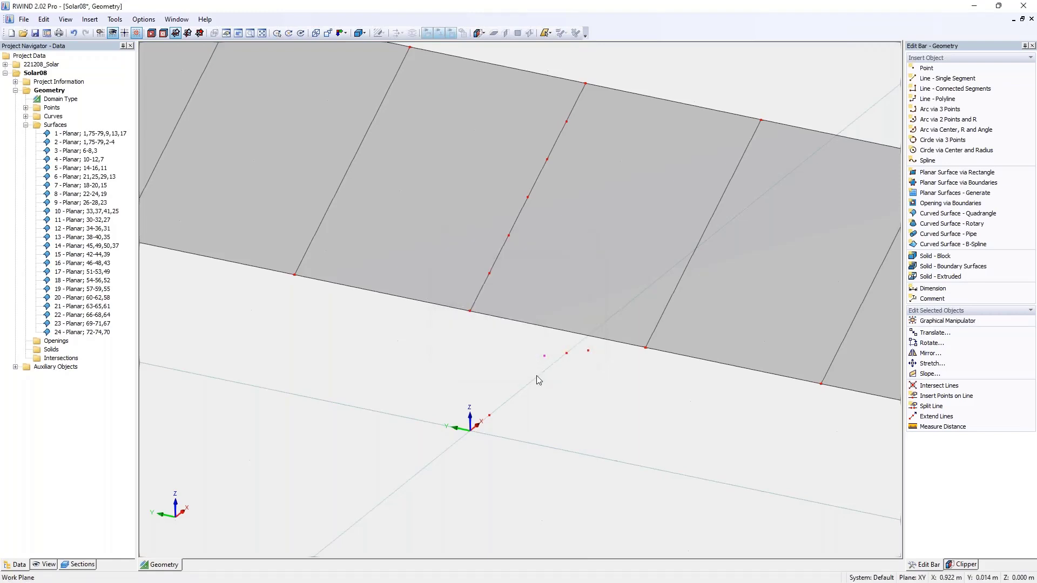
- Draw a rectangular planar surface around the ground point, using its two offset copies as opposite corners
{"action": "left_click", "coordinate": [957, 172]}
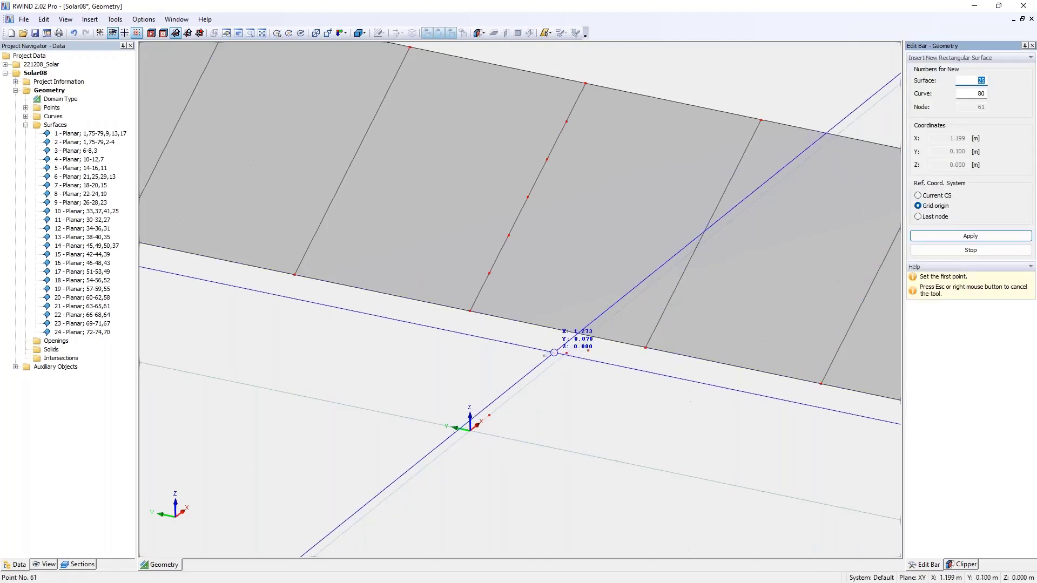
{"action": "left_click", "coordinate": [545, 356]}
{"action": "left_click", "coordinate": [588, 350]}
{"action": "left_click", "coordinate": [574, 358]}
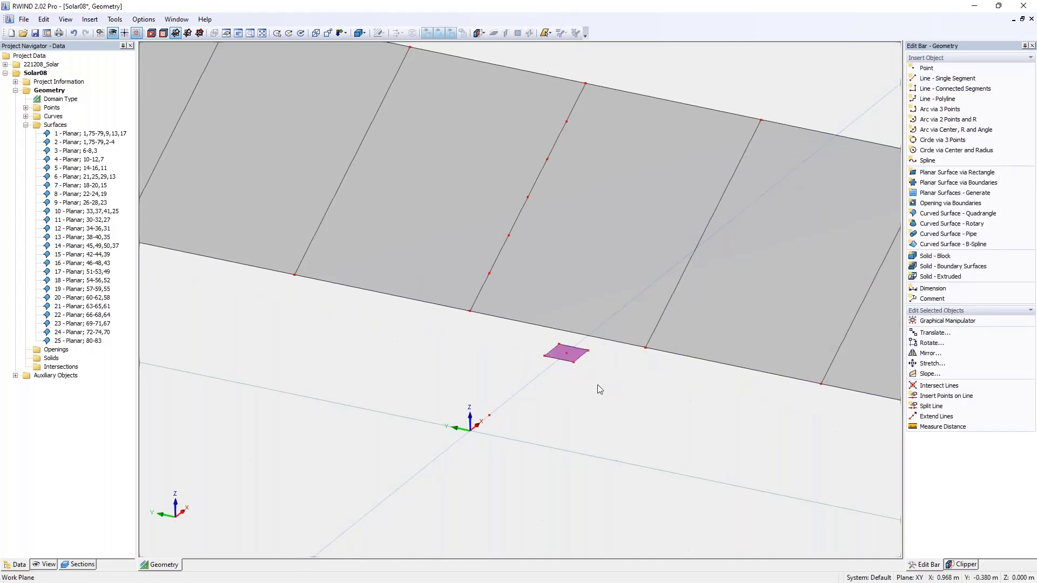
{"action": "scroll", "coordinate": [573, 372], "scroll_direction": "up", "scroll_amount": 2}
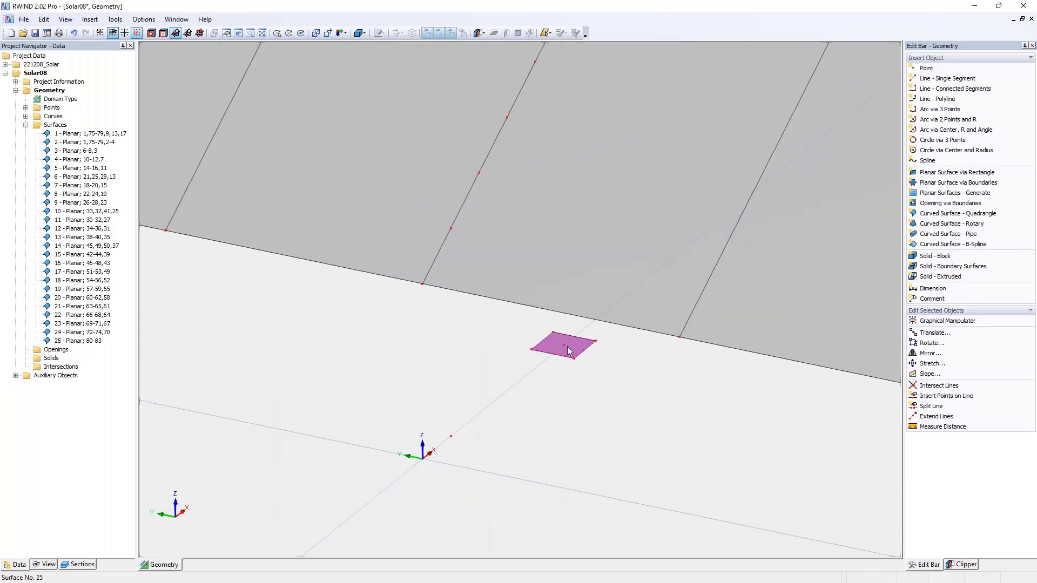
- Copy the small rectangular ground surface onto the ground point nearest the origin
{"action": "left_click_drag", "start_coordinate": [554, 353], "coordinate": [451, 437], "text": "ctrl"}
{"action": "left_click", "coordinate": [480, 410]}
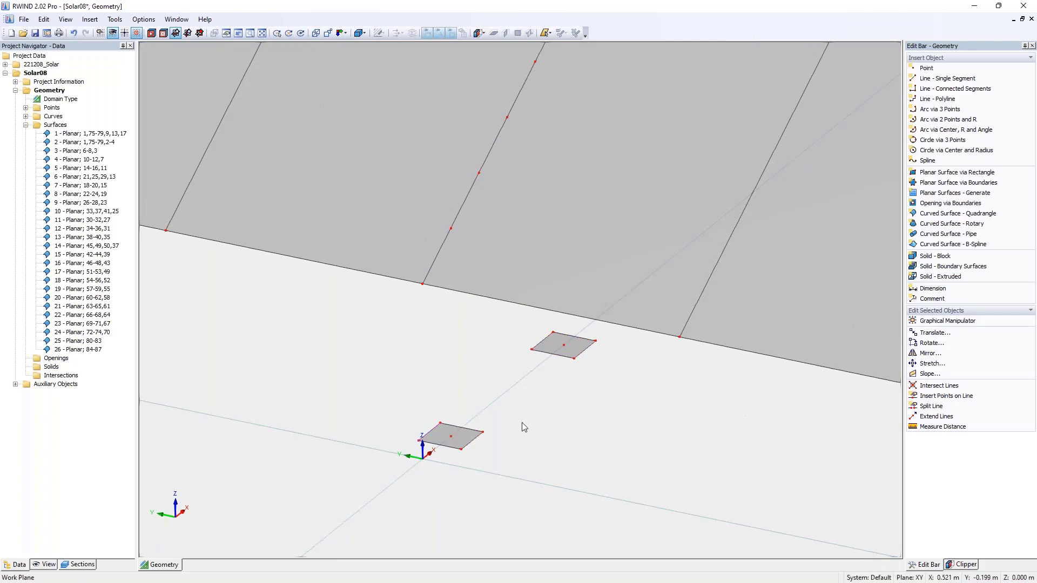
- Extrude both rectangular ground surfaces perpendicular to their plane into 1.9 m tall column solids
{"action": "scroll", "coordinate": [521, 422], "scroll_direction": "down", "scroll_amount": 2}
{"action": "middle_click_drag", "start_coordinate": [533, 417], "coordinate": [516, 372], "text": "ctrl"}
{"action": "left_click_drag", "start_coordinate": [404, 359], "coordinate": [649, 474]}
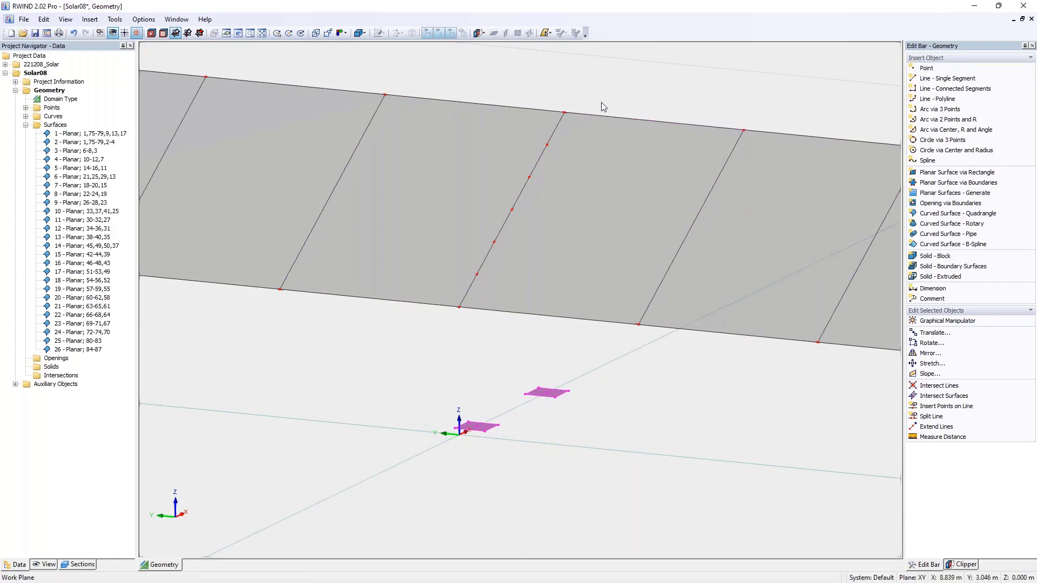
{"action": "left_click", "coordinate": [935, 277]}
{"action": "scroll", "coordinate": [603, 270], "scroll_direction": "down", "scroll_amount": 2}
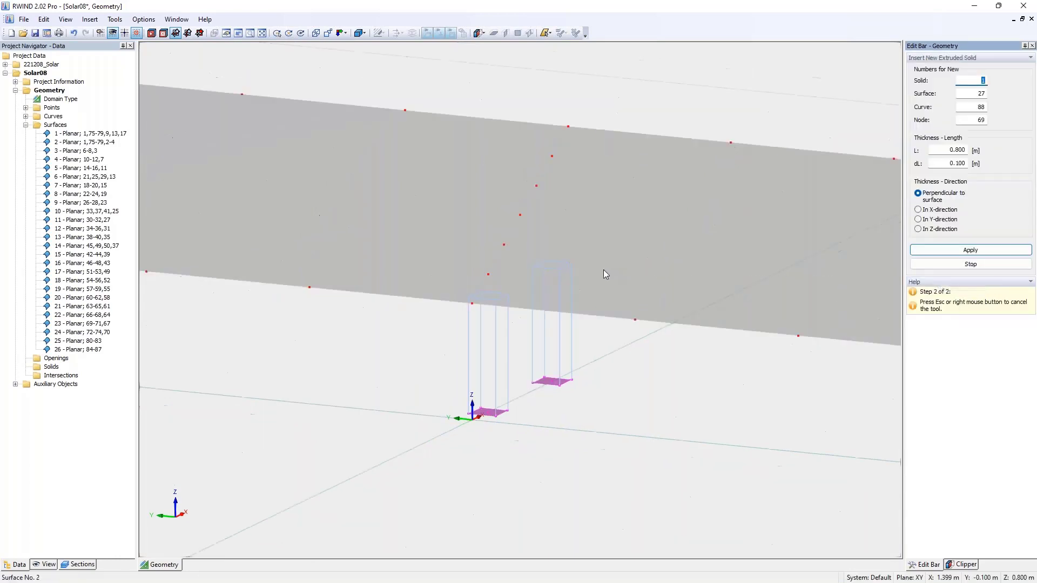
{"action": "middle_click_drag", "start_coordinate": [588, 155], "coordinate": [611, 120], "text": "ctrl"}
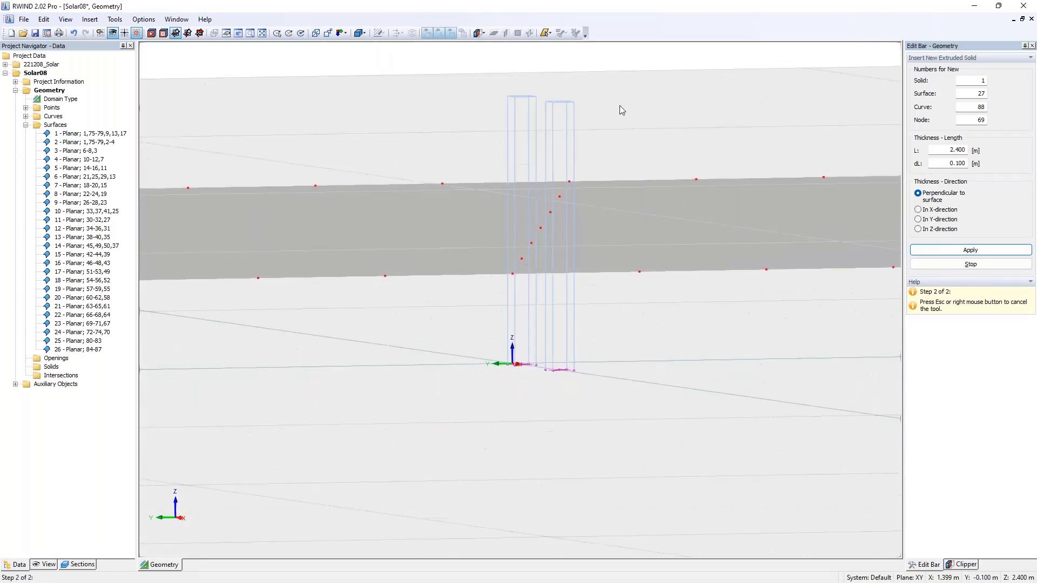
{"action": "left_click", "coordinate": [587, 157]}
{"action": "right_click", "coordinate": [621, 146]}
{"action": "left_click", "coordinate": [607, 135]}
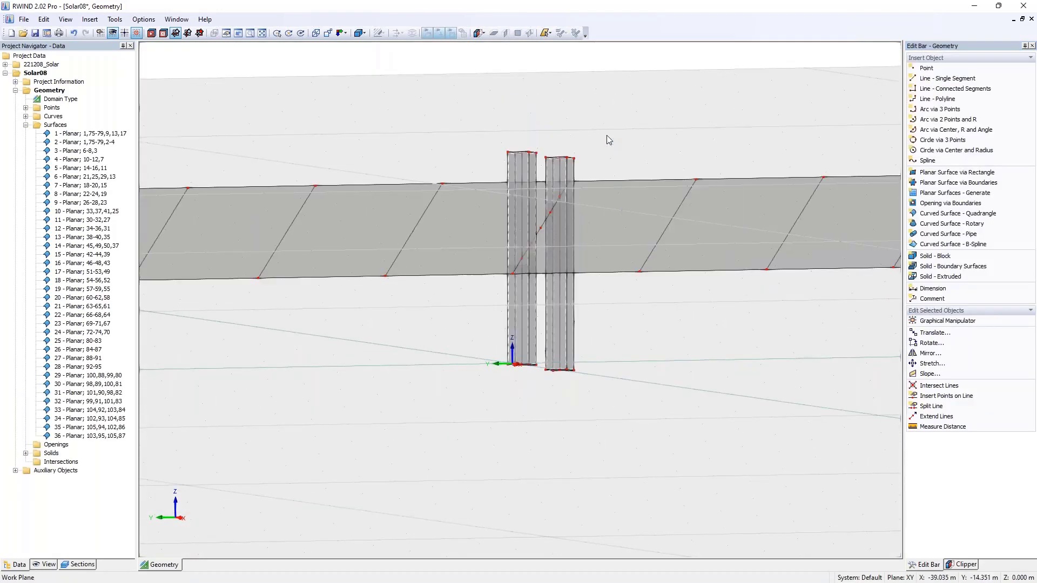
- Delete all solids from the model while keeping the column surfaces
{"action": "middle_click_drag", "start_coordinate": [607, 135], "coordinate": [612, 154], "text": "ctrl"}
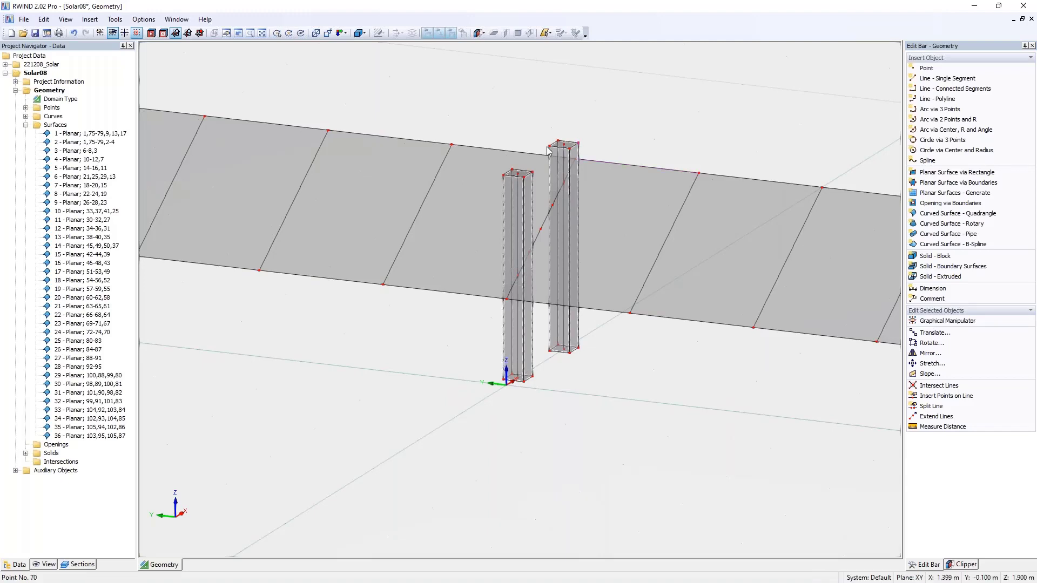
{"action": "right_click", "coordinate": [39, 457]}
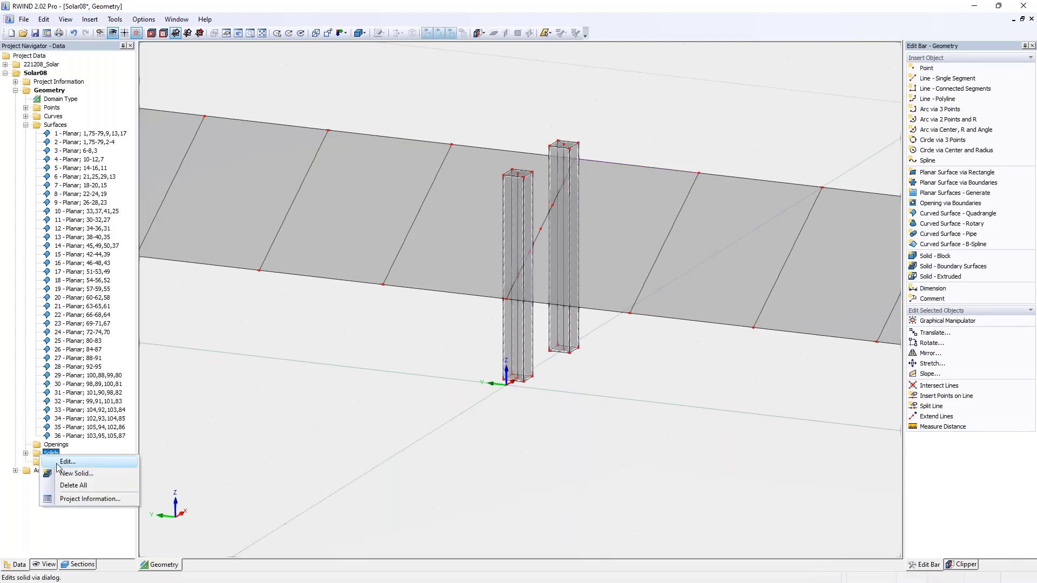
{"action": "left_click", "coordinate": [76, 487]}
{"action": "left_click", "coordinate": [518, 319]}
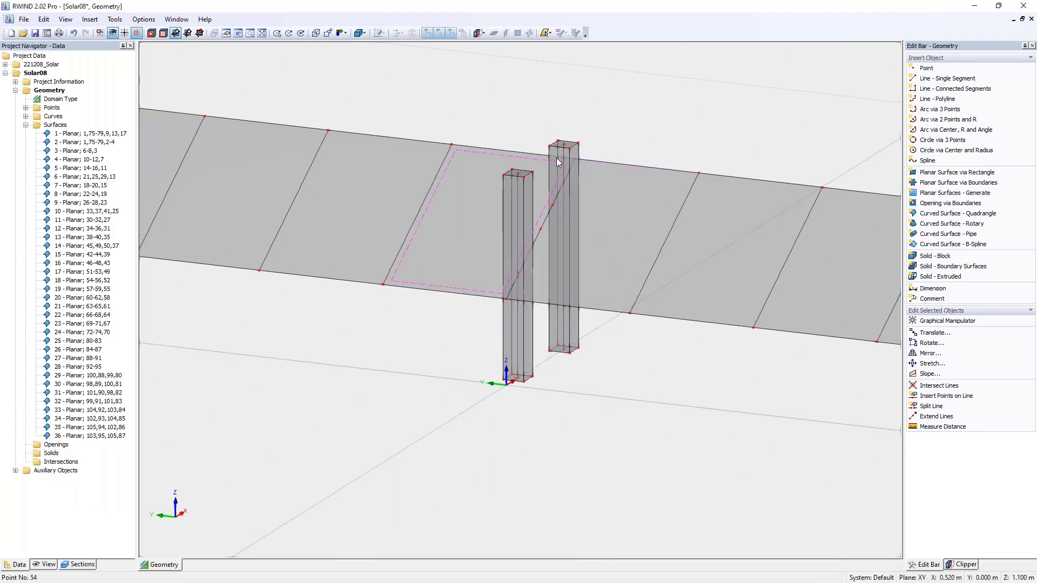
- Delete the top surfaces of both columns together with their top centre points
{"action": "scroll", "coordinate": [568, 102], "scroll_direction": "up", "scroll_amount": 2}
{"action": "scroll", "coordinate": [565, 112], "scroll_direction": "up", "scroll_amount": 2}
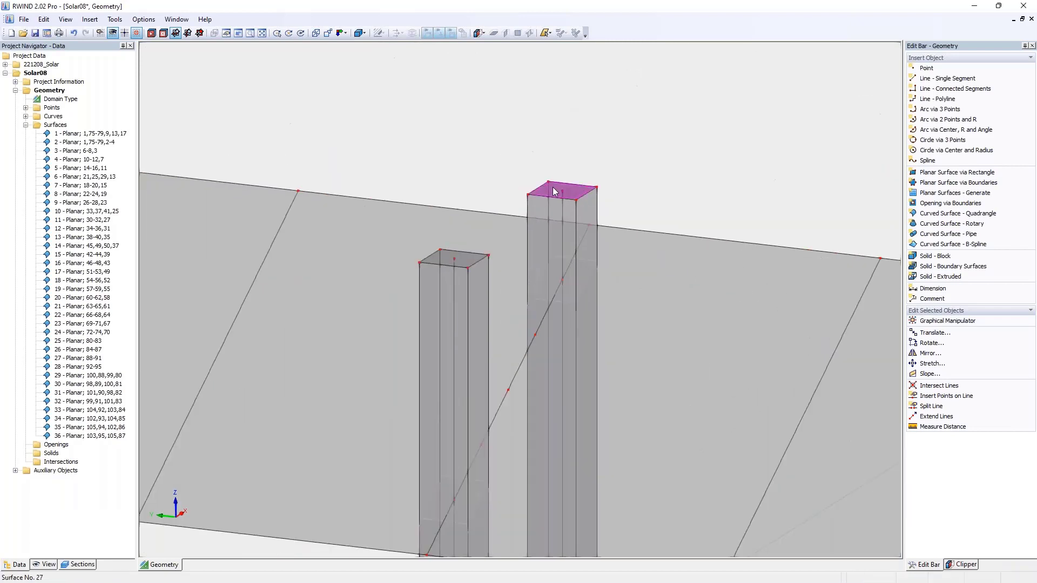
{"action": "left_click", "coordinate": [554, 191]}
{"action": "key", "text": "Delete"}
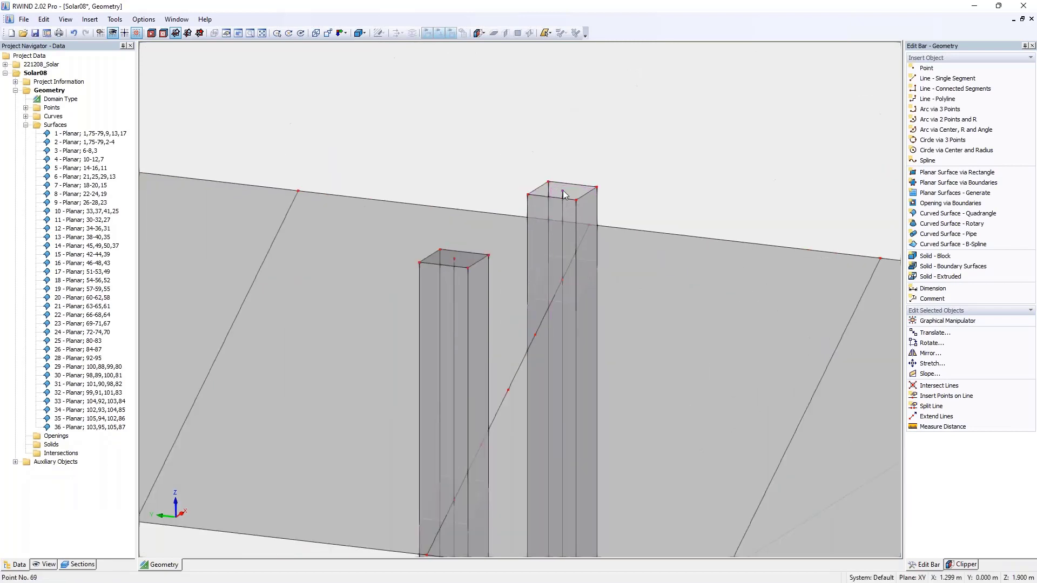
{"action": "left_click", "coordinate": [455, 258]}
{"action": "key", "text": "Delete"}
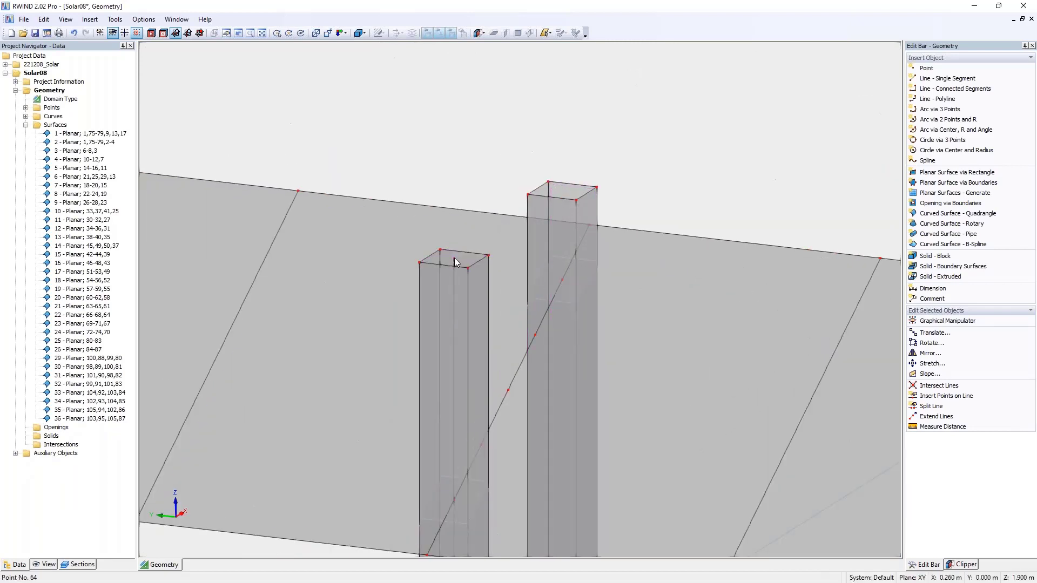
- Create points at the line intersections in a window around both columns and the panel's middle line
{"action": "scroll", "coordinate": [577, 201], "scroll_direction": "down", "scroll_amount": 1}
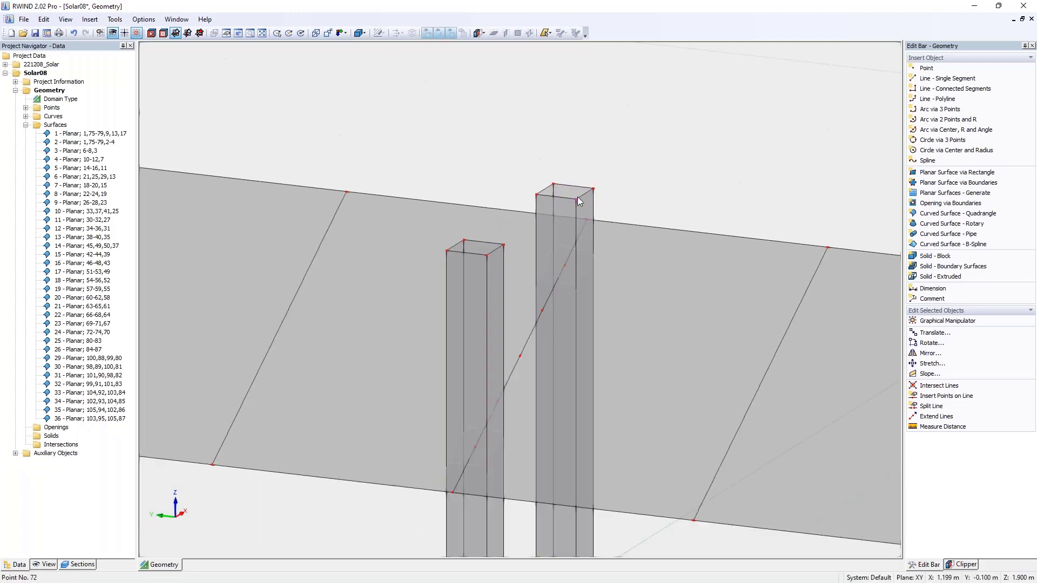
{"action": "scroll", "coordinate": [578, 197], "scroll_direction": "down", "scroll_amount": 1}
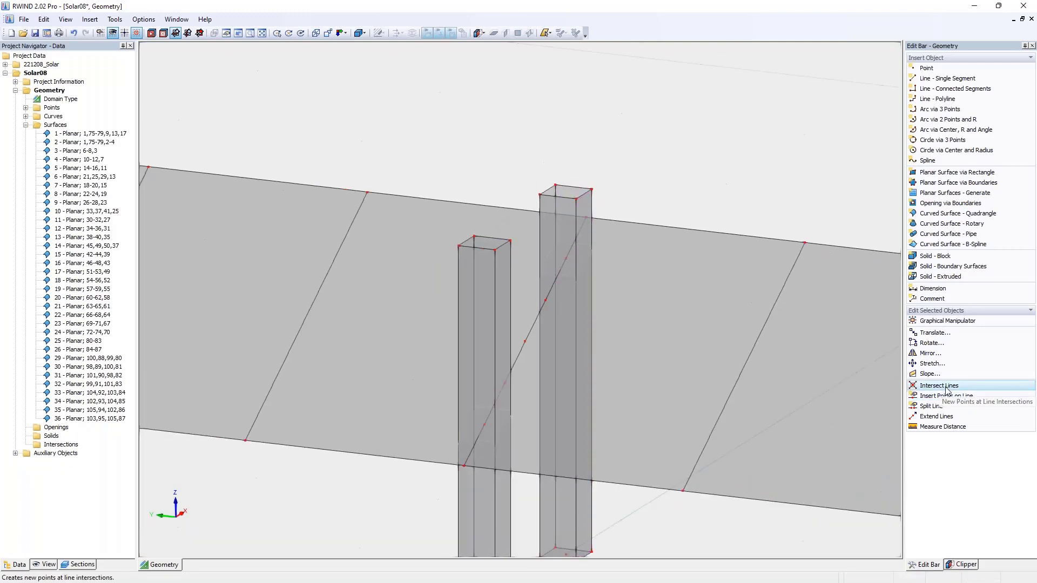
{"action": "left_click", "coordinate": [943, 385]}
{"action": "left_click", "coordinate": [375, 139]}
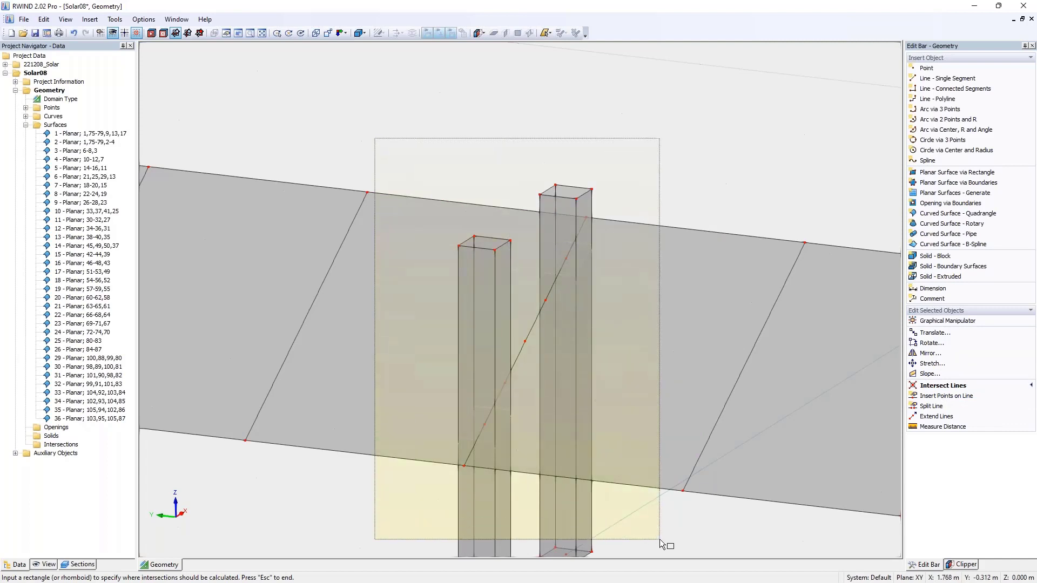
{"action": "left_click", "coordinate": [660, 540]}
{"action": "key", "text": "Escape"}
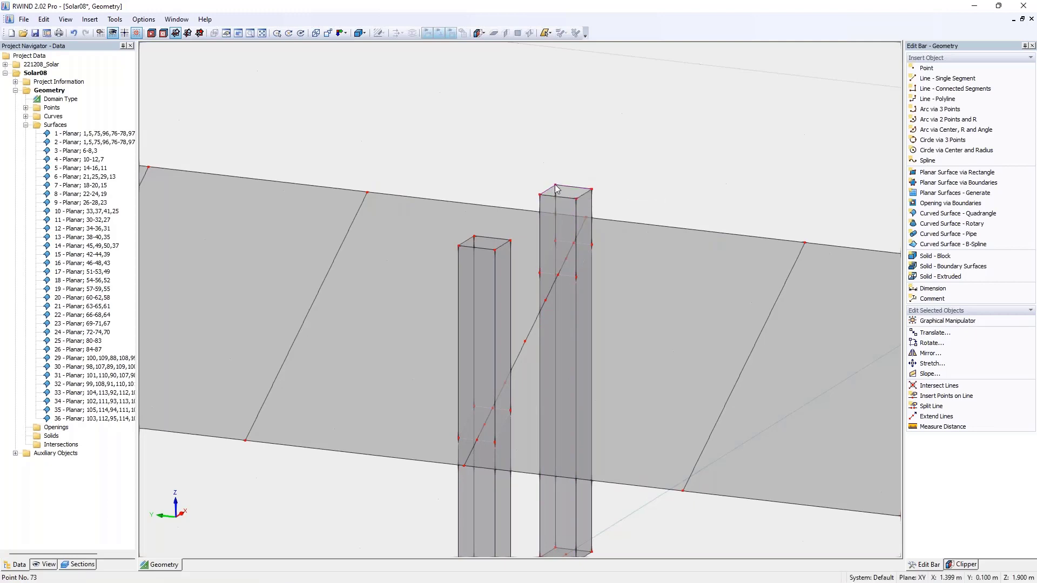
- Move the top corners of the column farther from the origin down onto its intersection points with the panel plane
{"action": "left_click_drag", "start_coordinate": [560, 214], "coordinate": [555, 241]}
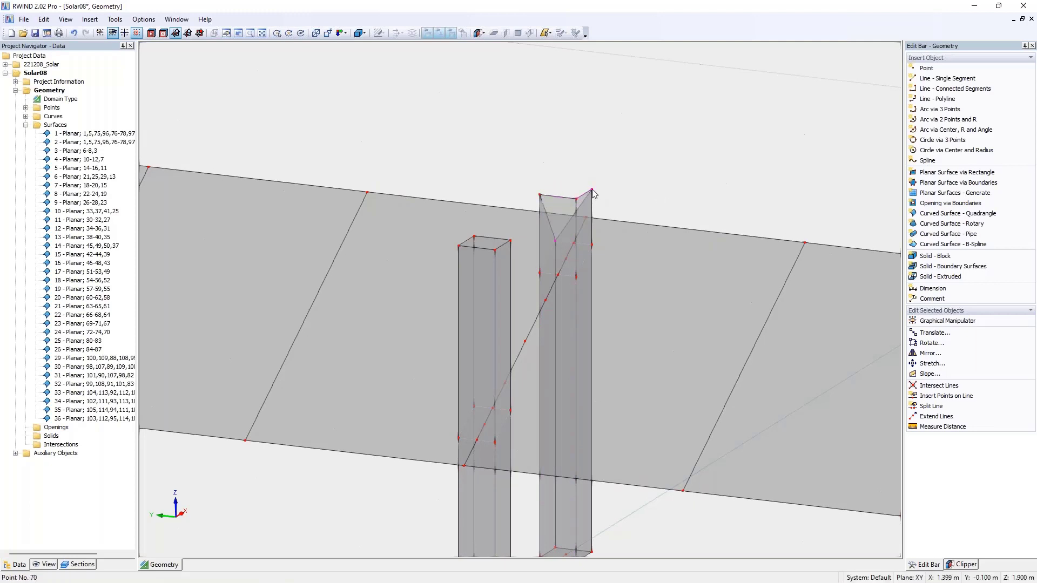
{"action": "left_click_drag", "start_coordinate": [592, 190], "coordinate": [592, 244]}
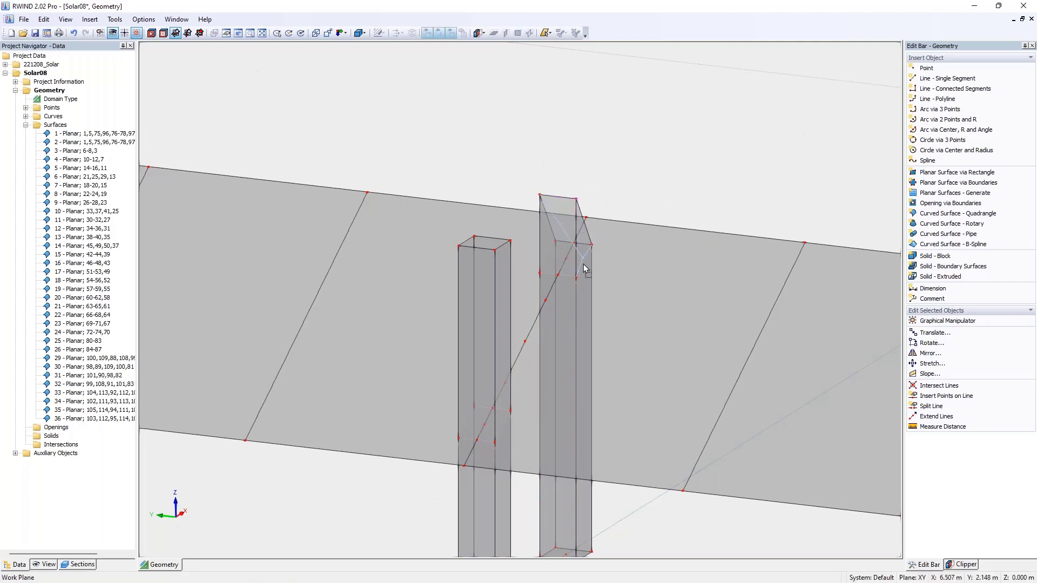
{"action": "left_click_drag", "start_coordinate": [576, 198], "coordinate": [576, 277]}
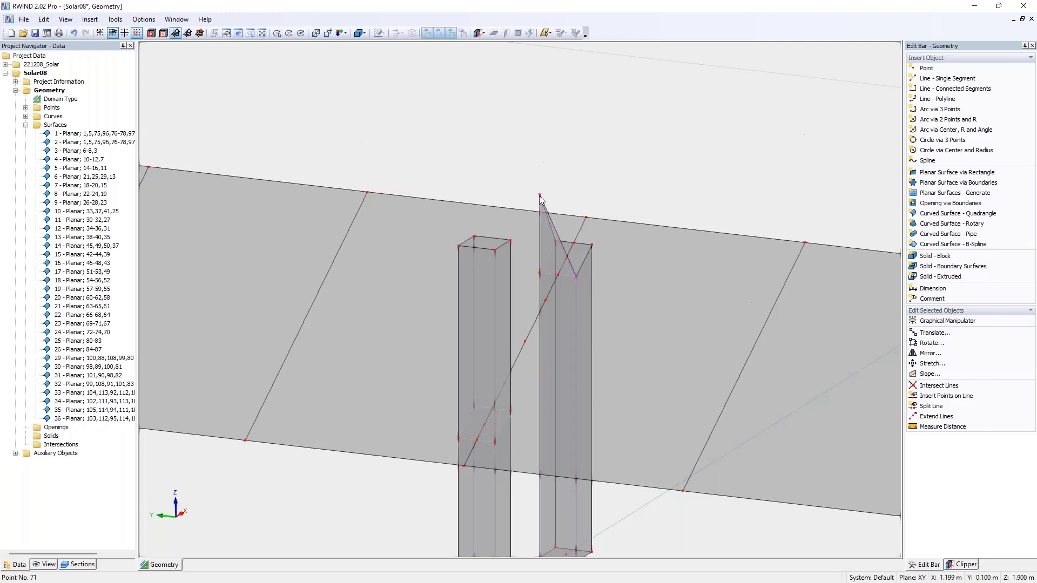
{"action": "left_click_drag", "start_coordinate": [539, 196], "coordinate": [495, 442]}
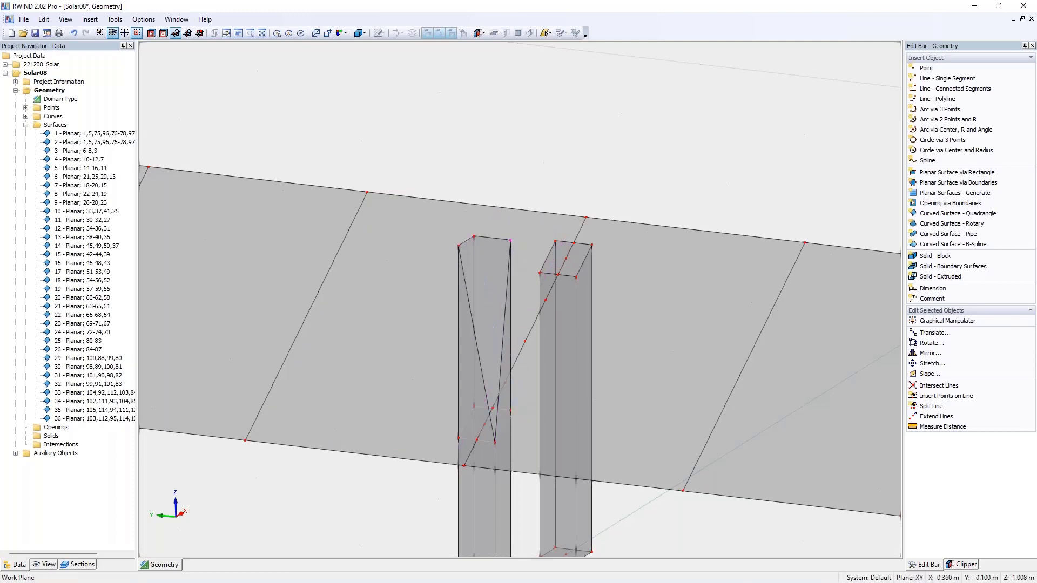
- Move the top corners of the column nearest the origin down onto its intersection points with the panel plane
{"action": "left_click_drag", "start_coordinate": [510, 240], "coordinate": [510, 410]}
{"action": "left_click_drag", "start_coordinate": [474, 236], "coordinate": [474, 406]}
{"action": "left_click_drag", "start_coordinate": [459, 245], "coordinate": [458, 436]}
- Copy the support column pair three times along the row in the negative Y direction, spaced three panels apart
{"action": "scroll", "coordinate": [532, 284], "scroll_direction": "down", "scroll_amount": 3}
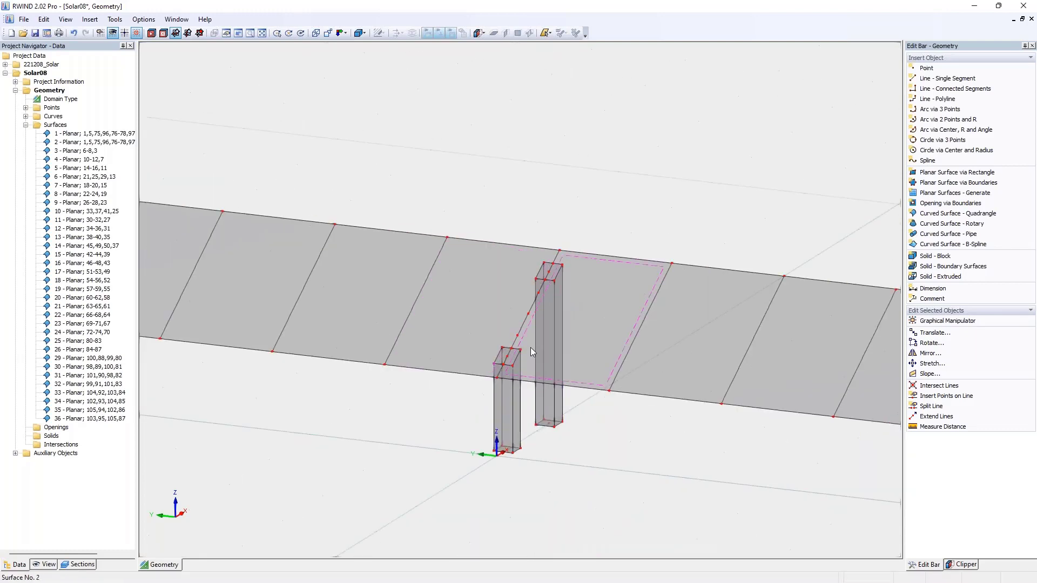
{"action": "middle_click_drag", "start_coordinate": [569, 320], "coordinate": [672, 313]}
{"action": "scroll", "coordinate": [593, 253], "scroll_direction": "down", "scroll_amount": 2}
{"action": "scroll", "coordinate": [533, 241], "scroll_direction": "down", "scroll_amount": 3}
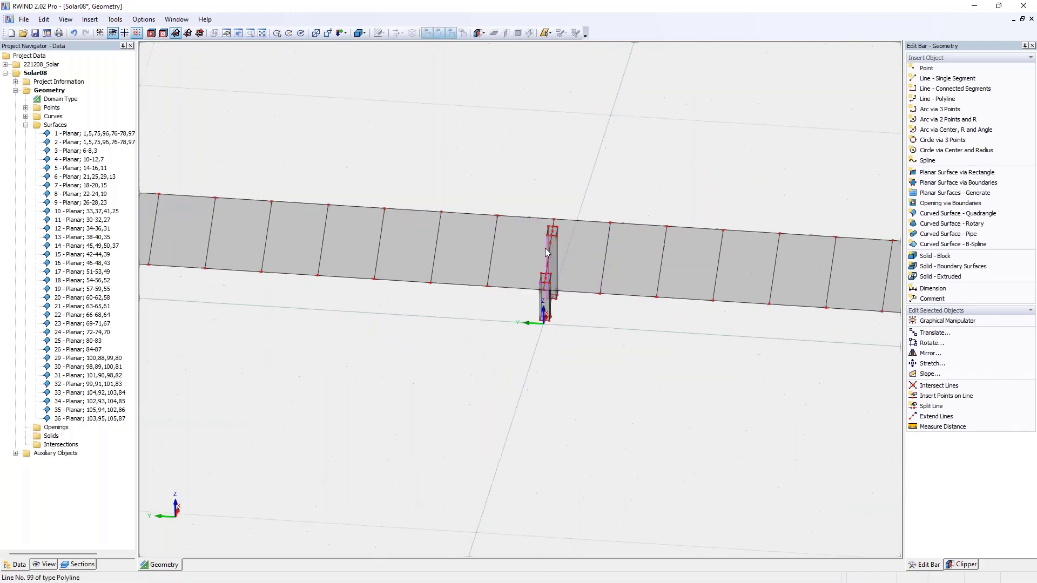
{"action": "scroll", "coordinate": [551, 259], "scroll_direction": "down", "scroll_amount": 2}
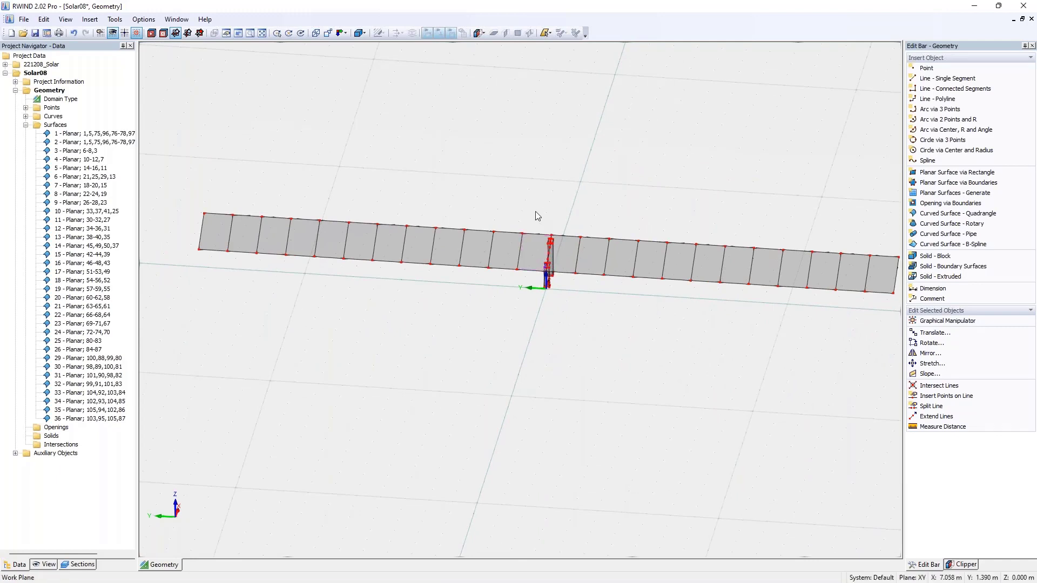
{"action": "left_click_drag", "start_coordinate": [557, 280], "coordinate": [563, 306]}
{"action": "middle_click_drag", "start_coordinate": [566, 302], "coordinate": [514, 347]}
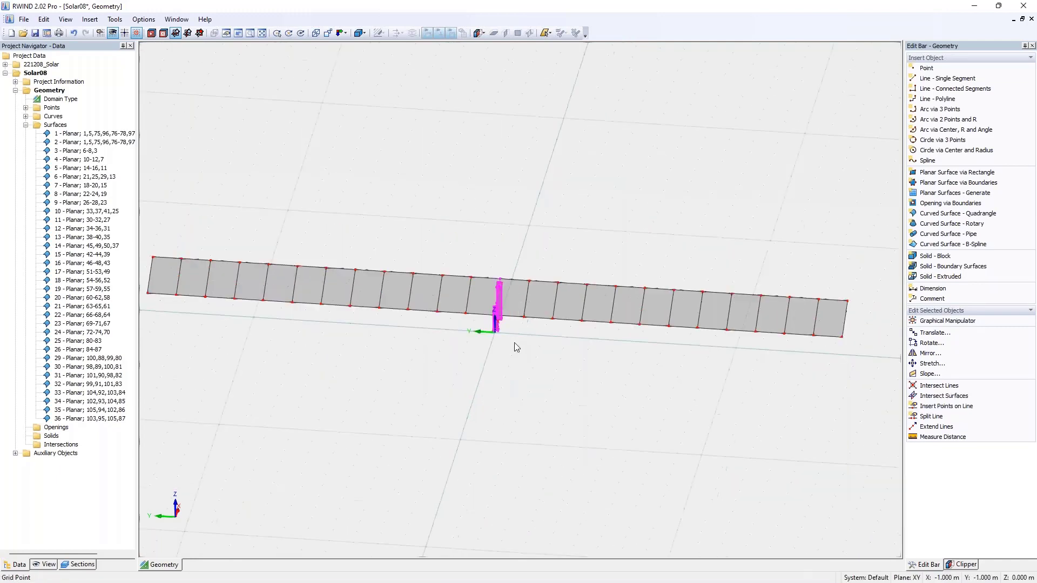
{"action": "left_click_drag", "start_coordinate": [501, 281], "coordinate": [762, 295], "text": "ctrl"}
{"action": "left_click", "coordinate": [788, 280]}
- Start a single translated copy of the outermost support pair, picking the displacement vector from its top corner to the row's upper end corner
{"action": "middle_click_drag", "start_coordinate": [789, 284], "coordinate": [650, 289]}
{"action": "scroll", "coordinate": [674, 309], "scroll_direction": "up", "scroll_amount": 3}
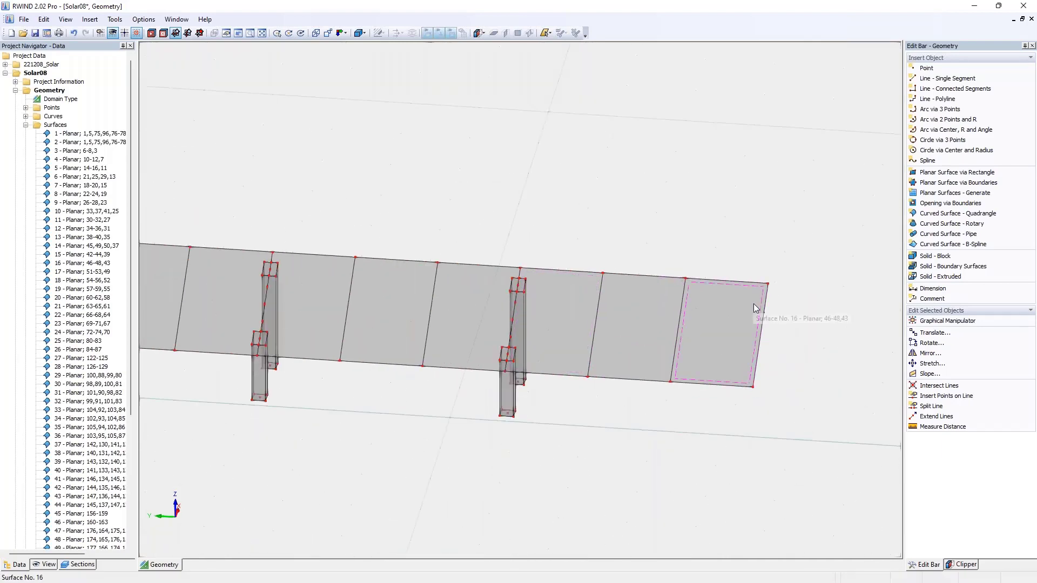
{"action": "middle_click_drag", "start_coordinate": [769, 318], "coordinate": [773, 266], "text": "ctrl"}
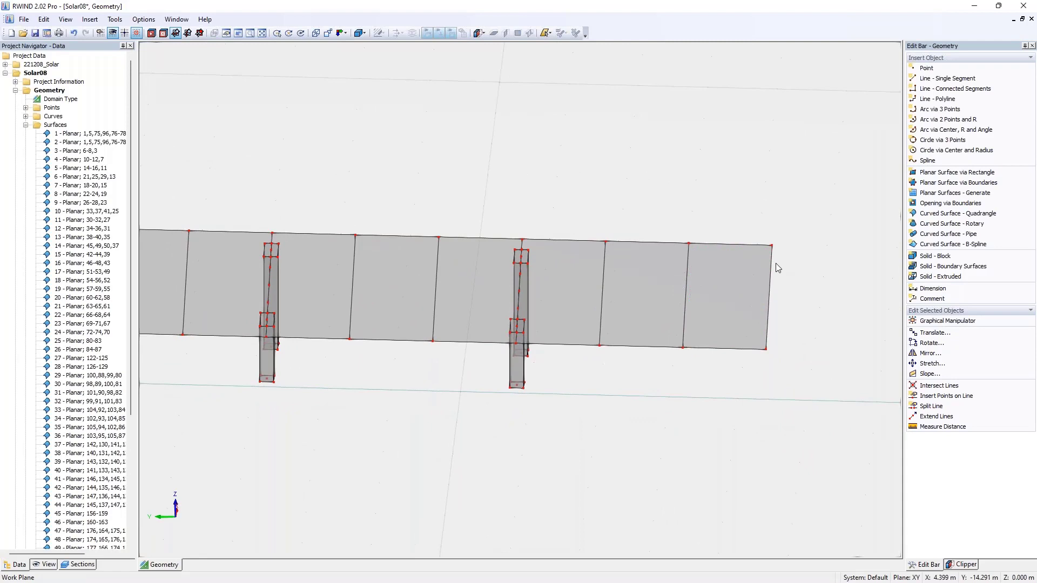
{"action": "left_click_drag", "start_coordinate": [498, 231], "coordinate": [656, 439]}
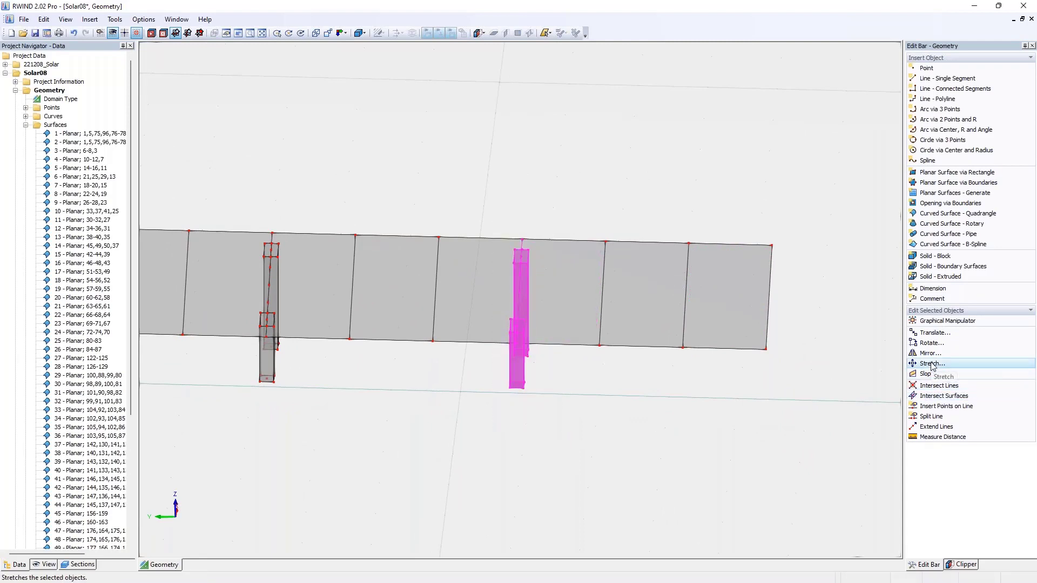
{"action": "left_click", "coordinate": [932, 335]}
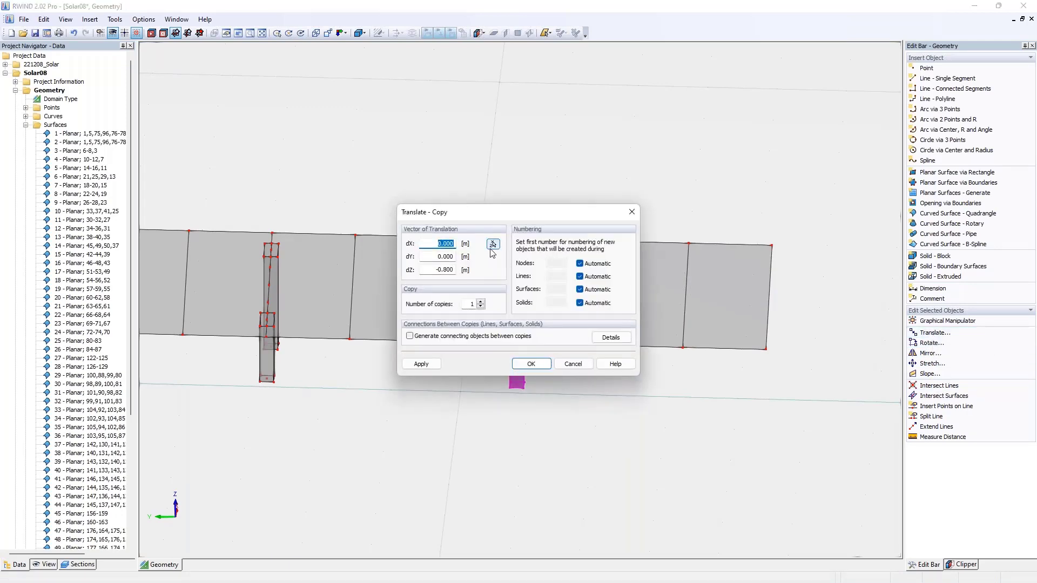
{"action": "double_click", "coordinate": [471, 304]}
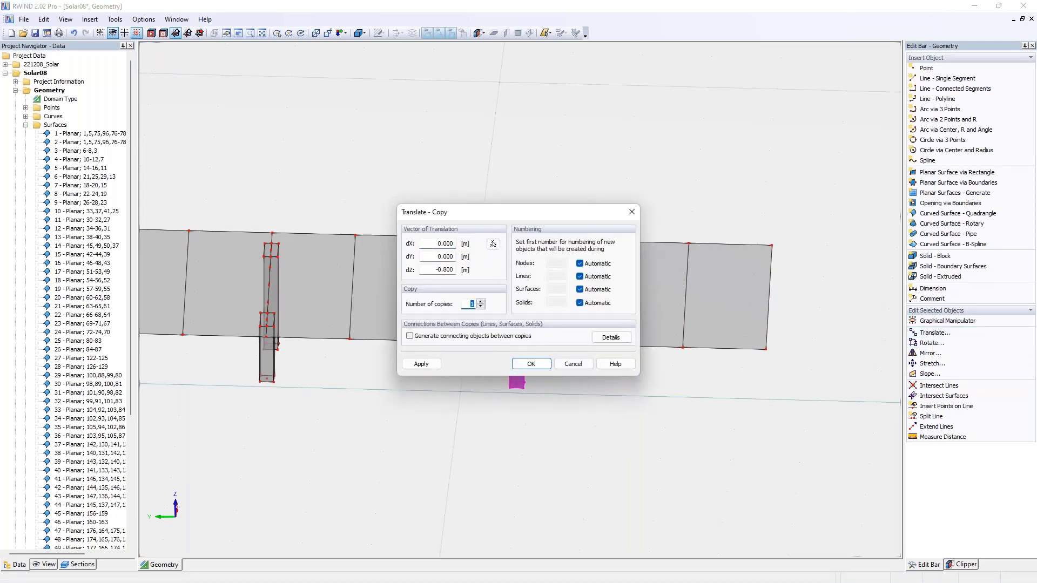
{"action": "left_click", "coordinate": [493, 243]}
{"action": "scroll", "coordinate": [562, 205], "scroll_direction": "up", "scroll_amount": 3}
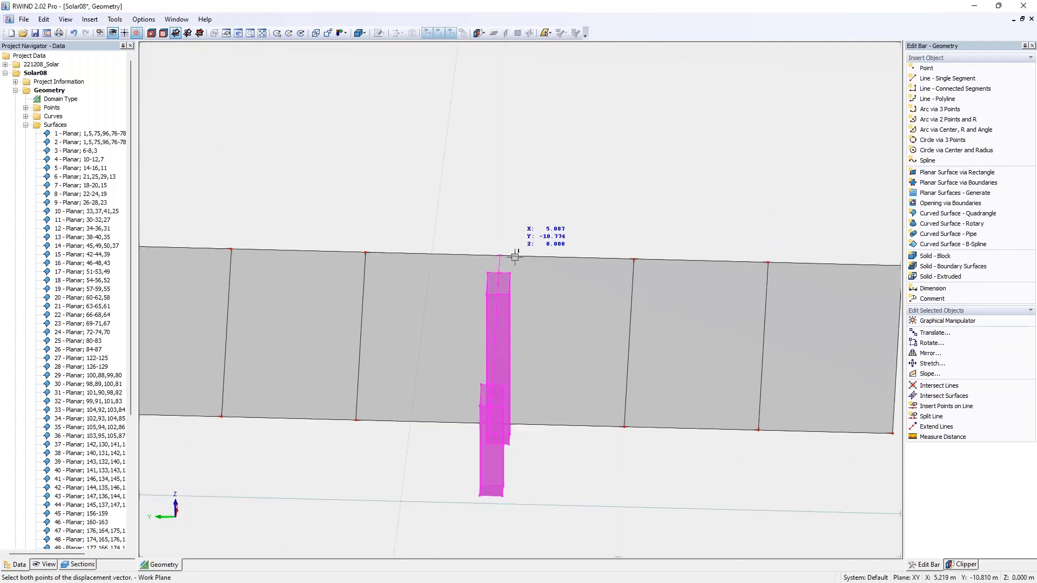
{"action": "left_click", "coordinate": [508, 274]}
{"action": "scroll", "coordinate": [509, 273], "scroll_direction": "down", "scroll_amount": 2}
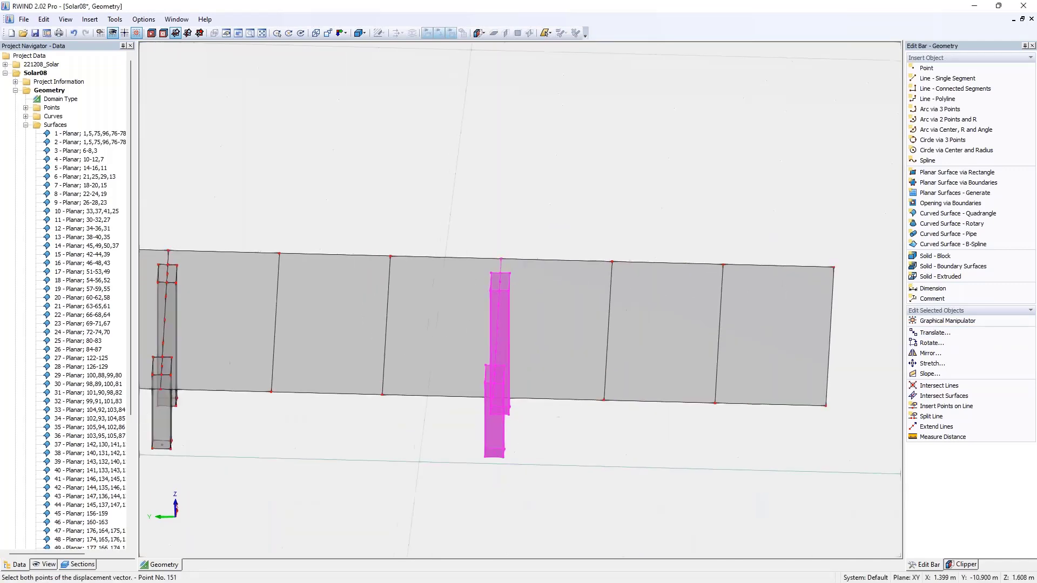
{"action": "left_click", "coordinate": [754, 270]}
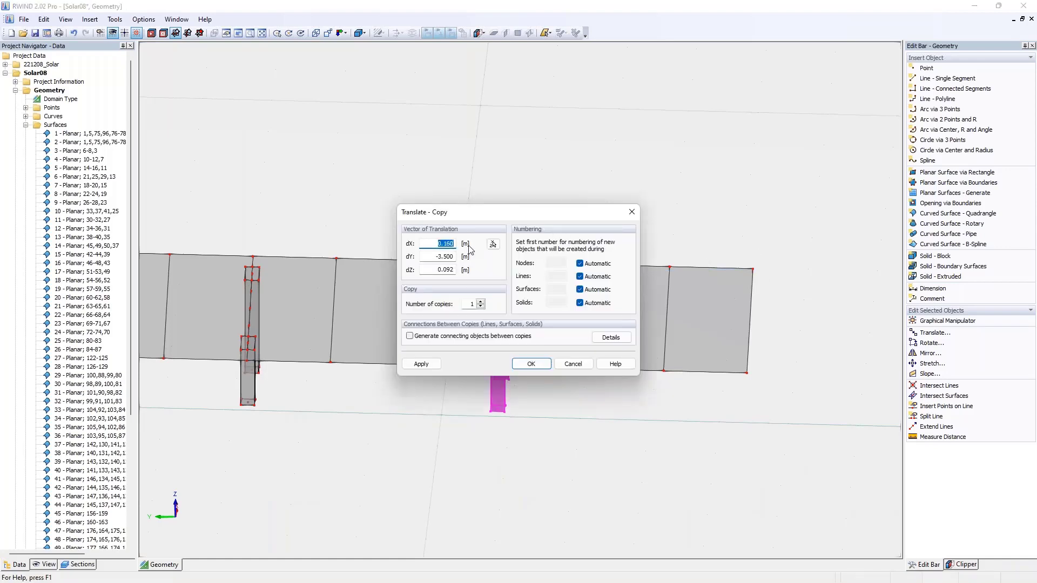
- Set dX and dZ to 0 and create the support pair copy with dY of -3.5 m
{"action": "type", "text": "0"}
{"action": "key", "text": "Tab"}
{"action": "key", "text": "Tab"}
{"action": "type", "text": "0"}
{"action": "left_click", "coordinate": [531, 364]}
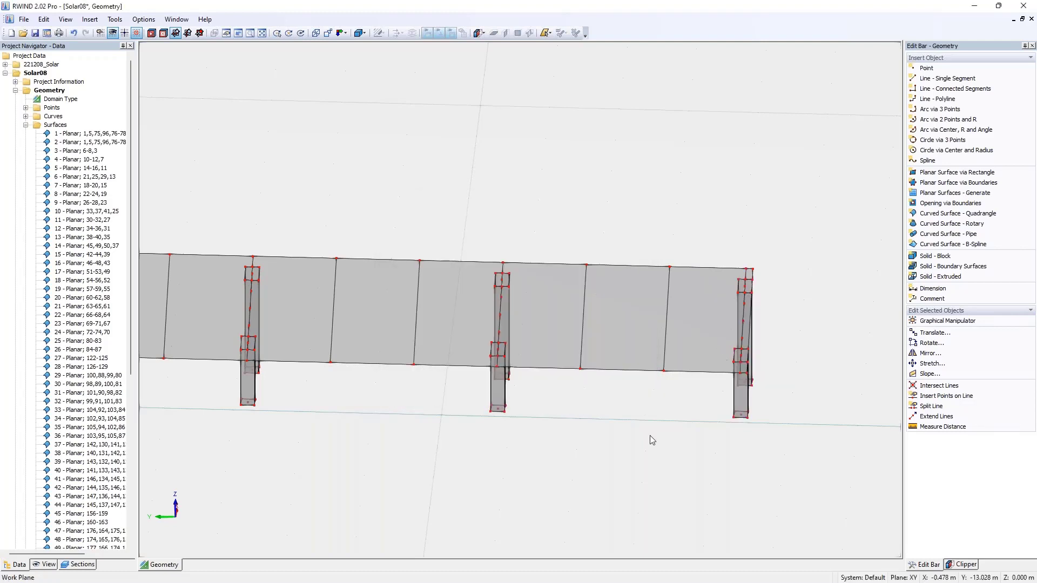
- Mirror a copy of the four support pairs on the negative Y side across the X,Z plane through the origin
{"action": "scroll", "coordinate": [627, 404], "scroll_direction": "down", "scroll_amount": 4}
{"action": "middle_click_drag", "start_coordinate": [595, 411], "coordinate": [683, 347]}
{"action": "left_click_drag", "start_coordinate": [437, 254], "coordinate": [466, 349]}
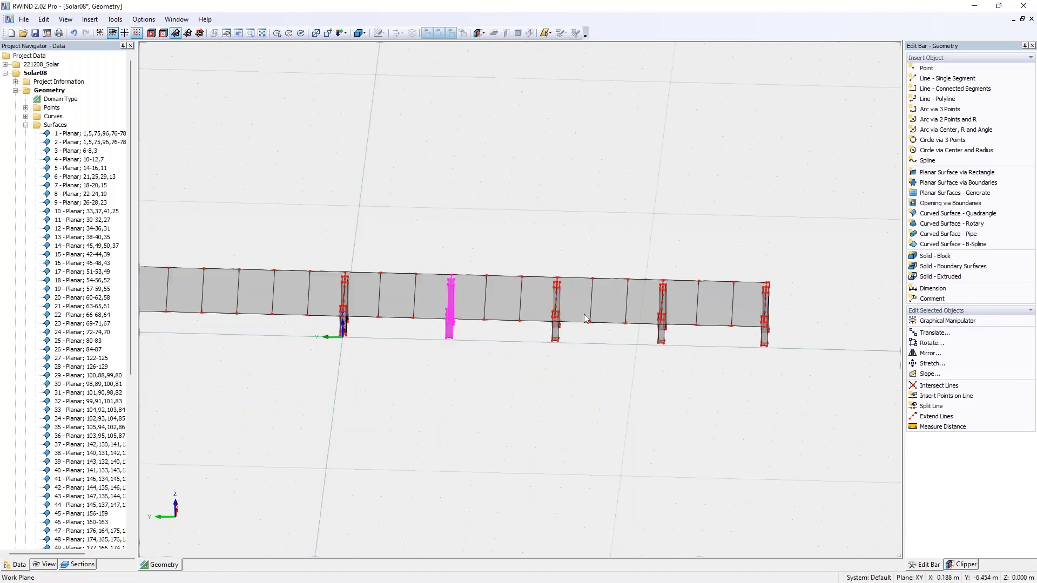
{"action": "left_click_drag", "start_coordinate": [549, 263], "coordinate": [567, 341]}
{"action": "left_click_drag", "start_coordinate": [657, 254], "coordinate": [672, 381]}
{"action": "left_click_drag", "start_coordinate": [755, 261], "coordinate": [789, 351]}
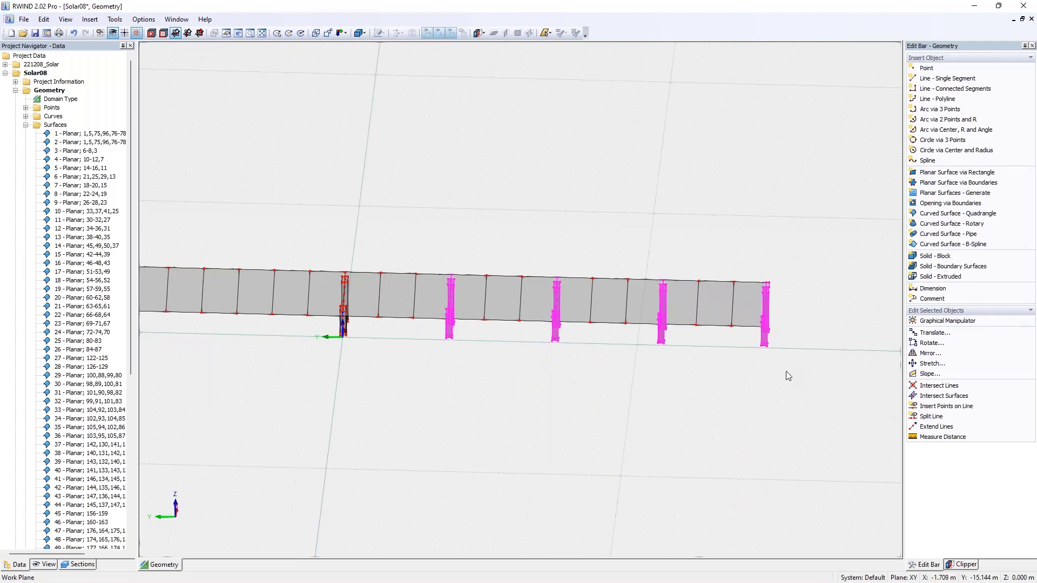
{"action": "left_click", "coordinate": [934, 355]}
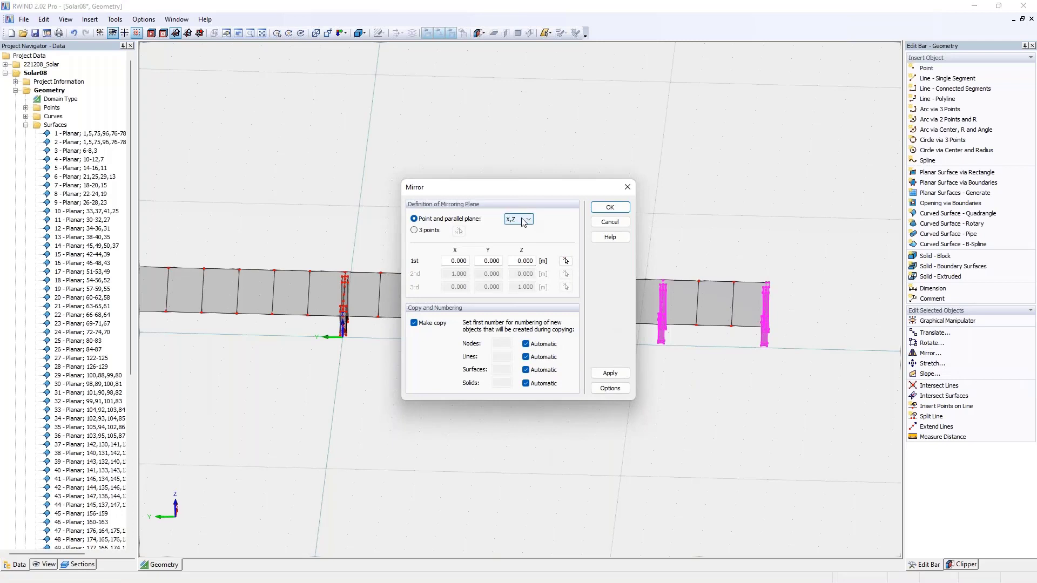
{"action": "left_click", "coordinate": [523, 219]}
{"action": "left_click", "coordinate": [523, 220]}
{"action": "left_click", "coordinate": [609, 208]}
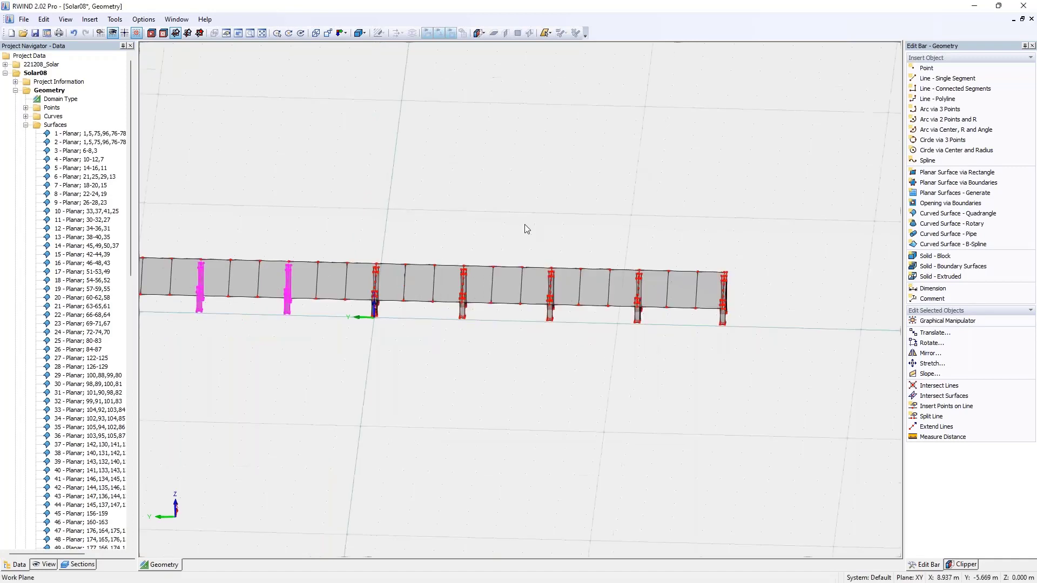
{"action": "scroll", "coordinate": [521, 228], "scroll_direction": "down", "scroll_amount": 2}
{"action": "left_click", "coordinate": [411, 353]}
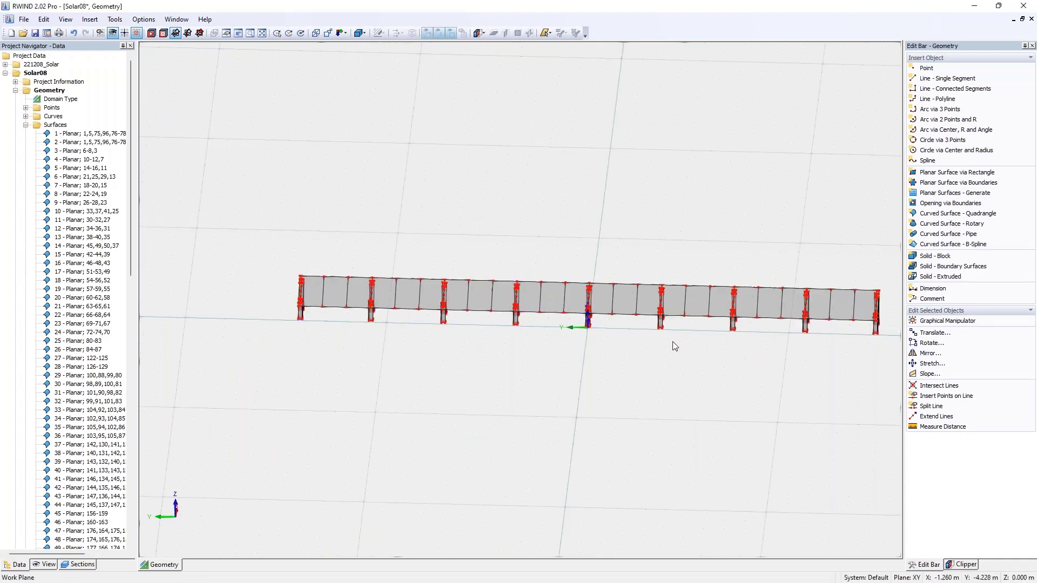
- Extrude the tilted panel surfaces along the whole row into a solid 0.1 m thick, perpendicular to the surface
{"action": "middle_click_drag", "start_coordinate": [673, 343], "coordinate": [243, 327], "text": "ctrl"}
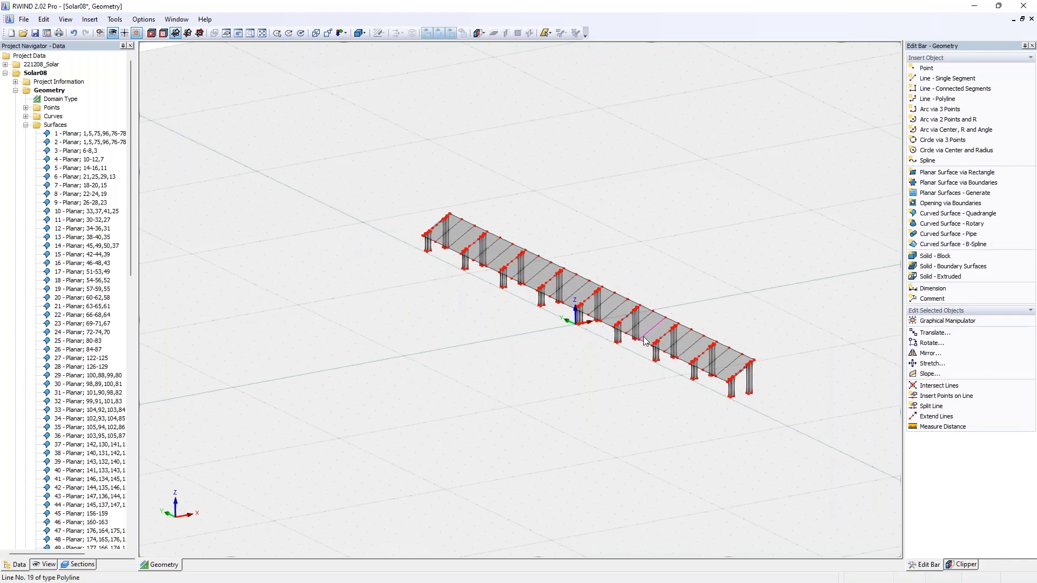
{"action": "middle_click_drag", "start_coordinate": [644, 337], "coordinate": [553, 374], "text": "ctrl"}
{"action": "scroll", "coordinate": [380, 324], "scroll_direction": "up", "scroll_amount": 2}
{"action": "scroll", "coordinate": [470, 364], "scroll_direction": "up", "scroll_amount": 4}
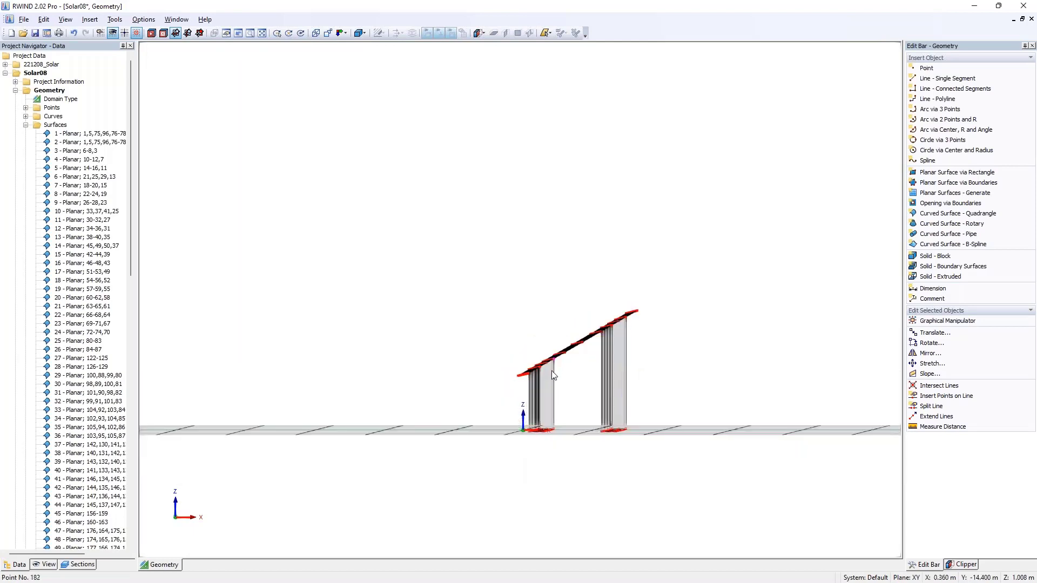
{"action": "left_click_drag", "start_coordinate": [475, 298], "coordinate": [715, 414]}
{"action": "middle_click_drag", "start_coordinate": [671, 330], "coordinate": [675, 376], "text": "ctrl"}
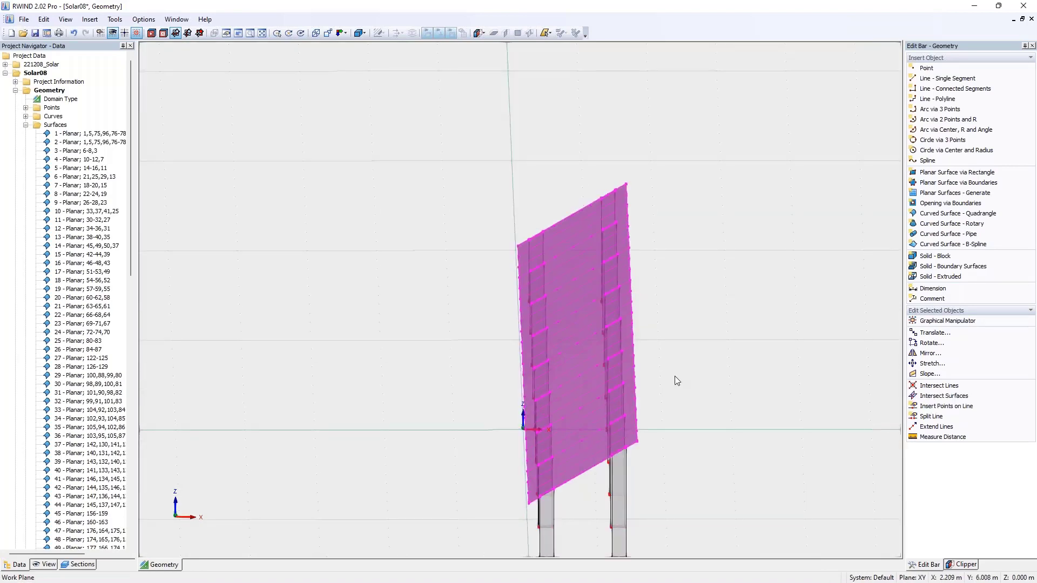
{"action": "left_click", "coordinate": [949, 281]}
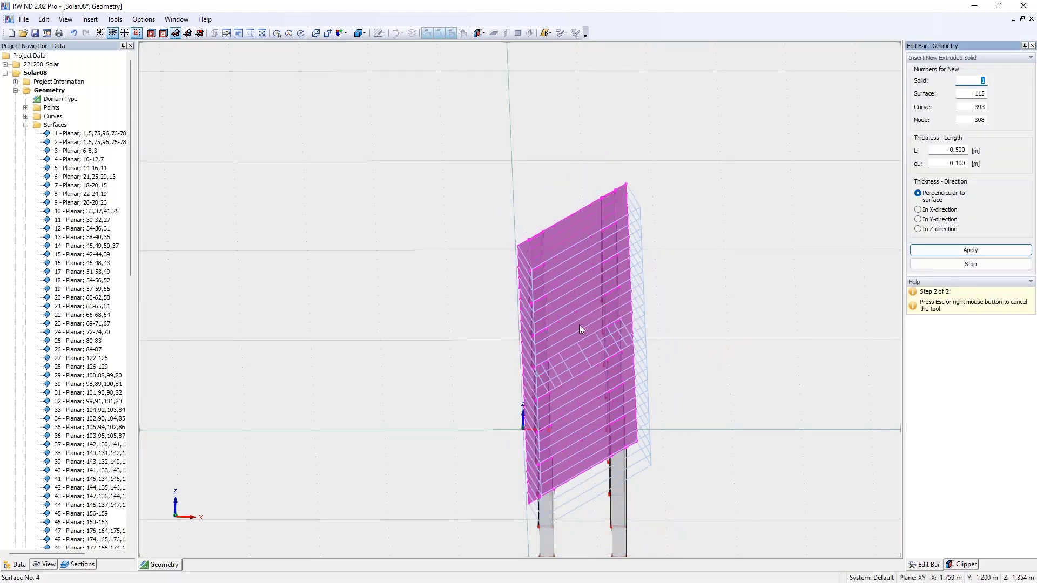
{"action": "left_click", "coordinate": [972, 150]}
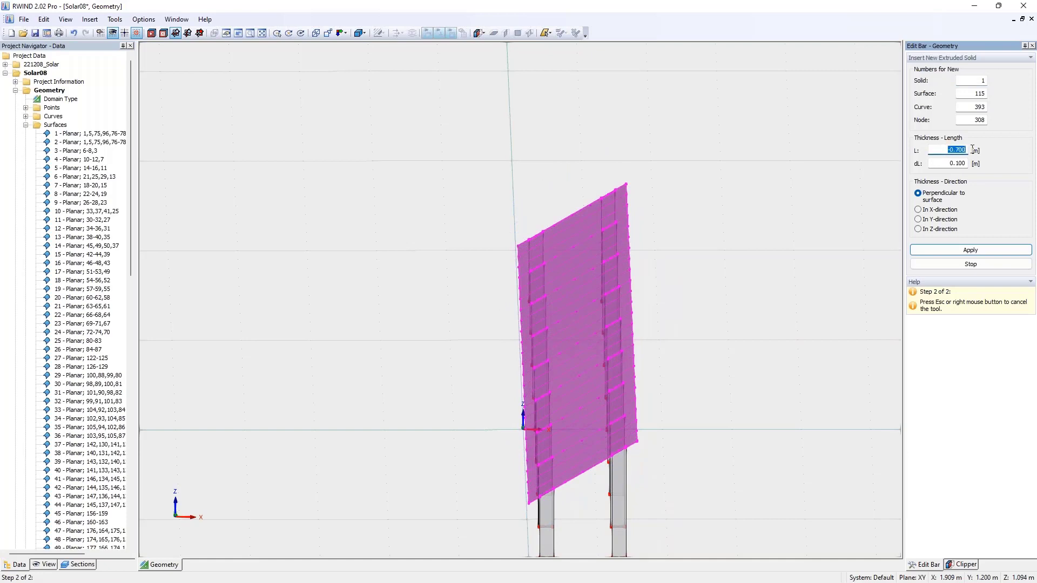
{"action": "type", "text": ",1"}
{"action": "left_click", "coordinate": [951, 163]}
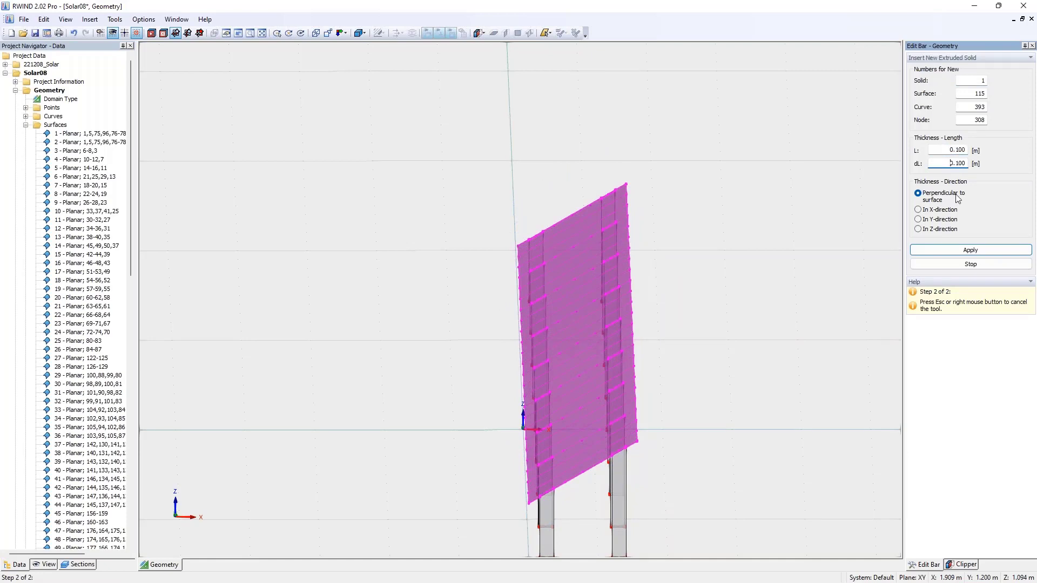
{"action": "left_click", "coordinate": [761, 244]}
- Save the Solar08 model and close it to return to the 221208_Solar project
{"action": "scroll", "coordinate": [713, 265], "scroll_direction": "down", "scroll_amount": 2}
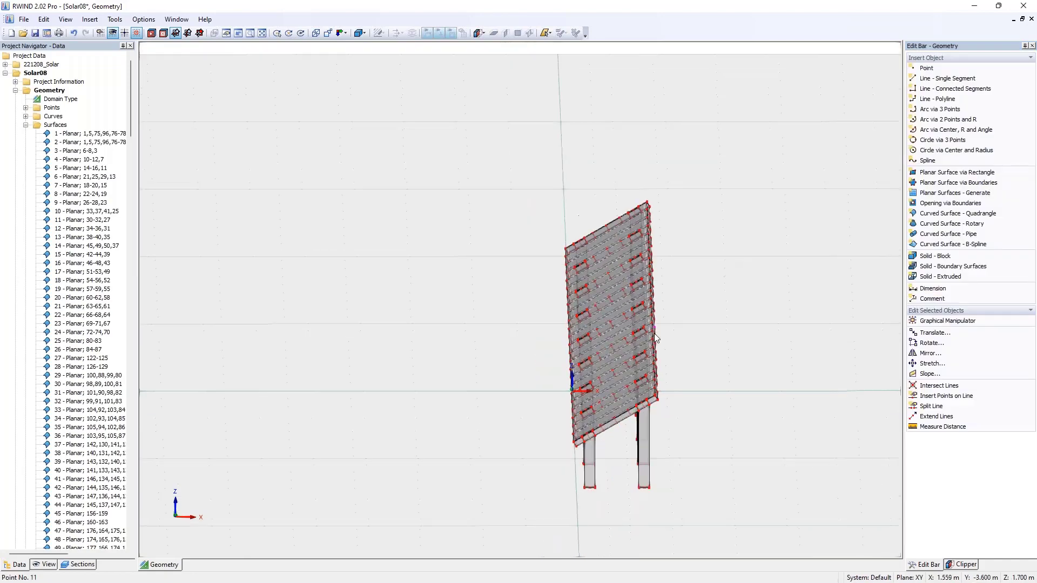
{"action": "middle_click_drag", "start_coordinate": [654, 333], "coordinate": [674, 264], "text": "ctrl"}
{"action": "scroll", "coordinate": [743, 319], "scroll_direction": "down", "scroll_amount": 2}
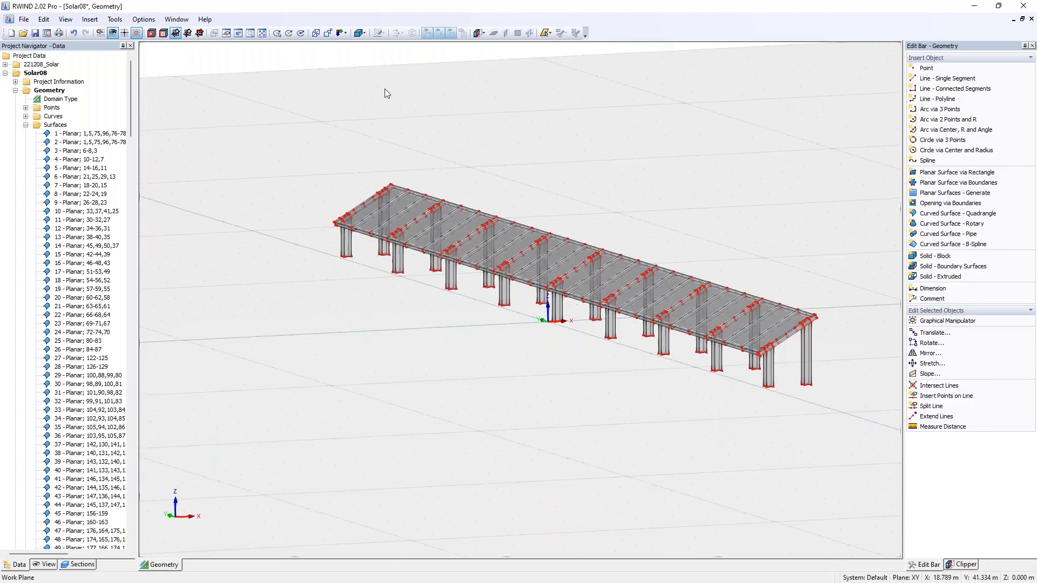
{"action": "left_click", "coordinate": [35, 33]}
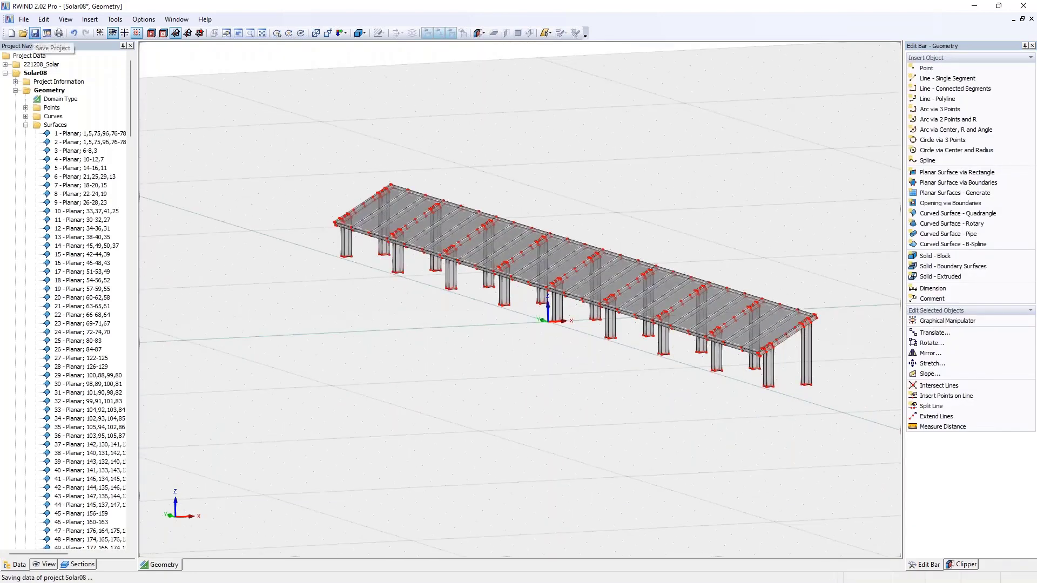
{"action": "left_click", "coordinate": [1030, 19]}
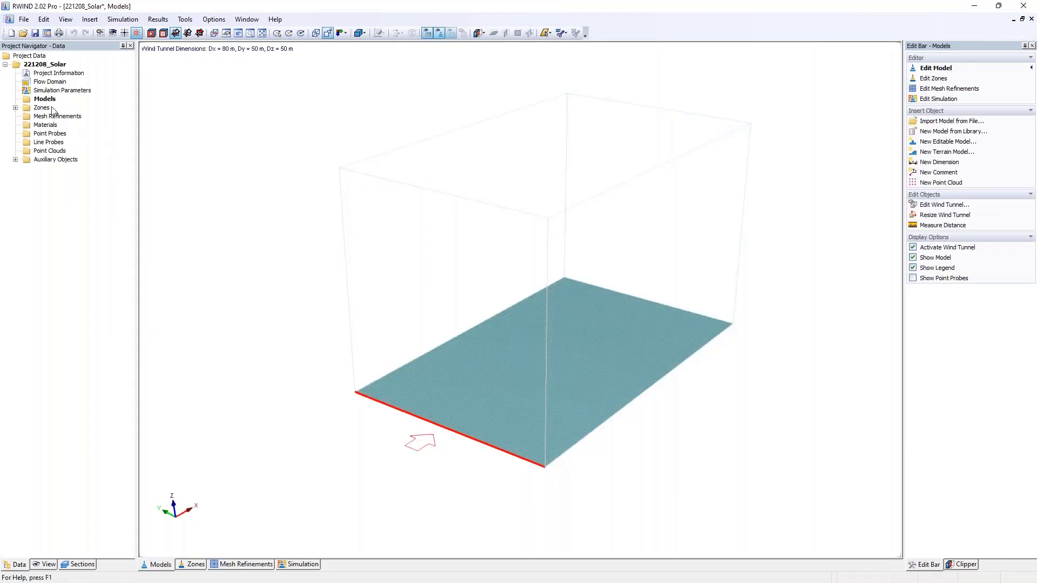
- Insert the Solar08 model from the Demo library in front of the tunnel, without adjusting its dimensions to the wind tunnel
{"action": "right_click", "coordinate": [52, 102]}
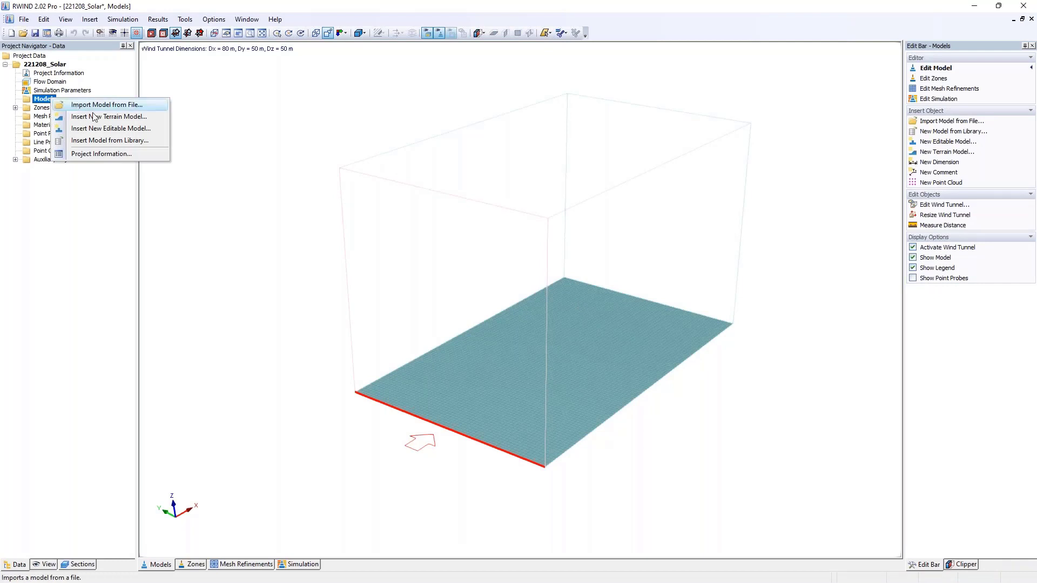
{"action": "left_click", "coordinate": [125, 143]}
{"action": "scroll", "coordinate": [556, 290], "scroll_direction": "down", "scroll_amount": 5}
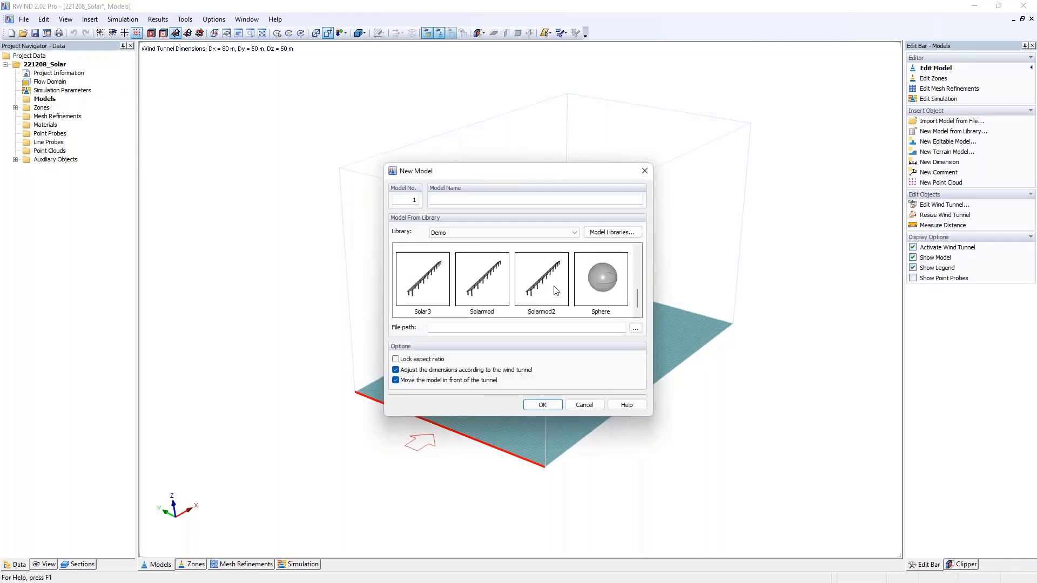
{"action": "scroll", "coordinate": [578, 300], "scroll_direction": "up", "scroll_amount": 3}
{"action": "left_click", "coordinate": [528, 285]}
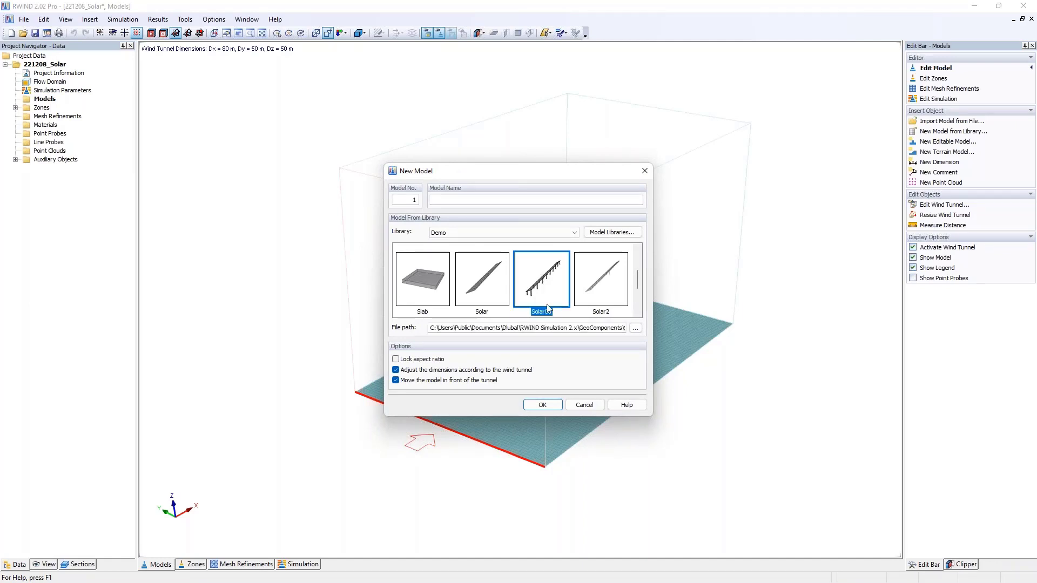
{"action": "left_click", "coordinate": [408, 372]}
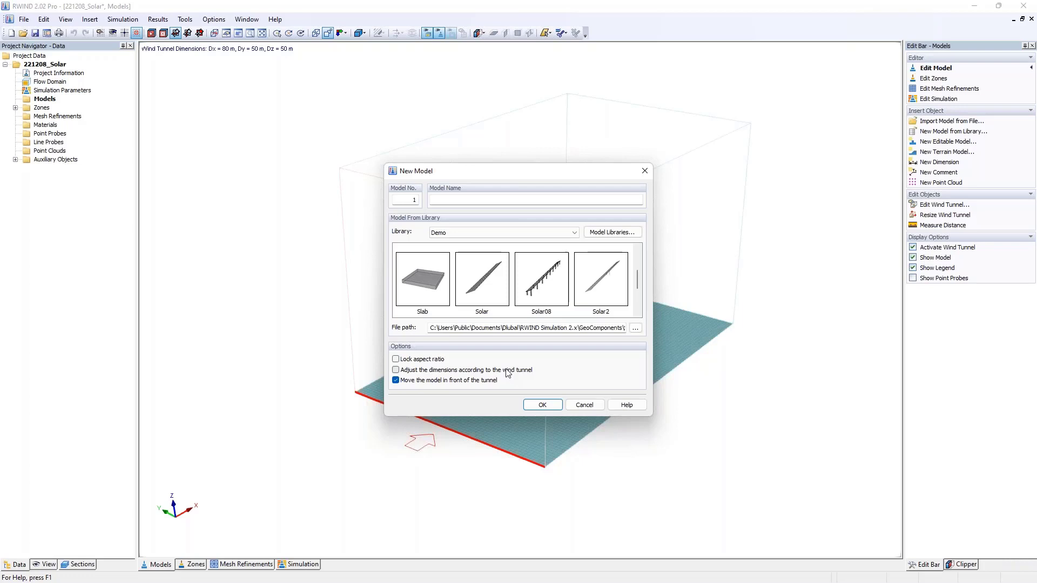
{"action": "scroll", "coordinate": [515, 293], "scroll_direction": "up", "scroll_amount": 1}
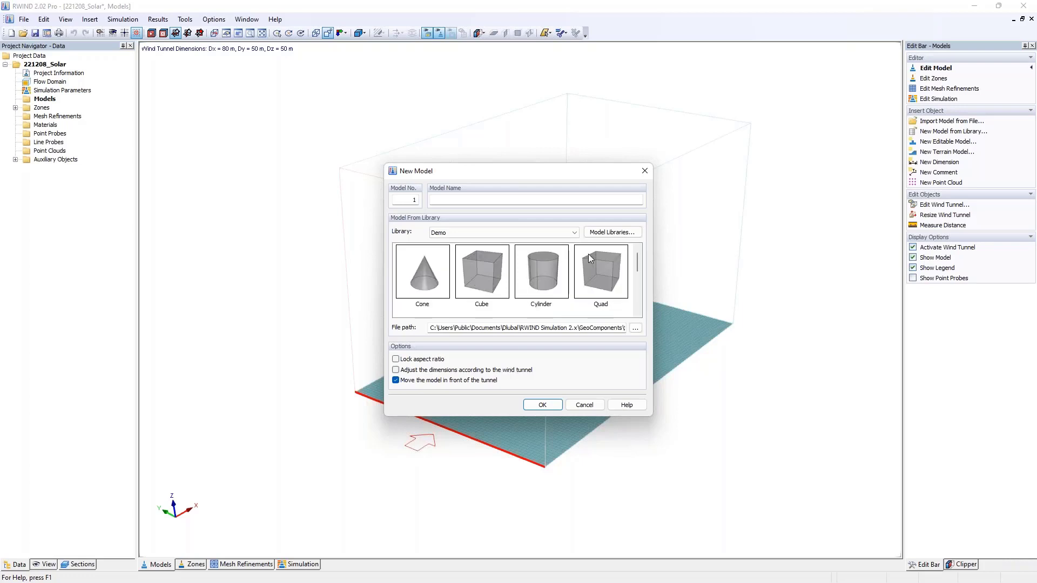
{"action": "scroll", "coordinate": [585, 273], "scroll_direction": "down", "scroll_amount": 2}
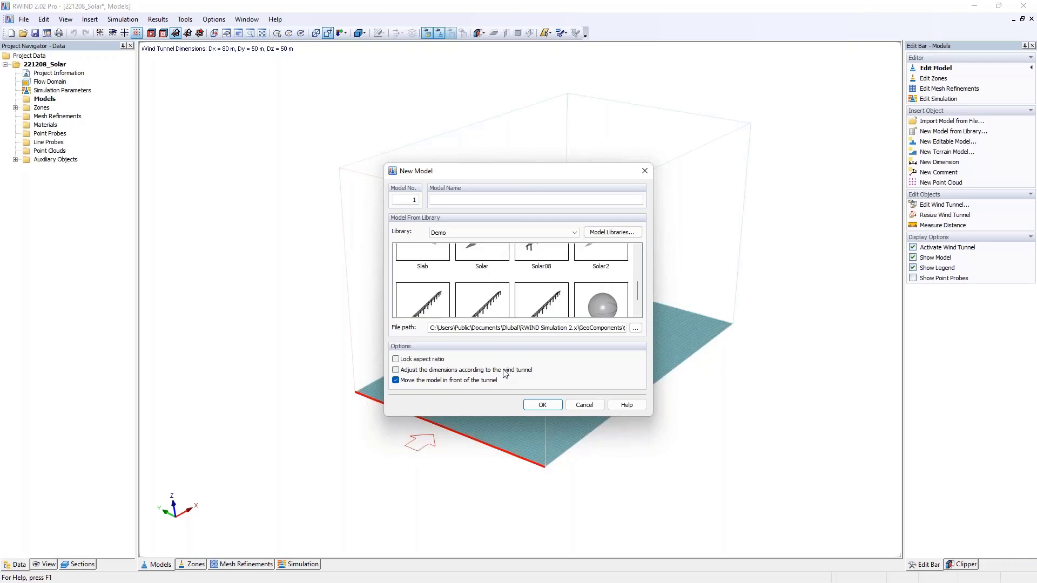
{"action": "left_click", "coordinate": [552, 265]}
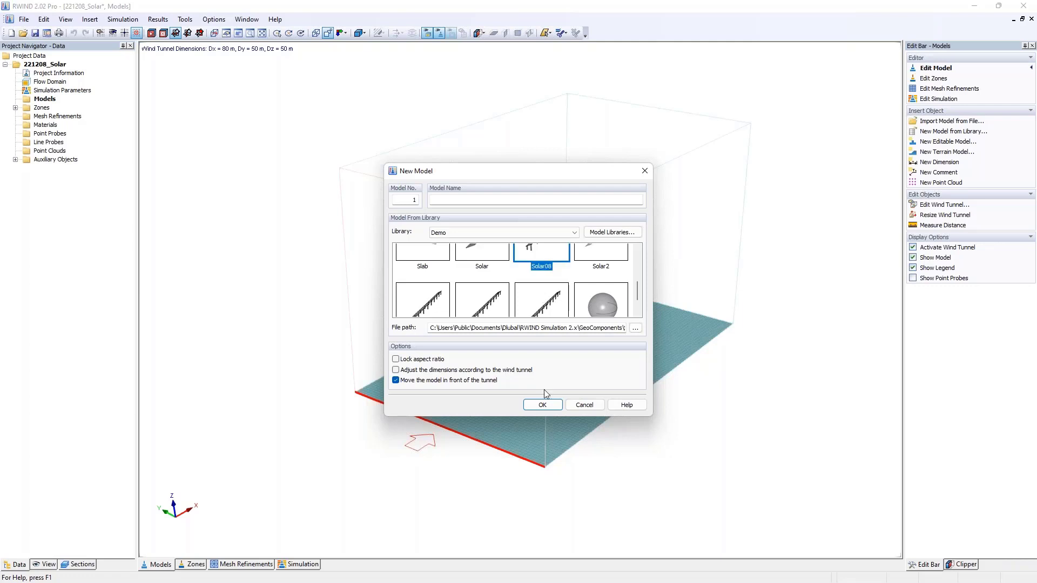
{"action": "left_click", "coordinate": [541, 405]}
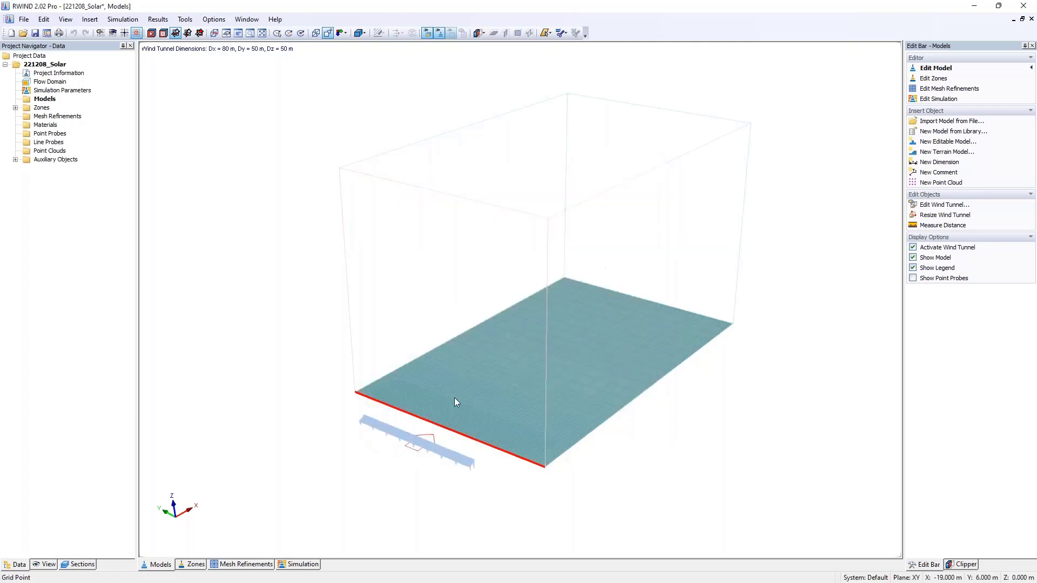
- Check the inserted solar row's original dimensions in its object information
{"action": "double_click", "coordinate": [452, 458]}
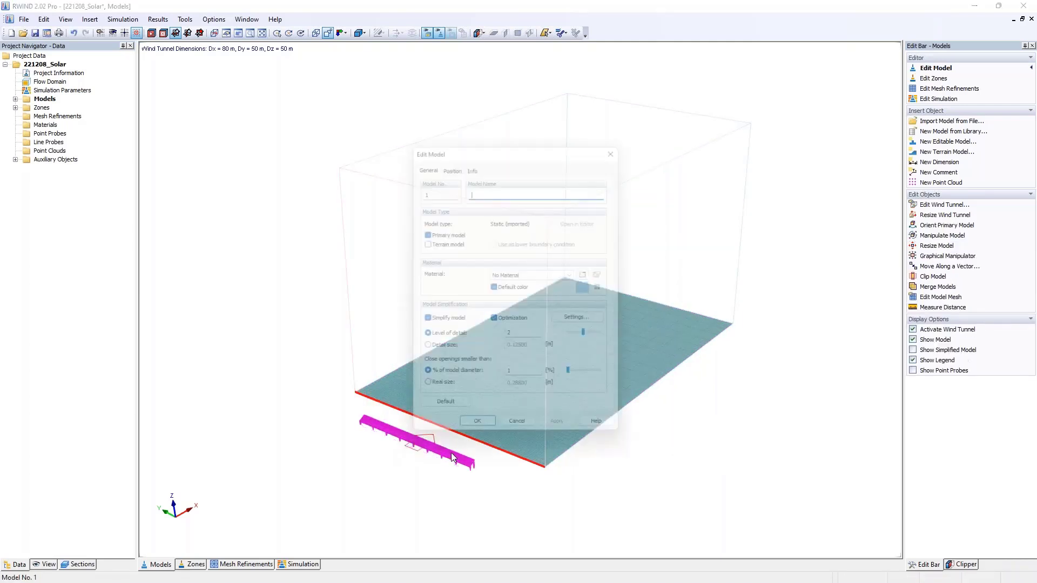
{"action": "left_click", "coordinate": [471, 160]}
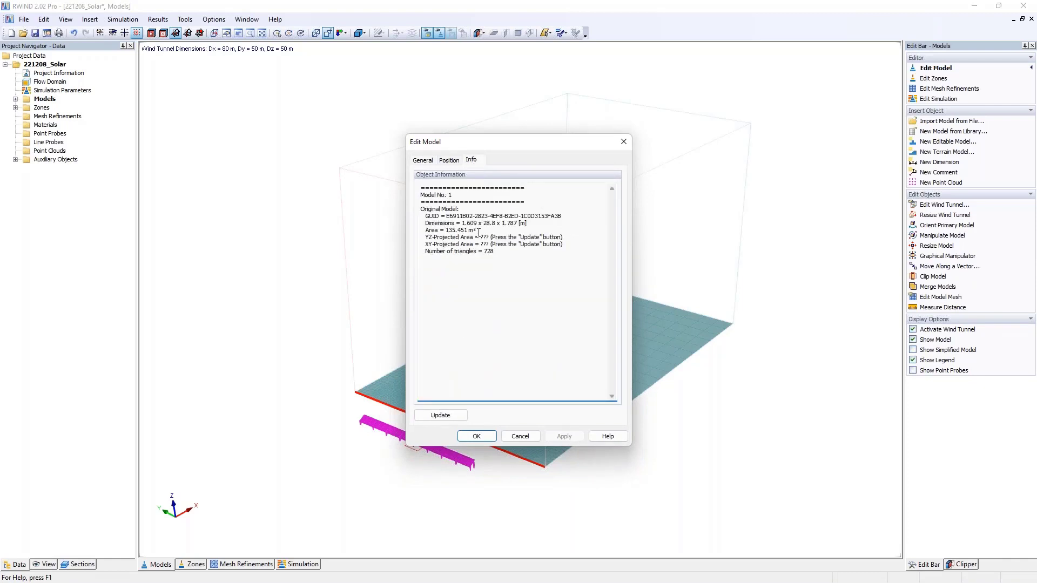
{"action": "left_click_drag", "start_coordinate": [462, 223], "coordinate": [522, 221]}
{"action": "left_click", "coordinate": [624, 143]}
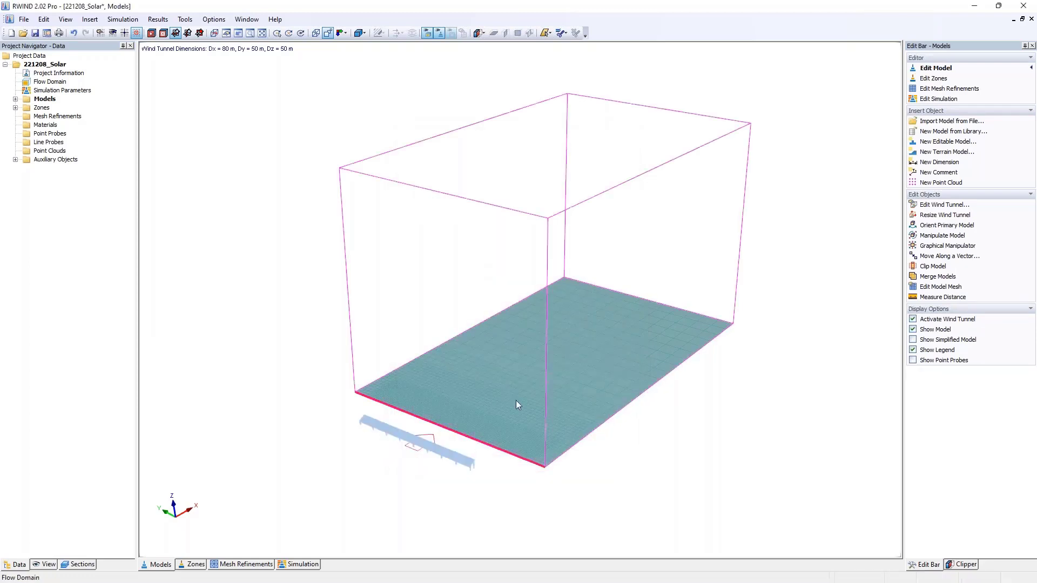
- Set the solar row's simplification level of detail to 4 and dismiss the opening-size notice permanently
{"action": "double_click", "coordinate": [394, 427]}
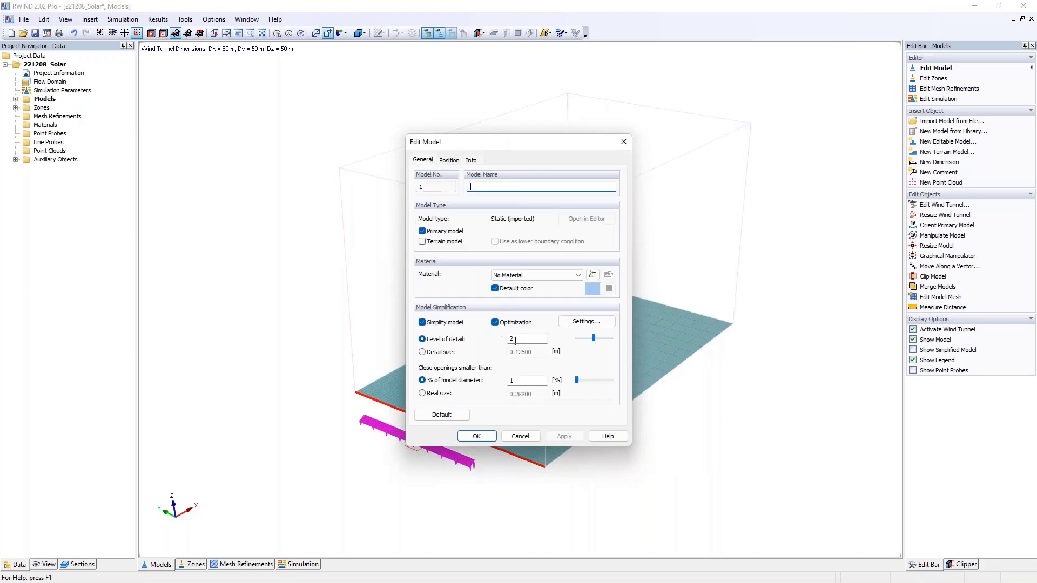
{"action": "double_click", "coordinate": [515, 339]}
{"action": "type", "text": "4"}
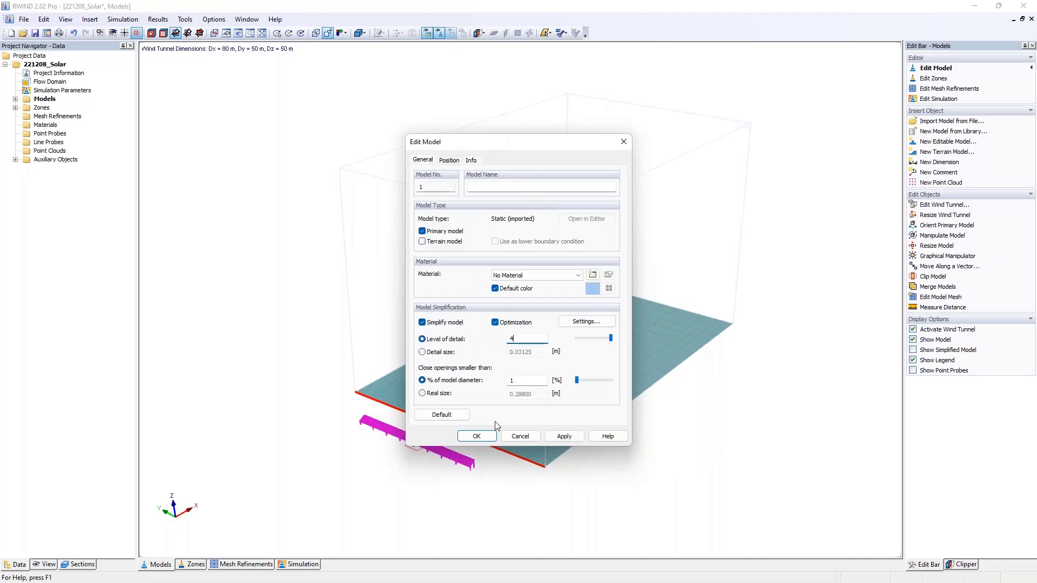
{"action": "left_click", "coordinate": [476, 436]}
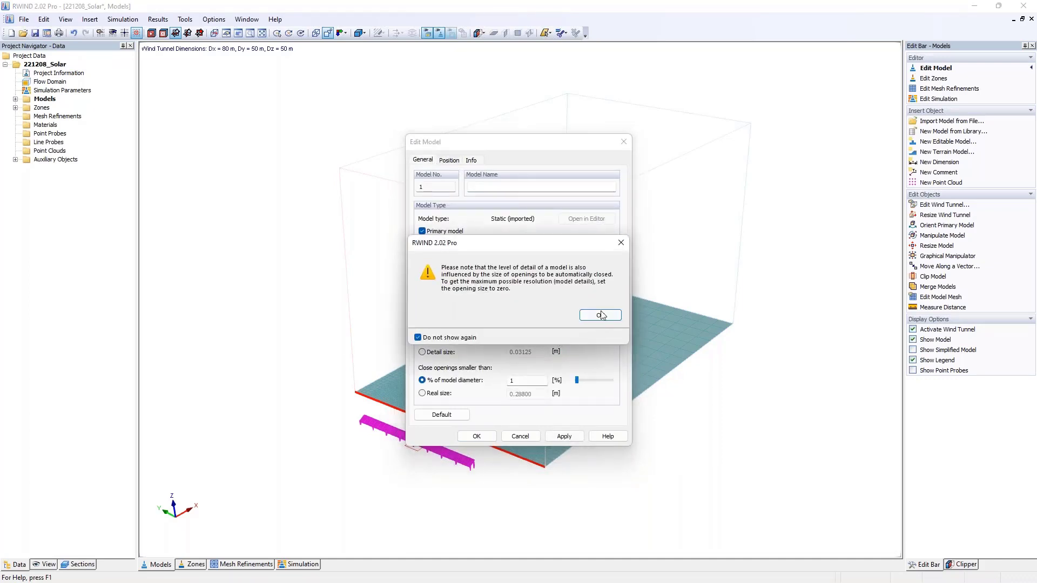
{"action": "left_click", "coordinate": [600, 314]}
- Adjust the wind tunnel dimensions automatically to fit the inserted solar row
{"action": "middle_click_drag", "start_coordinate": [429, 409], "coordinate": [471, 358], "text": "ctrl"}
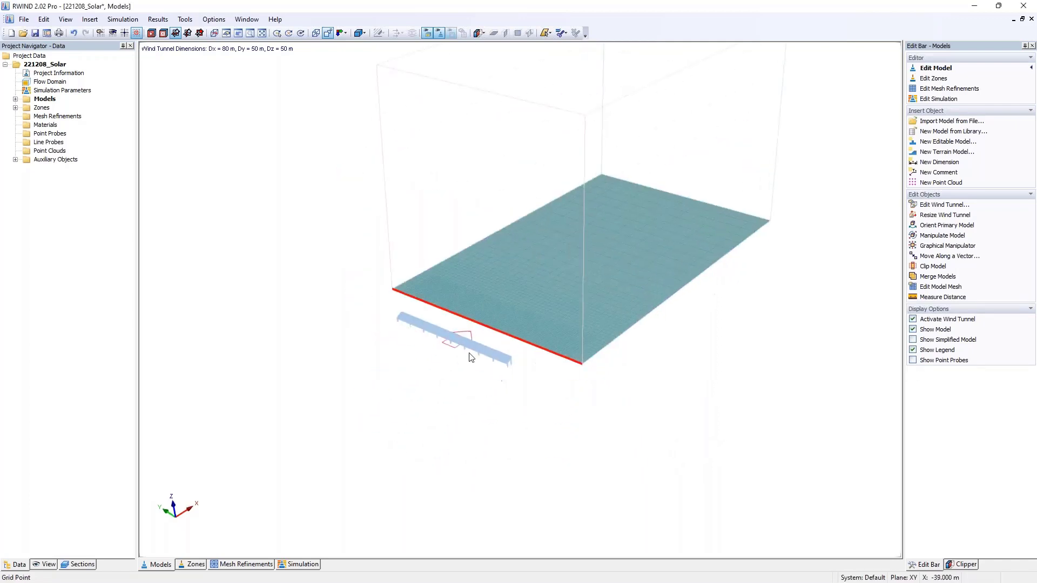
{"action": "scroll", "coordinate": [470, 358], "scroll_direction": "up", "scroll_amount": 5}
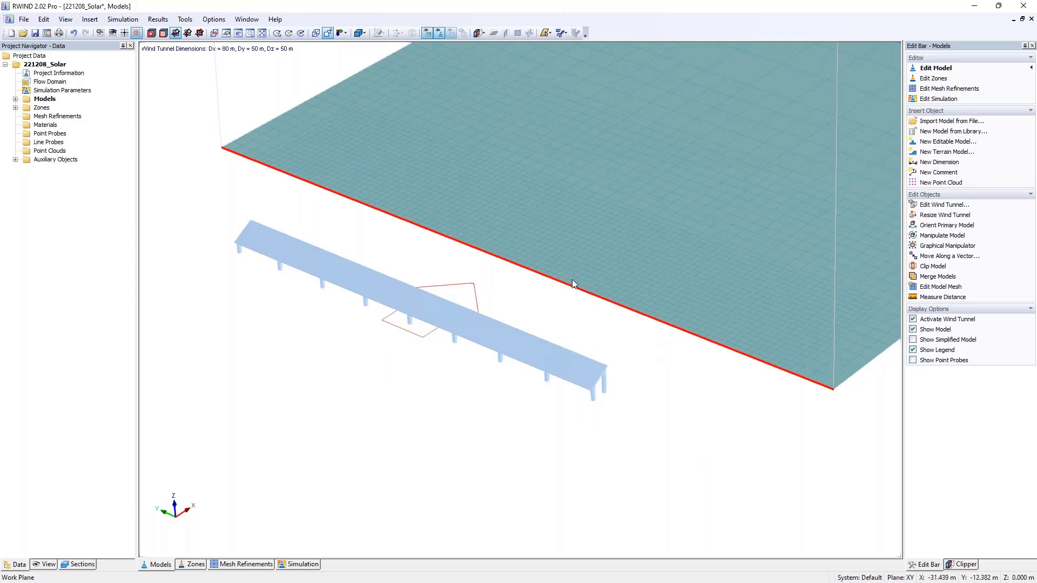
{"action": "double_click", "coordinate": [34, 82]}
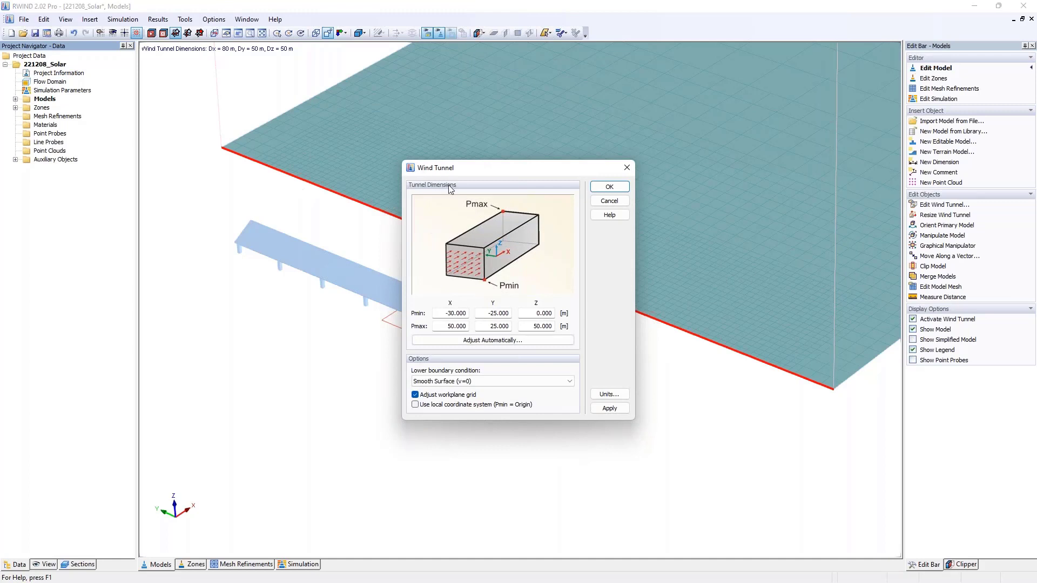
{"action": "left_click", "coordinate": [471, 340]}
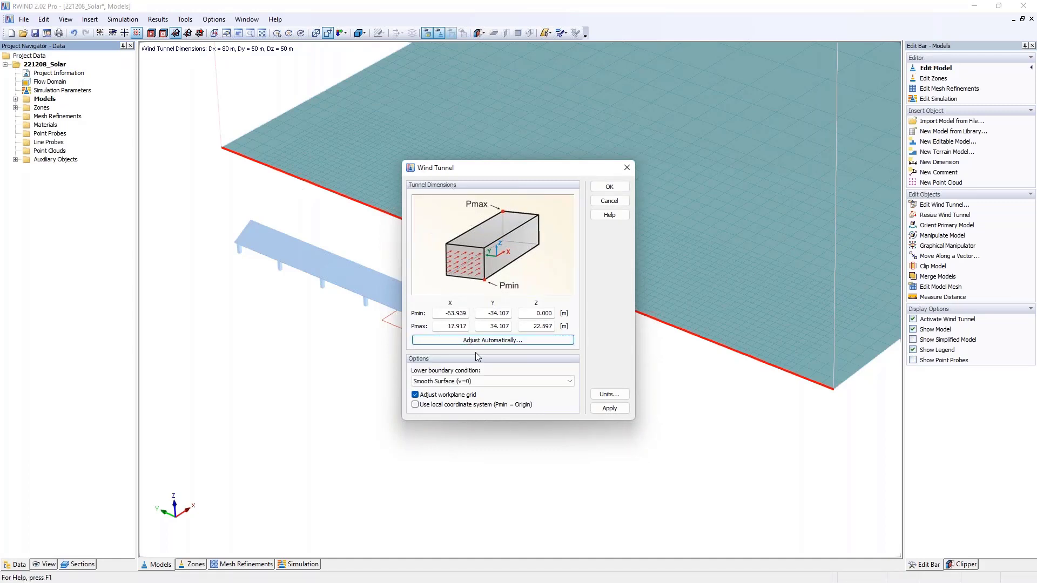
{"action": "left_click", "coordinate": [600, 187]}
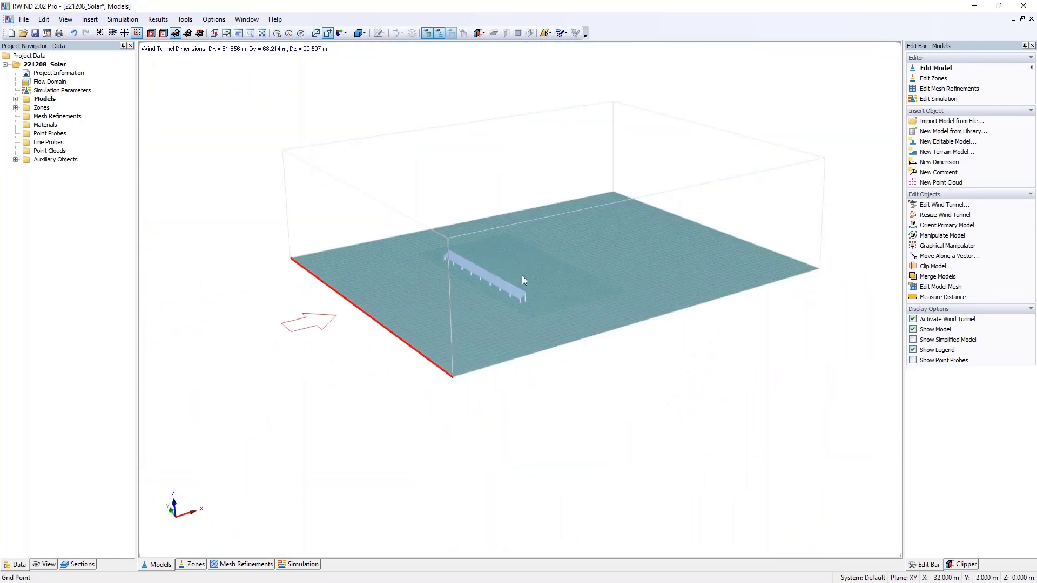
- Display the simplified model to inspect the shrink-wrapped mesh at the end supports of the solar row, and hide it again
{"action": "scroll", "coordinate": [502, 267], "scroll_direction": "up", "scroll_amount": 5}
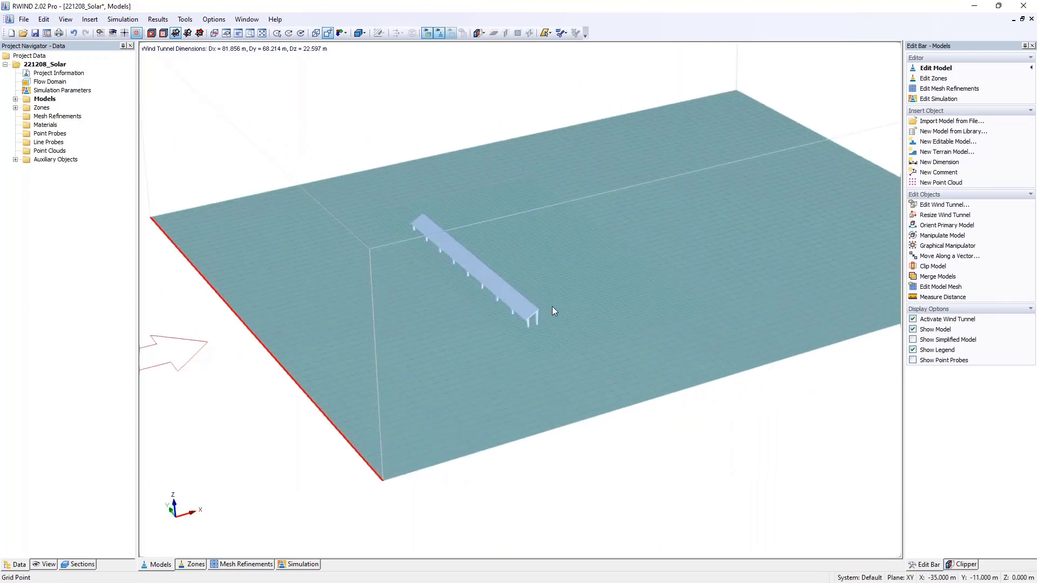
{"action": "left_click", "coordinate": [936, 339]}
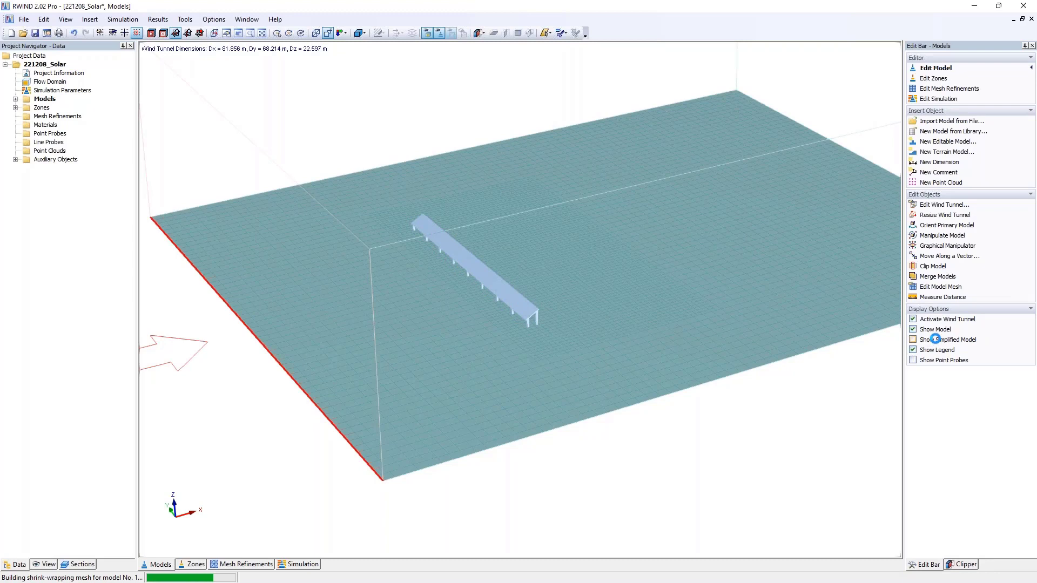
{"action": "left_click", "coordinate": [936, 339]}
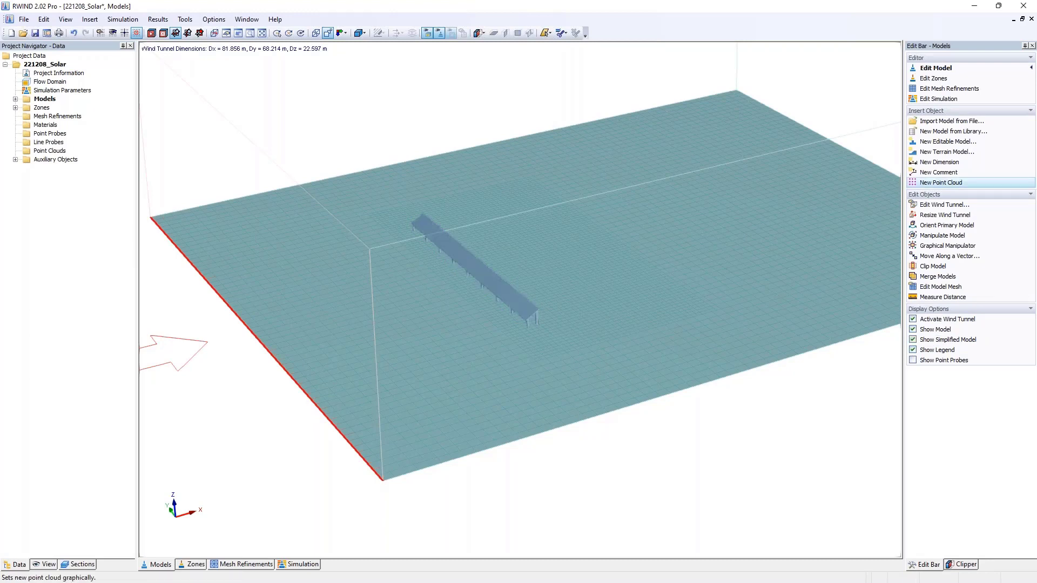
{"action": "scroll", "coordinate": [517, 309], "scroll_direction": "up", "scroll_amount": 5}
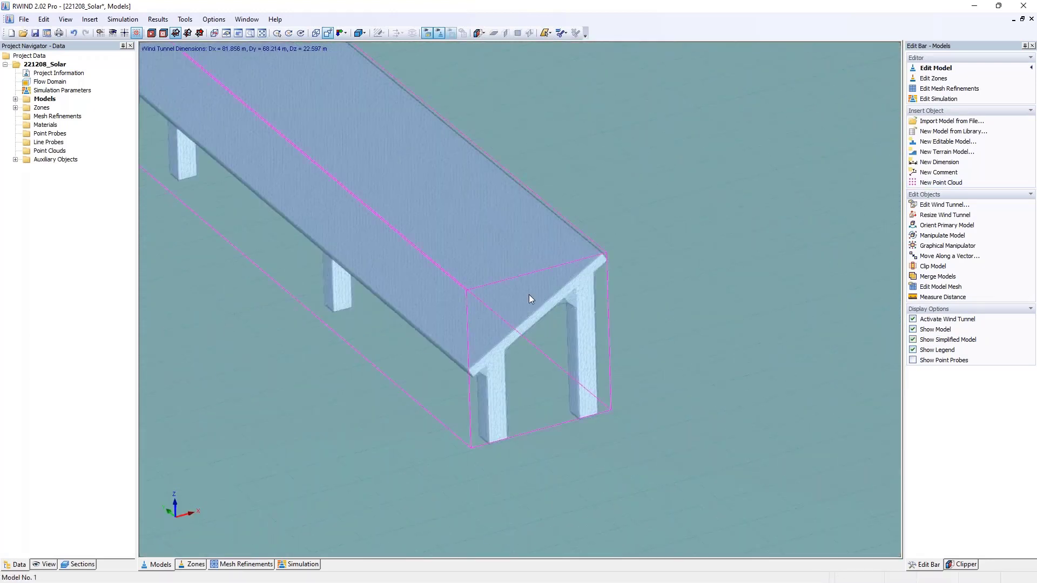
{"action": "scroll", "coordinate": [503, 397], "scroll_direction": "up", "scroll_amount": 3}
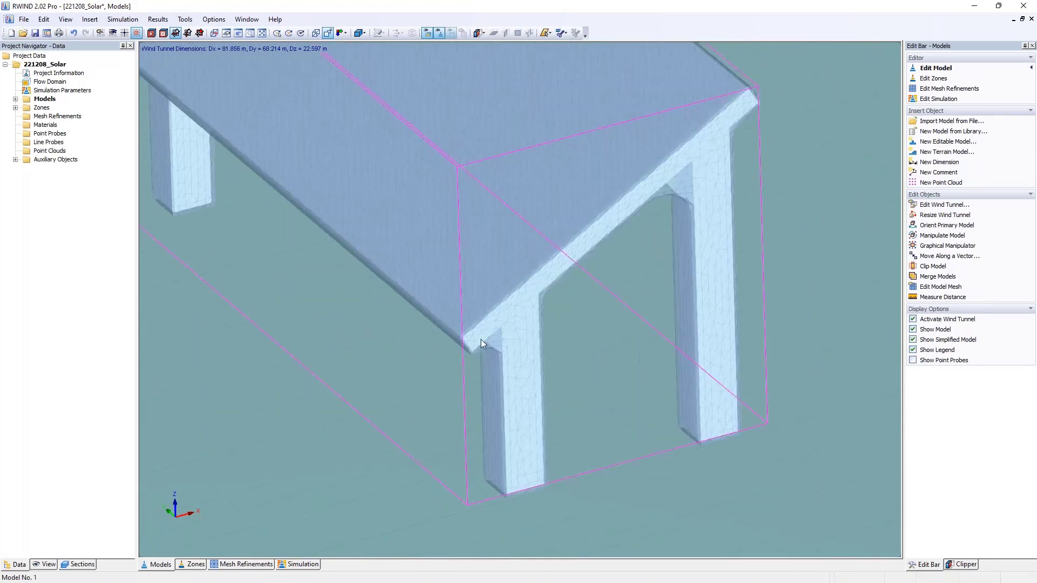
{"action": "mouse_move", "coordinate": [509, 344]}
{"action": "middle_mouse_down", "text": "ctrl"}
{"action": "mouse_move", "coordinate": [429, 260]}
{"action": "mouse_move", "coordinate": [364, 215]}
{"action": "mouse_move", "coordinate": [501, 335]}
{"action": "middle_mouse_up", "text": "ctrl"}
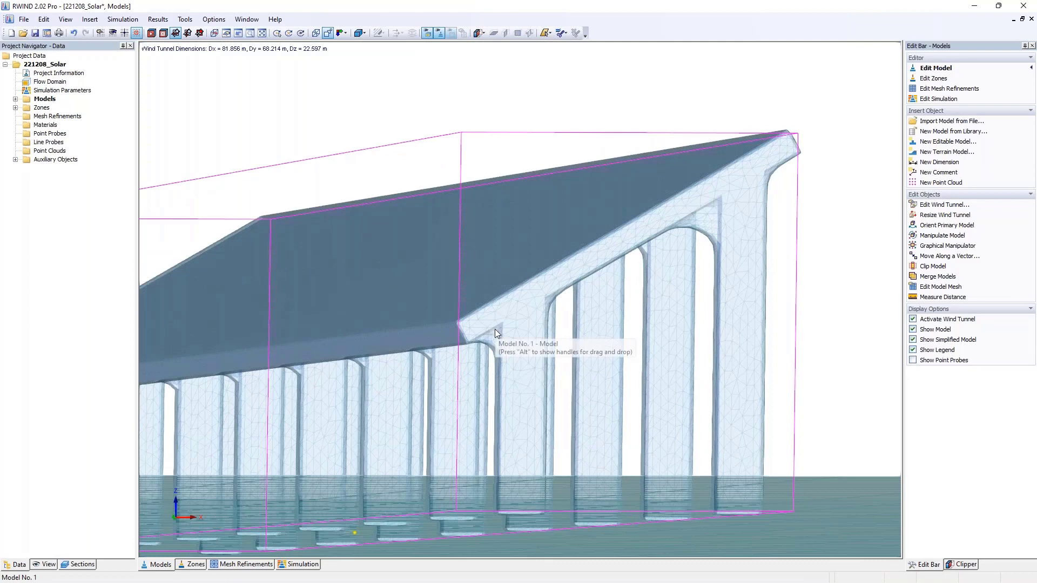
{"action": "middle_click_drag", "start_coordinate": [550, 159], "coordinate": [629, 181], "text": "ctrl"}
{"action": "scroll", "coordinate": [597, 199], "scroll_direction": "down", "scroll_amount": 6}
{"action": "left_click", "coordinate": [911, 342]}
- Copy the solar row 9 times along a vector with dX 3.1 m, leaving dY and dZ at 0
{"action": "scroll", "coordinate": [796, 269], "scroll_direction": "down", "scroll_amount": 5}
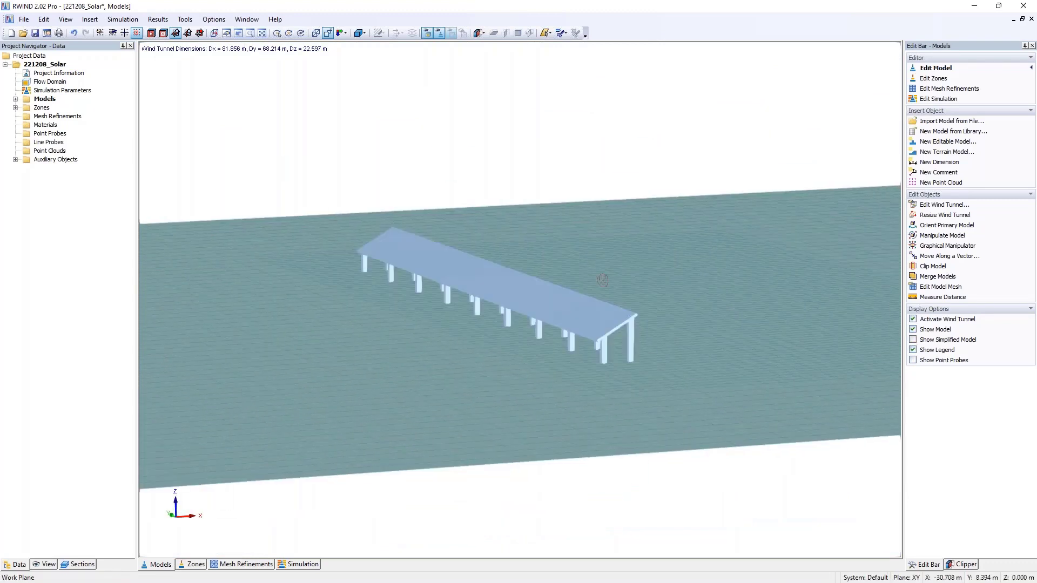
{"action": "left_click", "coordinate": [521, 241]}
{"action": "middle_click_drag", "start_coordinate": [520, 240], "coordinate": [575, 261], "text": "ctrl"}
{"action": "scroll", "coordinate": [576, 262], "scroll_direction": "down", "scroll_amount": 3}
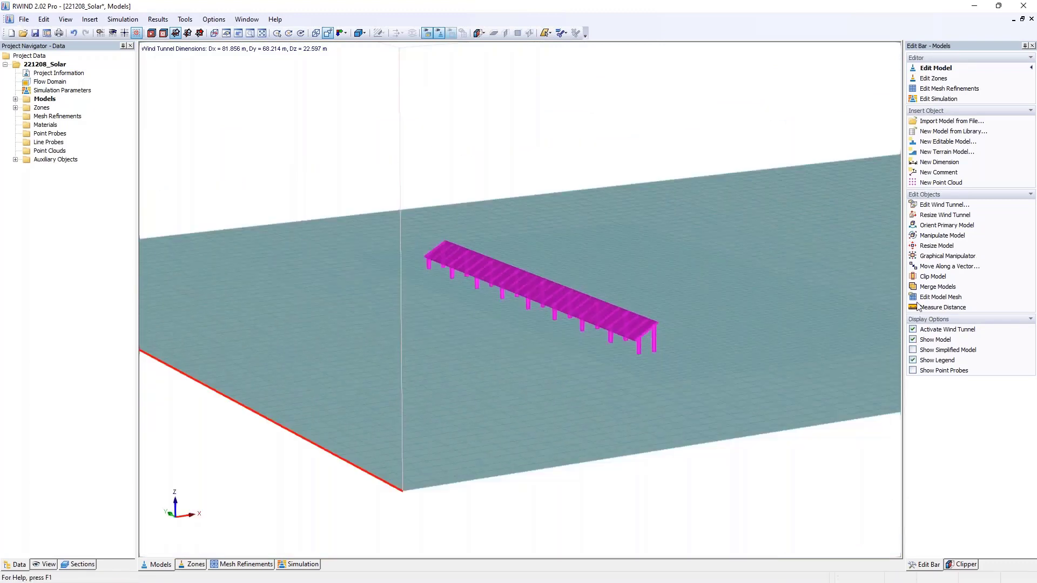
{"action": "left_click", "coordinate": [949, 266]}
{"action": "type", "text": "3,1"}
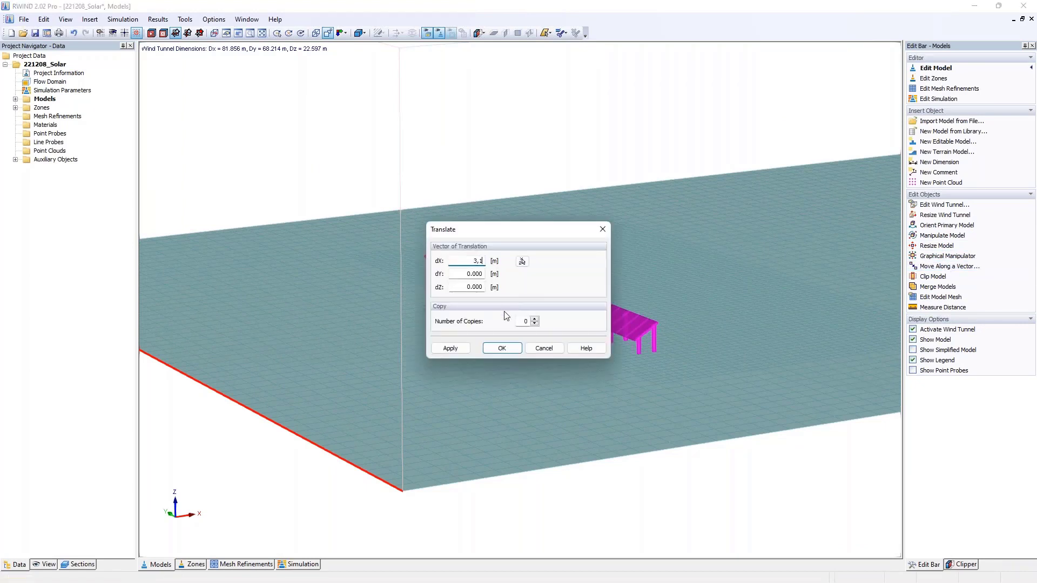
{"action": "double_click", "coordinate": [527, 321]}
{"action": "type", "text": "9"}
{"action": "left_click", "coordinate": [503, 348]}
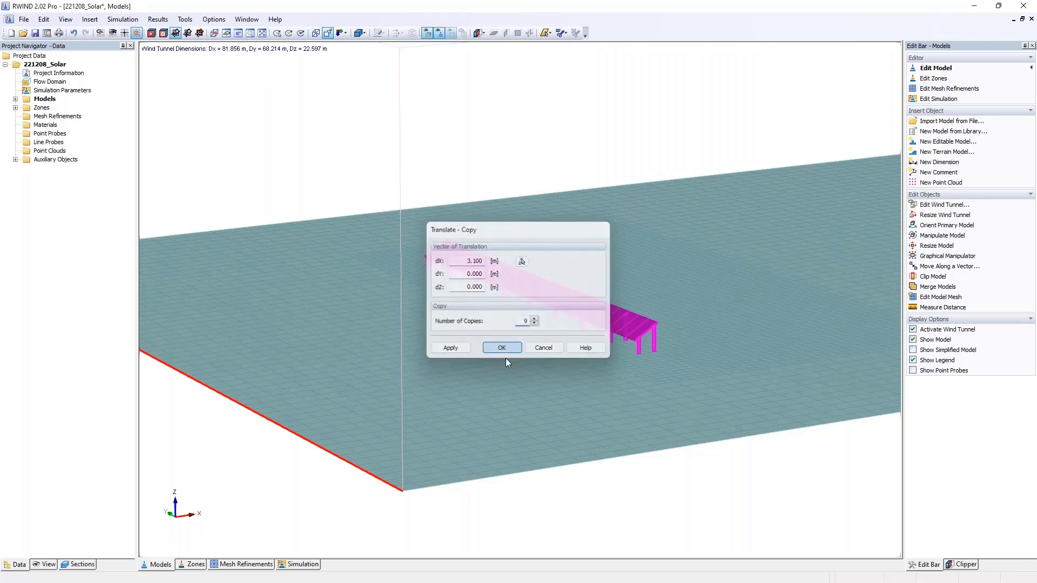
- Adjust the wind tunnel dimensions automatically to enclose the original solar row and all its copies
{"action": "middle_click_drag", "start_coordinate": [780, 354], "coordinate": [628, 346]}
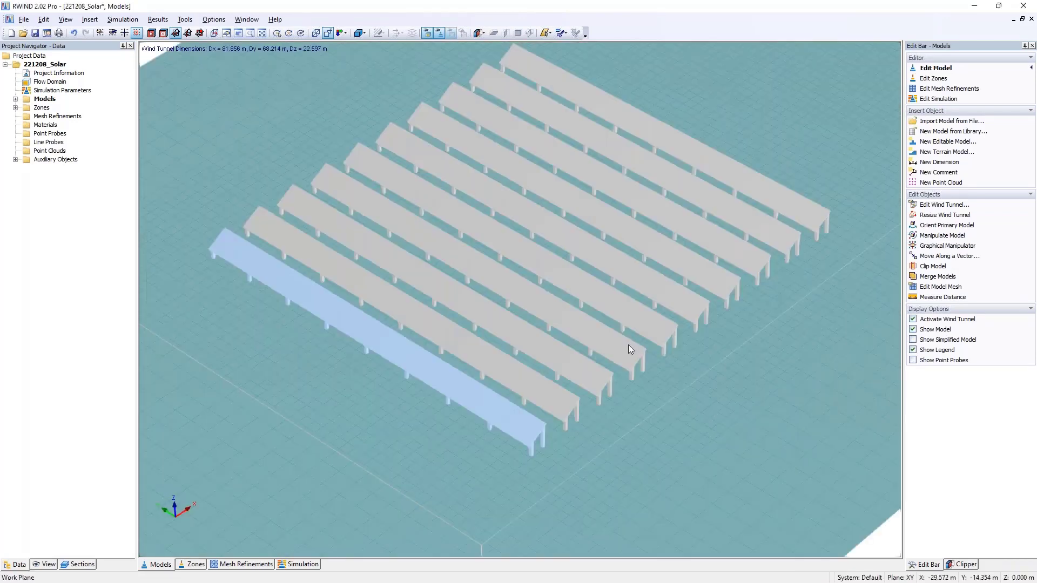
{"action": "middle_click_drag", "start_coordinate": [590, 388], "coordinate": [318, 374], "text": "ctrl"}
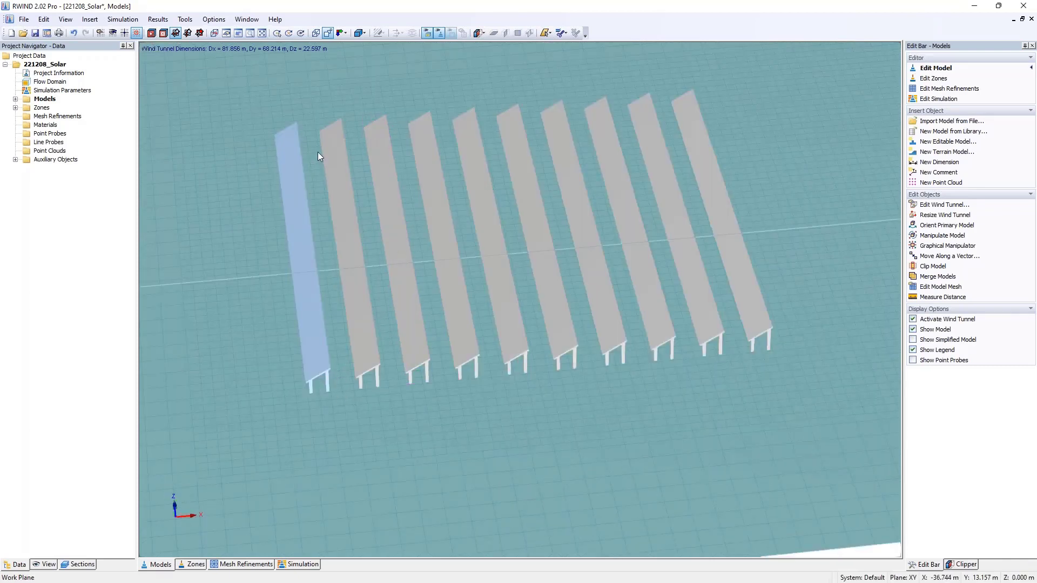
{"action": "middle_click_drag", "start_coordinate": [301, 215], "coordinate": [570, 250], "text": "ctrl"}
{"action": "double_click", "coordinate": [53, 83]}
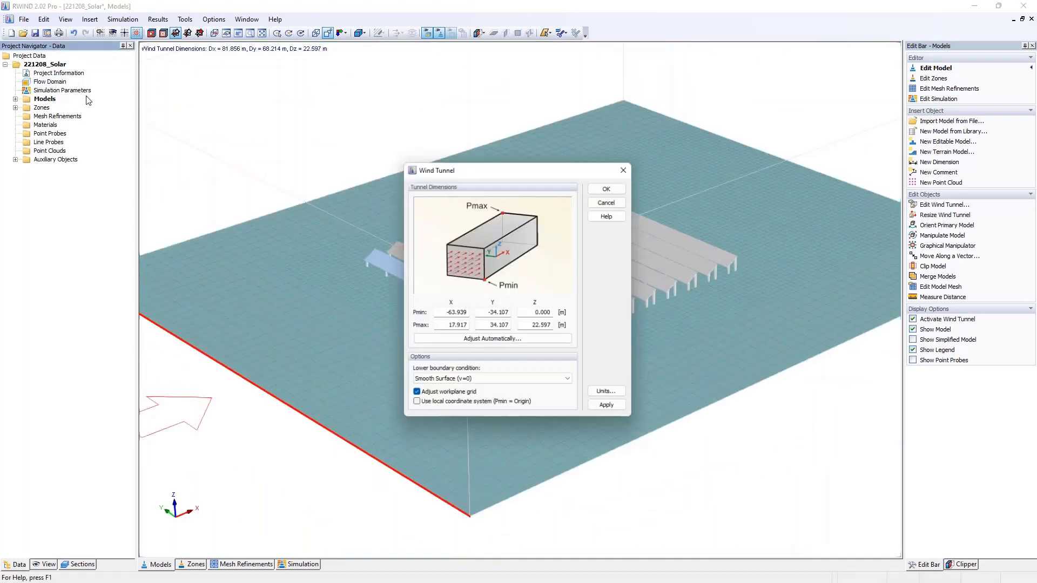
{"action": "left_click", "coordinate": [476, 342]}
{"action": "left_click", "coordinate": [478, 357]}
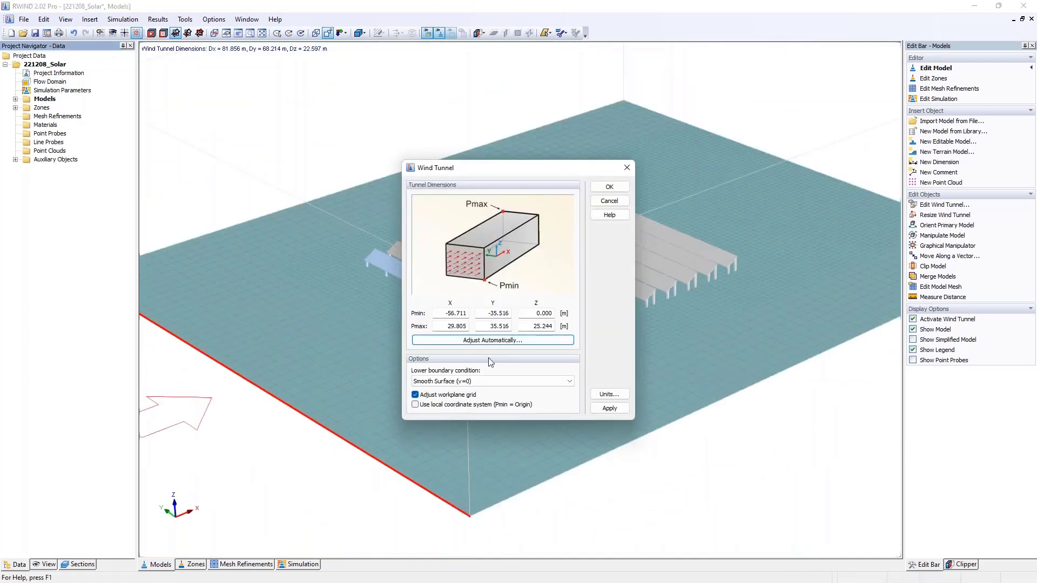
{"action": "left_click", "coordinate": [609, 186]}
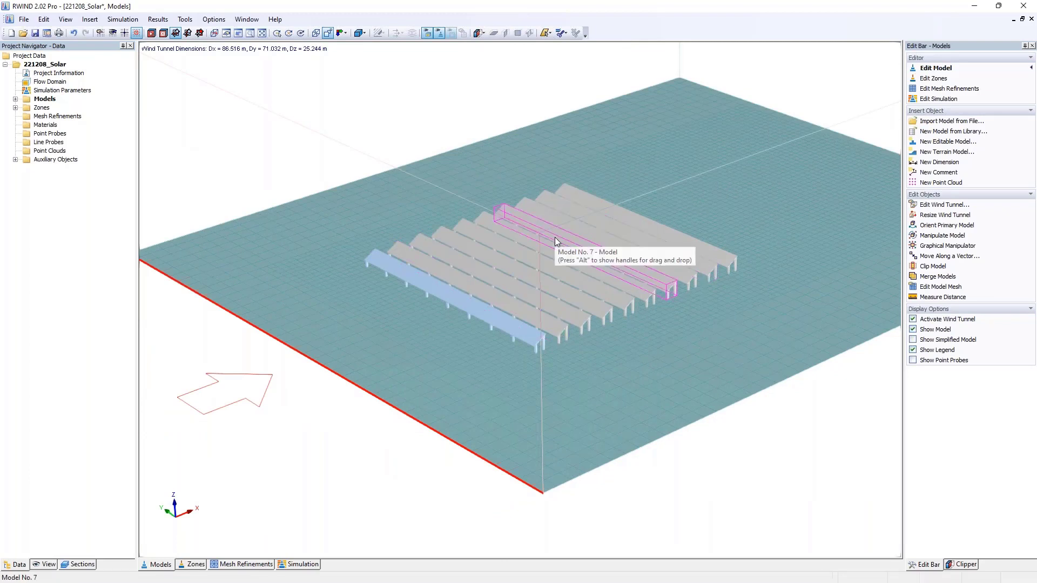
- Review the general simulation parameters and the wind speed and turbulence intensity profiles, and close them without changes
{"action": "left_click", "coordinate": [122, 19]}
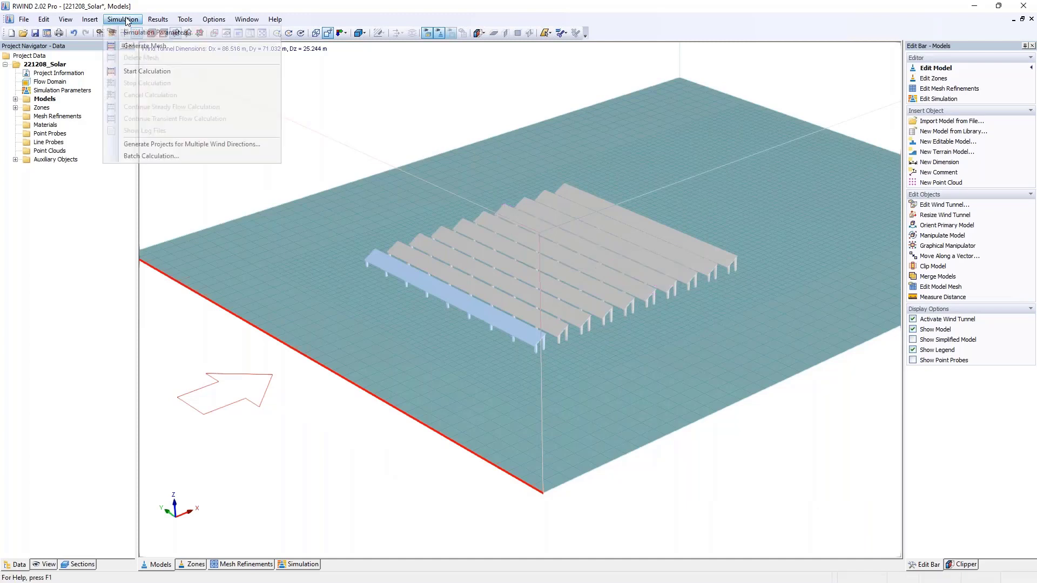
{"action": "left_click", "coordinate": [134, 34]}
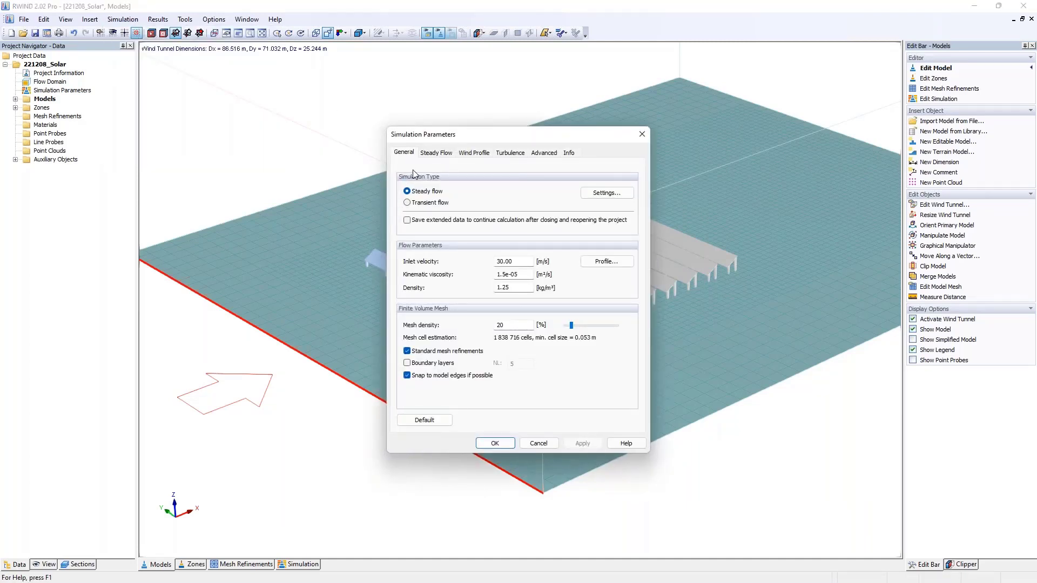
{"action": "left_click", "coordinate": [475, 154]}
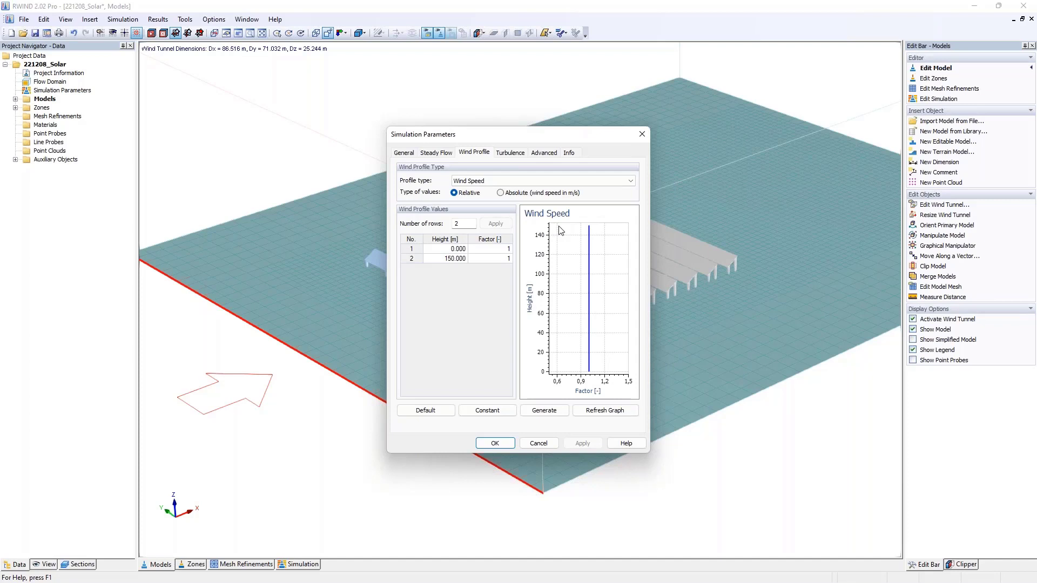
{"action": "left_click", "coordinate": [540, 181]}
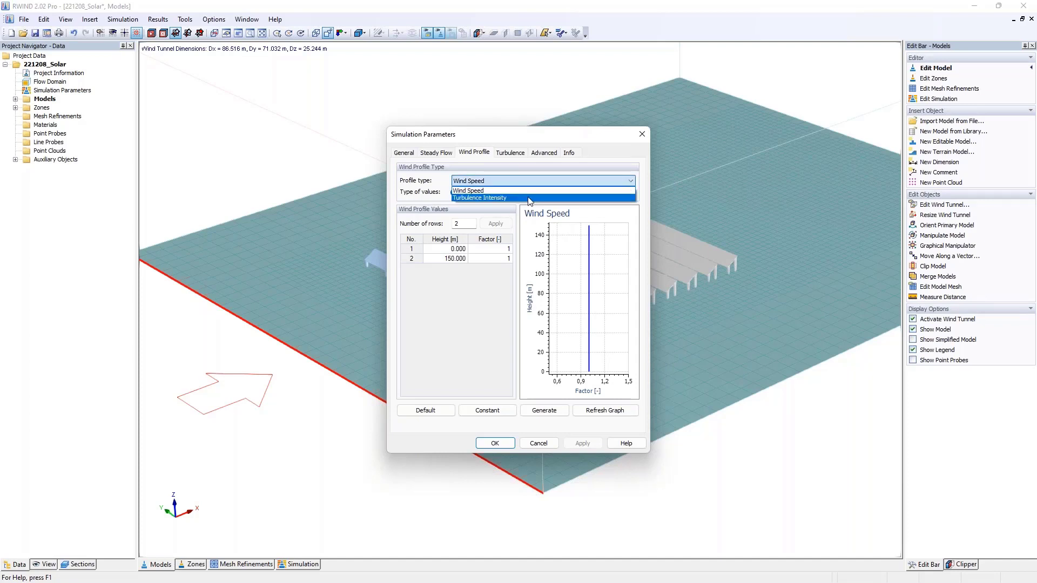
{"action": "left_click", "coordinate": [529, 198]}
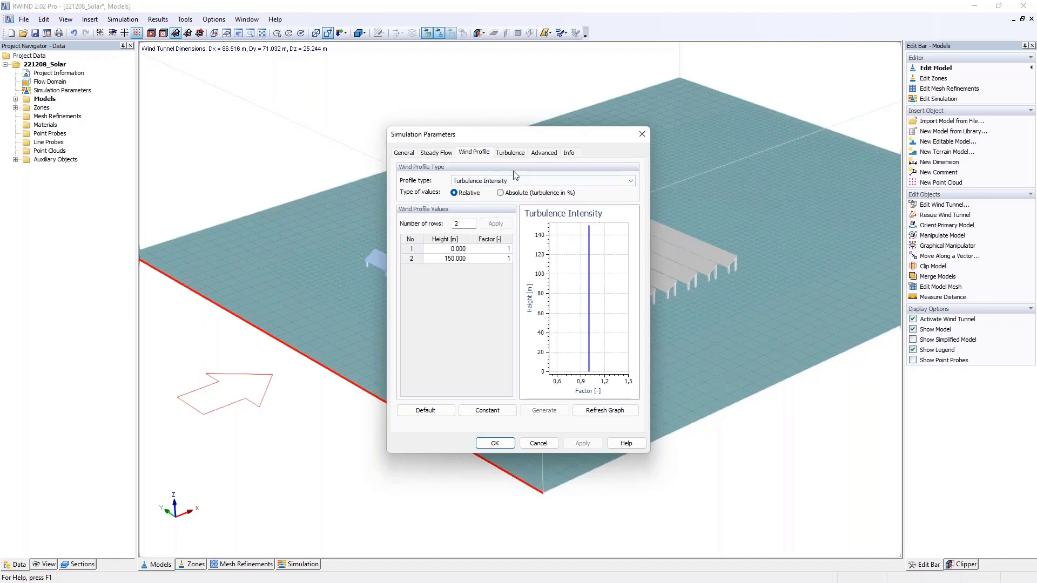
{"action": "left_click", "coordinate": [641, 135]}
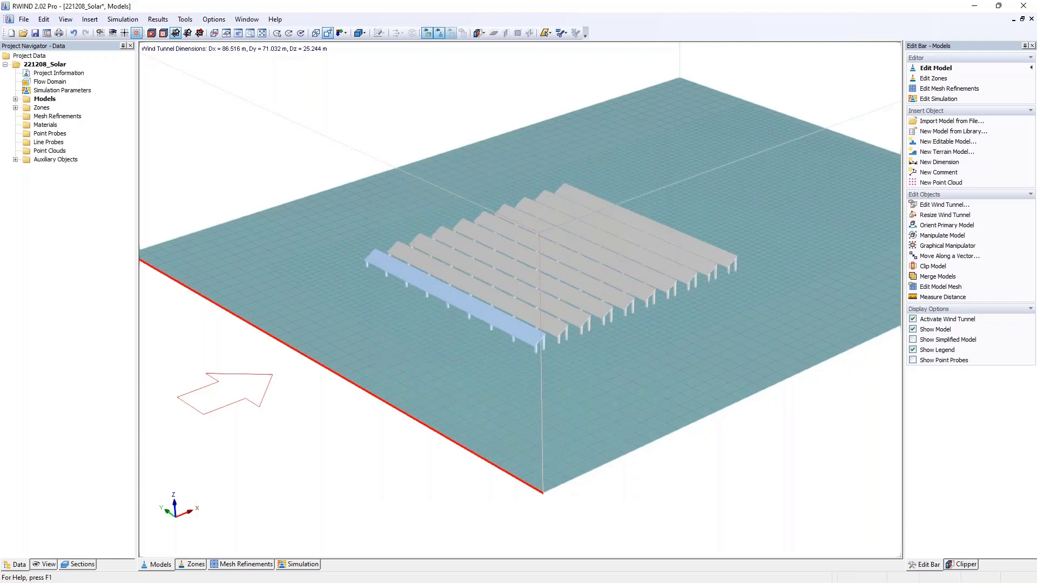
- Open the calculated project 11-1.1_ModEditor-Q2_noT from the 221208_Webinar group and view the surface pressure on the solar rows
{"action": "left_click", "coordinate": [47, 33]}
{"action": "left_click", "coordinate": [412, 173]}
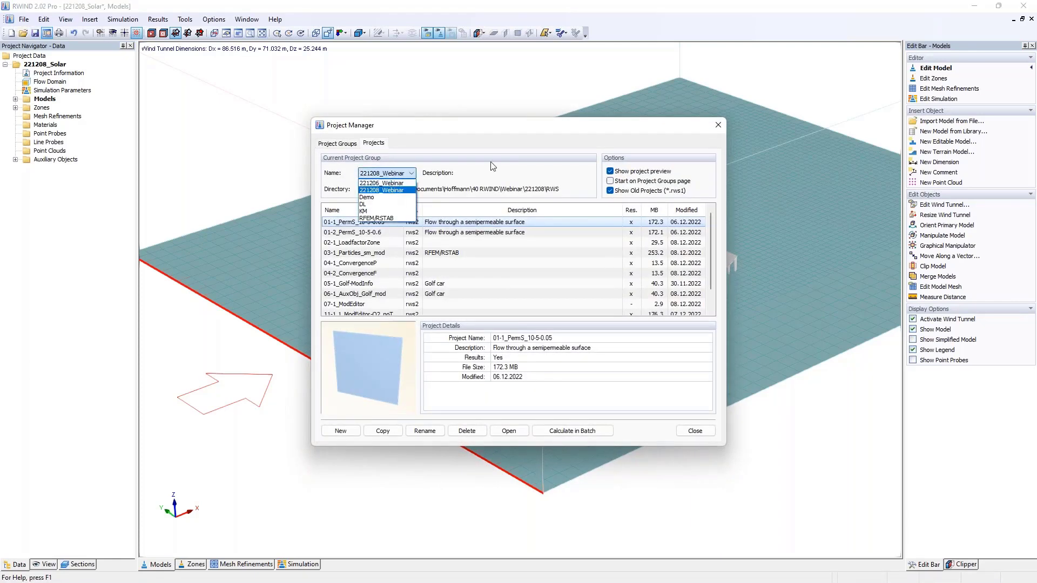
{"action": "left_click", "coordinate": [394, 191]}
{"action": "scroll", "coordinate": [470, 294], "scroll_direction": "down", "scroll_amount": 1}
{"action": "left_click", "coordinate": [393, 295]}
{"action": "double_click", "coordinate": [393, 295]}
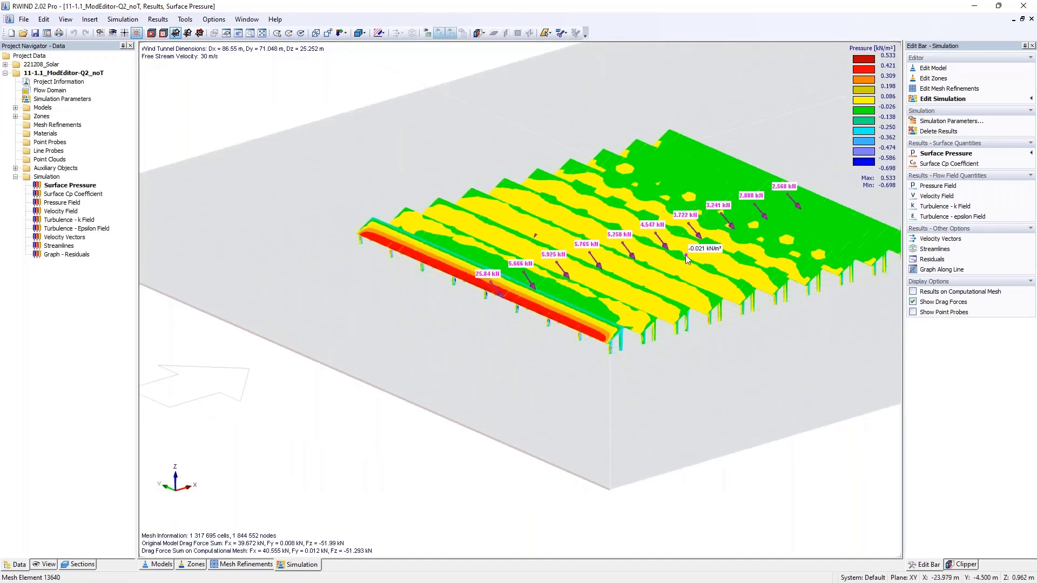
{"action": "middle_click_drag", "start_coordinate": [714, 288], "coordinate": [485, 322]}
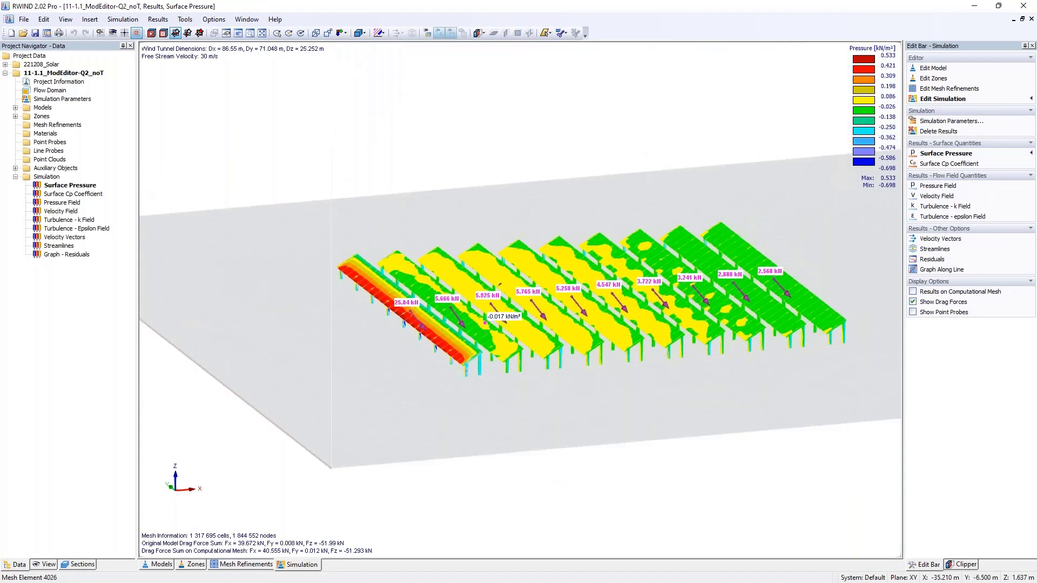
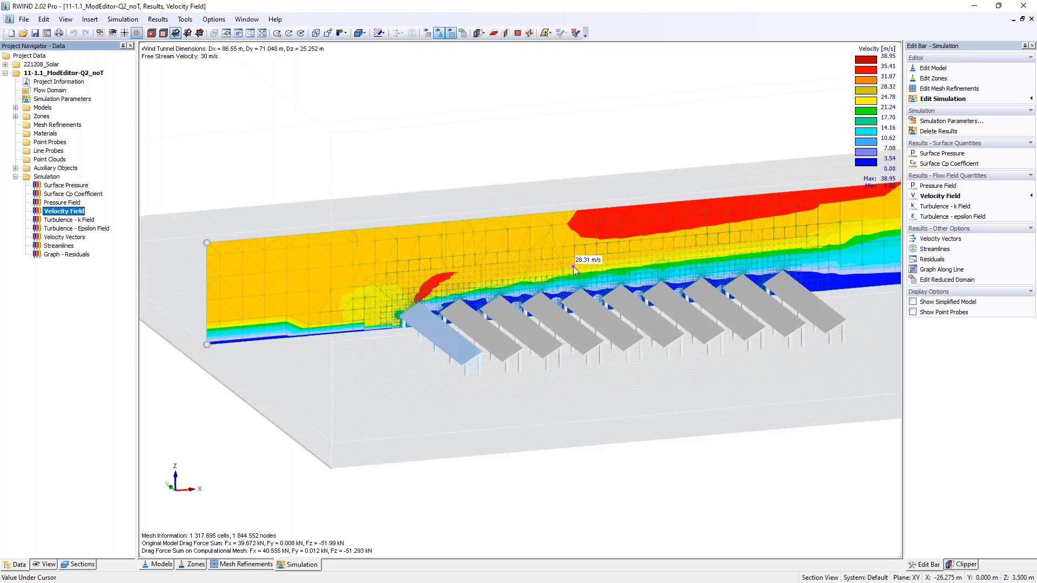
- Try 30 as the second-highest value of the velocity colour scale and discard the edit
{"action": "double_click", "coordinate": [872, 53]}
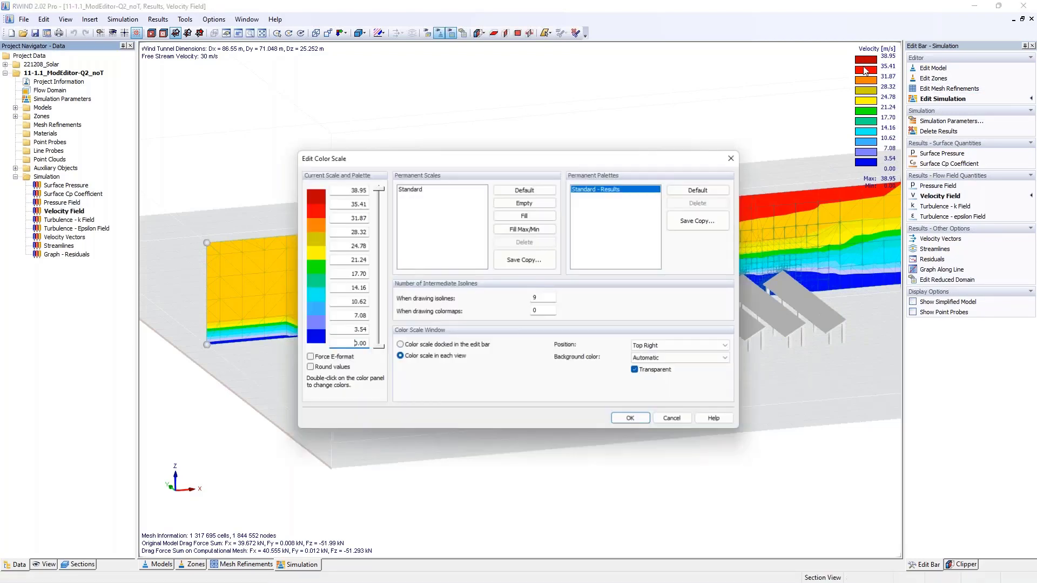
{"action": "type", "text": "30"}
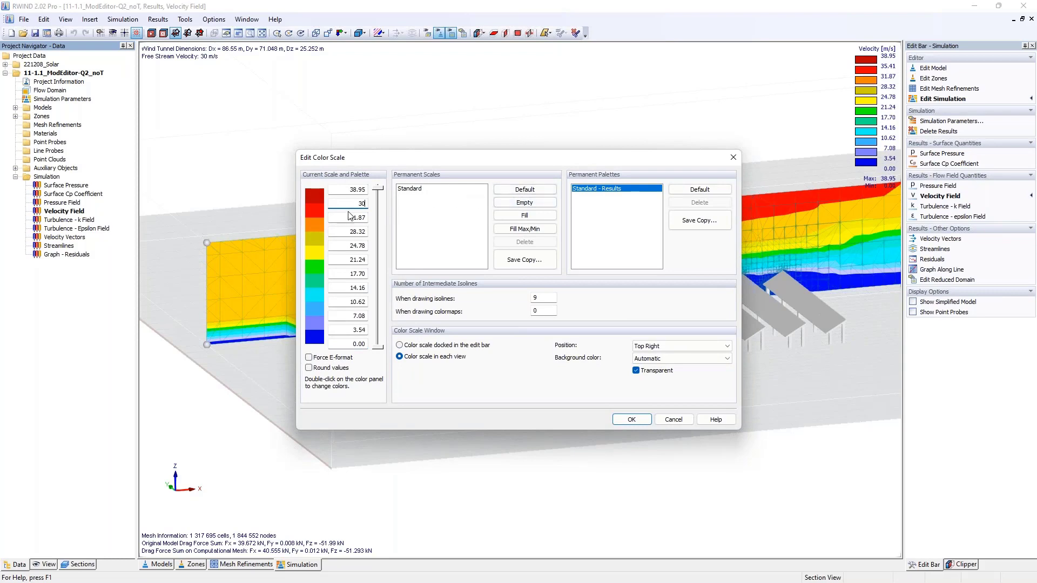
{"action": "left_click", "coordinate": [671, 421]}
- Examine the velocity field section above the solar rows from a flatter angle and close the calculated project 11-1.1_ModEditor-Q2_noT
{"action": "middle_click_drag", "start_coordinate": [627, 381], "coordinate": [534, 320]}
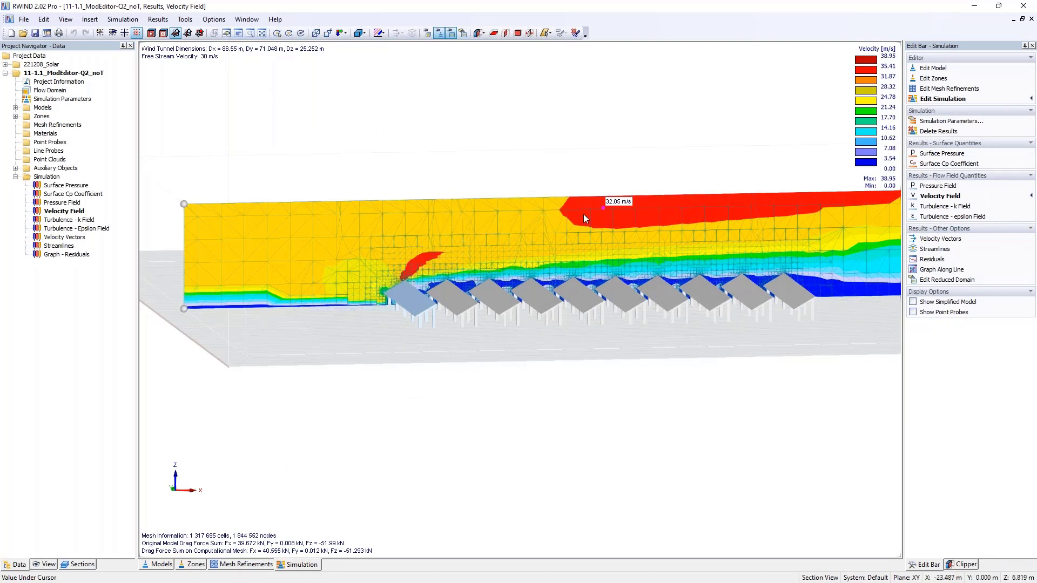
{"action": "middle_click_drag", "start_coordinate": [583, 214], "coordinate": [865, 158]}
{"action": "left_click", "coordinate": [1030, 19]}
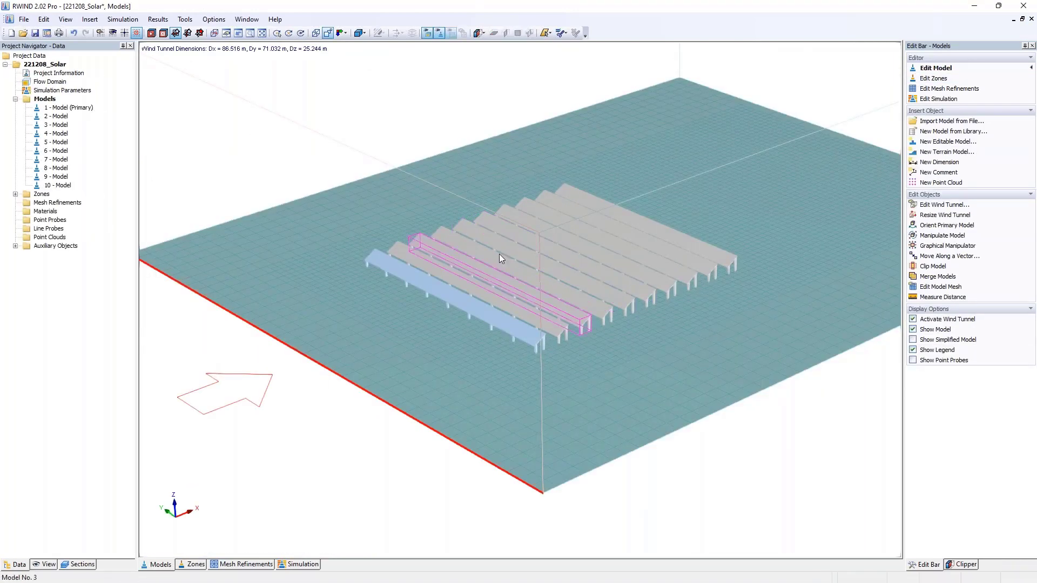
- Insert a new terrain model numbered 11, keeping the options to define its initial shape and use it as boundary condition
{"action": "right_click", "coordinate": [51, 99]}
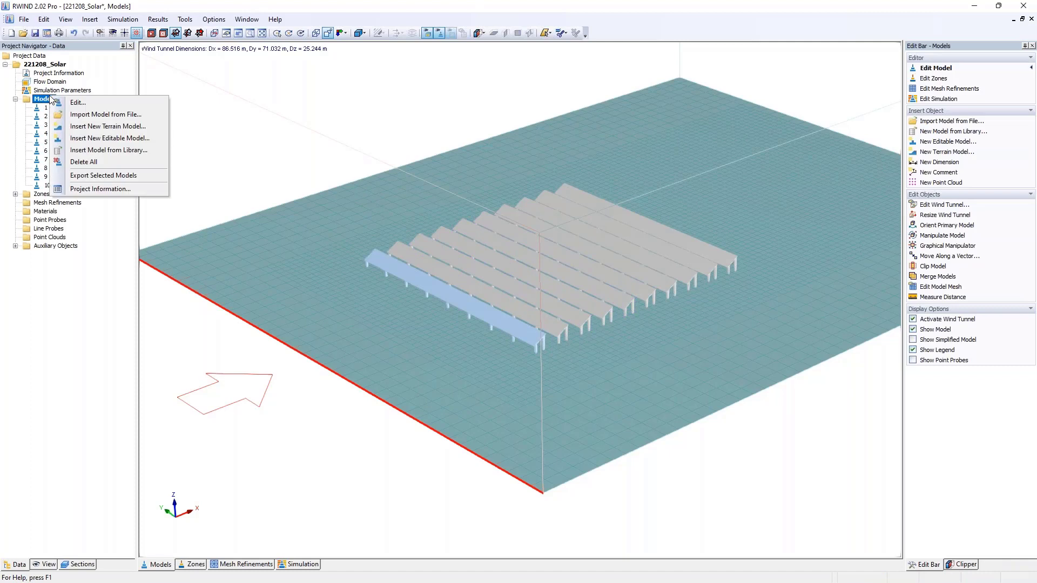
{"action": "left_click", "coordinate": [108, 127]}
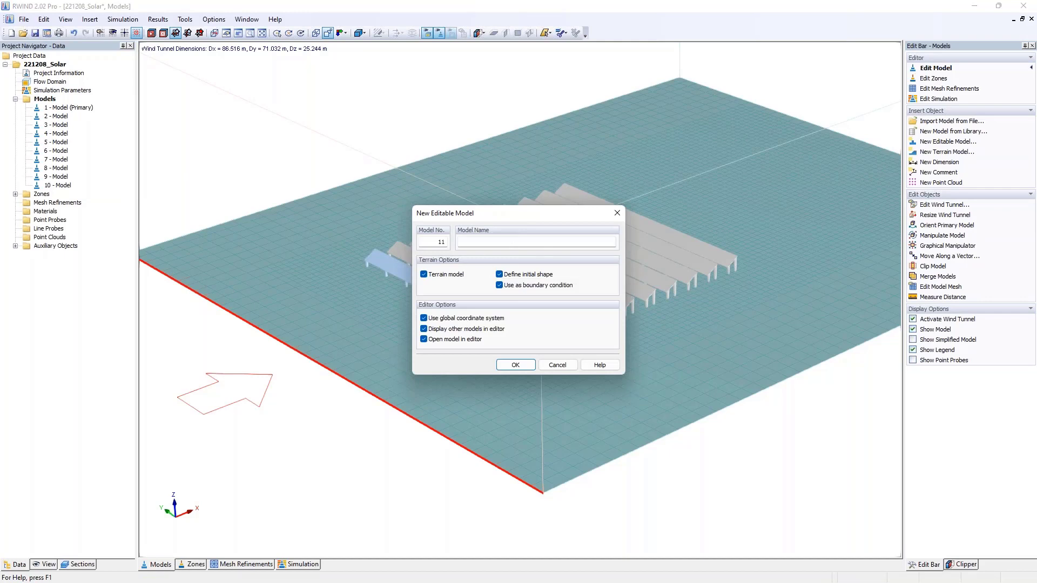
{"action": "left_click", "coordinate": [516, 365]}
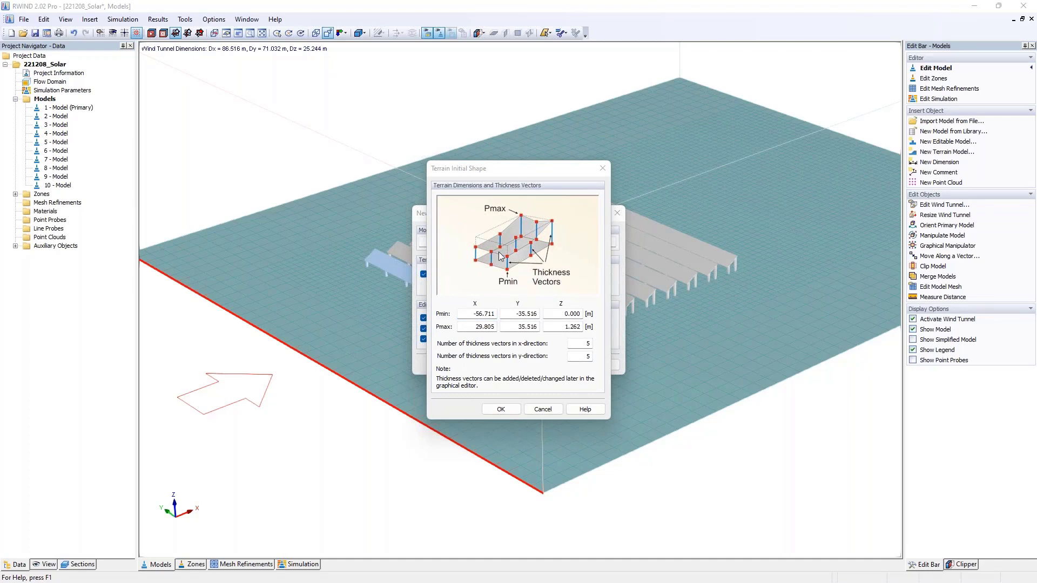
- Define the terrain's initial shape with Pmin X -45 m, Pmax X -5 m and Z 1 m, using 81 thickness vectors in x and 2 in y
{"action": "left_click", "coordinate": [506, 316]}
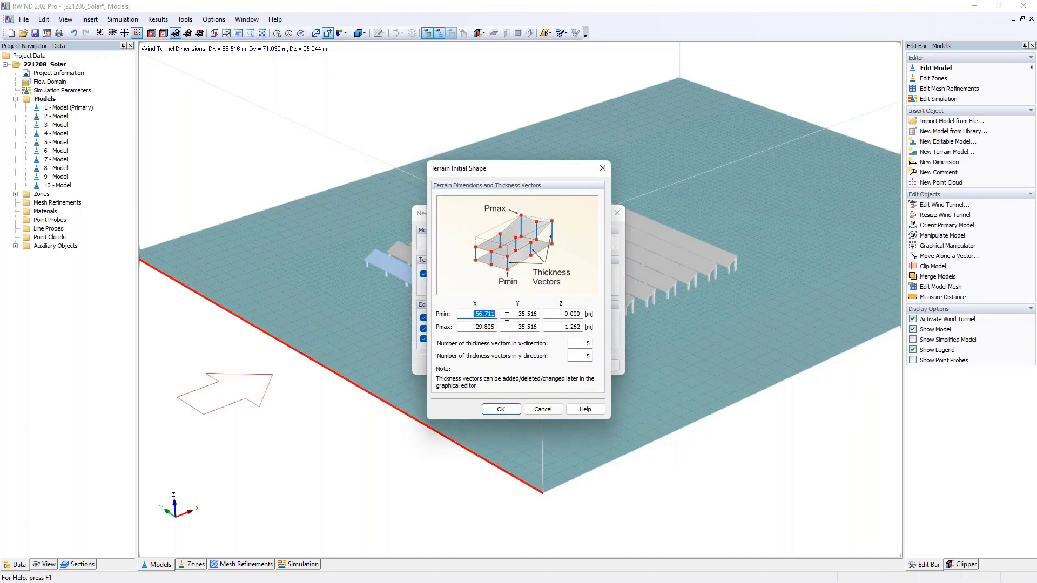
{"action": "key", "text": "BackSpace"}
{"action": "left_click", "coordinate": [472, 327]}
{"action": "key", "text": "BackSpace"}
{"action": "left_click", "coordinate": [580, 327]}
{"action": "left_click", "coordinate": [586, 343]}
{"action": "type", "text": "2"}
{"action": "left_click", "coordinate": [582, 344]}
{"action": "left_click", "coordinate": [585, 357]}
{"action": "left_click", "coordinate": [503, 409]}
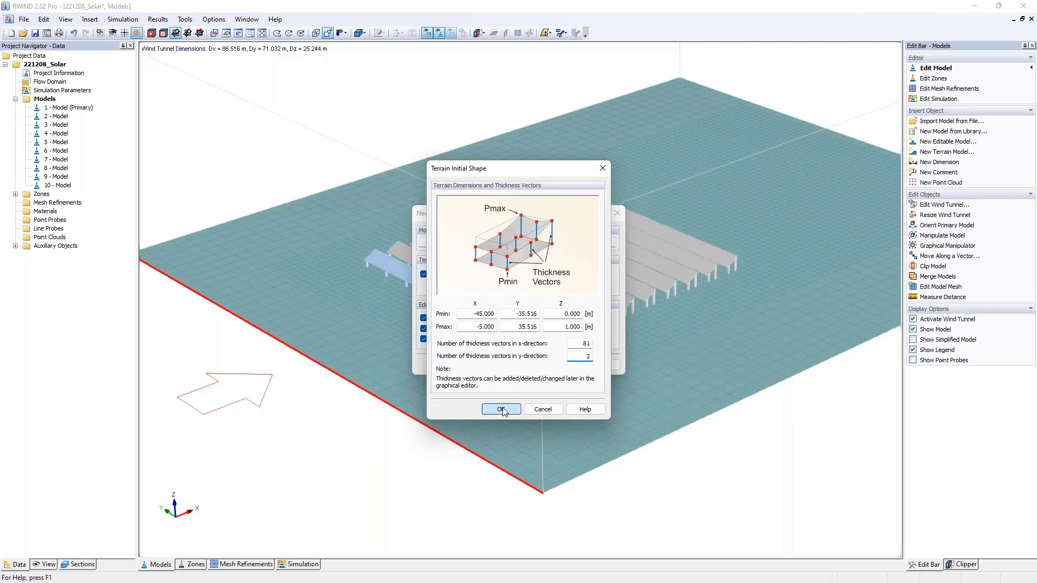
{"action": "left_click", "coordinate": [567, 365]}
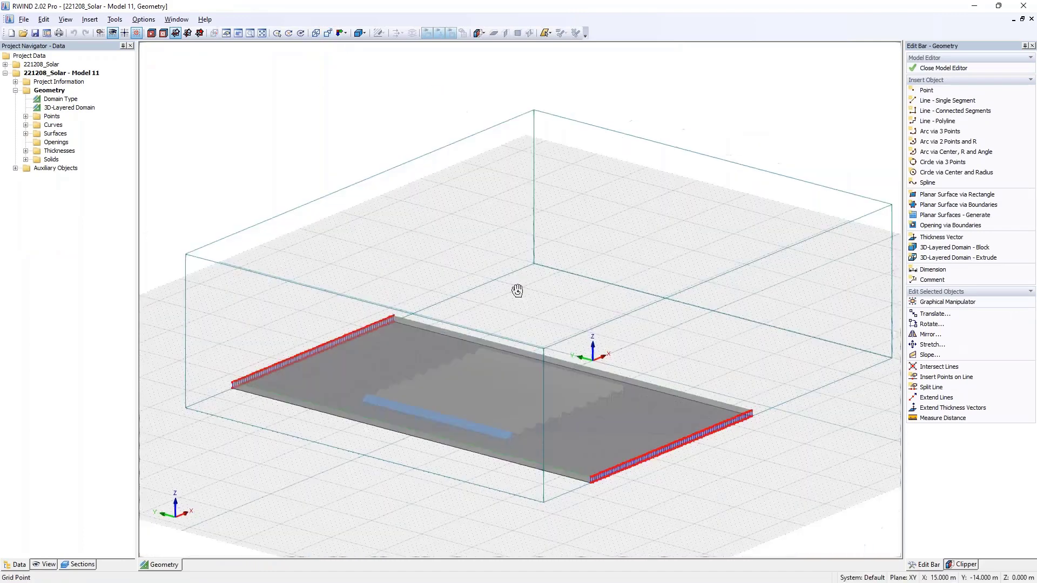
- Translate the terrain's upper points from the fifth solar row to the downstream end by dZ 0.5 m, without copies
{"action": "middle_click_drag", "start_coordinate": [517, 291], "coordinate": [432, 297], "text": "ctrl"}
{"action": "scroll", "coordinate": [448, 403], "scroll_direction": "up", "scroll_amount": 2}
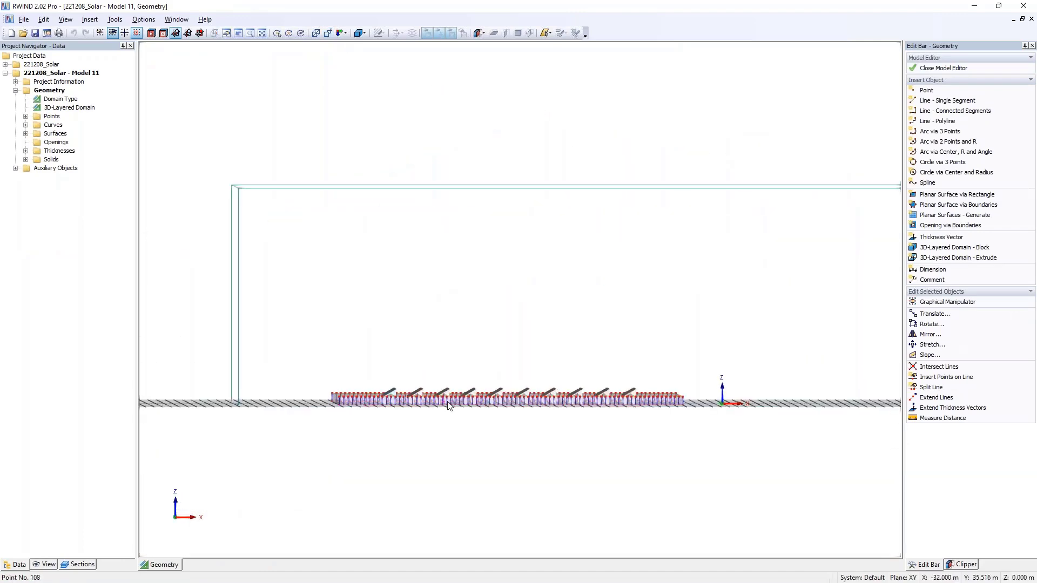
{"action": "scroll", "coordinate": [447, 404], "scroll_direction": "up", "scroll_amount": 1}
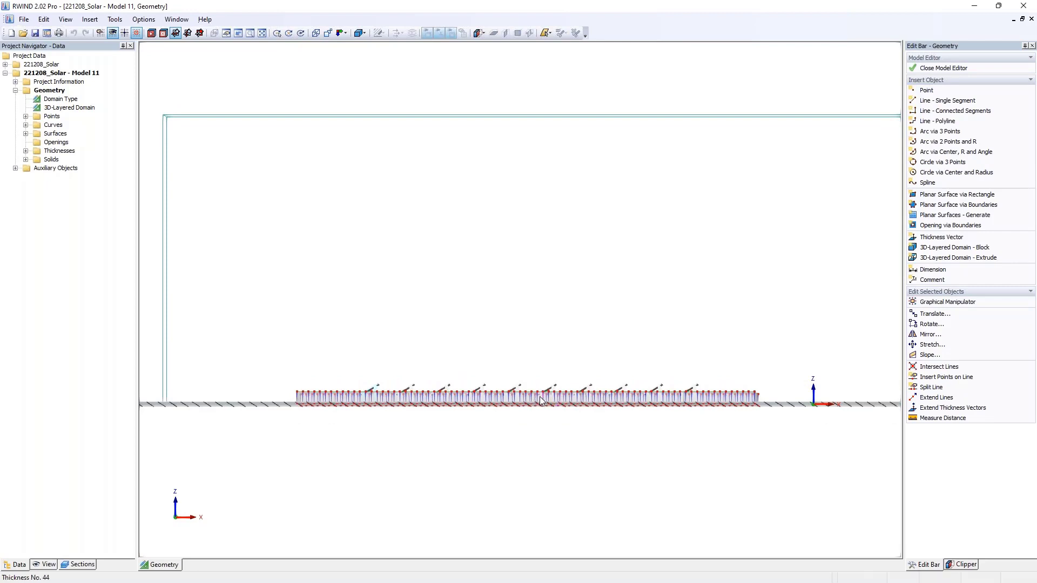
{"action": "scroll", "coordinate": [540, 400], "scroll_direction": "up", "scroll_amount": 2}
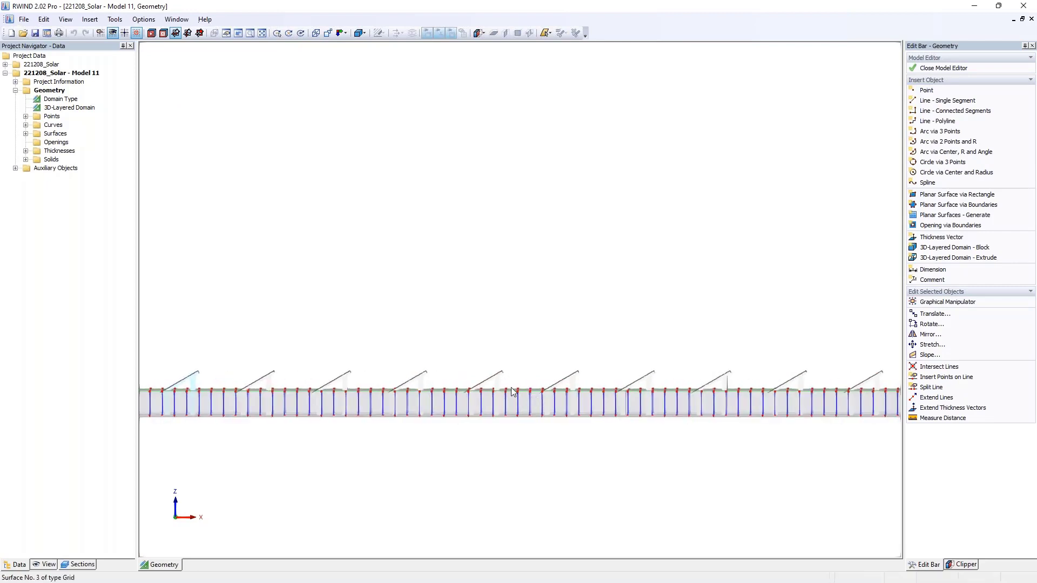
{"action": "scroll", "coordinate": [512, 387], "scroll_direction": "down", "scroll_amount": 1}
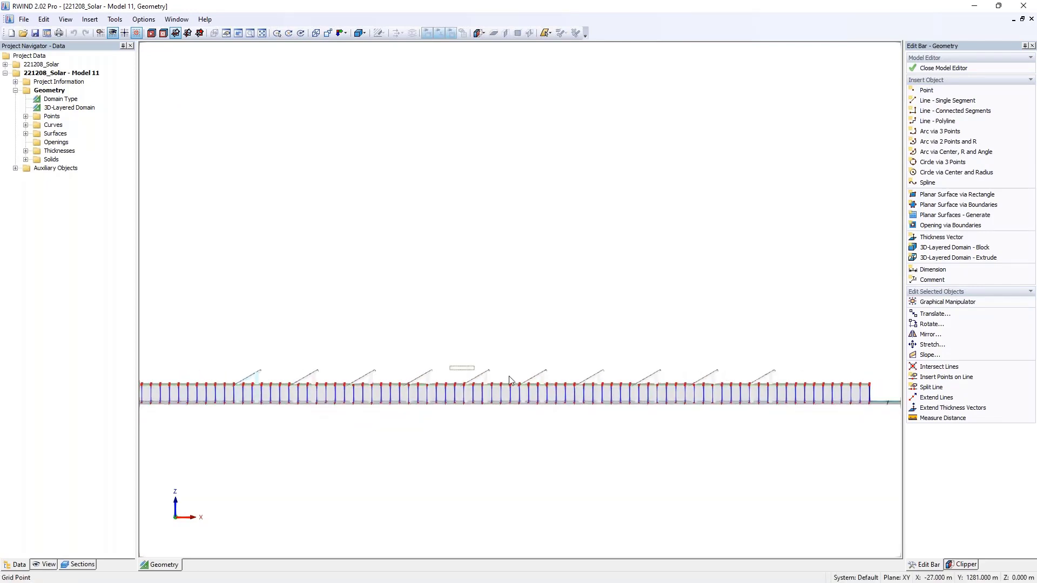
{"action": "left_click_drag", "start_coordinate": [509, 381], "coordinate": [885, 398]}
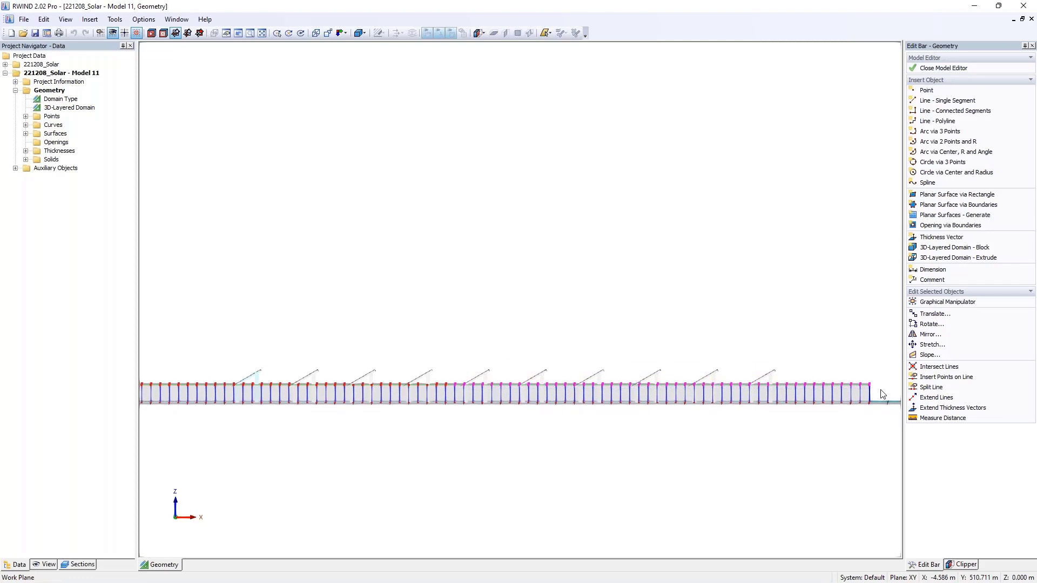
{"action": "left_click", "coordinate": [936, 314]}
{"action": "key", "text": "Tab"}
{"action": "key", "text": "Tab"}
{"action": "key", "text": "BackSpace"}
{"action": "type", "text": ","}
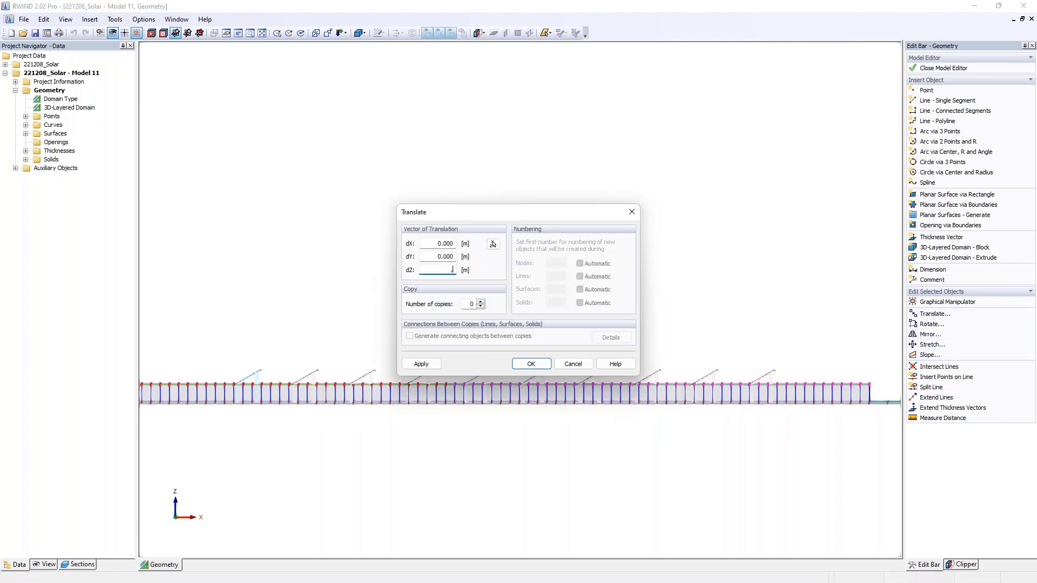
{"action": "type", "text": "5"}
{"action": "key", "text": "Return"}
{"action": "left_click", "coordinate": [538, 320]}
{"action": "left_click", "coordinate": [521, 366]}
{"action": "key", "text": "Return"}
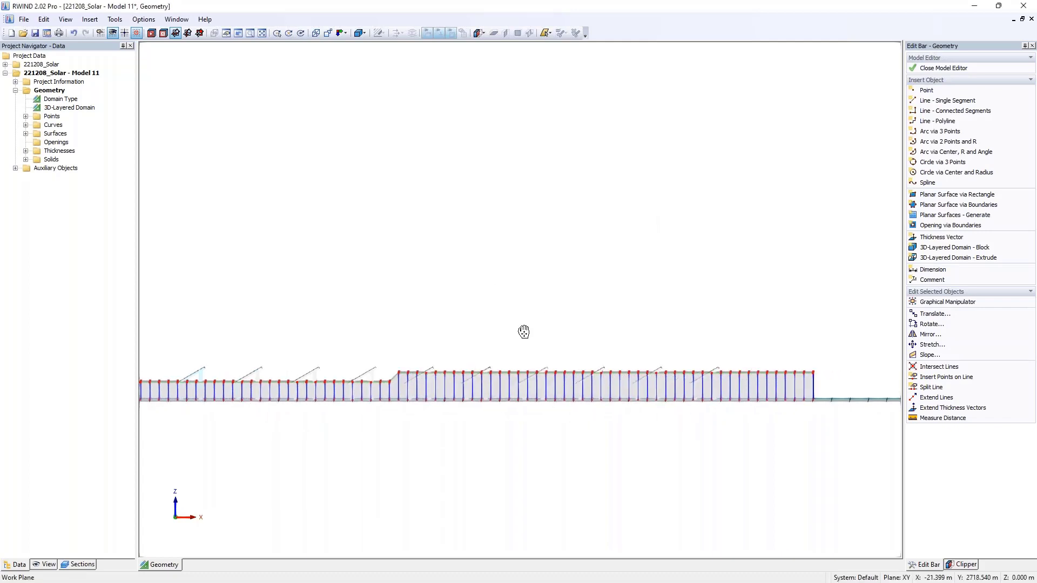
- Translate the terrain's upper points from the eighth solar row to the downstream end by another 0.5 m in Z
{"action": "left_click_drag", "start_coordinate": [559, 360], "coordinate": [836, 391]}
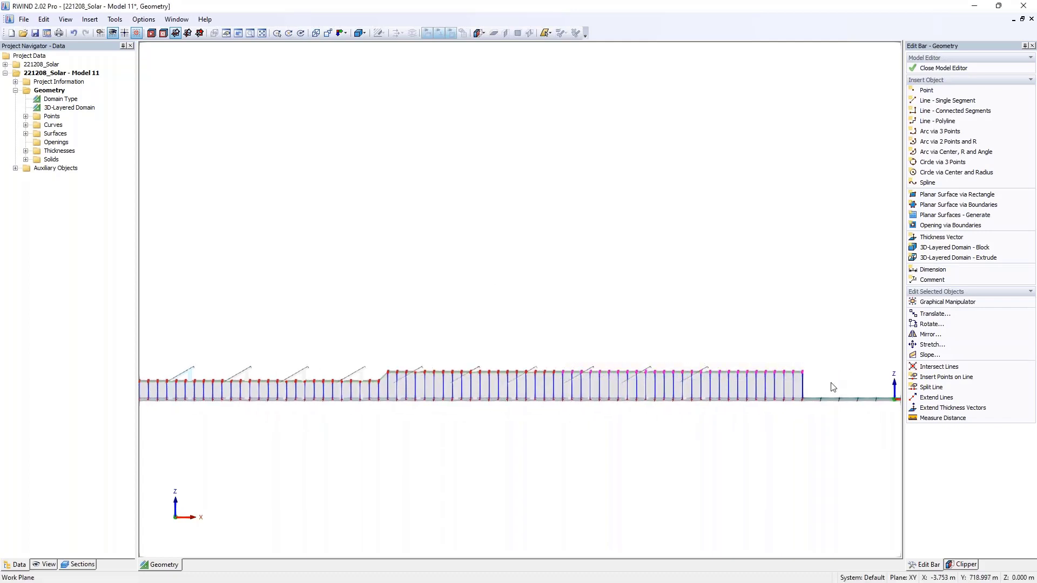
{"action": "left_click", "coordinate": [934, 313]}
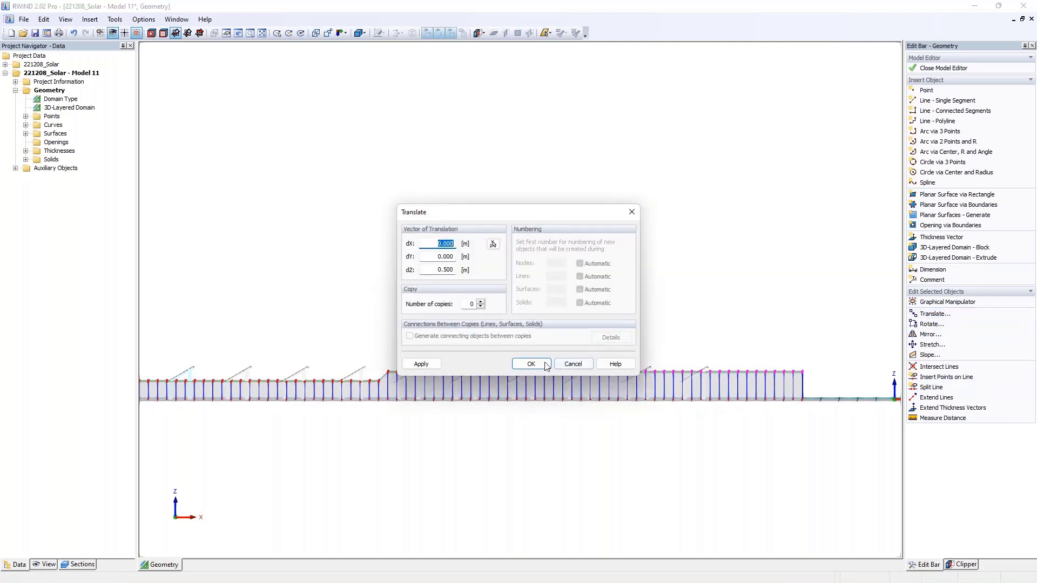
{"action": "key", "text": "Return"}
- Check the stepped terrain in a perspective view and close the model editor, returning to the 221208_Solar project
{"action": "middle_click_drag", "start_coordinate": [451, 264], "coordinate": [611, 317], "text": "ctrl"}
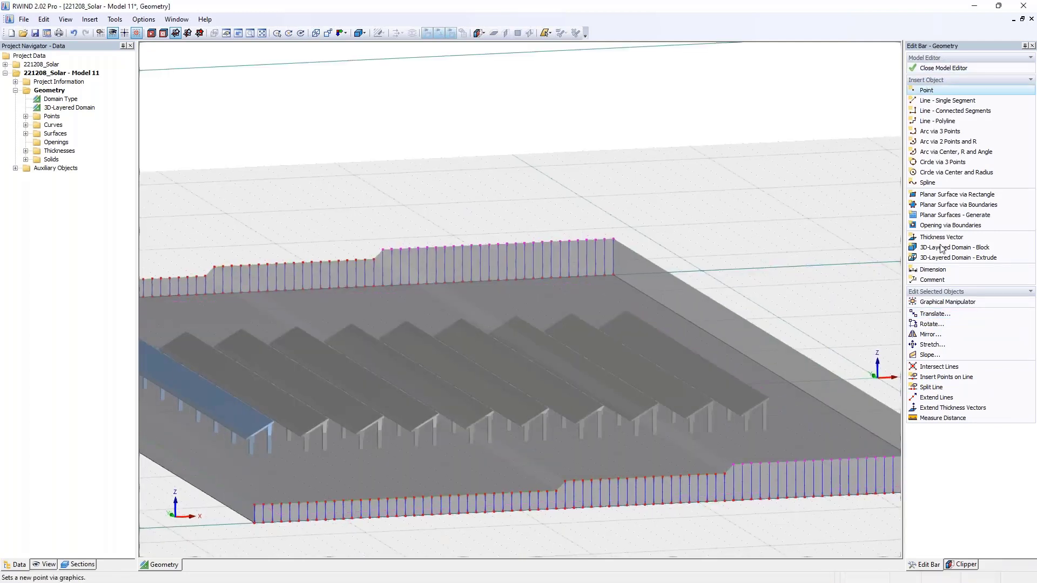
{"action": "scroll", "coordinate": [524, 265], "scroll_direction": "down", "scroll_amount": 4}
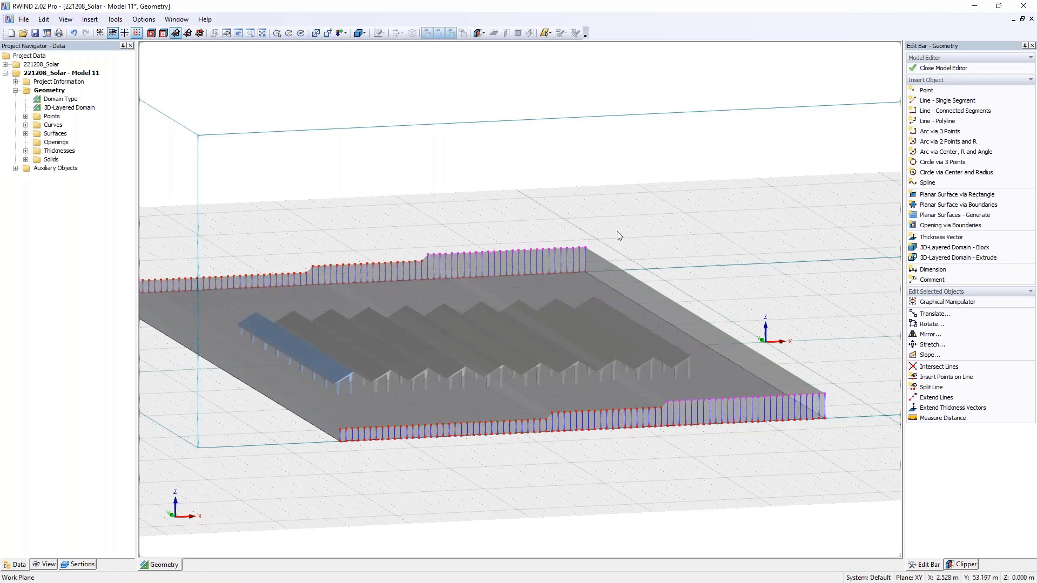
{"action": "left_click", "coordinate": [949, 69]}
{"action": "left_click", "coordinate": [478, 321]}
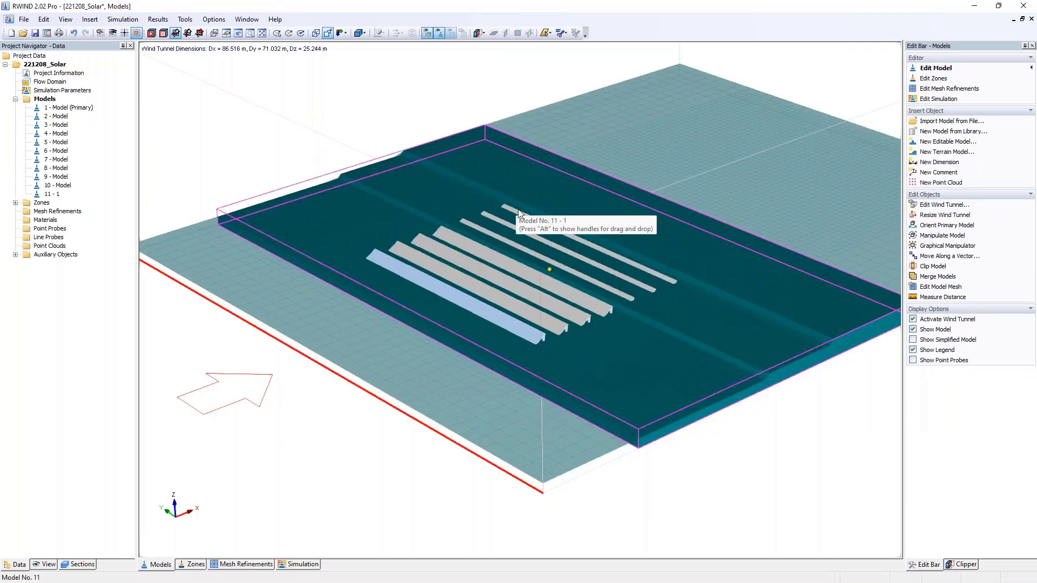
- Adjust the wind tunnel dimensions automatically to the model standing on the ground, now including the terrain
{"action": "middle_click_drag", "start_coordinate": [701, 316], "coordinate": [443, 206]}
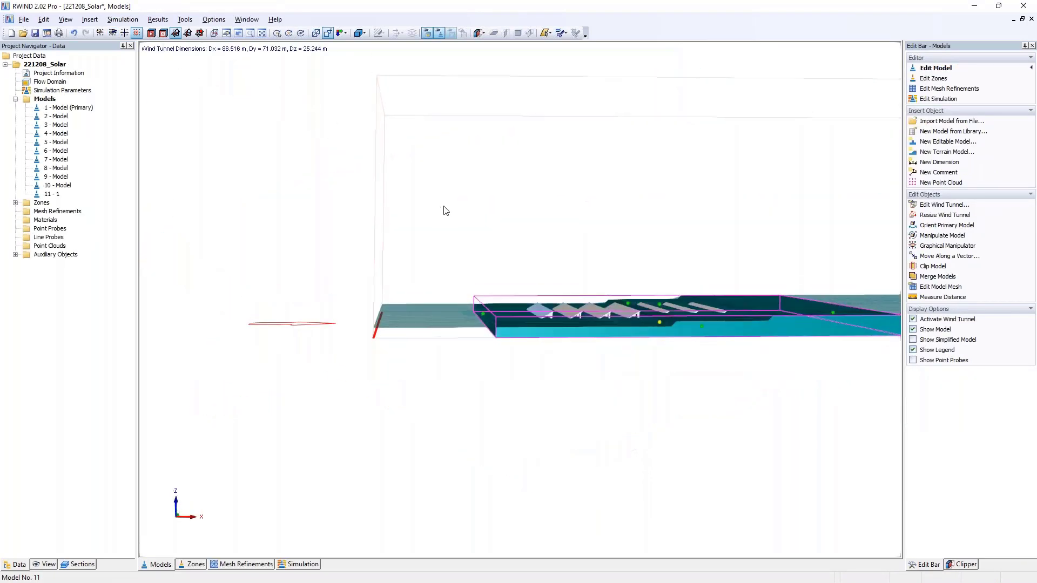
{"action": "double_click", "coordinate": [53, 83]}
{"action": "left_click", "coordinate": [491, 340]}
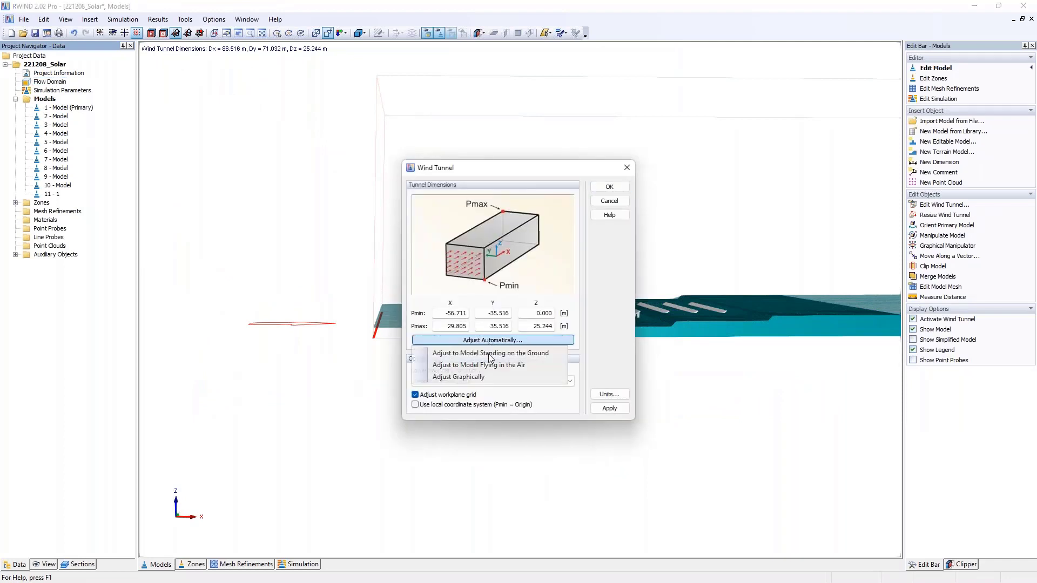
{"action": "left_click", "coordinate": [489, 355]}
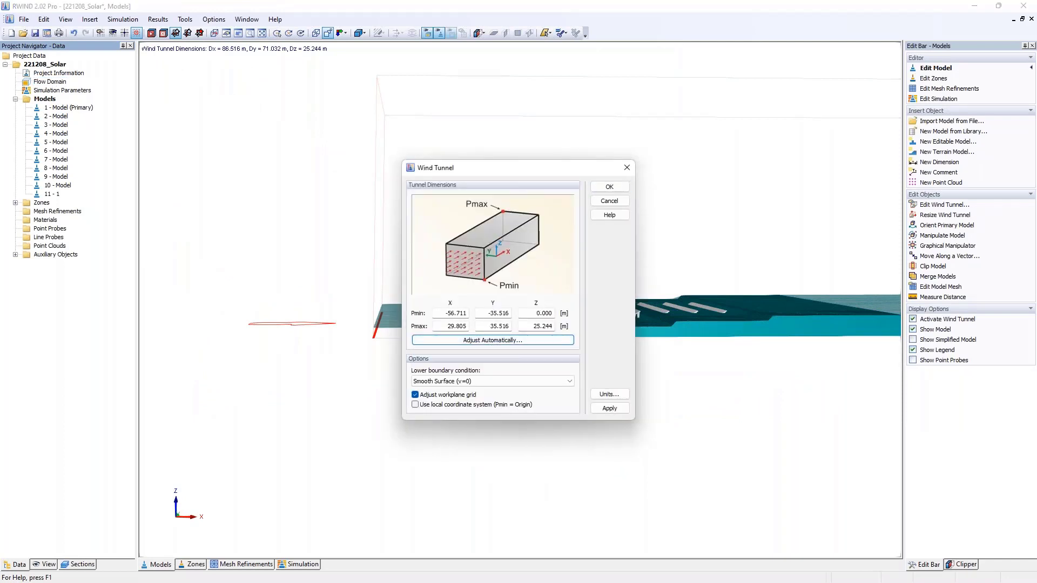
{"action": "left_click", "coordinate": [609, 186]}
- Move all ten solar rows up along a vector with dX 0, dY 0 and dZ 1 m, using 0 copies
{"action": "scroll", "coordinate": [613, 259], "scroll_direction": "up", "scroll_amount": 5}
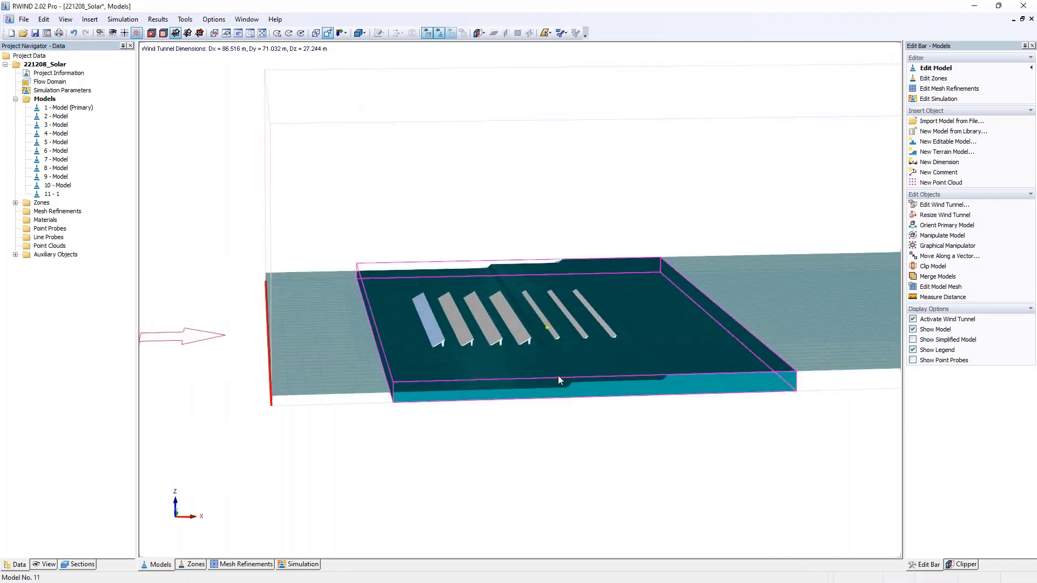
{"action": "middle_click_drag", "start_coordinate": [674, 378], "coordinate": [592, 421], "text": "ctrl"}
{"action": "scroll", "coordinate": [618, 394], "scroll_direction": "up", "scroll_amount": 3}
{"action": "left_click_drag", "start_coordinate": [396, 195], "coordinate": [758, 385]}
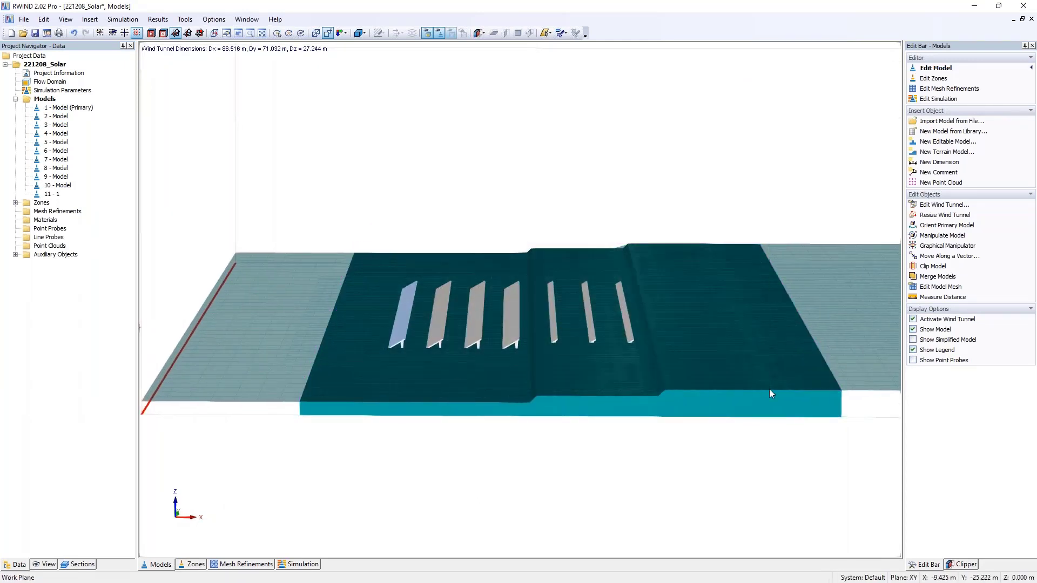
{"action": "left_click_drag", "start_coordinate": [380, 197], "coordinate": [786, 401]}
{"action": "middle_click_drag", "start_coordinate": [702, 424], "coordinate": [699, 384], "text": "ctrl"}
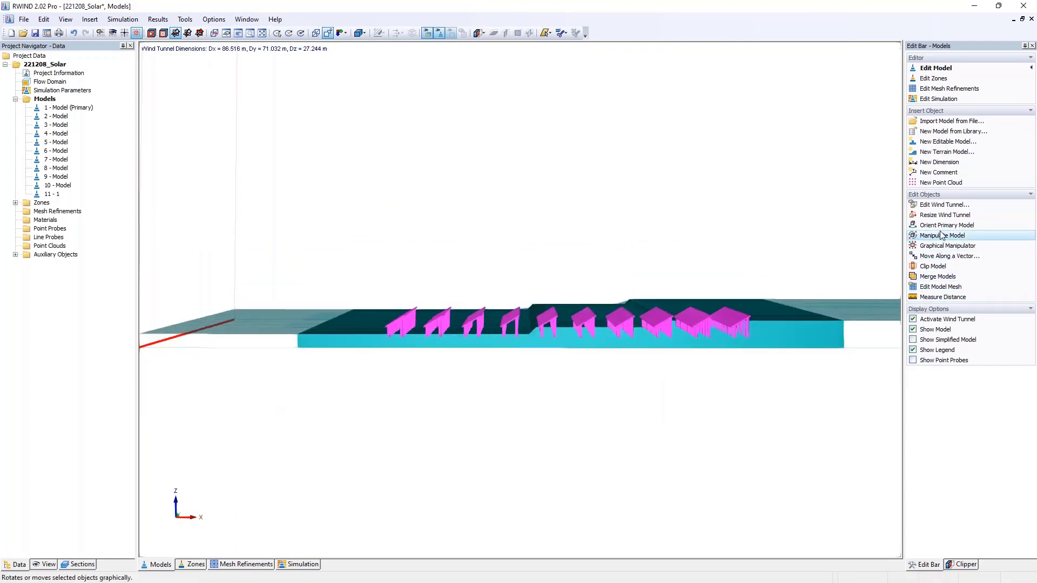
{"action": "left_click", "coordinate": [949, 256]}
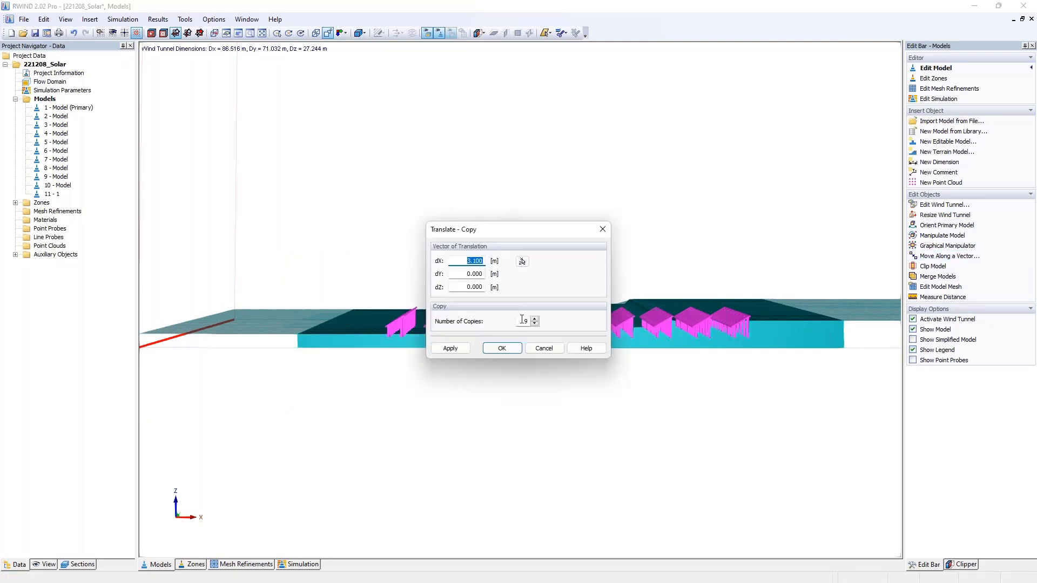
{"action": "double_click", "coordinate": [522, 321]}
{"action": "type", "text": "0"}
{"action": "double_click", "coordinate": [460, 260]}
{"action": "type", "text": "0"}
{"action": "key", "text": "Tab"}
{"action": "key", "text": "Tab"}
{"action": "type", "text": "1"}
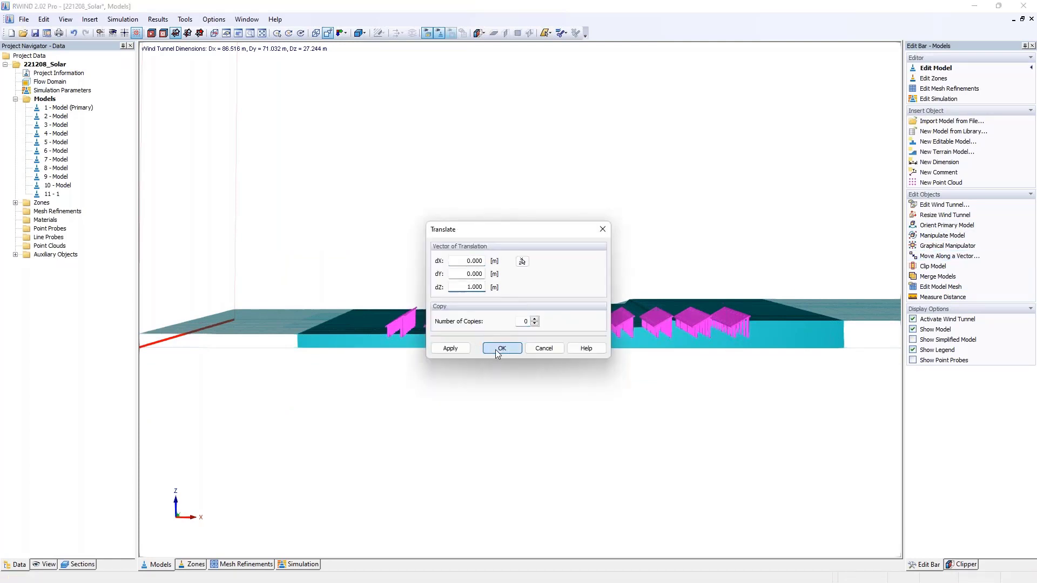
{"action": "left_click", "coordinate": [501, 348]}
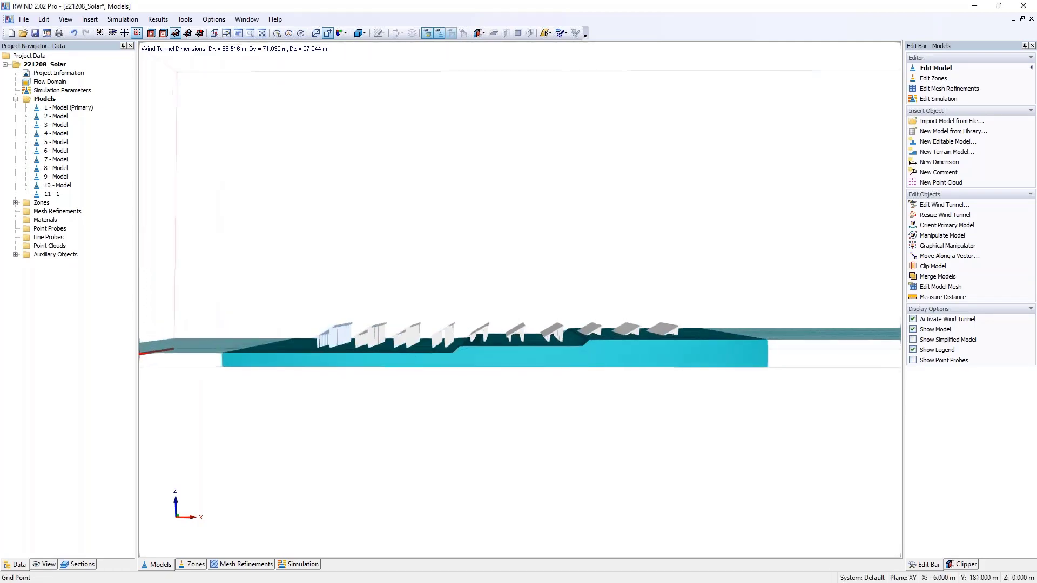
- Move the fifth to tenth solar rows further up in Z to stand on the terrain's first raised step
{"action": "left_click_drag", "start_coordinate": [468, 301], "coordinate": [708, 355]}
{"action": "left_click", "coordinate": [475, 306]}
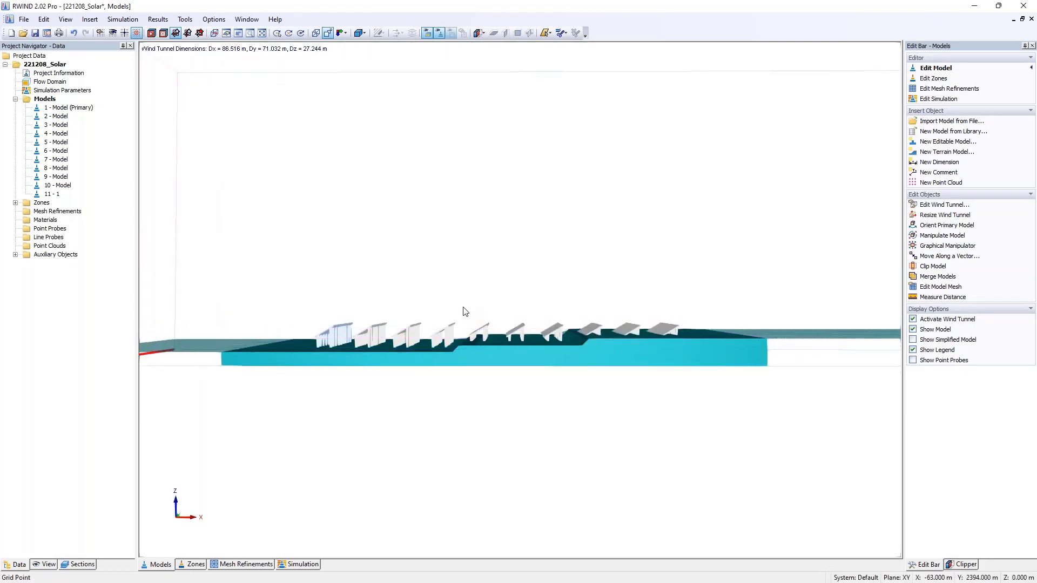
{"action": "left_click_drag", "start_coordinate": [466, 311], "coordinate": [690, 355]}
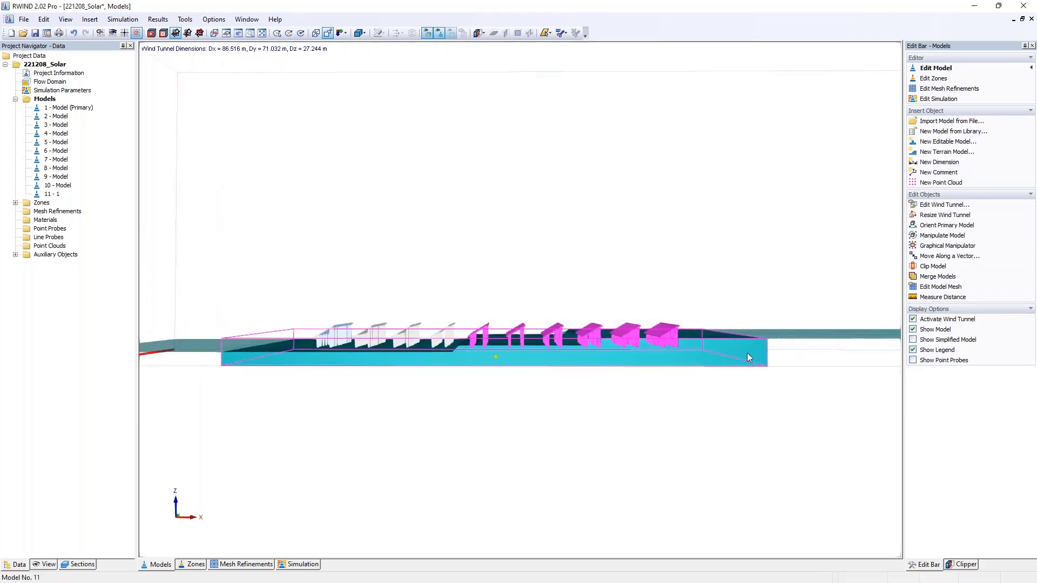
{"action": "left_click", "coordinate": [949, 256]}
{"action": "left_click_drag", "start_coordinate": [493, 288], "coordinate": [511, 294]}
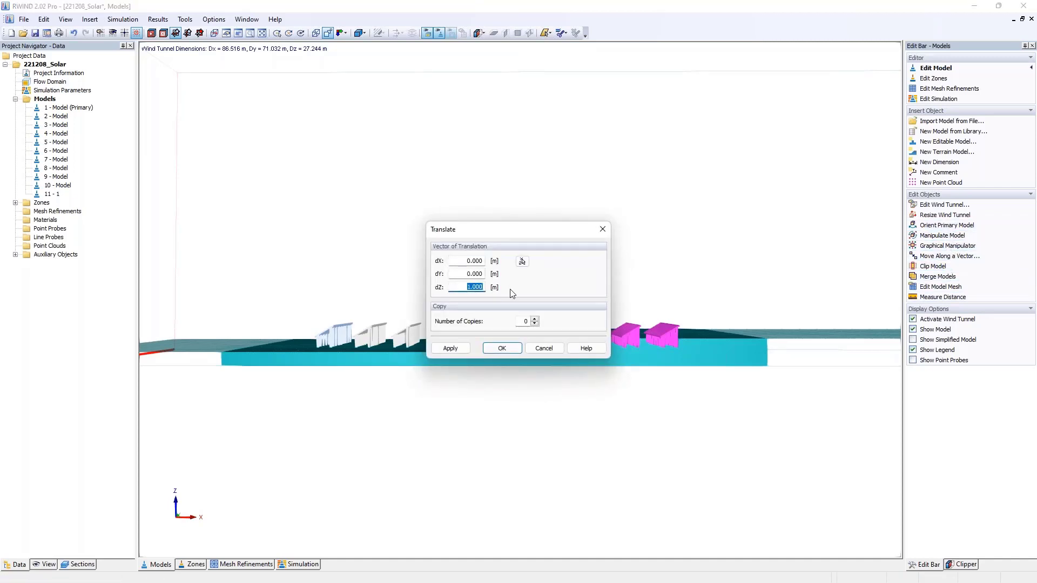
{"action": "type", "text": "-.5"}
{"action": "key", "text": "Return"}
{"action": "left_click", "coordinate": [546, 320]}
{"action": "left_click", "coordinate": [502, 348]}
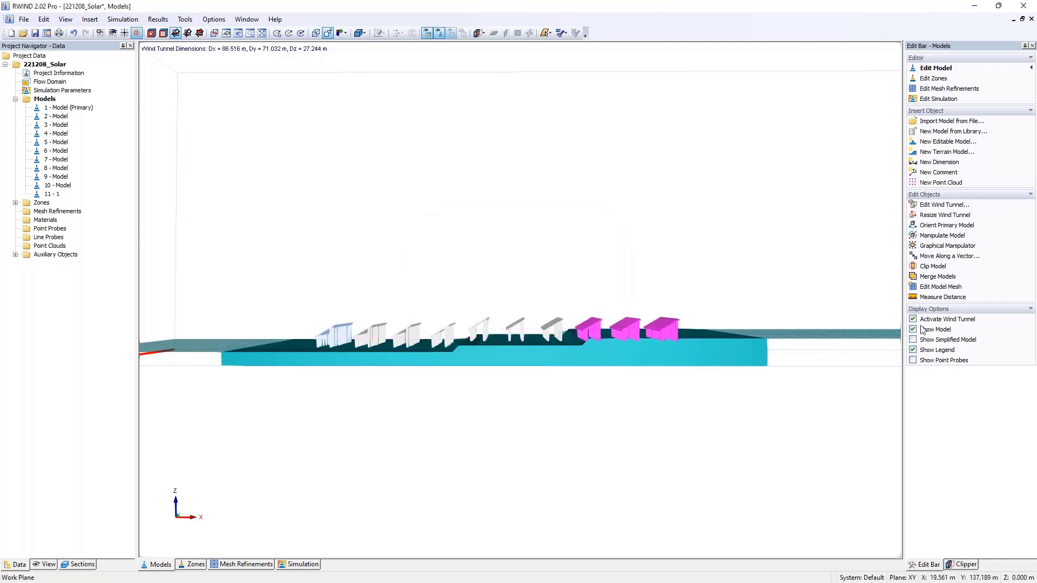
- Move the last three solar rows up 0.5 m in Z along a vector and check them on the highest terrain step
{"action": "left_click", "coordinate": [948, 256]}
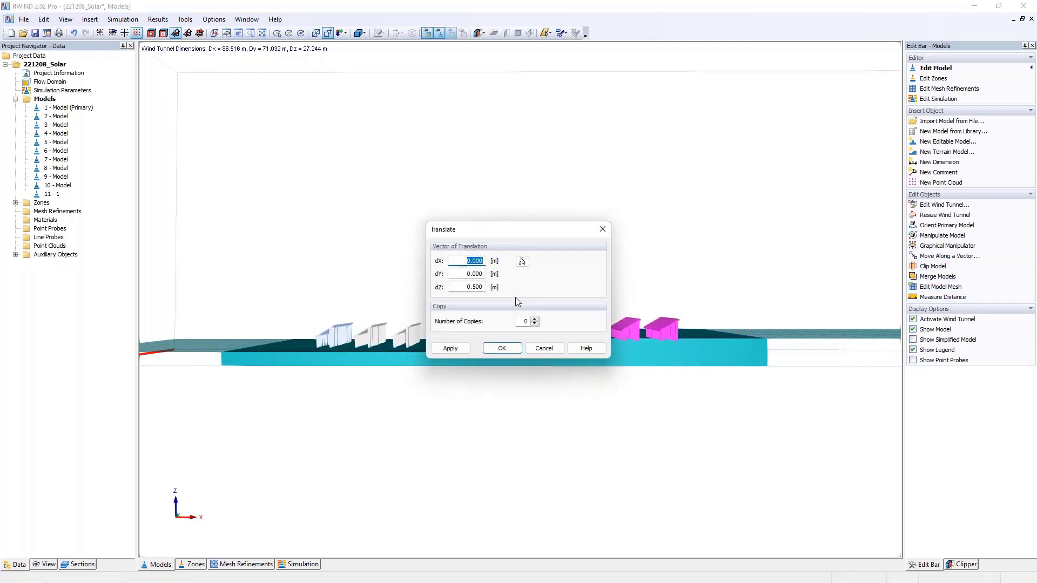
{"action": "left_click", "coordinate": [502, 348]}
{"action": "middle_click_drag", "start_coordinate": [389, 254], "coordinate": [604, 332], "text": "ctrl"}
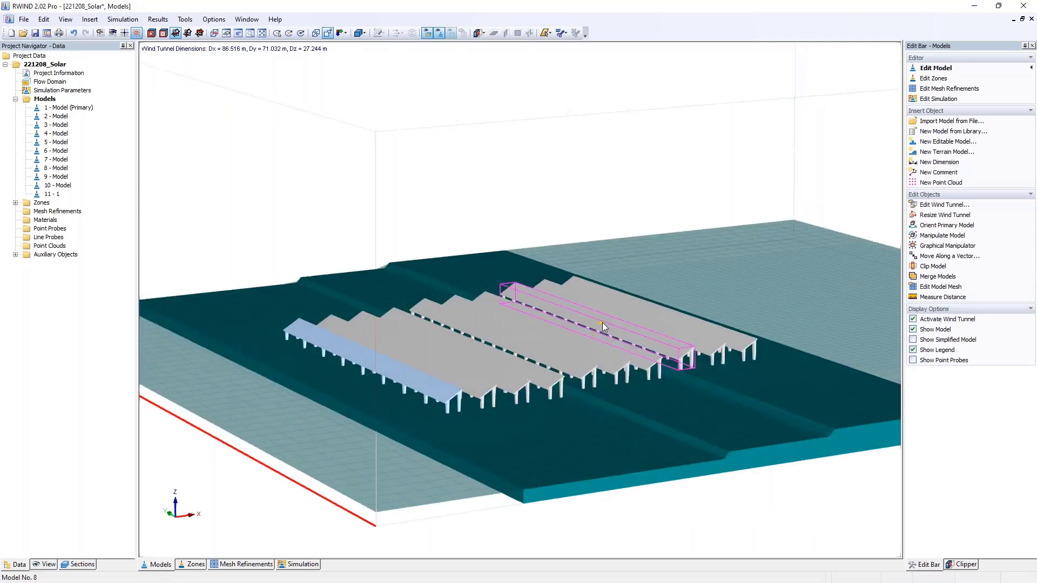
{"action": "middle_click_drag", "start_coordinate": [675, 360], "coordinate": [589, 335], "text": "ctrl"}
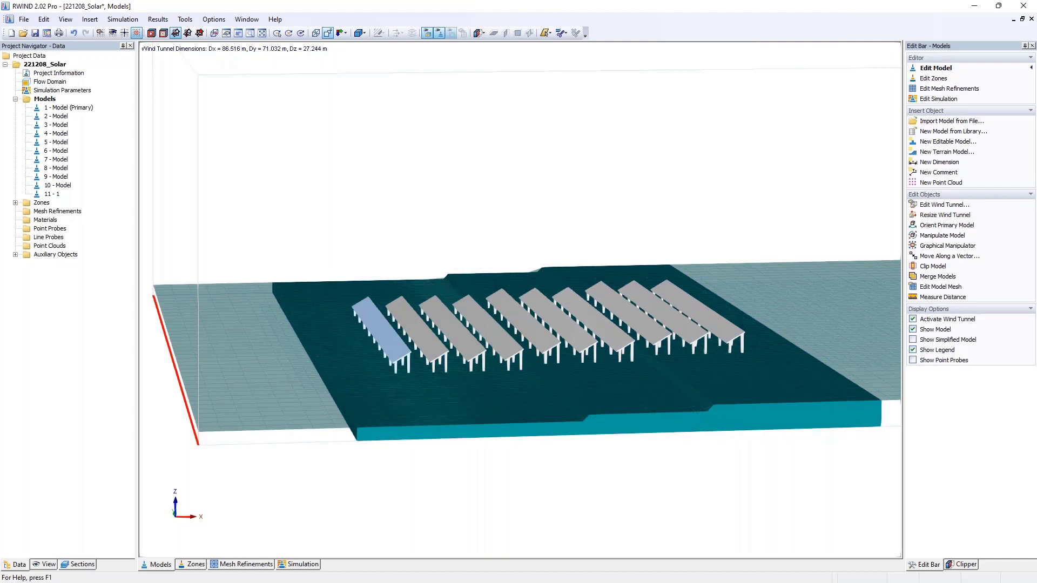
- Open the calculated 11-1.1_ModEditor-Q2_withT project and examine the surface pressures and drag forces on the solar rows from several angles
{"action": "left_click", "coordinate": [23, 33]}
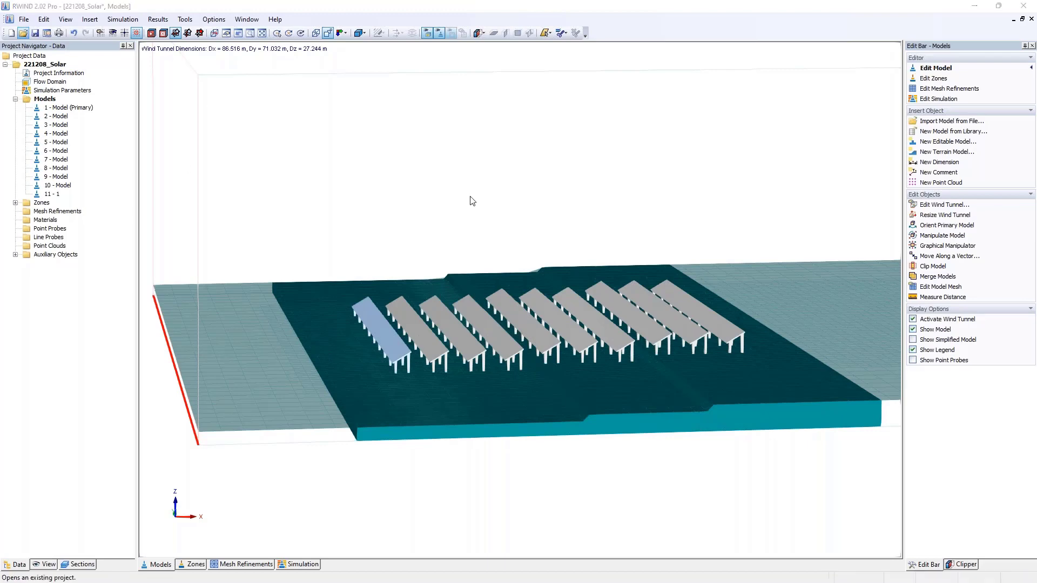
{"action": "double_click", "coordinate": [588, 443]}
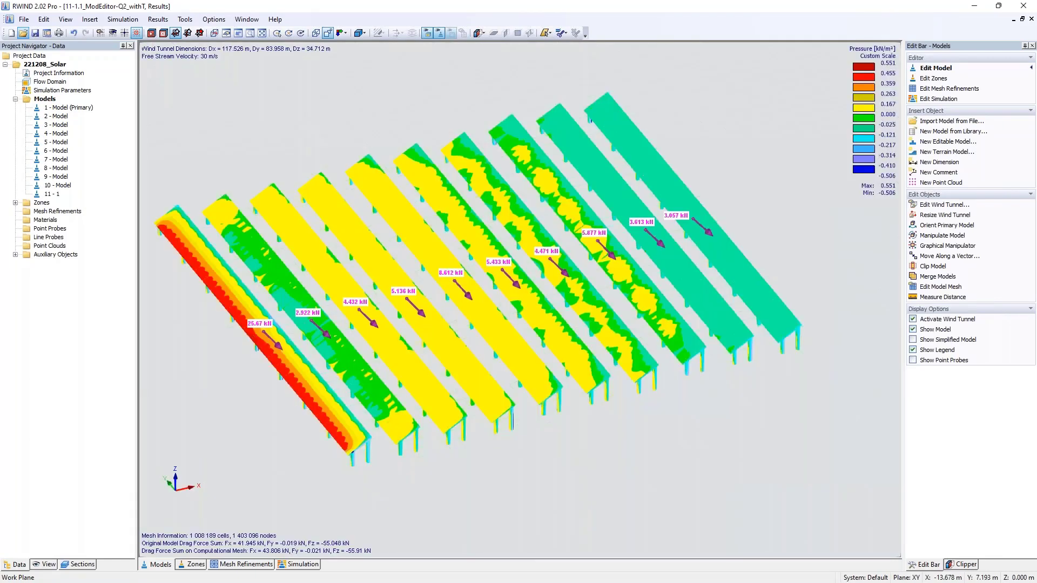
{"action": "middle_click_drag", "start_coordinate": [585, 329], "coordinate": [418, 176], "text": "ctrl"}
{"action": "scroll", "coordinate": [480, 208], "scroll_direction": "down", "scroll_amount": 2}
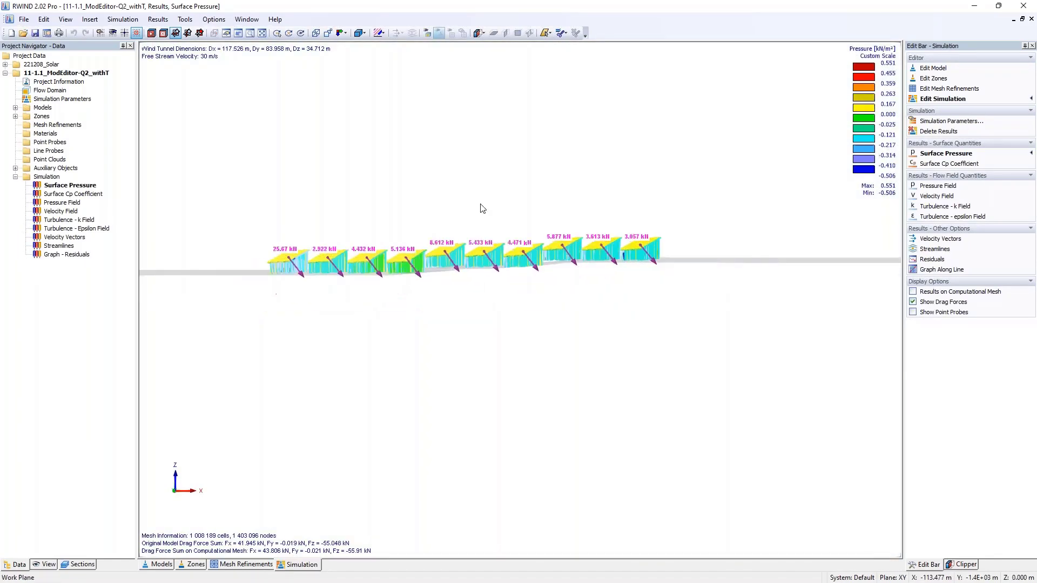
{"action": "middle_click_drag", "start_coordinate": [480, 208], "coordinate": [374, 264], "text": "ctrl"}
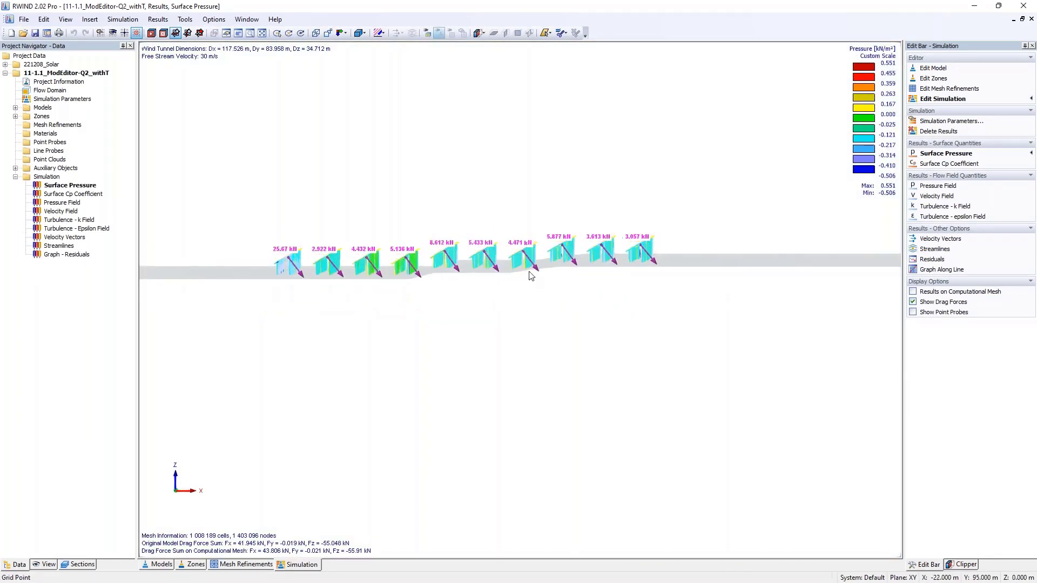
{"action": "middle_click_drag", "start_coordinate": [259, 224], "coordinate": [473, 343], "text": "ctrl"}
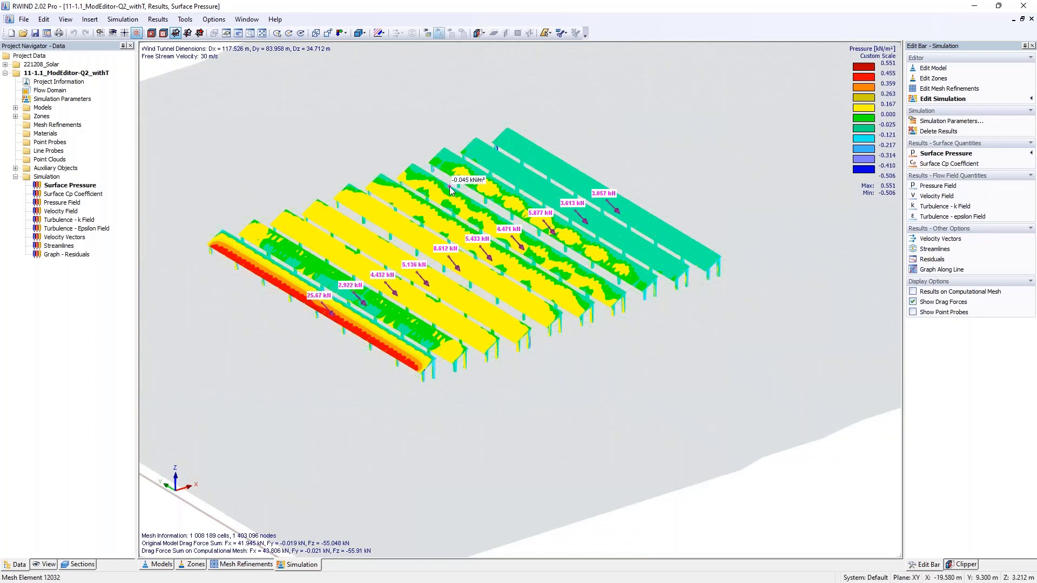
- Close RWIND without saving 221208_Solar and show the 12-1.1 RFEM6 Model building in RFEM with solid rendering
{"action": "left_click", "coordinate": [1023, 6]}
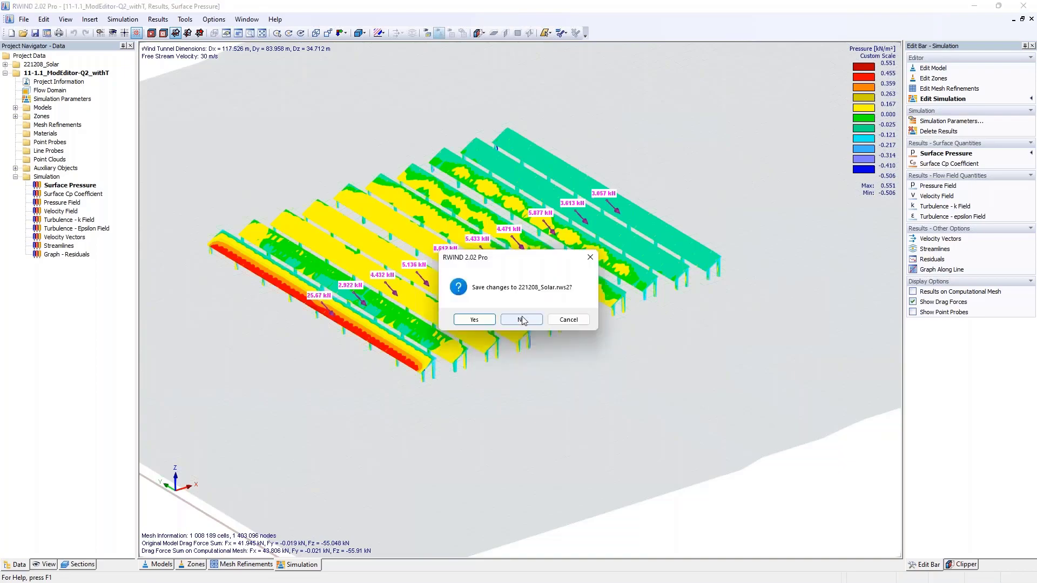
{"action": "left_click", "coordinate": [521, 319]}
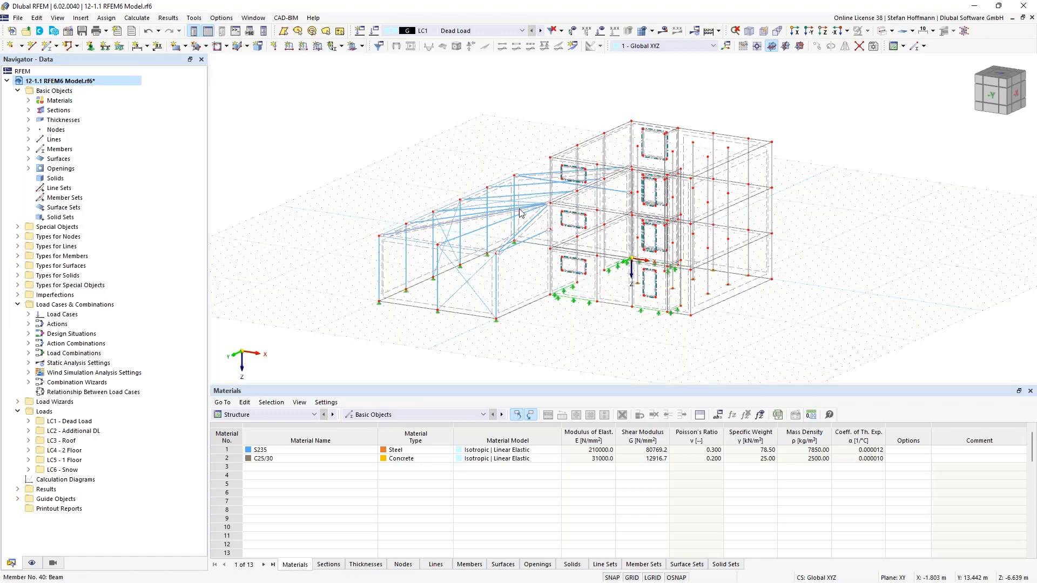
{"action": "middle_click_drag", "start_coordinate": [522, 212], "coordinate": [624, 201], "text": "ctrl"}
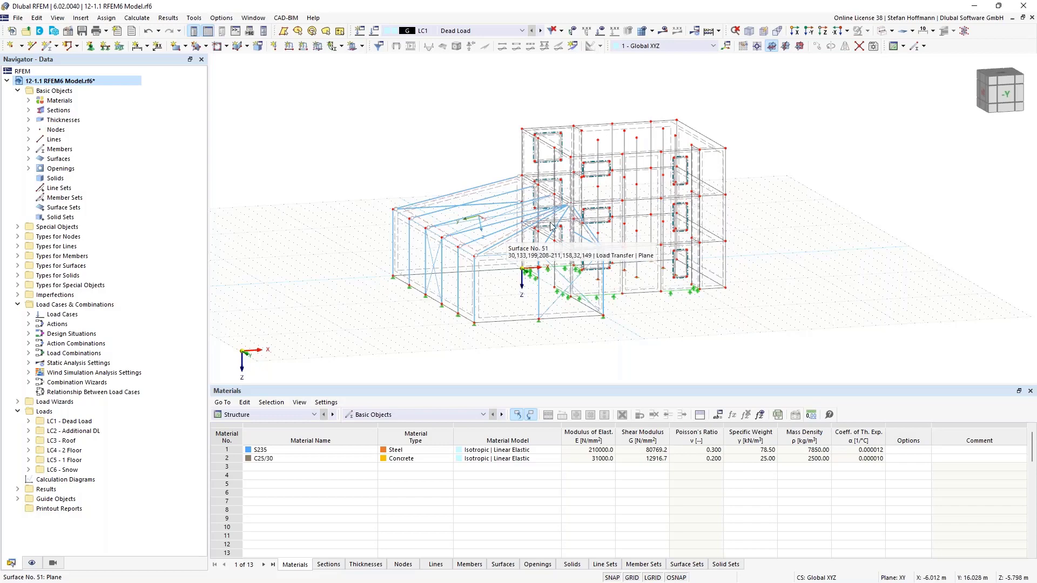
{"action": "left_click", "coordinate": [883, 31]}
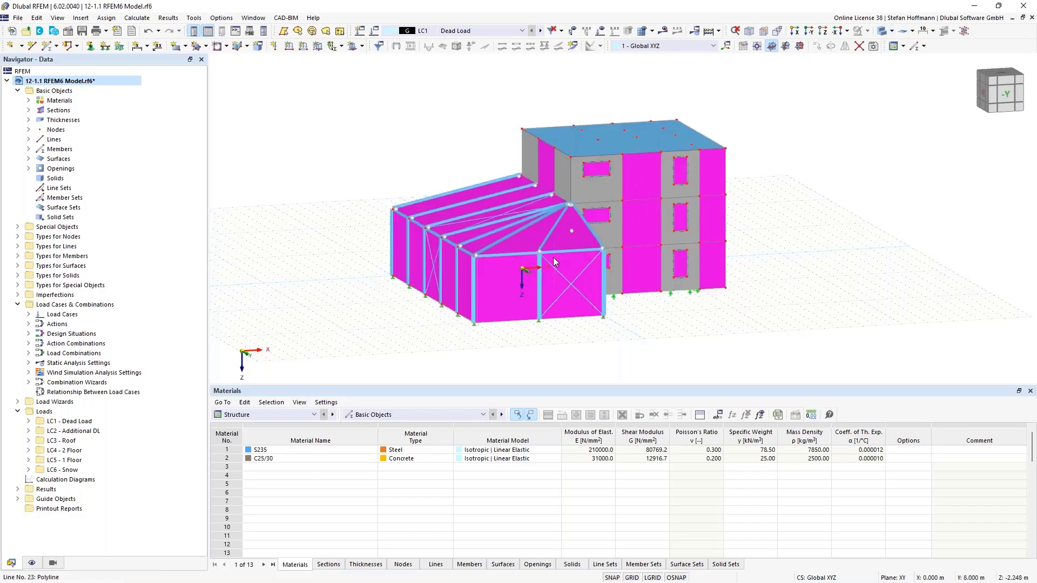
{"action": "middle_click_drag", "start_coordinate": [546, 258], "coordinate": [455, 274], "text": "ctrl"}
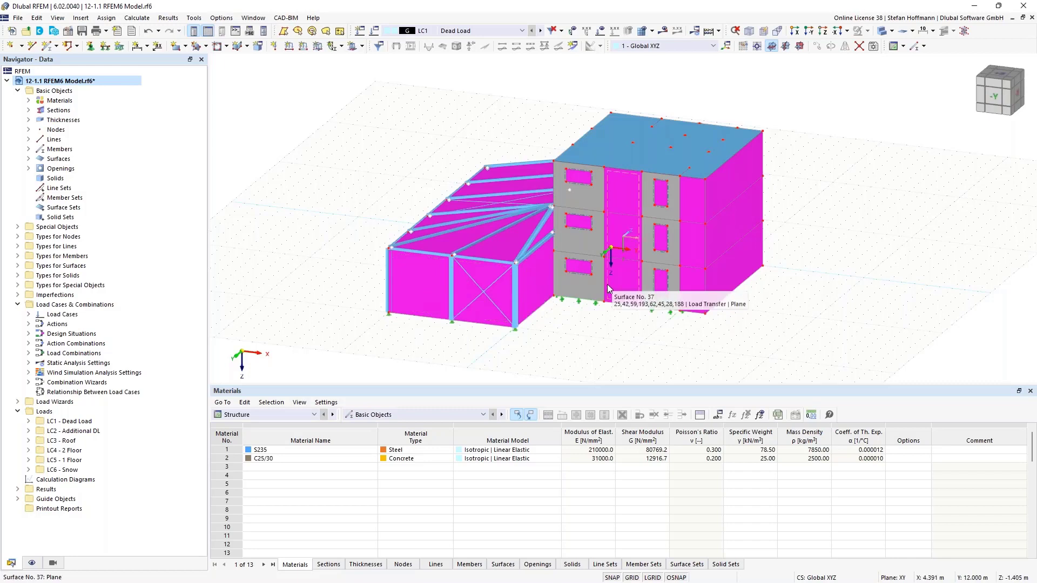
- Inspect the load transfer settings of the steel hall's end wall surface, including the members excluded from load influence, and the wall's upper truss member
{"action": "double_click", "coordinate": [433, 290]}
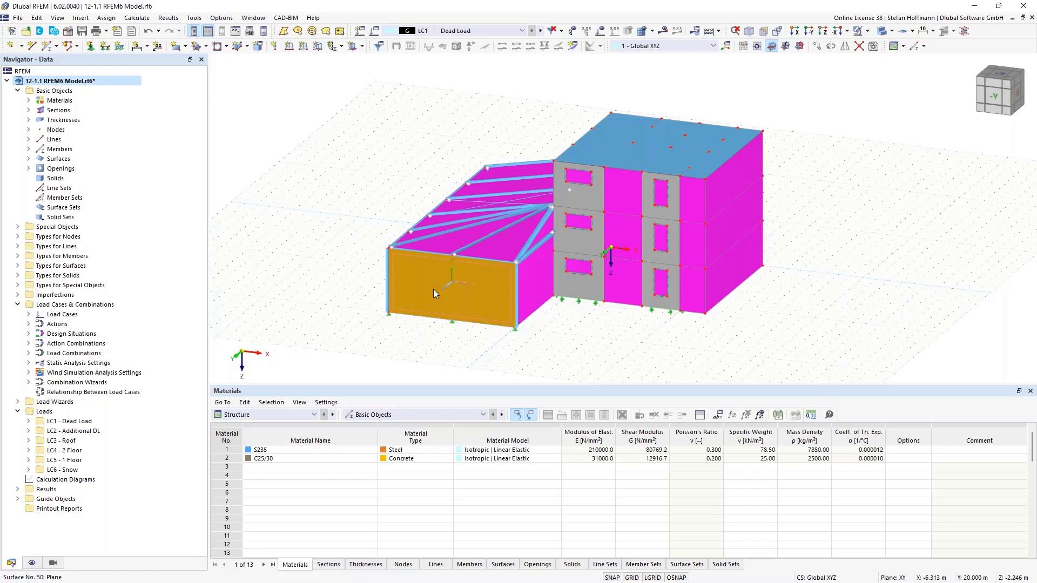
{"action": "left_click", "coordinate": [256, 122]}
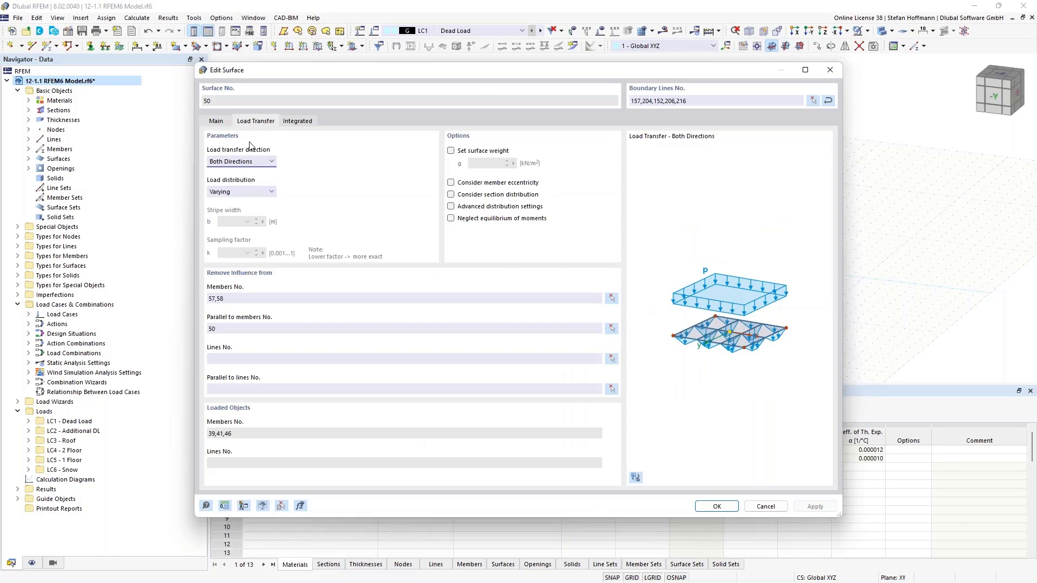
{"action": "left_click_drag", "start_coordinate": [225, 299], "coordinate": [194, 298]}
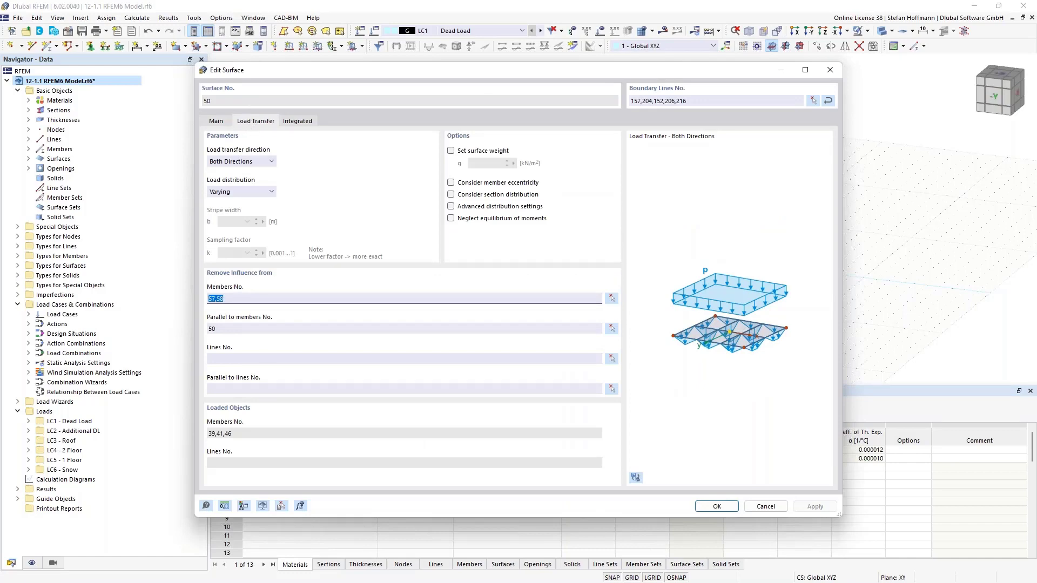
{"action": "key", "text": "Return"}
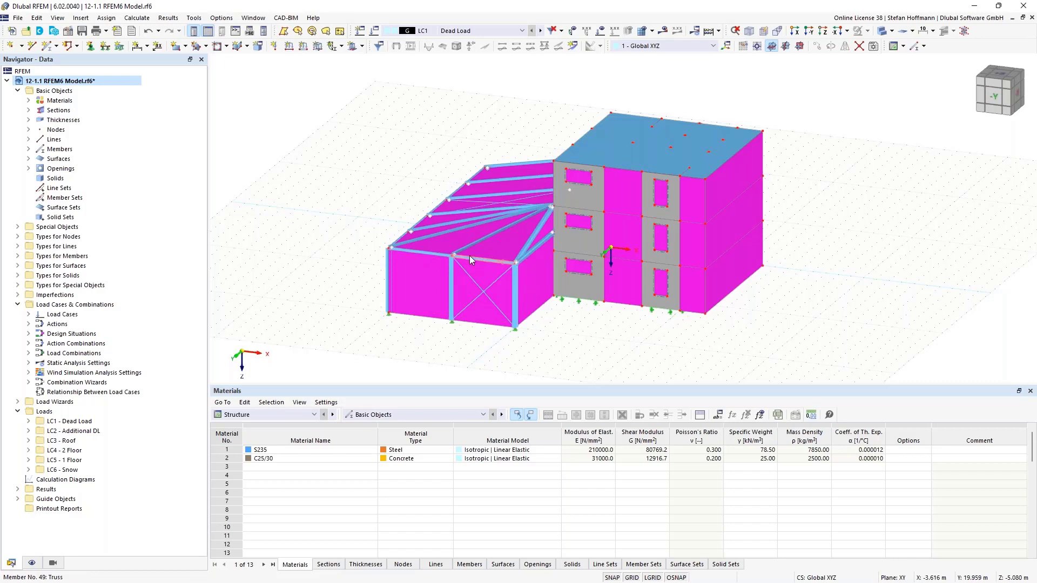
{"action": "mouse_move", "coordinate": [470, 258]}
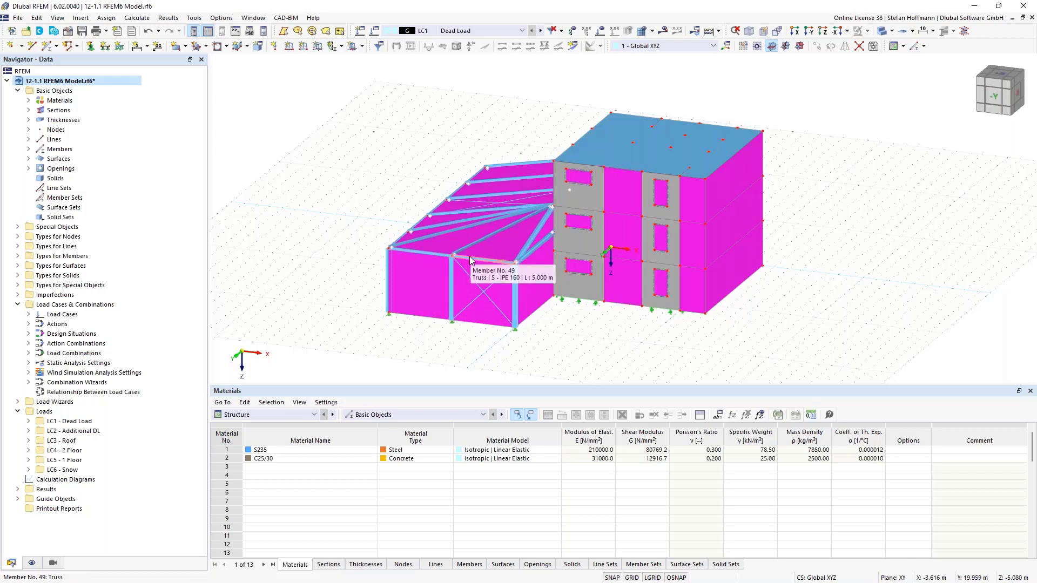
{"action": "middle_click_drag", "start_coordinate": [458, 241], "coordinate": [549, 240], "text": "ctrl"}
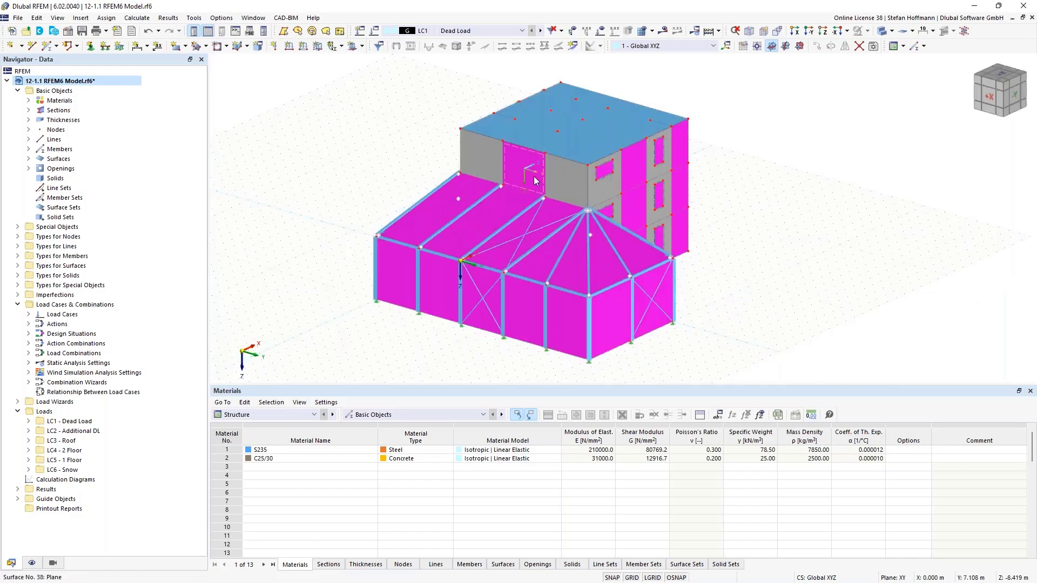
- Review the activated add-ons and the location parameters in the model's base data
{"action": "right_click", "coordinate": [85, 82]}
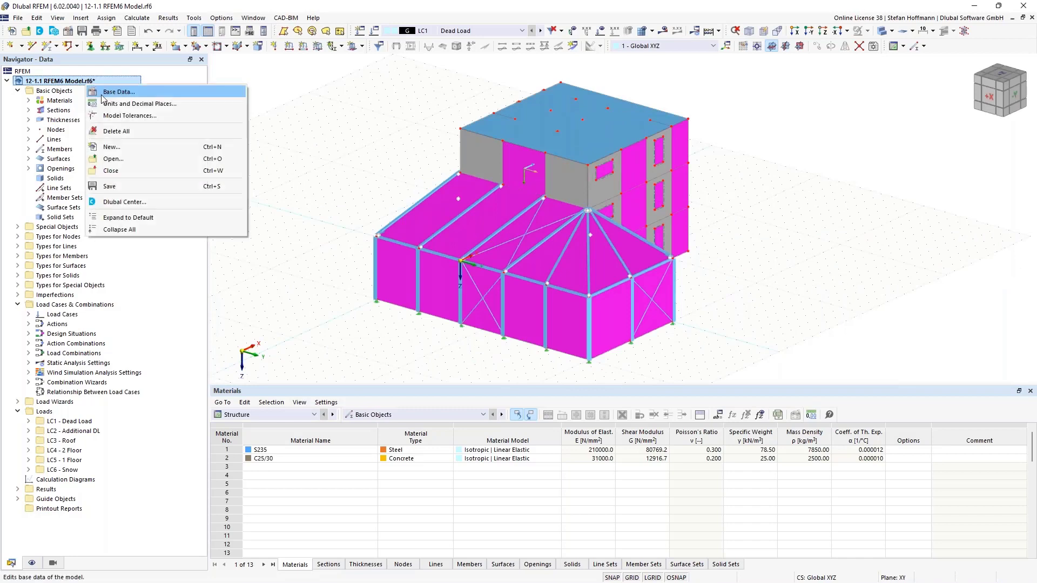
{"action": "left_click", "coordinate": [103, 96]}
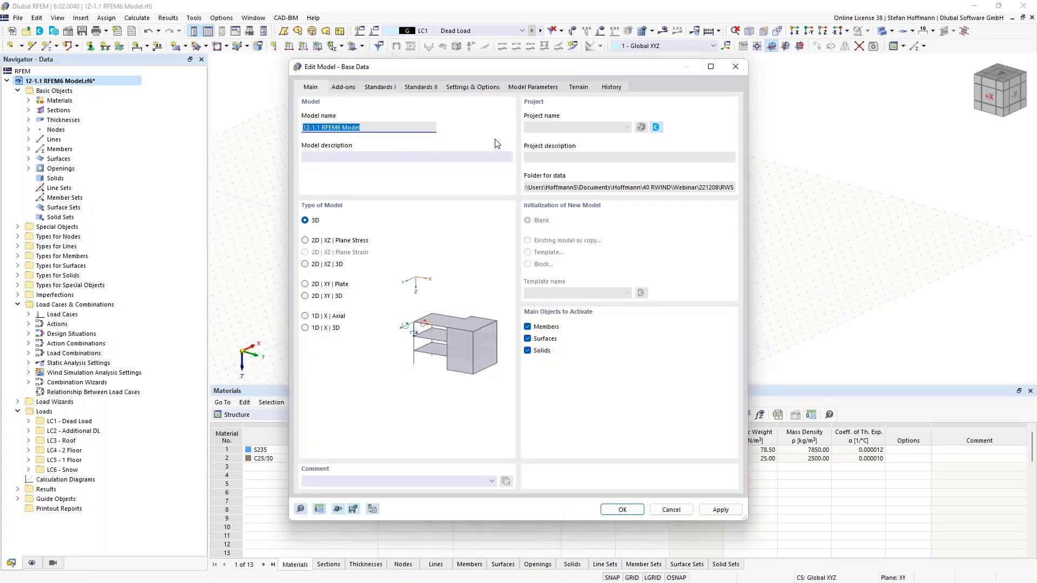
{"action": "left_click", "coordinate": [343, 87]}
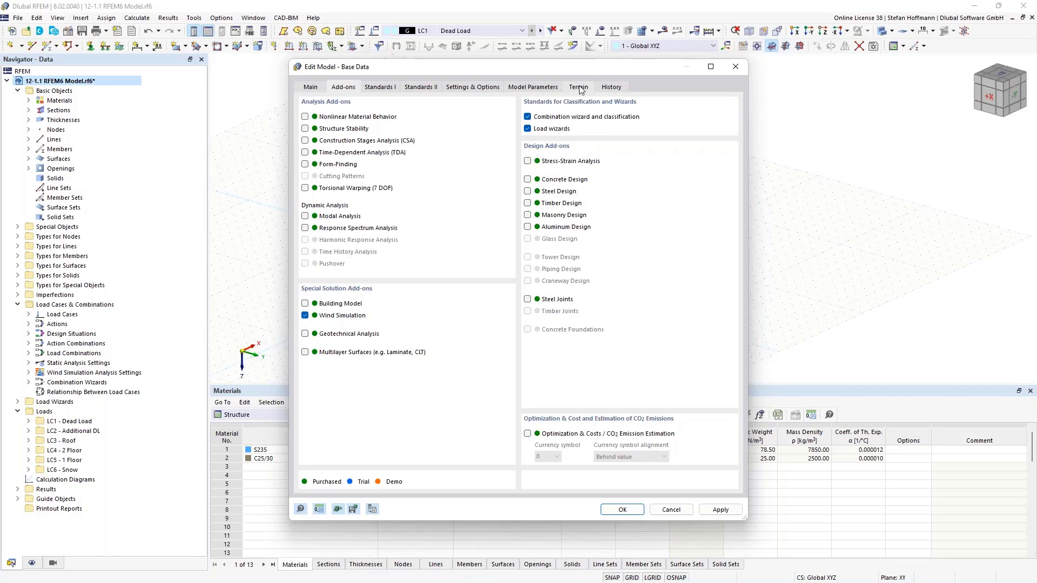
{"action": "left_click", "coordinate": [555, 89]}
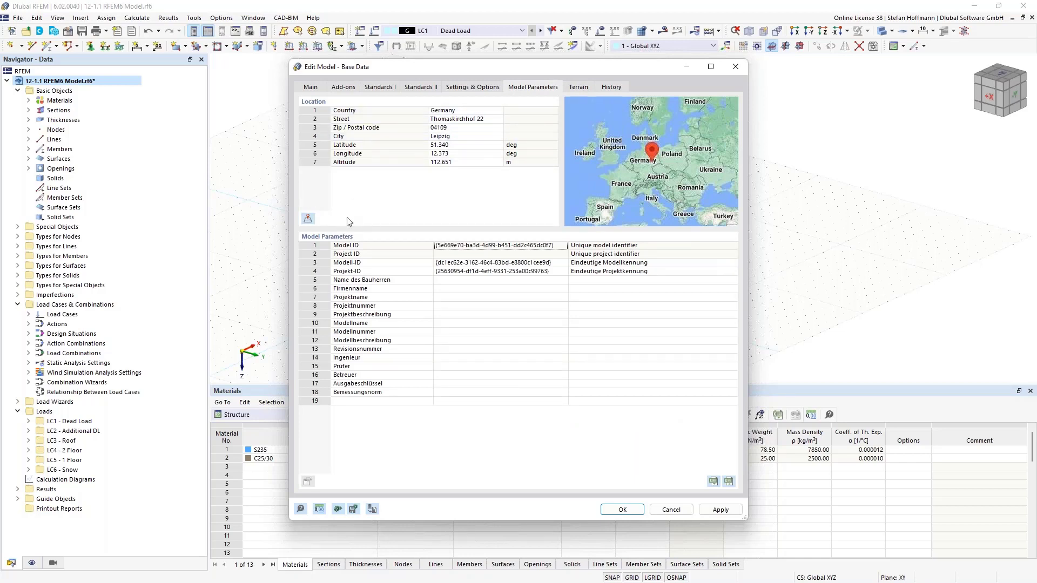
- Try the Horizontal Plane, Inclined Plane and Table terrain definitions in the base data
{"action": "left_click", "coordinate": [578, 87]}
{"action": "left_click", "coordinate": [361, 128]}
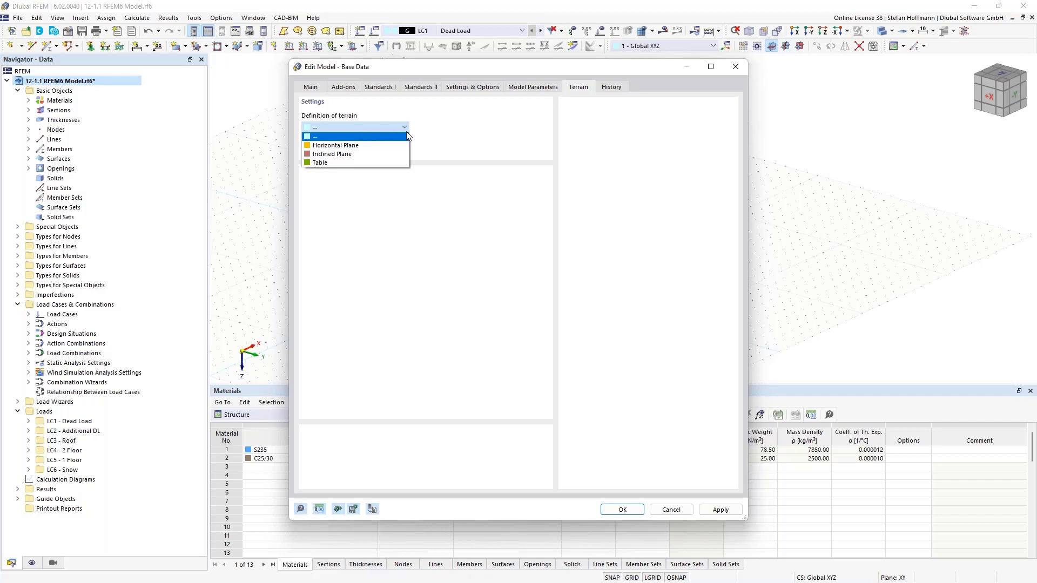
{"action": "left_click", "coordinate": [372, 146]}
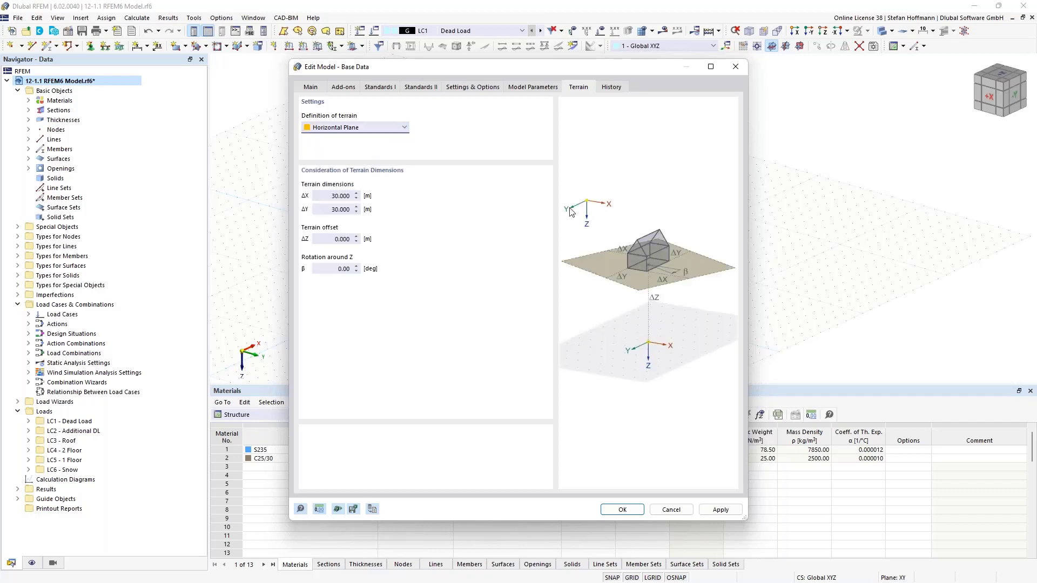
{"action": "left_click", "coordinate": [372, 129]}
{"action": "left_click", "coordinate": [347, 154]}
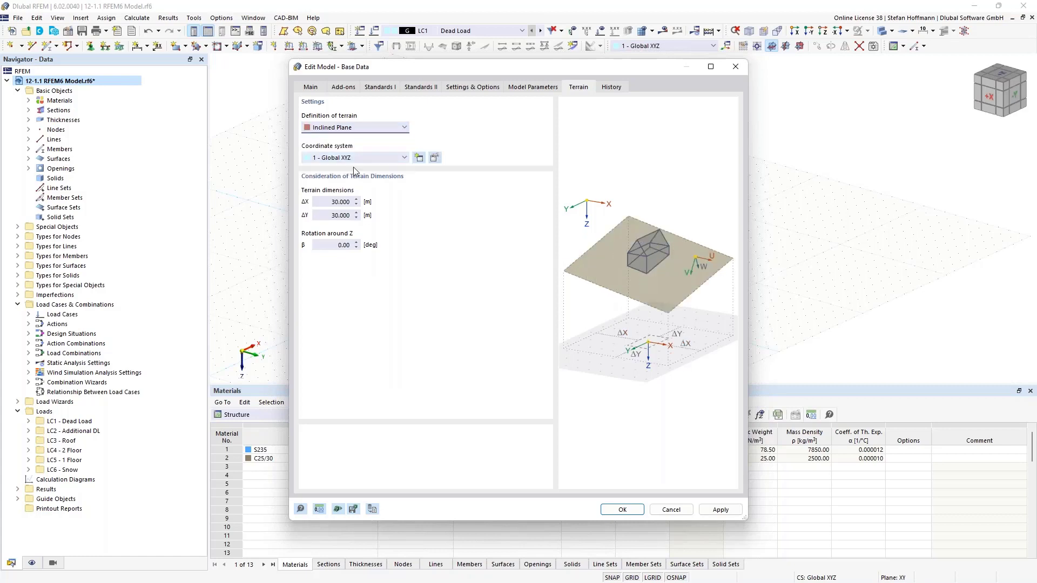
{"action": "left_click", "coordinate": [345, 129]}
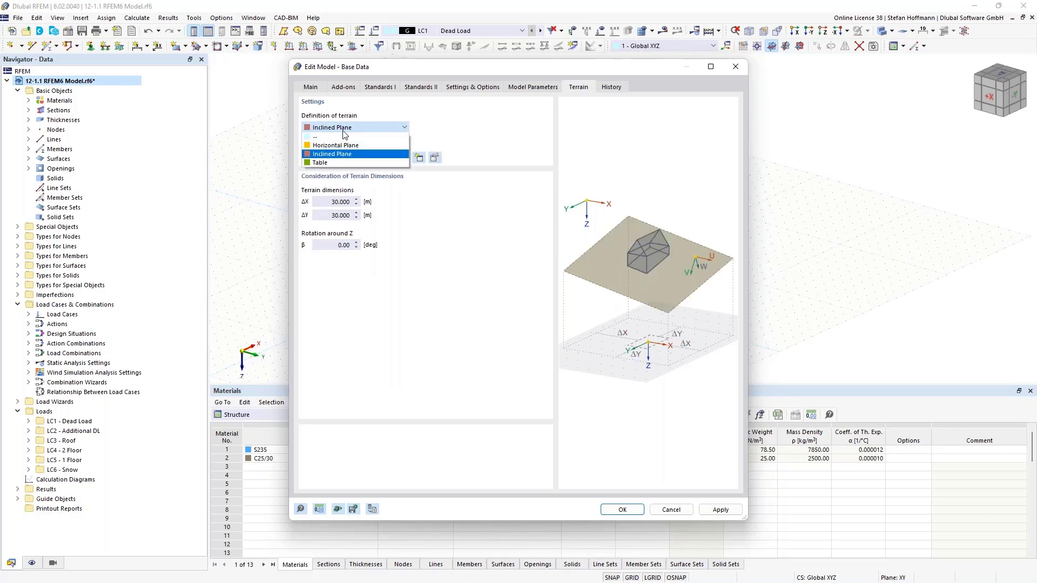
{"action": "left_click", "coordinate": [340, 163]}
- View the terrain's coordinate table, reset the terrain definition to none and cancel the base data changes
{"action": "left_click", "coordinate": [618, 88]}
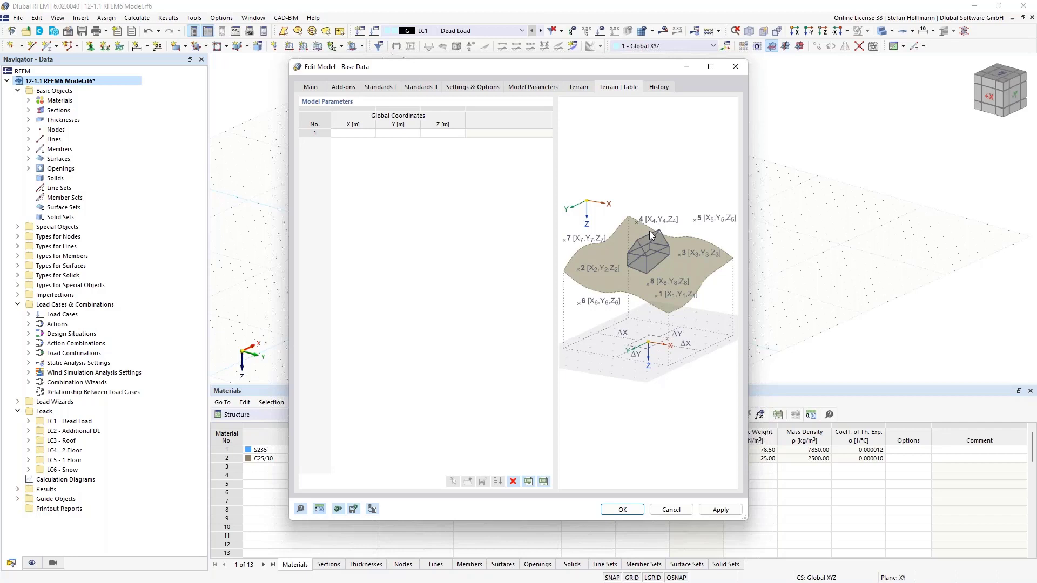
{"action": "left_click", "coordinate": [583, 88]}
{"action": "left_click", "coordinate": [357, 126]}
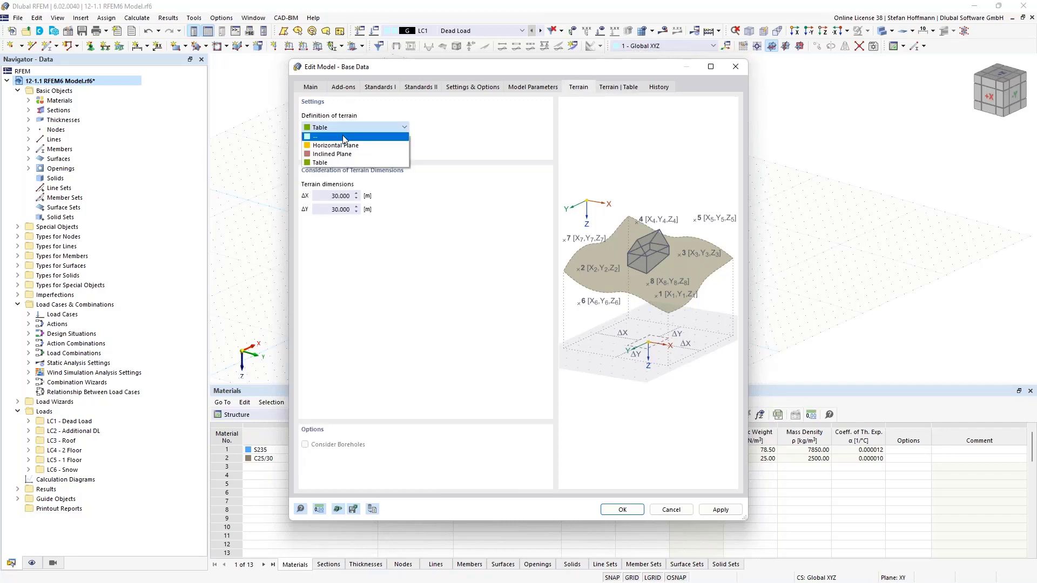
{"action": "left_click", "coordinate": [343, 137]}
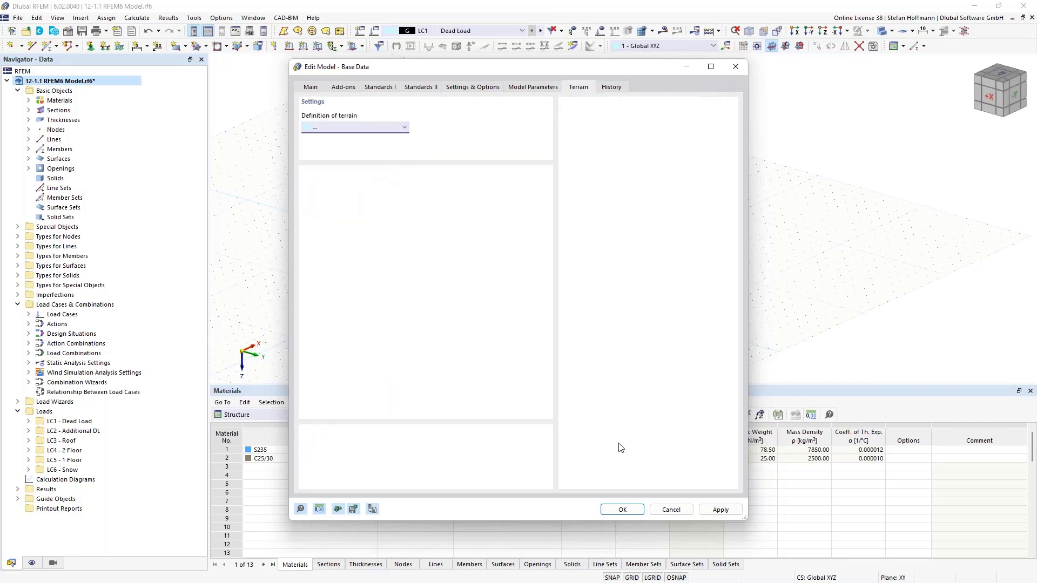
{"action": "left_click", "coordinate": [659, 510]}
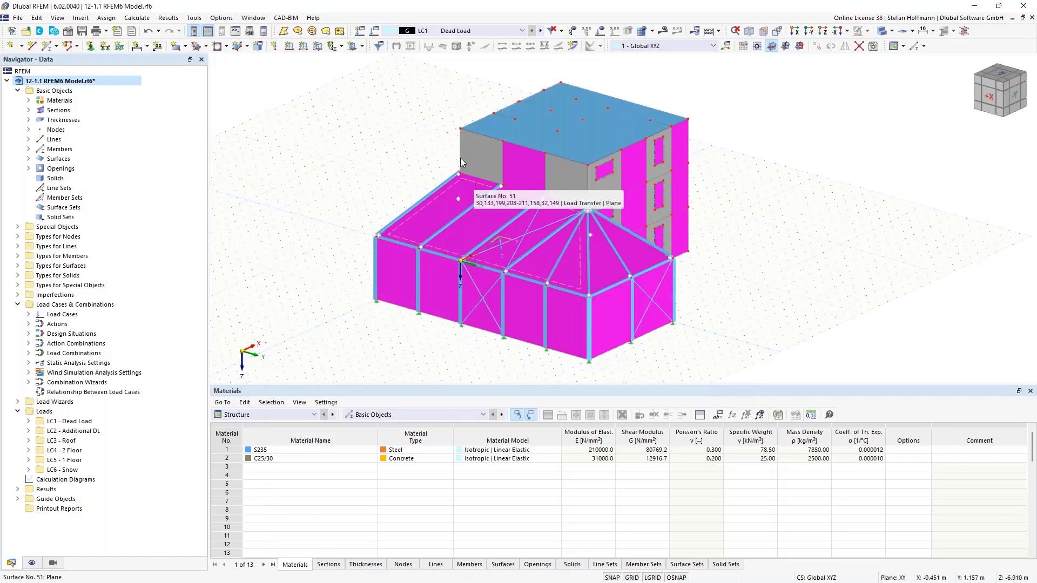
- Create a new load case LC7 with the Wind action category and the Wind Simulation analysis type
{"action": "left_click", "coordinate": [359, 32]}
{"action": "left_click", "coordinate": [377, 260]}
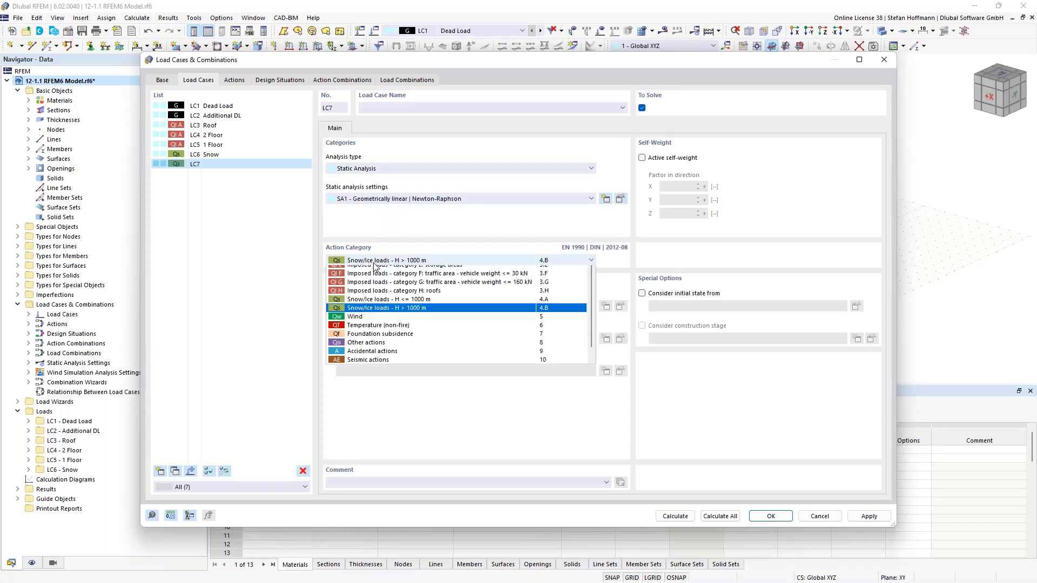
{"action": "left_click", "coordinate": [362, 170]}
{"action": "left_click", "coordinate": [353, 186]}
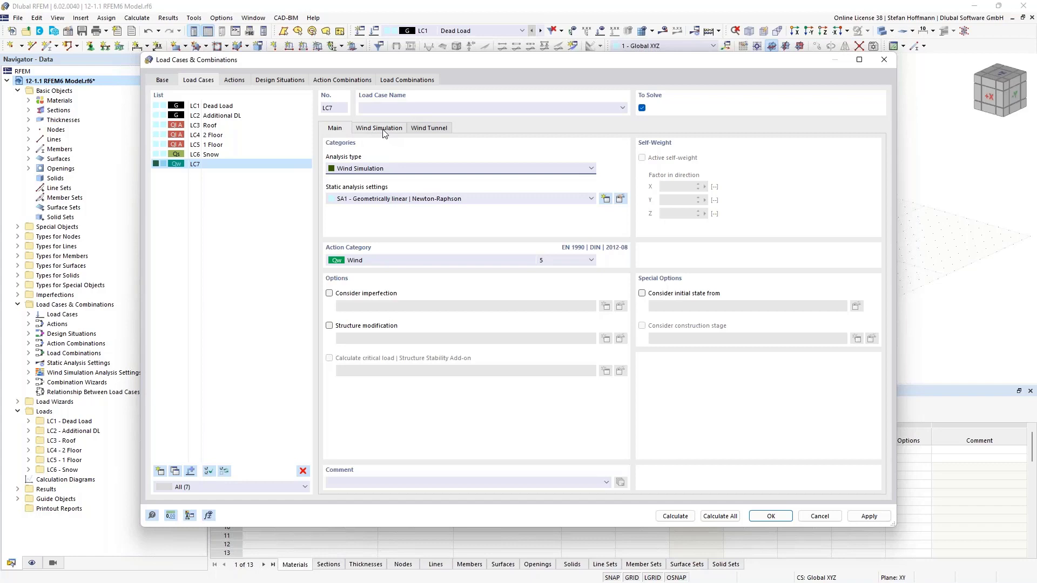
- Review the simulation type options and flow parameters of the WA1 wind simulation analysis settings assigned to LC7
{"action": "left_click", "coordinate": [383, 129]}
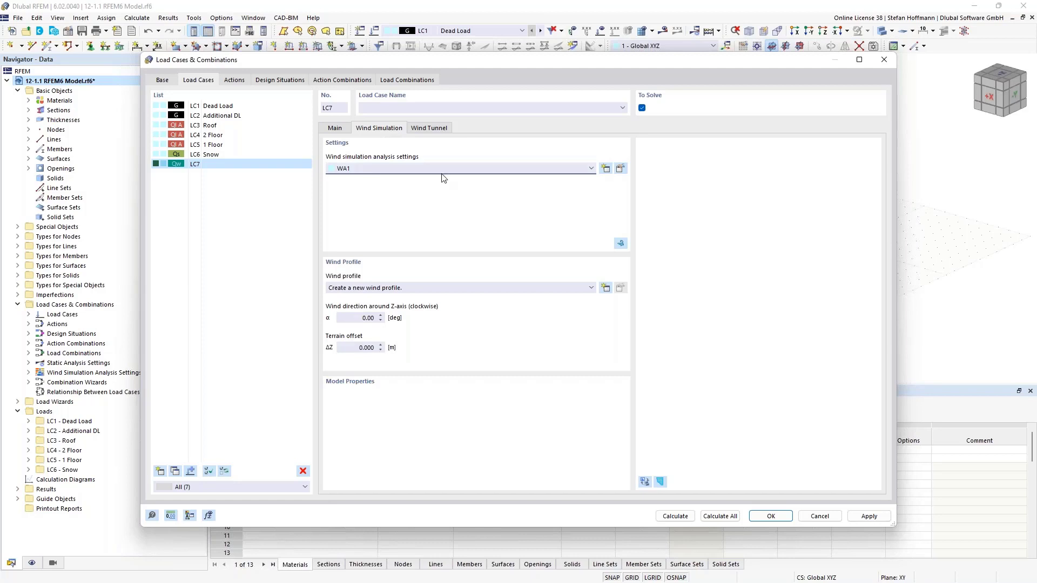
{"action": "left_click", "coordinate": [621, 169]}
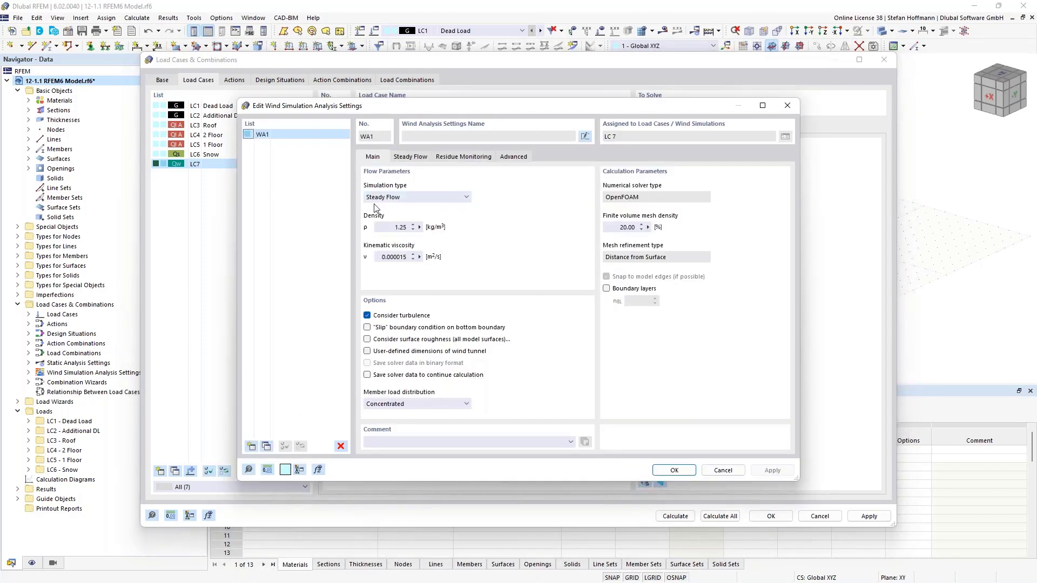
{"action": "left_click", "coordinate": [421, 197]}
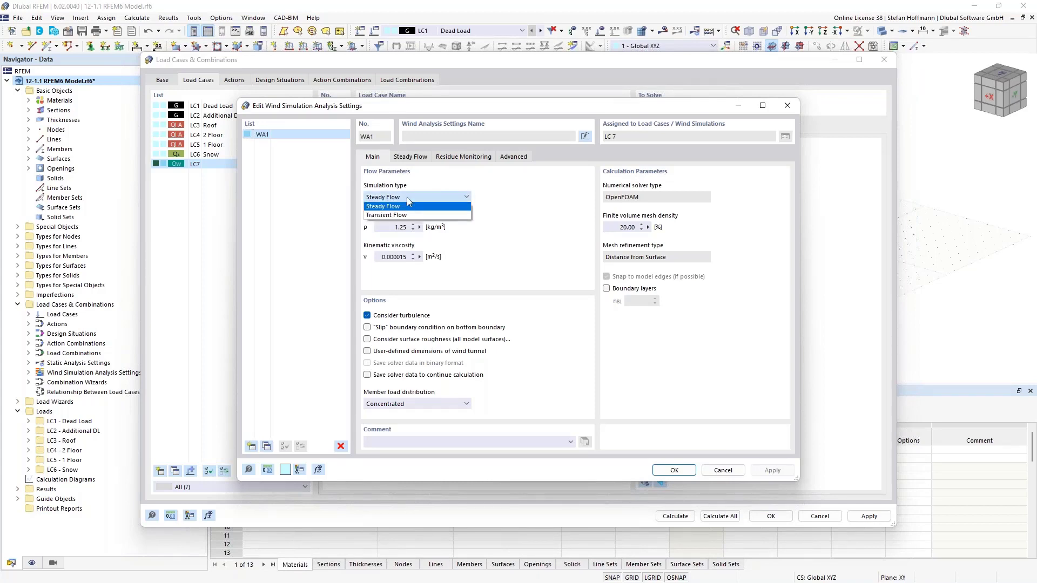
{"action": "left_click", "coordinate": [406, 196]}
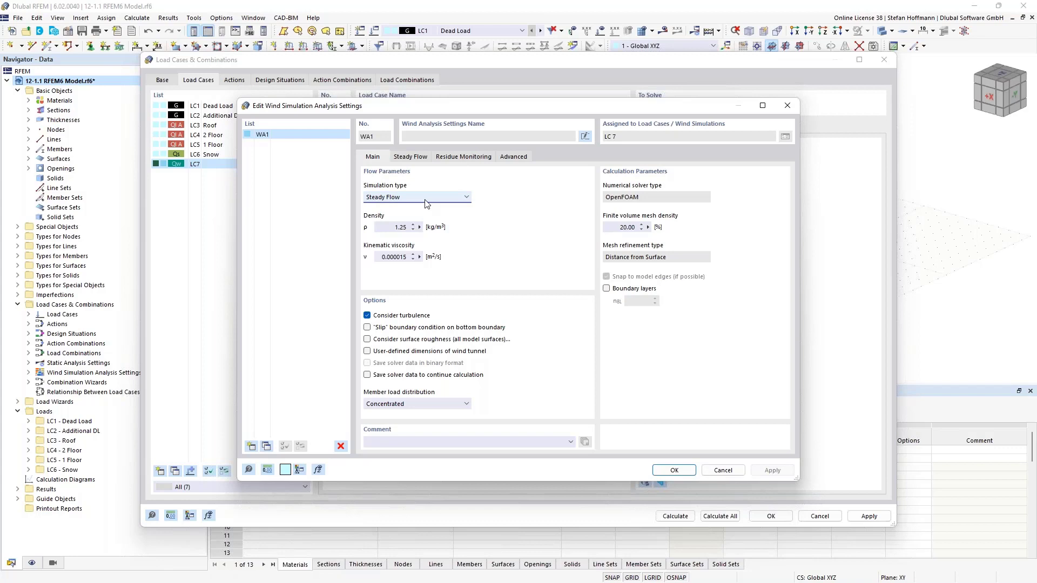
{"action": "left_click", "coordinate": [406, 224]}
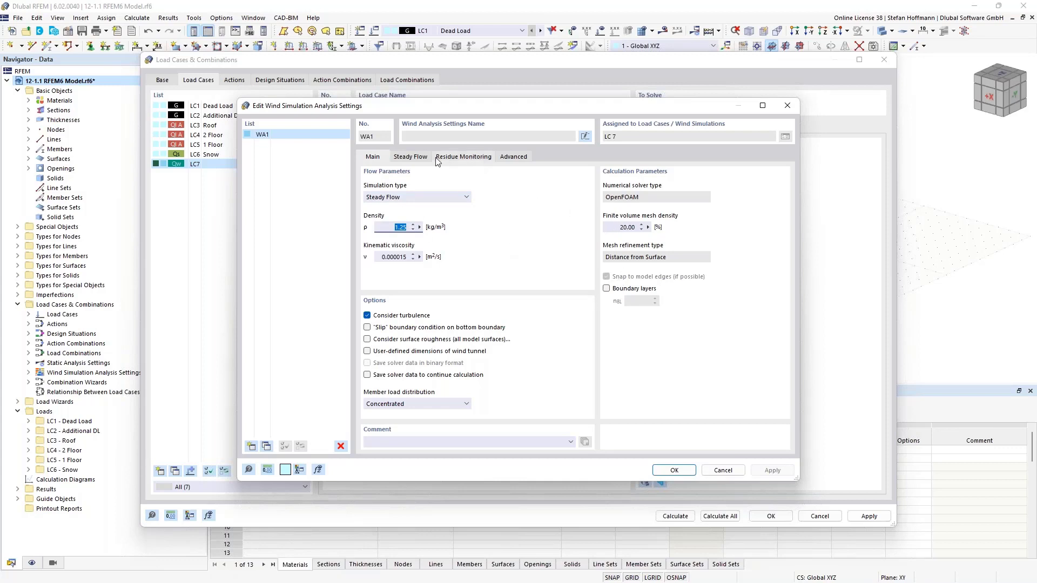
- Review the Steady Flow, Residue Monitoring and Advanced settings of WA1, including the turbulence model options, and close them without changes
{"action": "left_click", "coordinate": [415, 157]}
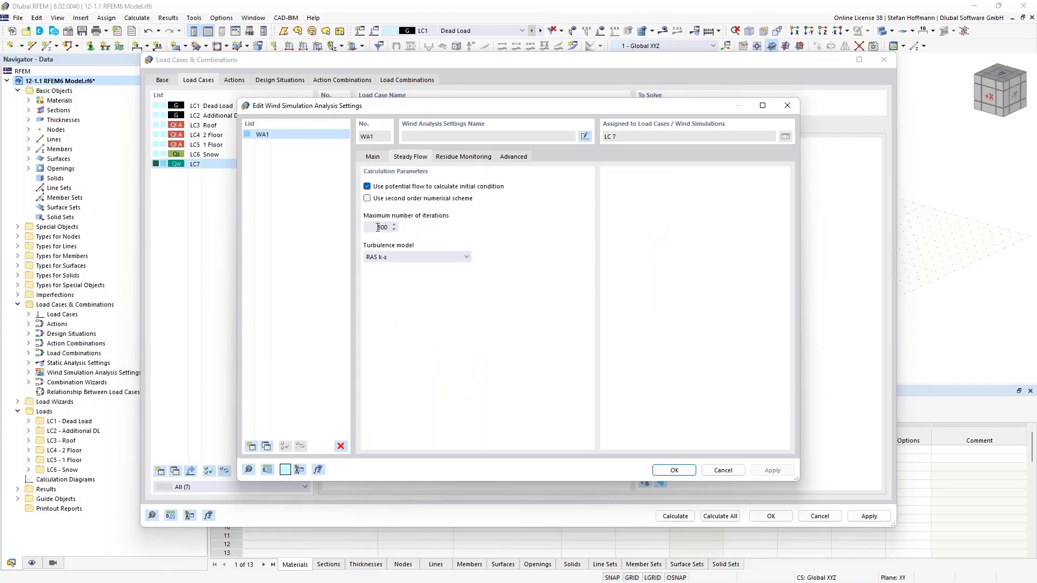
{"action": "left_click", "coordinate": [421, 257]}
{"action": "left_click", "coordinate": [421, 258]}
{"action": "left_click", "coordinate": [464, 157]}
{"action": "left_click", "coordinate": [513, 157]}
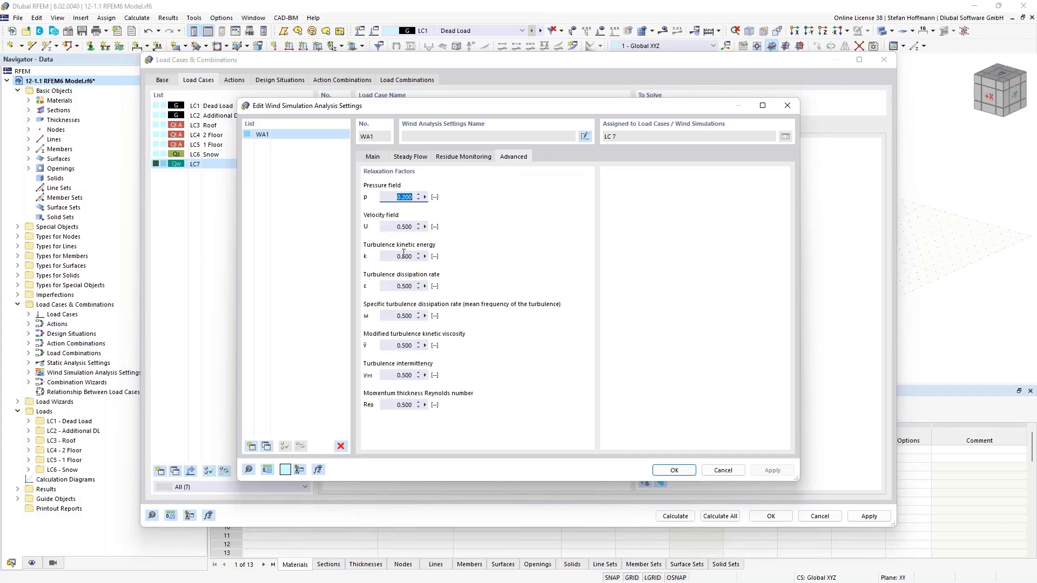
{"action": "left_click", "coordinate": [791, 106]}
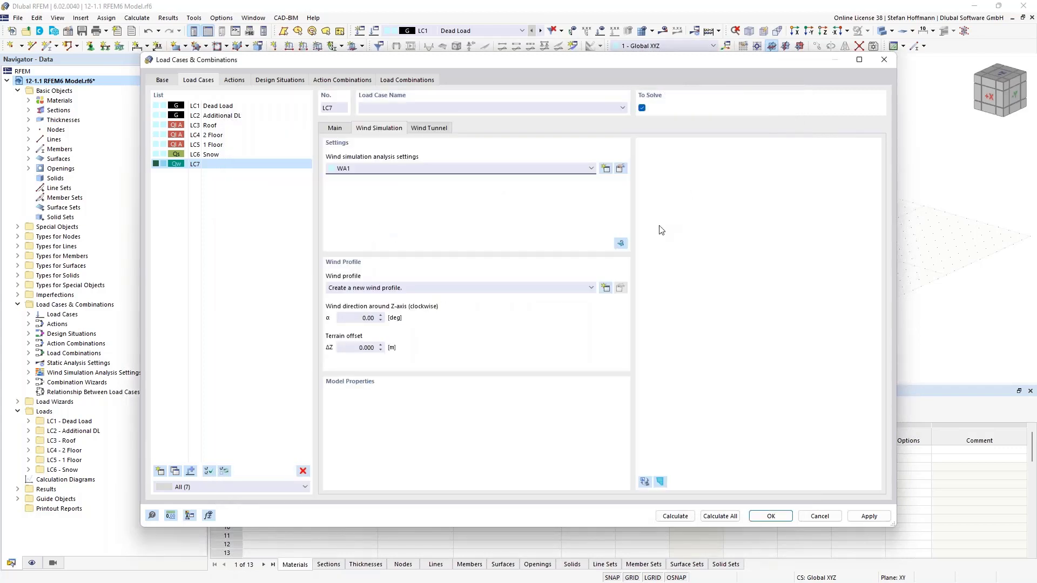
- Try to calculate the wind simulation for LC7 directly from its wind simulation settings
{"action": "left_click", "coordinate": [621, 245]}
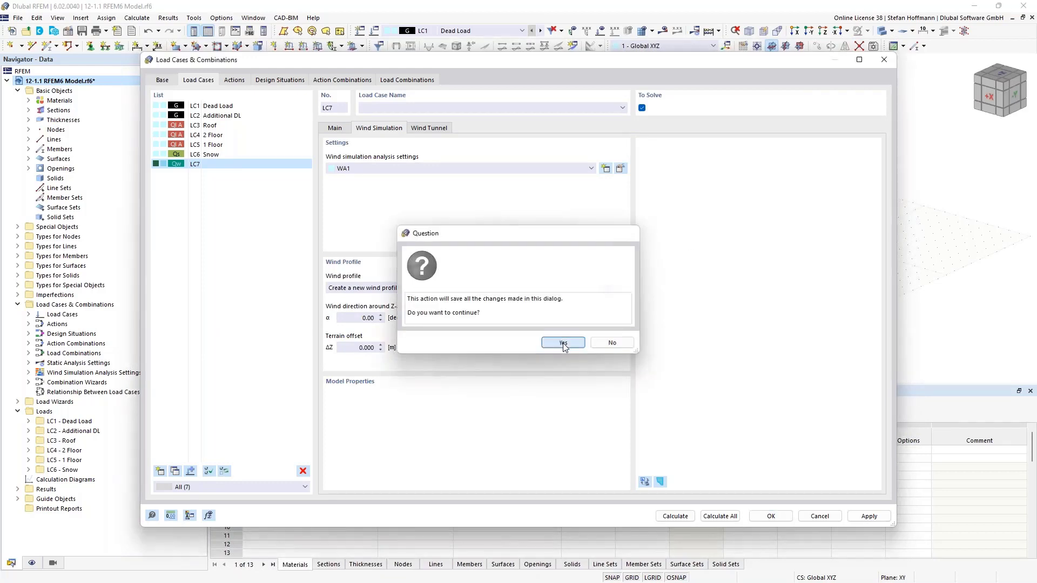
{"action": "left_click", "coordinate": [563, 344]}
{"action": "left_click", "coordinate": [612, 366]}
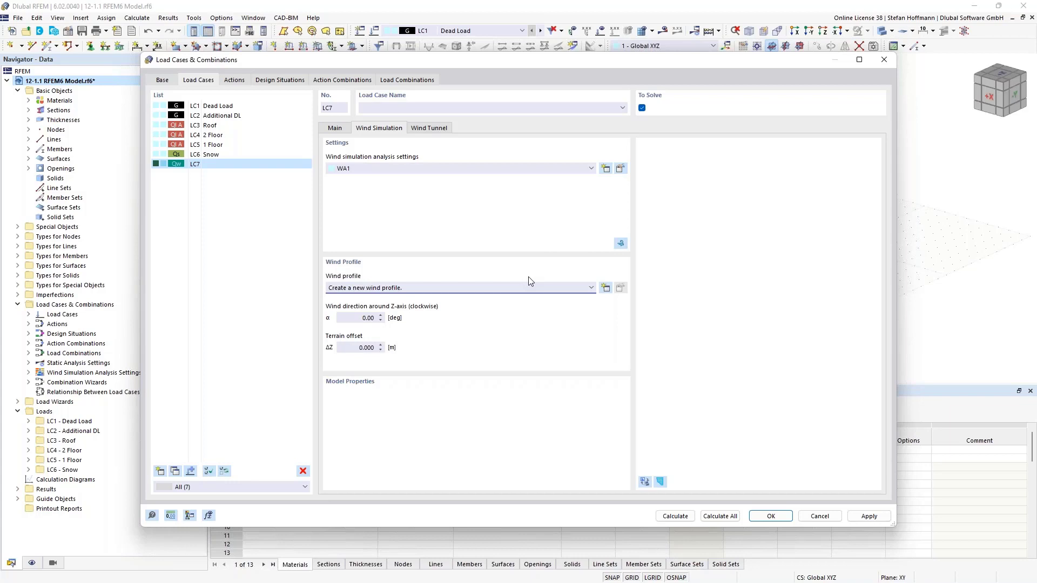
- Create a wind profile for LC7 of the type According to Standard - EN 1991 | DIN | 2019-04
{"action": "left_click", "coordinate": [606, 288]}
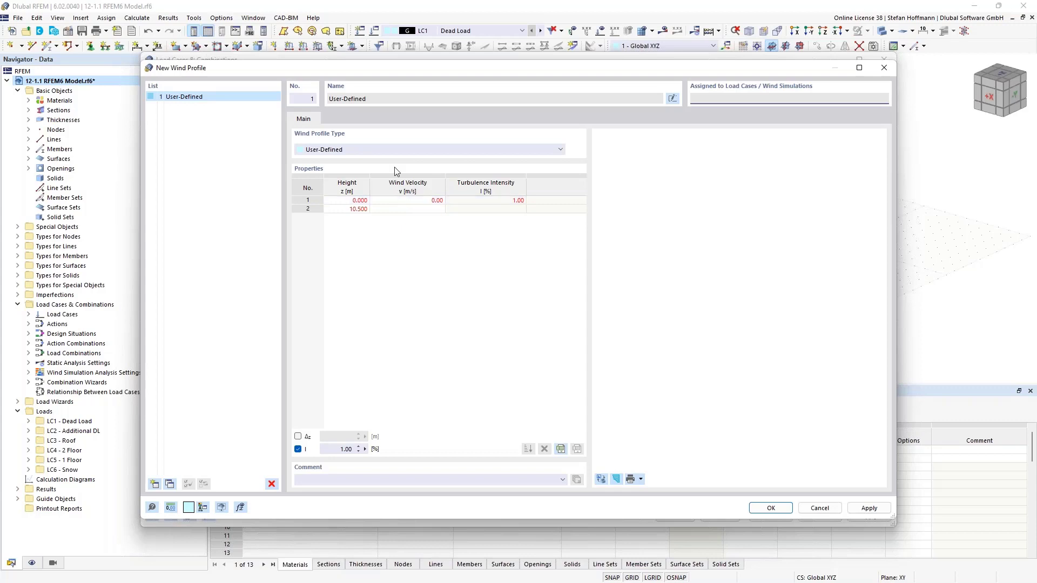
{"action": "left_click", "coordinate": [393, 149]}
{"action": "left_click", "coordinate": [377, 168]}
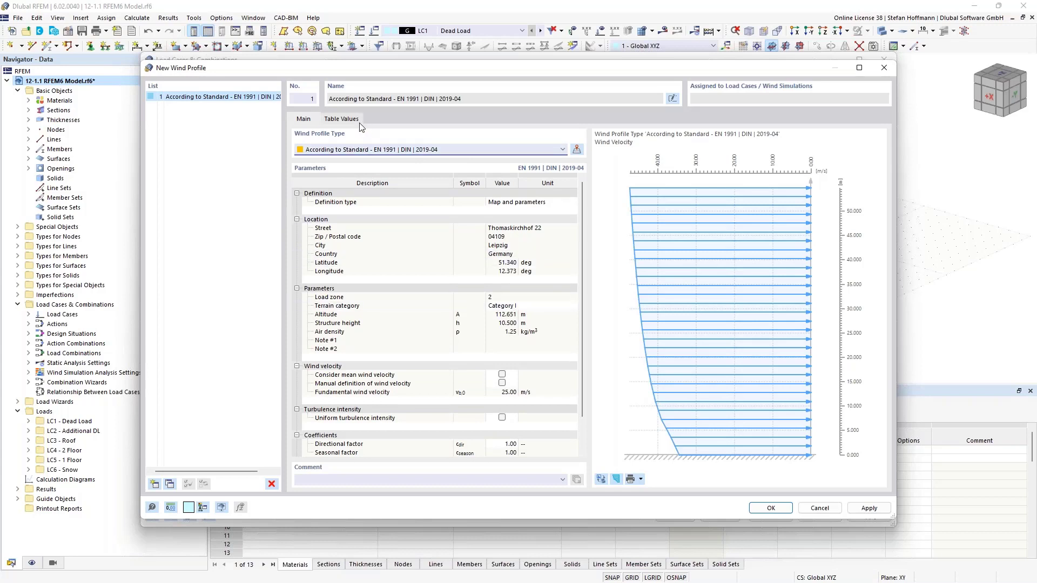
- Review the wind velocity and turbulence intensity table values and accept the new wind profile
{"action": "left_click", "coordinate": [342, 119]}
{"action": "left_click_drag", "start_coordinate": [410, 166], "coordinate": [427, 292]}
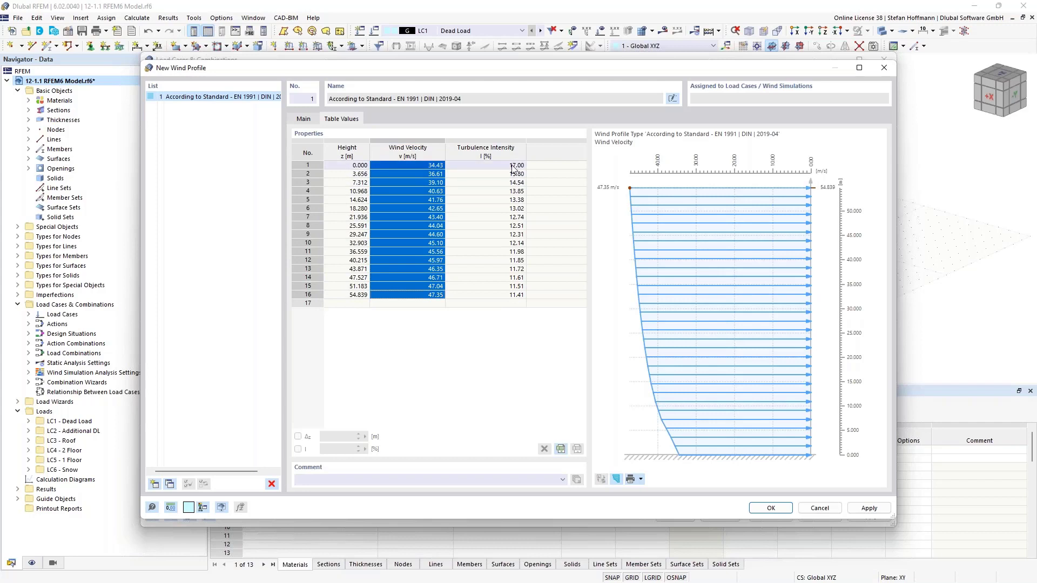
{"action": "left_click_drag", "start_coordinate": [512, 165], "coordinate": [520, 293]}
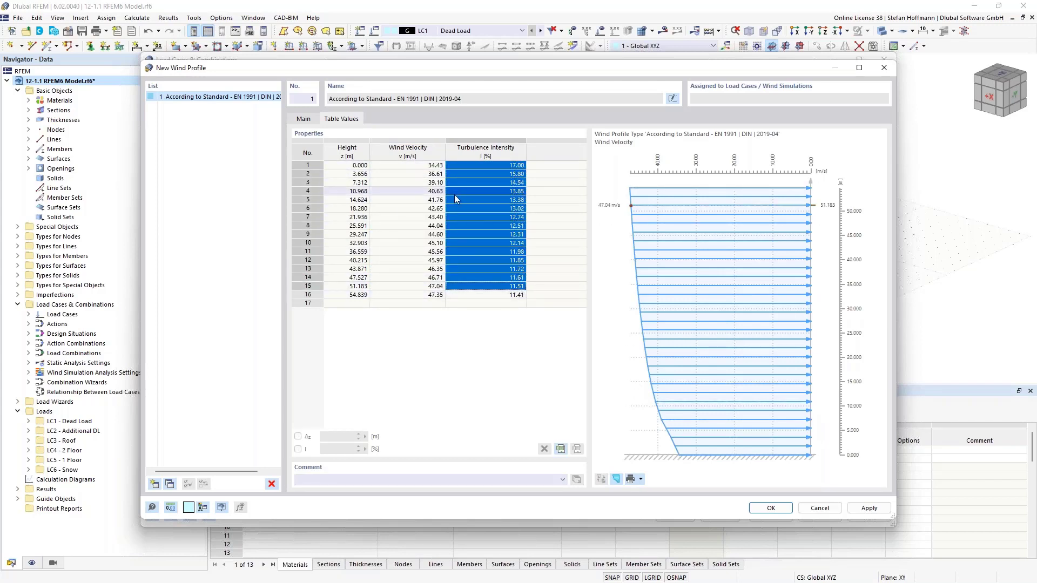
{"action": "left_click", "coordinate": [513, 167]}
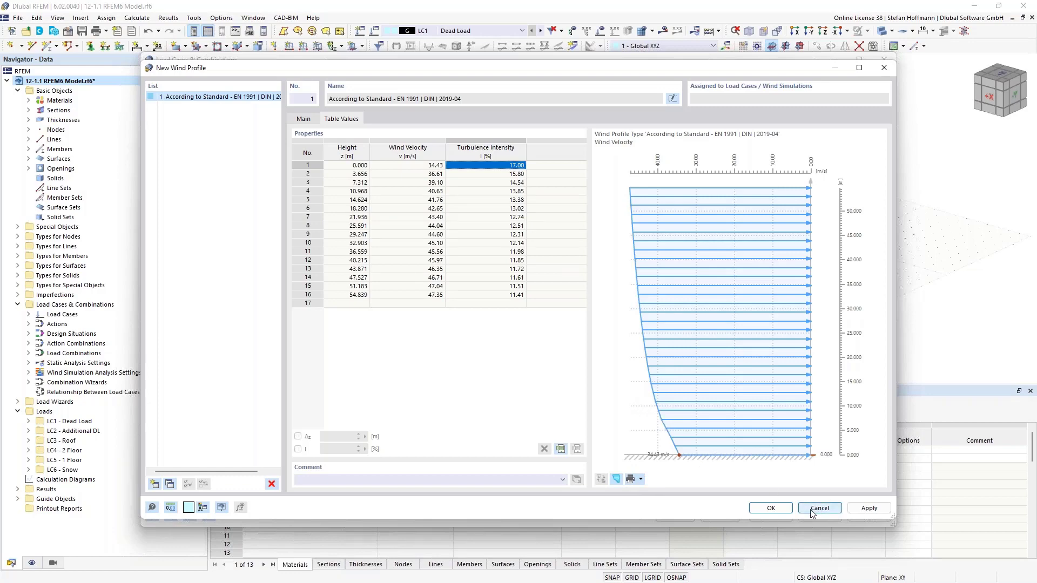
{"action": "left_click", "coordinate": [771, 508]}
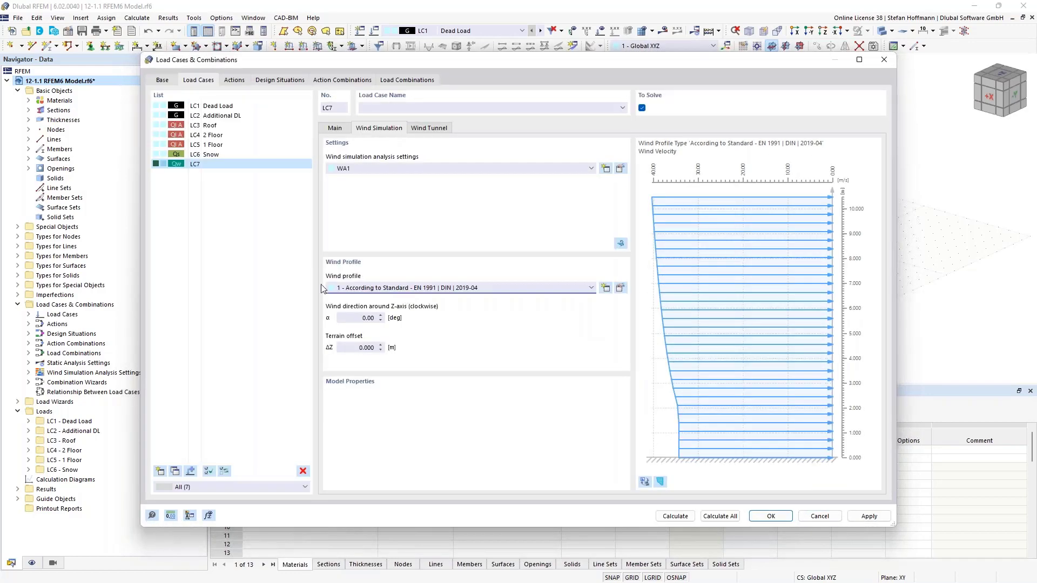
- Check the wind direction and wind tunnel dimensions, accept LC7 and inspect the building with the wind profile displayed
{"action": "left_click", "coordinate": [382, 320]}
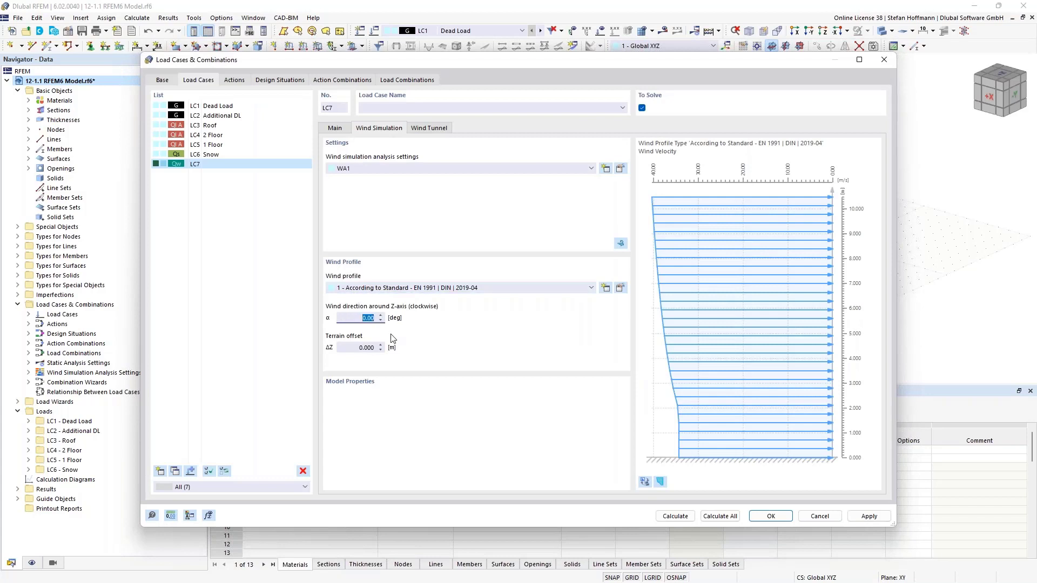
{"action": "left_click", "coordinate": [423, 129]}
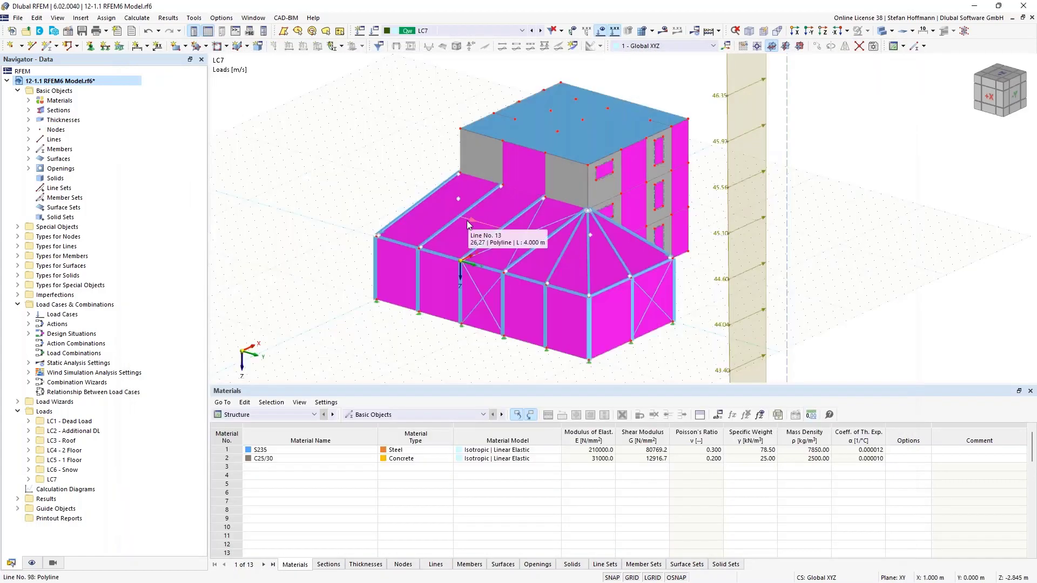
{"action": "scroll", "coordinate": [466, 223], "scroll_direction": "down", "scroll_amount": 6}
{"action": "scroll", "coordinate": [466, 222], "scroll_direction": "up", "scroll_amount": 6}
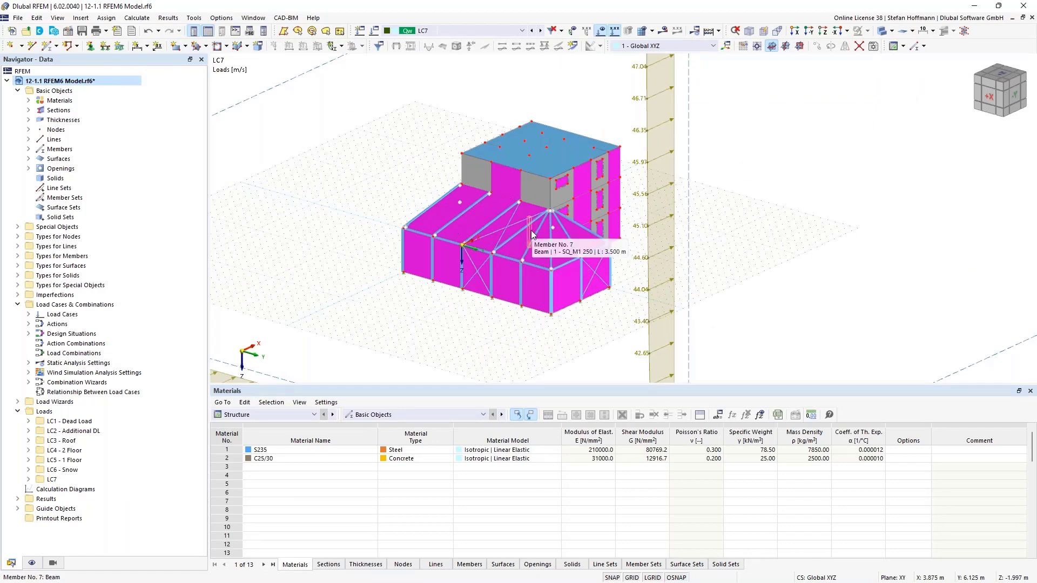
{"action": "scroll", "coordinate": [540, 251], "scroll_direction": "up", "scroll_amount": 6}
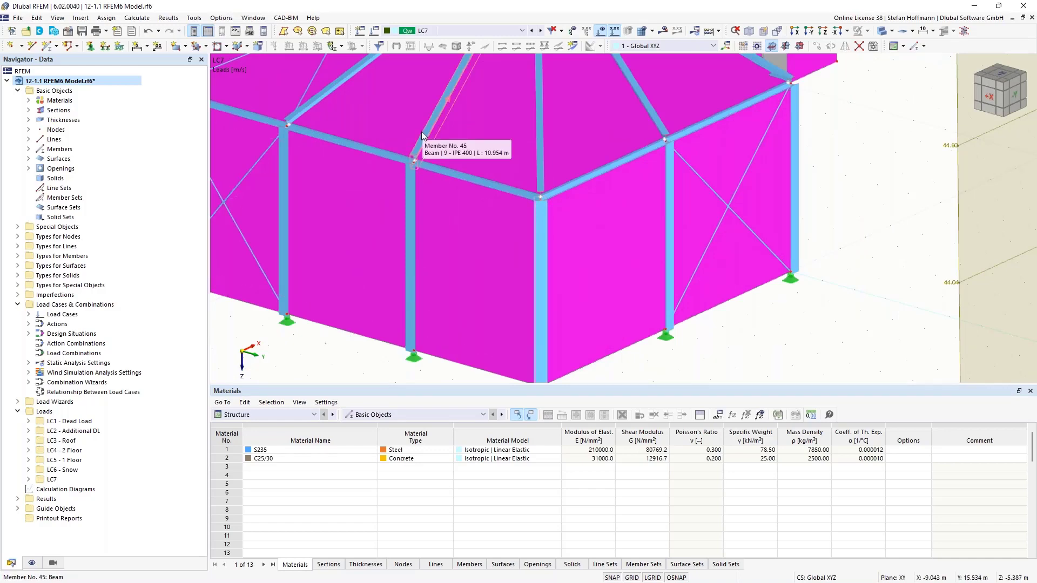
{"action": "scroll", "coordinate": [421, 133], "scroll_direction": "down", "scroll_amount": 6}
{"action": "middle_click_drag", "start_coordinate": [332, 94], "coordinate": [370, 179]}
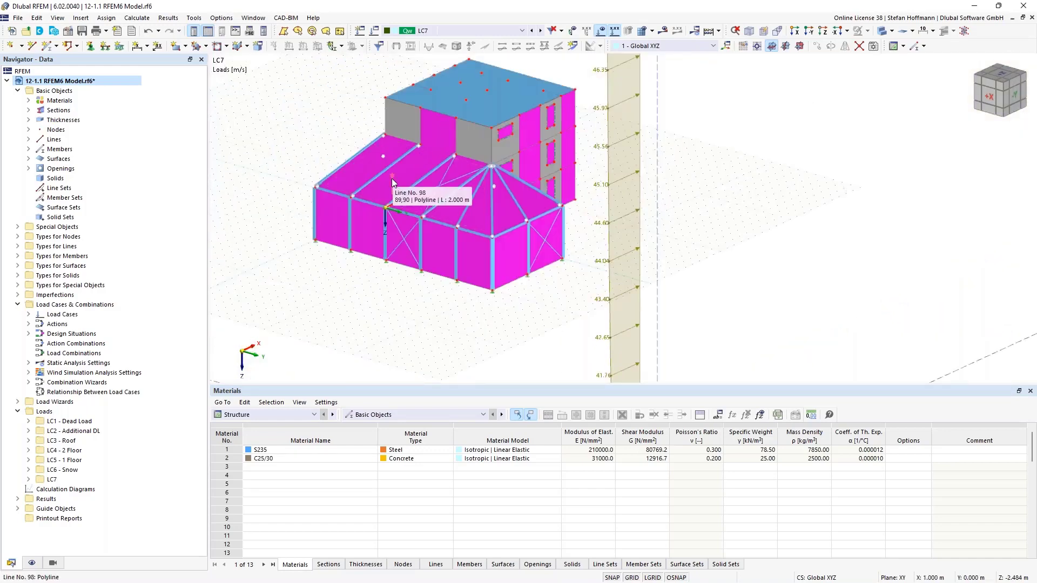
- Review the model simplification in the mesh settings for wind simulation, toggle Run RWIND in Silent Mode and accept the settings
{"action": "left_click", "coordinate": [146, 21]}
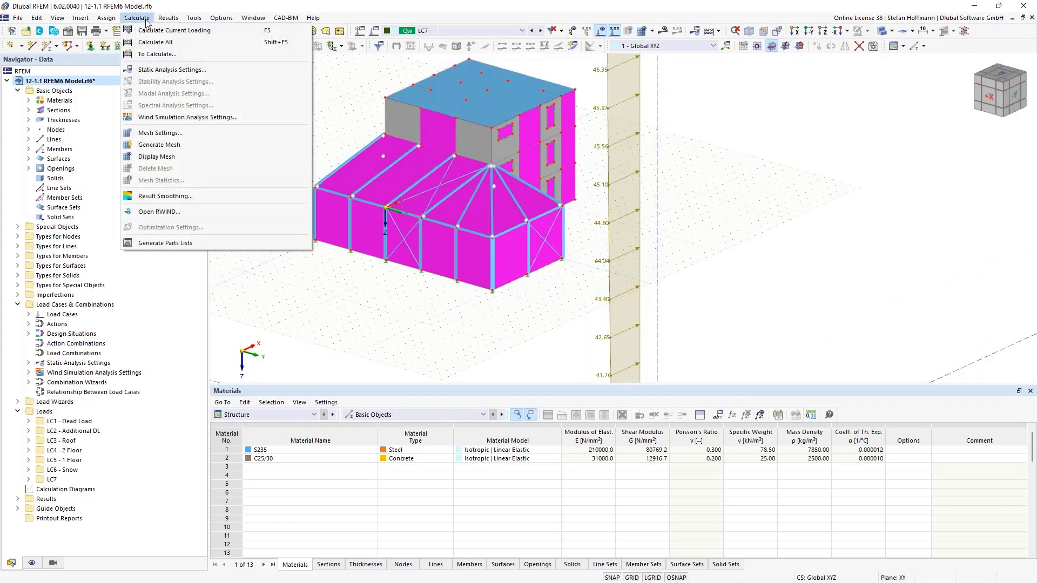
{"action": "left_click", "coordinate": [161, 133]}
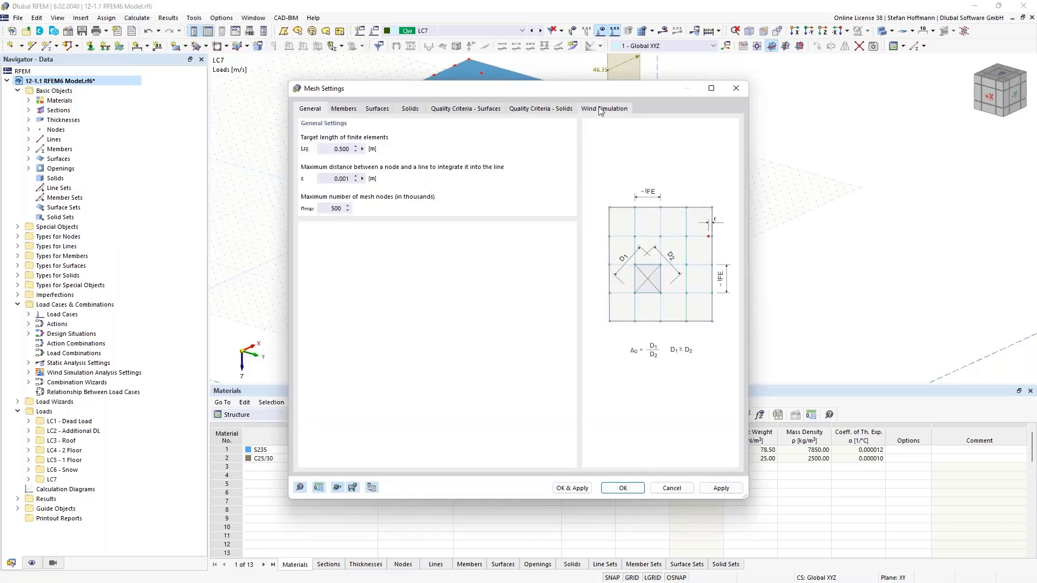
{"action": "left_click", "coordinate": [601, 110]}
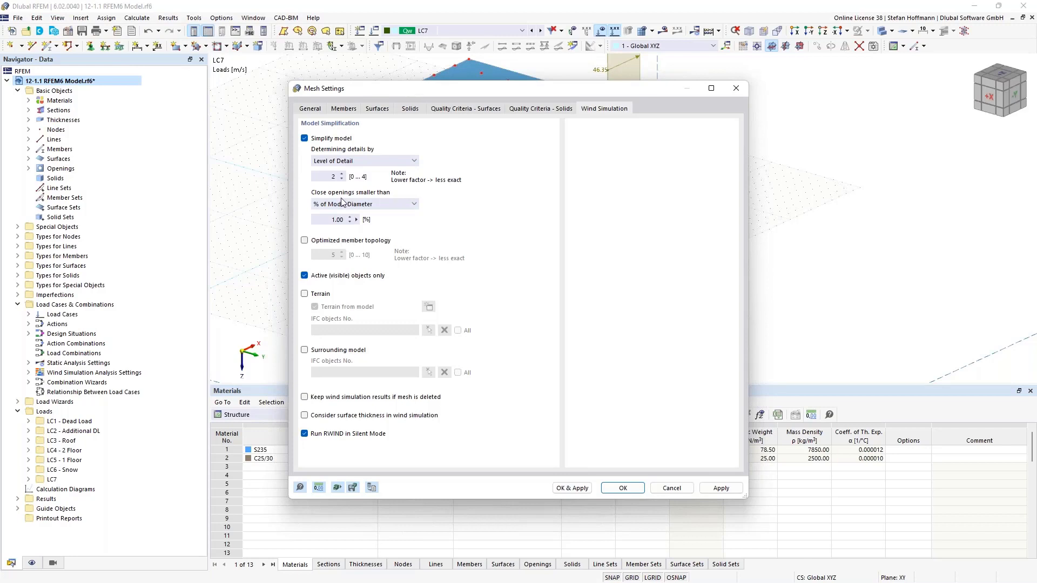
{"action": "double_click", "coordinate": [333, 176]}
{"action": "left_click", "coordinate": [322, 437]}
{"action": "left_click", "coordinate": [633, 489]}
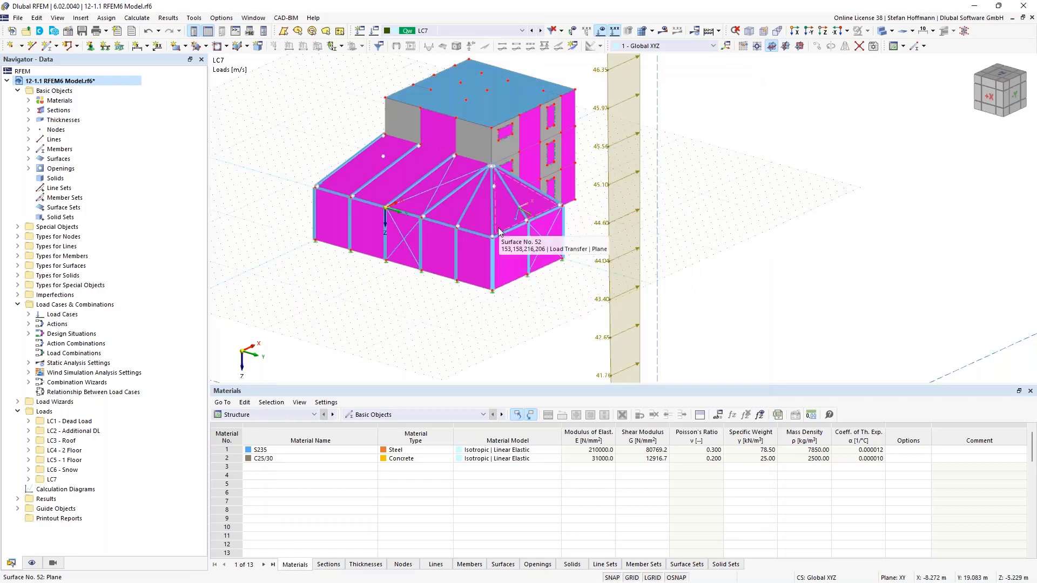
- Activate the generated visibility of members by type, covering the Beam, Truss and Tension members
{"action": "left_click", "coordinate": [53, 564]}
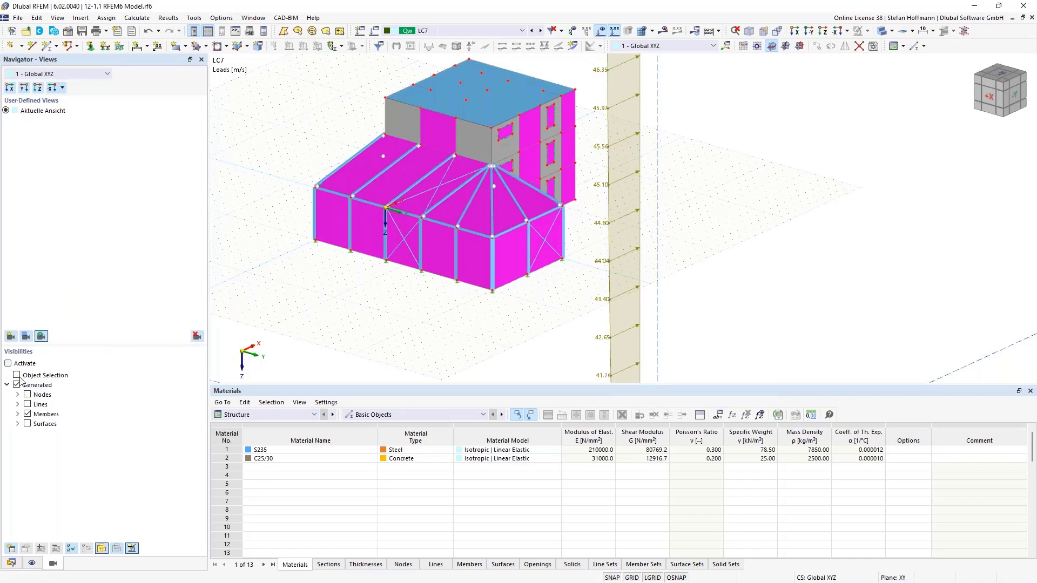
{"action": "left_click", "coordinate": [17, 413]}
{"action": "left_click", "coordinate": [28, 443]}
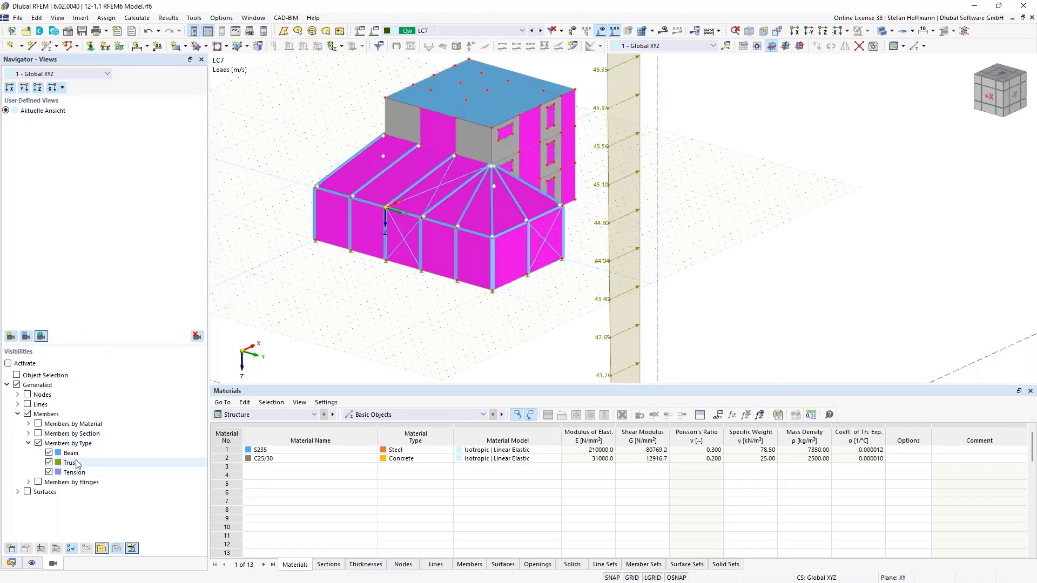
{"action": "left_click", "coordinate": [8, 363]}
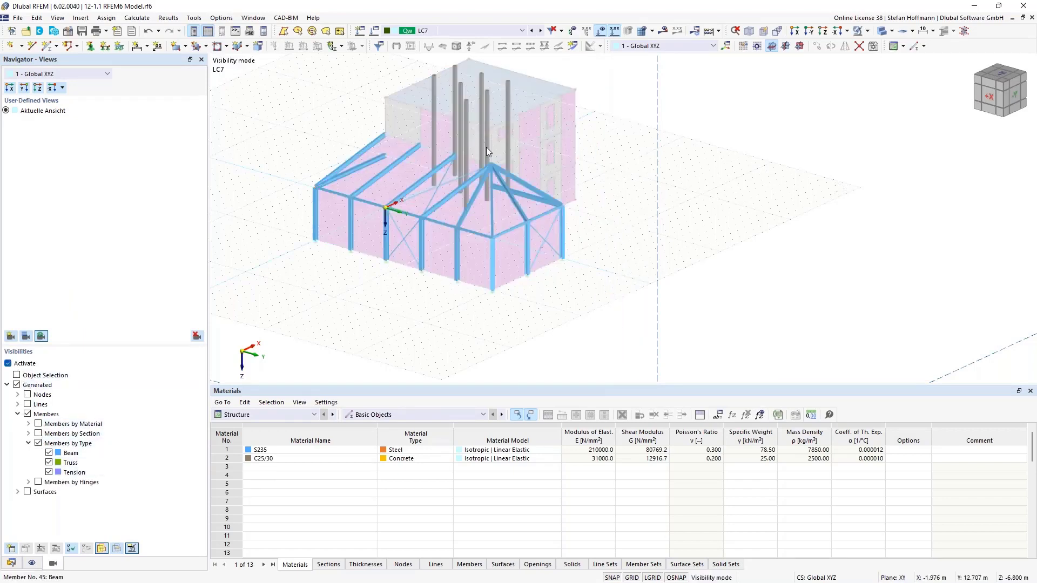
- Invert the visibility so that the members are hidden and the building's surfaces are shown
{"action": "left_click", "coordinate": [867, 30]}
{"action": "left_click", "coordinate": [901, 85]}
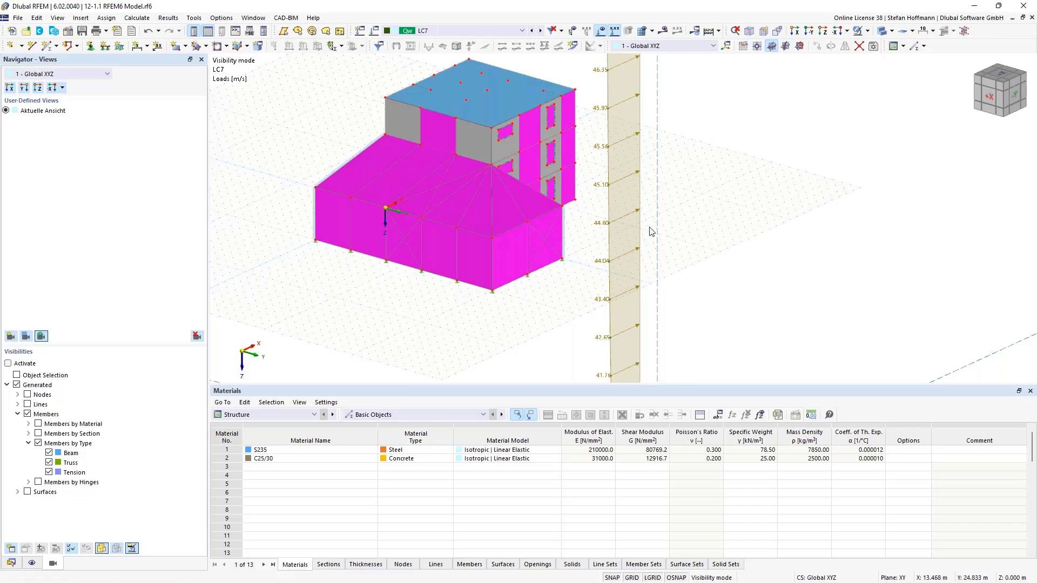
{"action": "scroll", "coordinate": [475, 149], "scroll_direction": "down", "scroll_amount": 3}
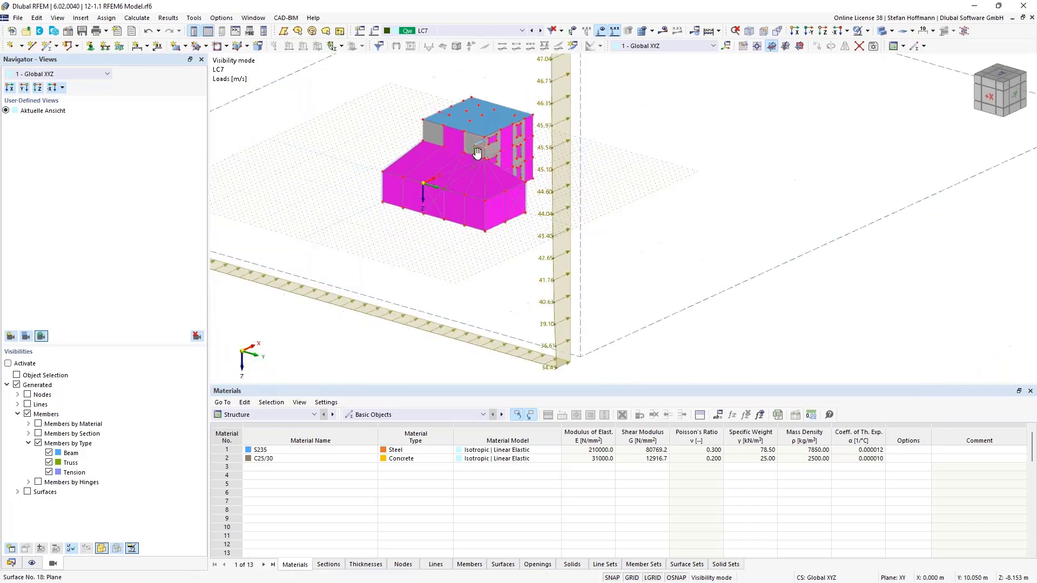
{"action": "middle_click_drag", "start_coordinate": [509, 203], "coordinate": [518, 220]}
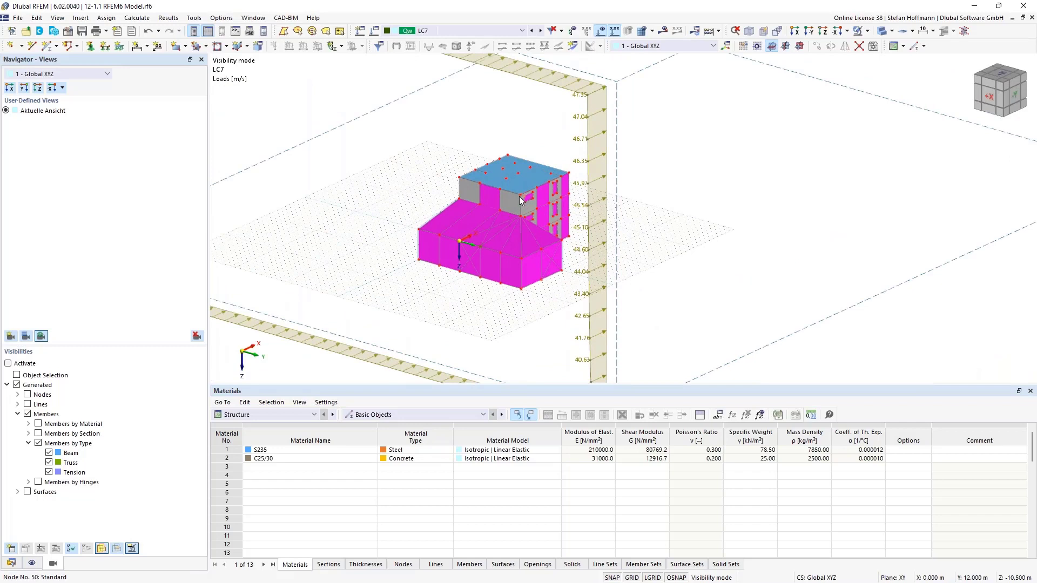
- Copy load case LC7 to LC8 and set the copy's wind direction around the Z-axis to -45°
{"action": "left_click", "coordinate": [20, 565]}
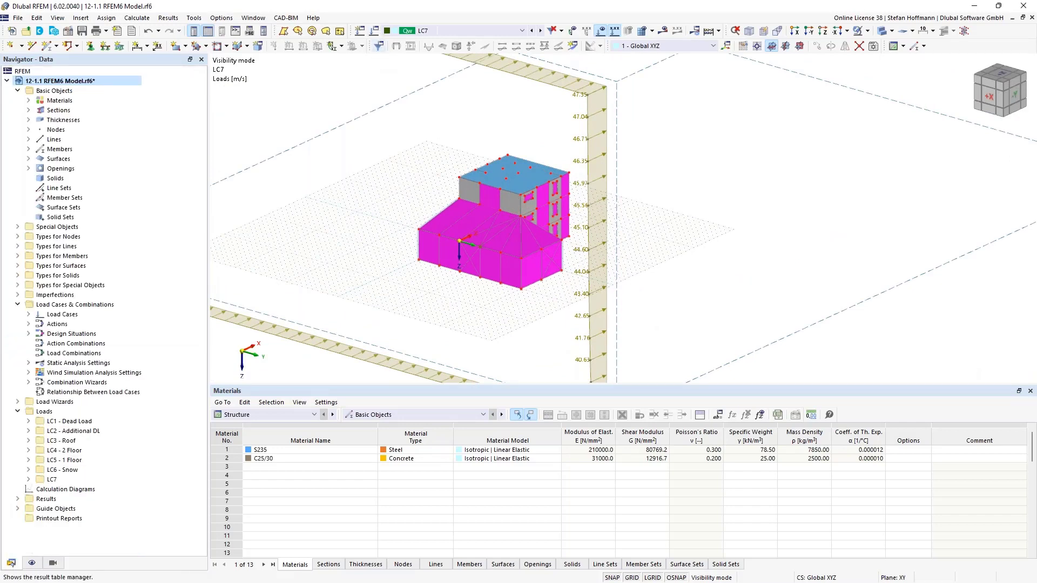
{"action": "left_click", "coordinate": [374, 32]}
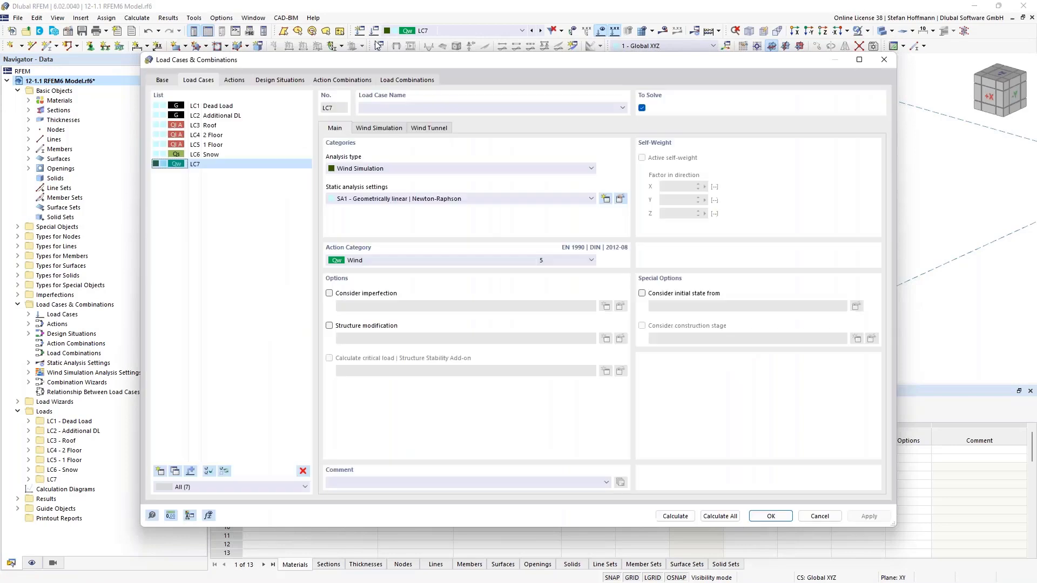
{"action": "left_click", "coordinate": [172, 473]}
{"action": "left_click", "coordinate": [387, 131]}
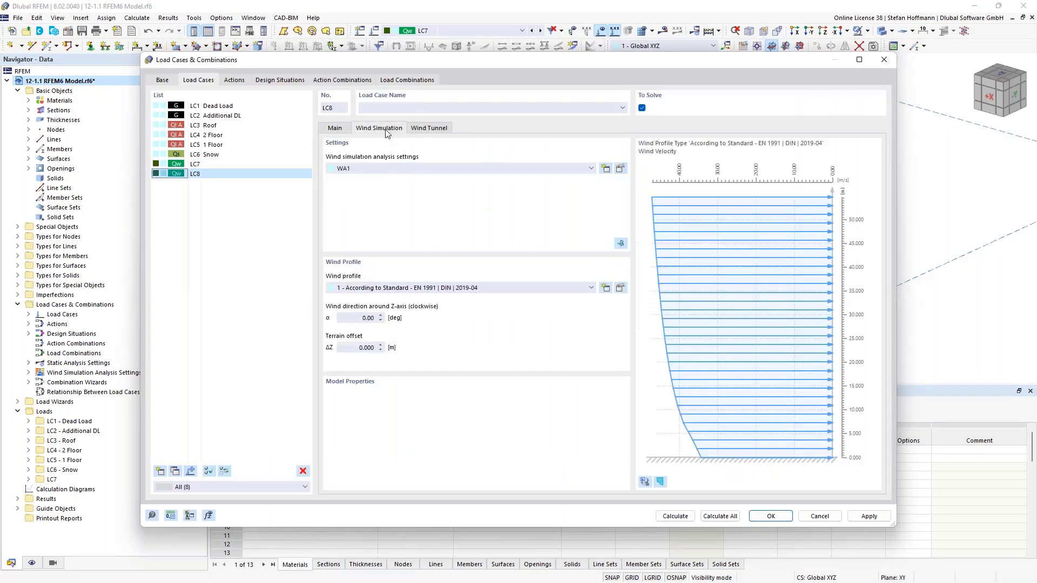
{"action": "double_click", "coordinate": [359, 317]}
{"action": "type", "text": "-45"}
{"action": "left_click", "coordinate": [771, 516]}
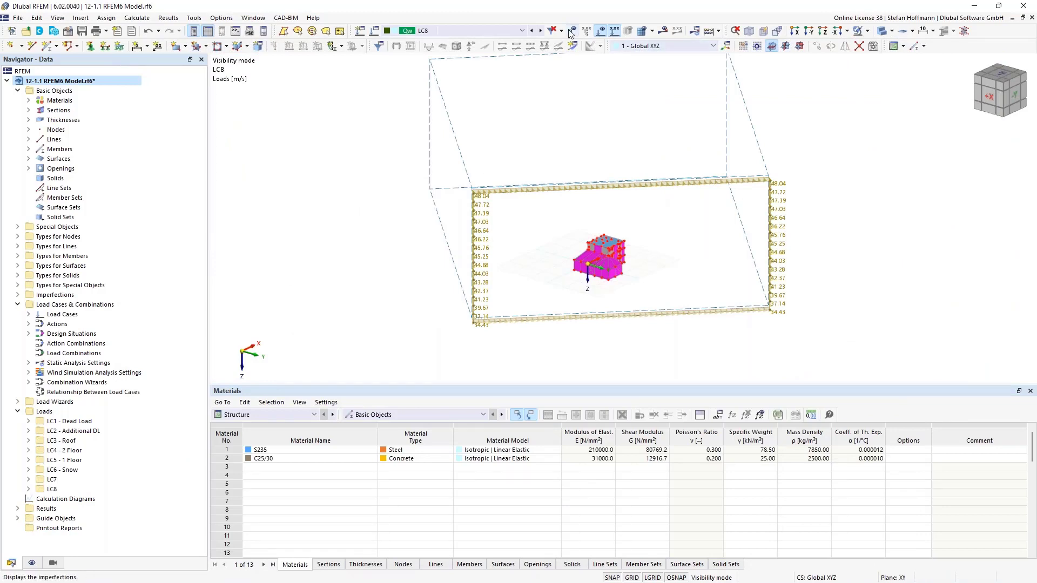
- Create a new wind simulation load wizard and check the load cases it would generate with its default step angle
{"action": "left_click", "coordinate": [532, 31]}
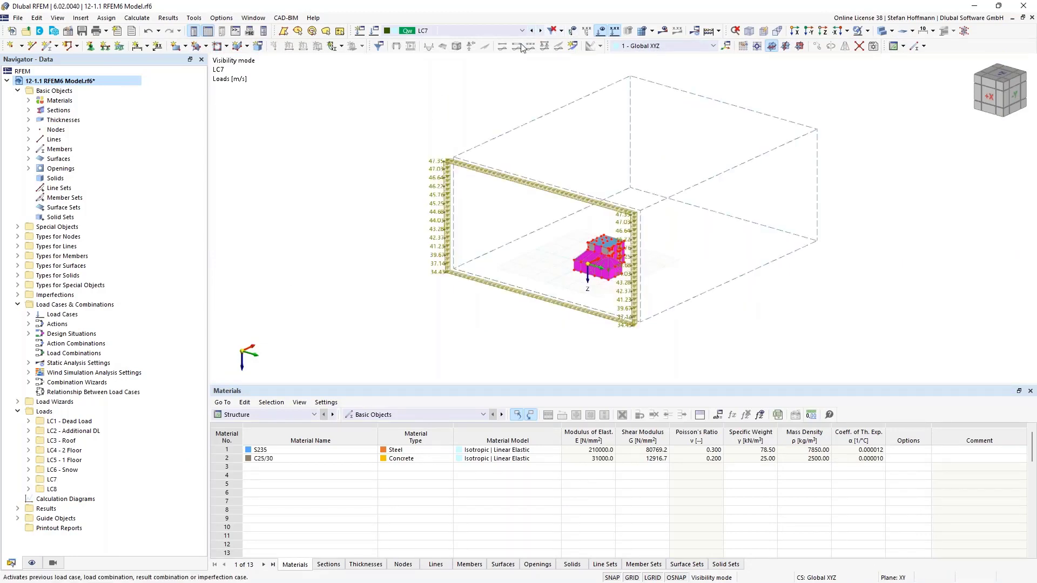
{"action": "left_click", "coordinate": [29, 382]}
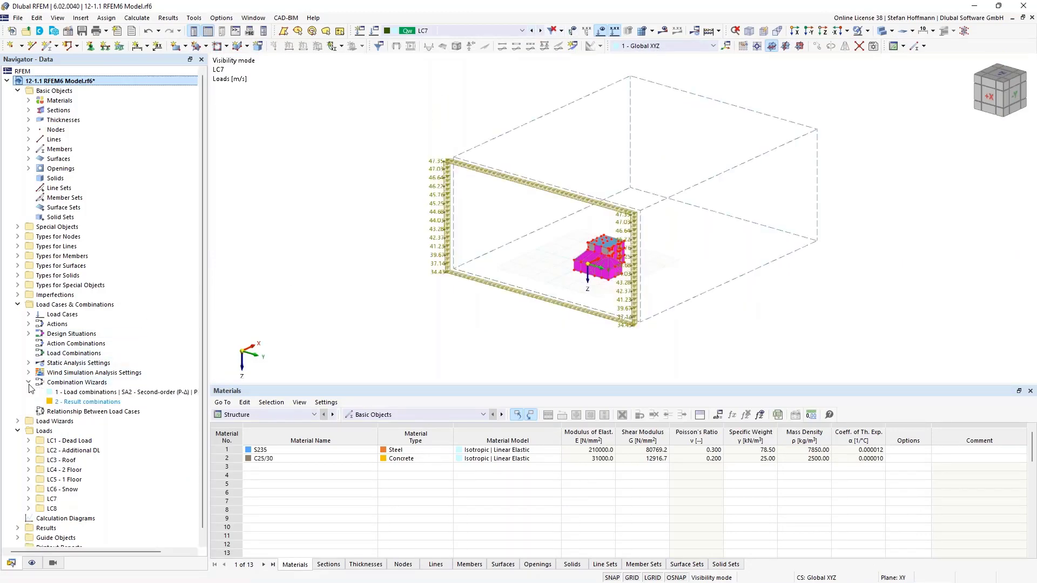
{"action": "left_click", "coordinate": [18, 421]}
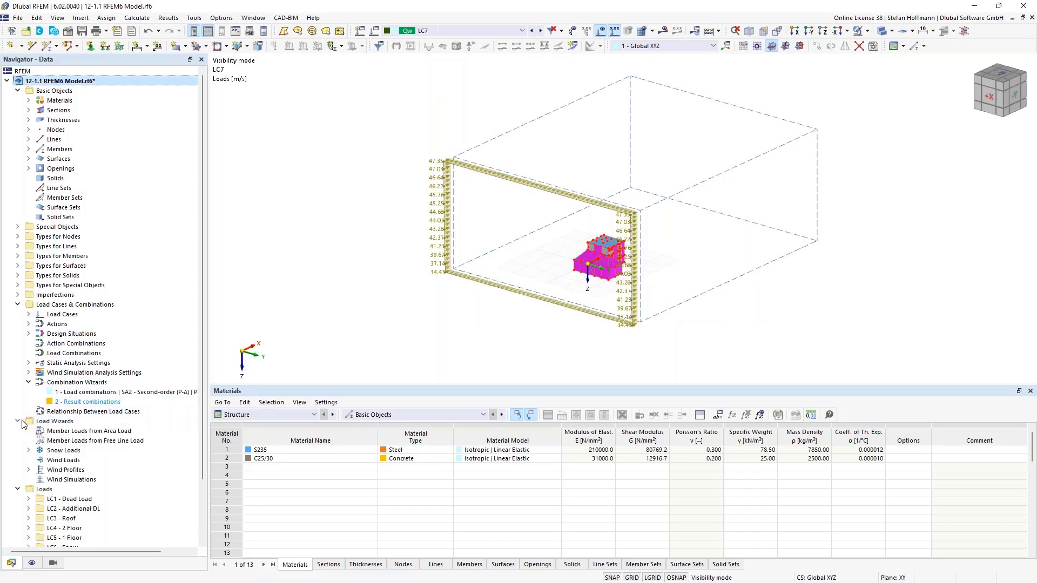
{"action": "right_click", "coordinate": [68, 479]}
{"action": "left_click", "coordinate": [122, 376]}
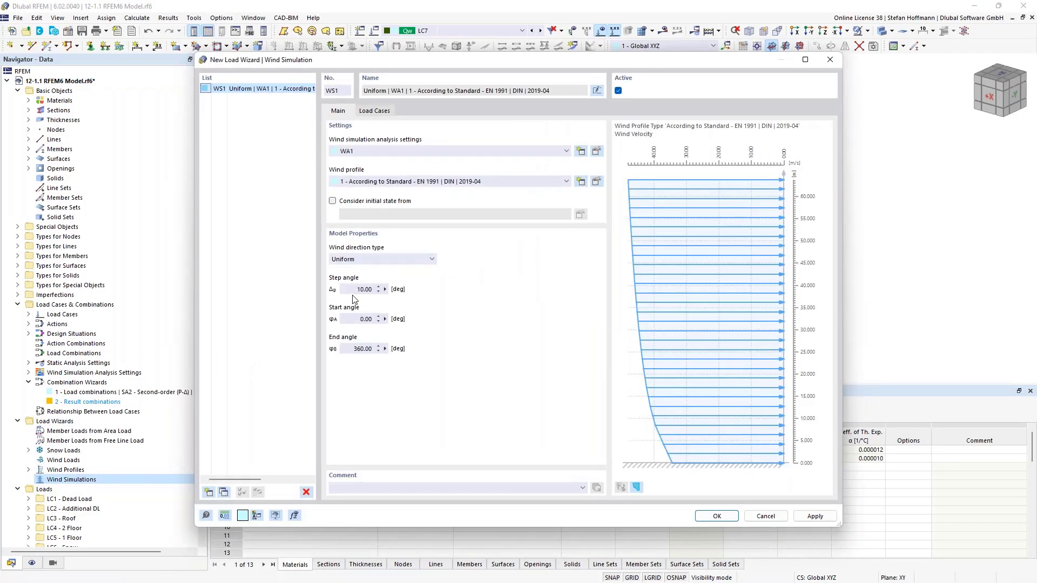
{"action": "left_click_drag", "start_coordinate": [354, 290], "coordinate": [387, 292]}
{"action": "left_click", "coordinate": [373, 113]}
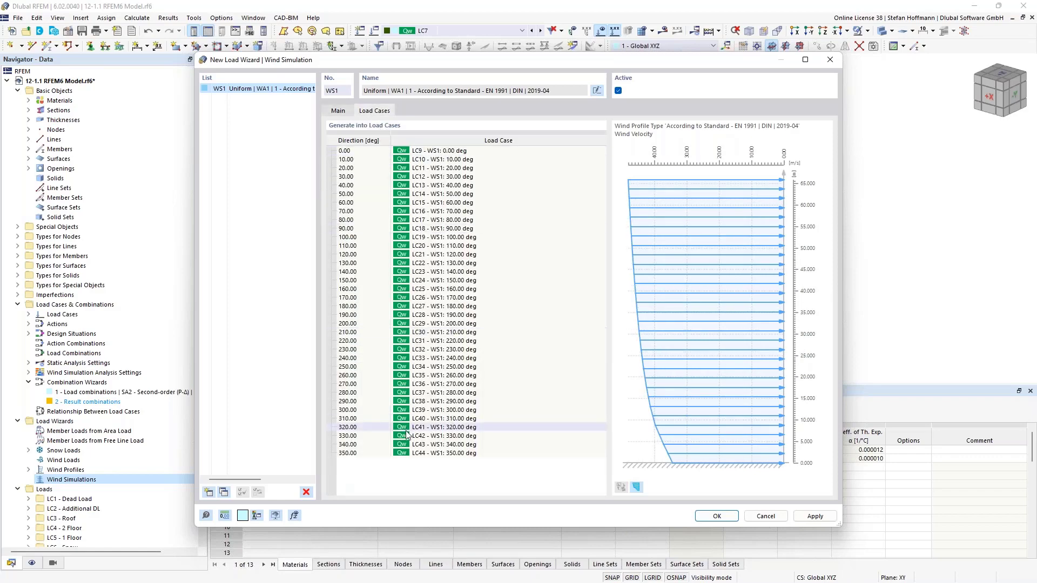
- Set the wind simulation wizard's step angle to 45°, check its load case list and generate the load cases
{"action": "left_click", "coordinate": [338, 111]}
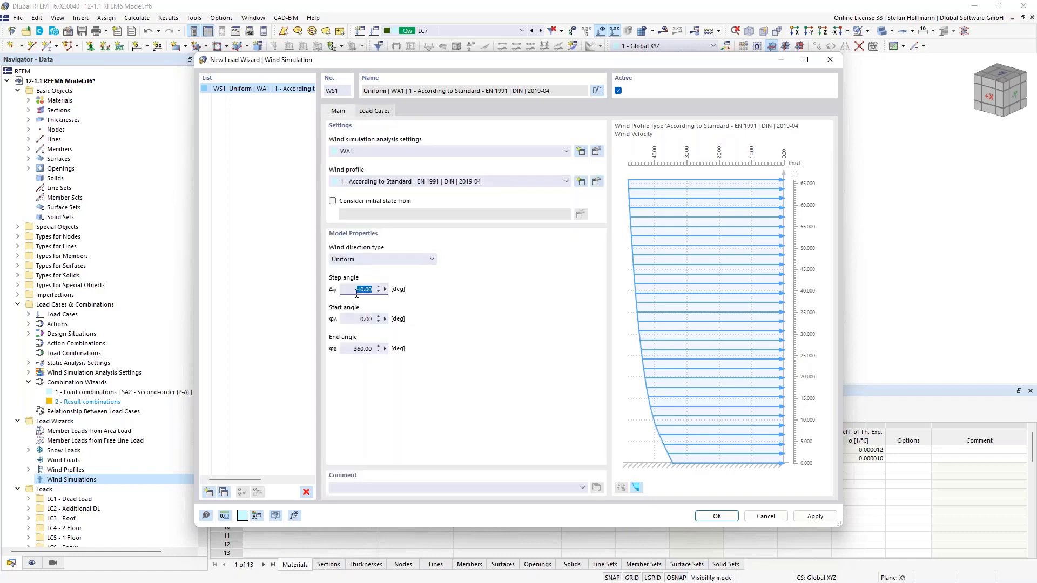
{"action": "type", "text": "45"}
{"action": "left_click", "coordinate": [373, 112]}
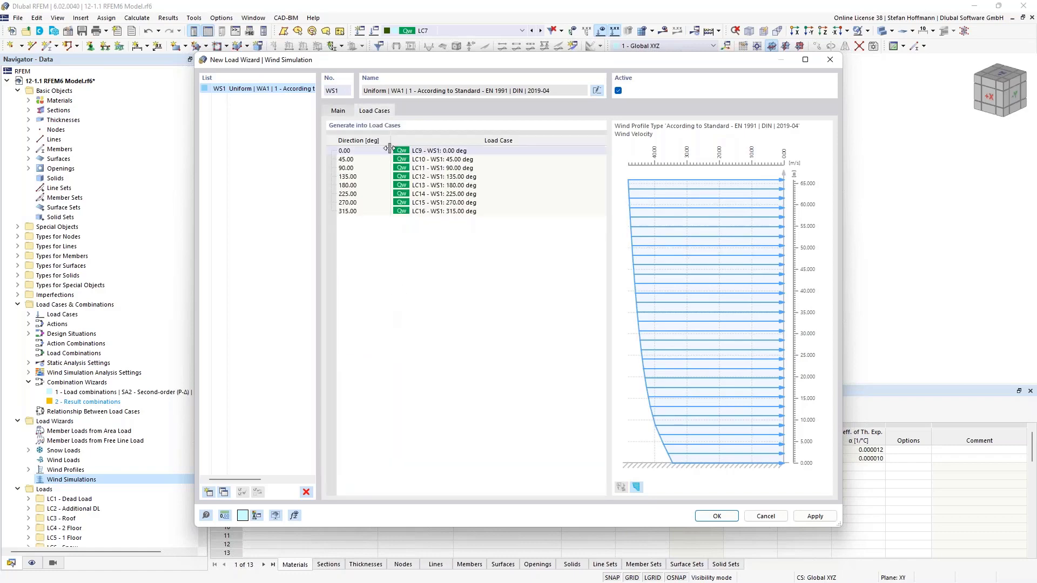
{"action": "left_click", "coordinate": [716, 516]}
- Exclude the generated wind load cases LC9 to LC16 from solving and accept the change
{"action": "left_click", "coordinate": [373, 30]}
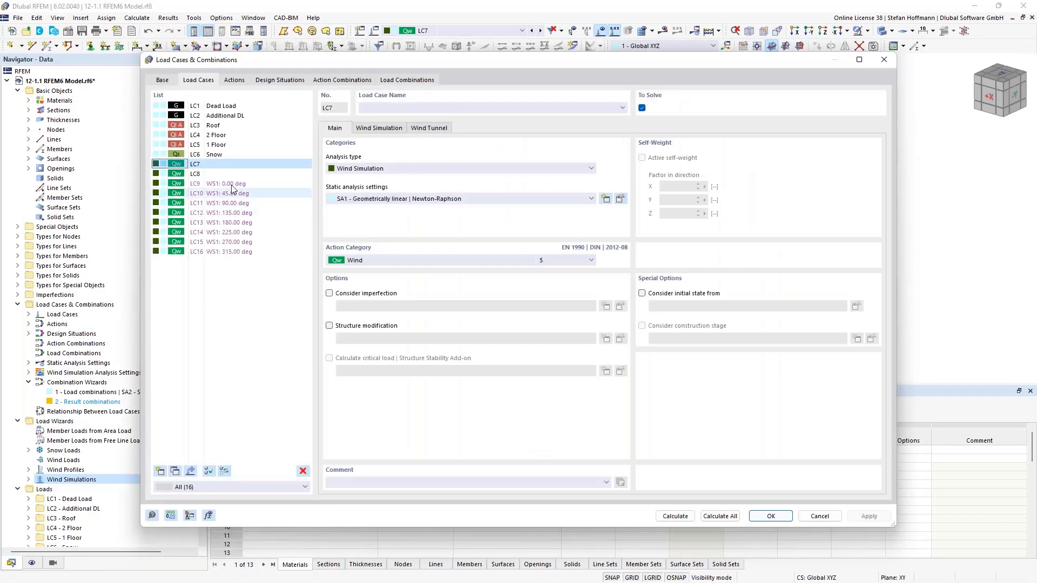
{"action": "left_click", "coordinate": [229, 184]}
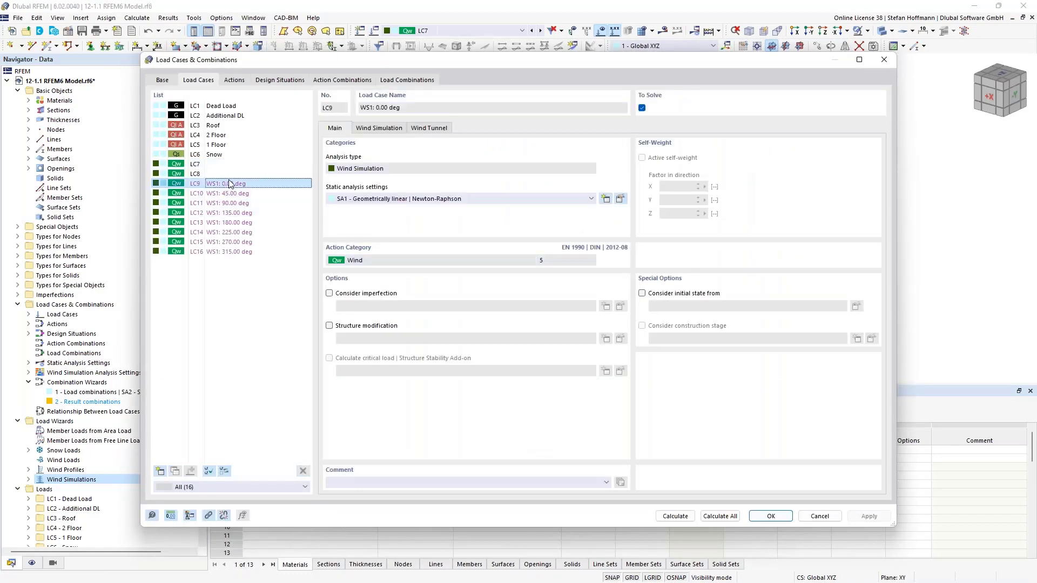
{"action": "left_click", "coordinate": [234, 252], "text": "shift"}
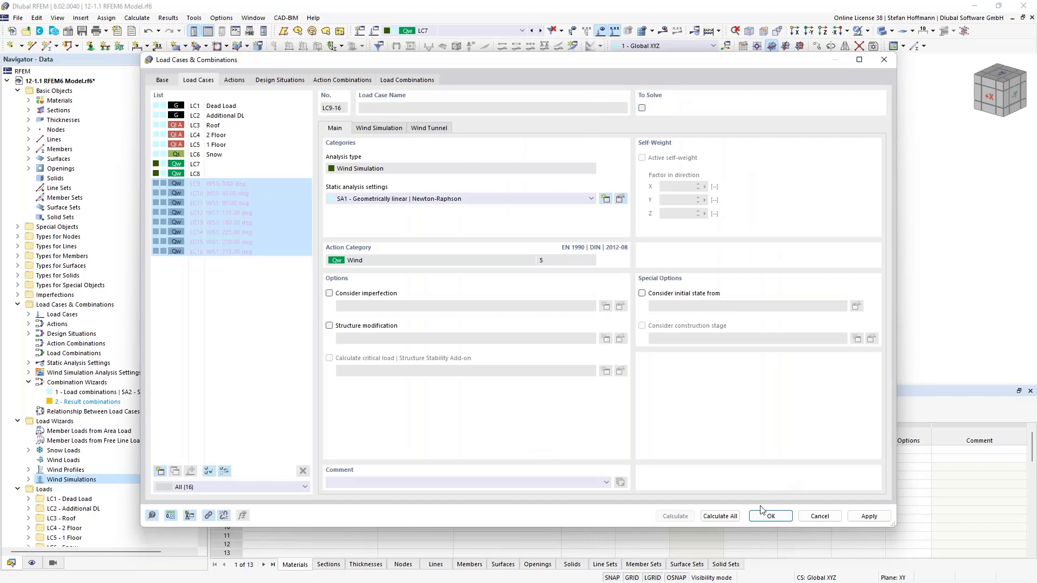
{"action": "left_click", "coordinate": [770, 516]}
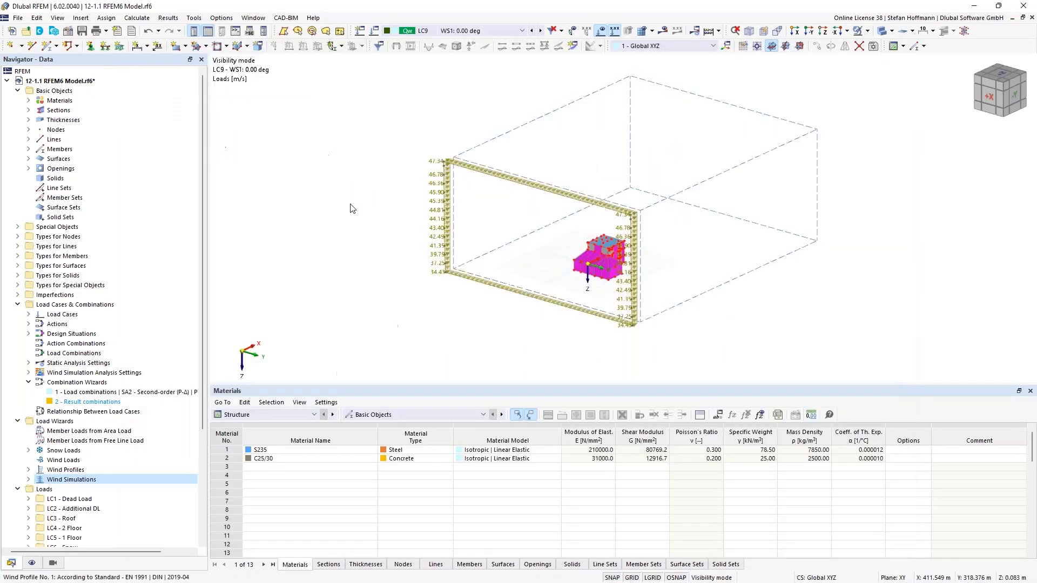
- Create printout report 1 with the preselected report items, open it for viewing and minimize it
{"action": "left_click", "coordinate": [118, 32]}
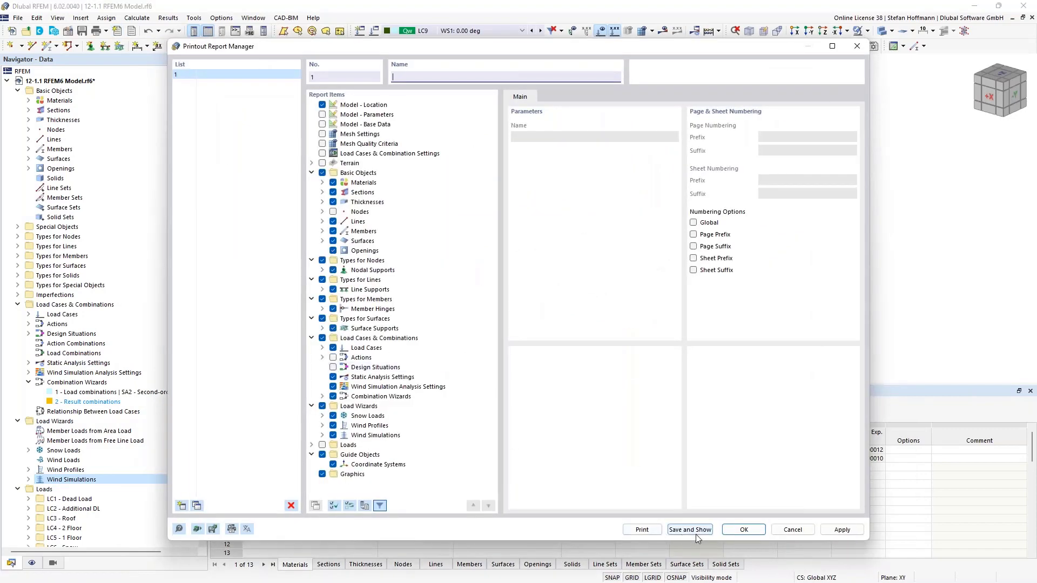
{"action": "left_click", "coordinate": [743, 529]}
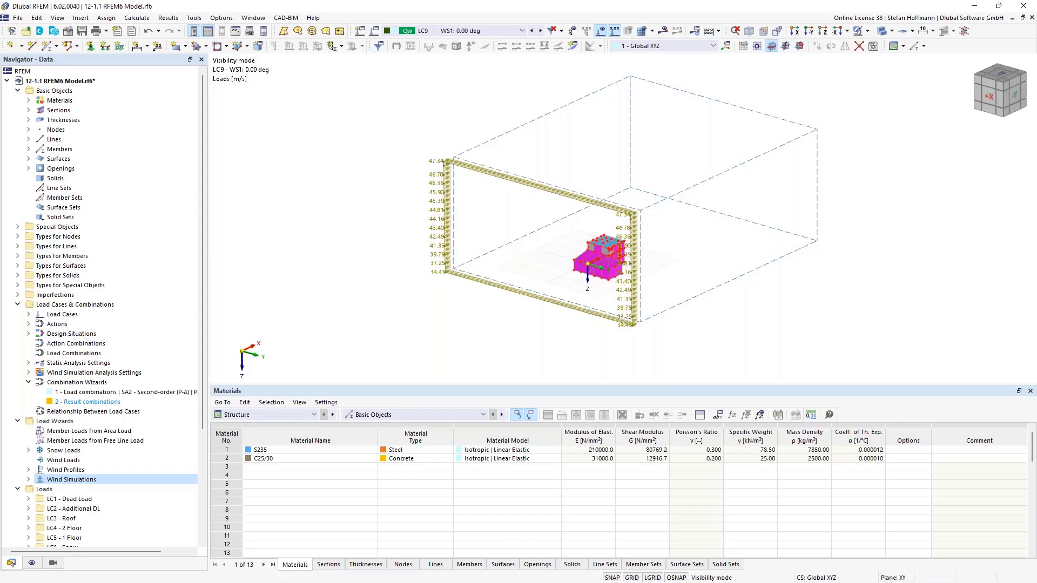
{"action": "left_click", "coordinate": [18, 305]}
{"action": "scroll", "coordinate": [76, 404], "scroll_direction": "down", "scroll_amount": 1}
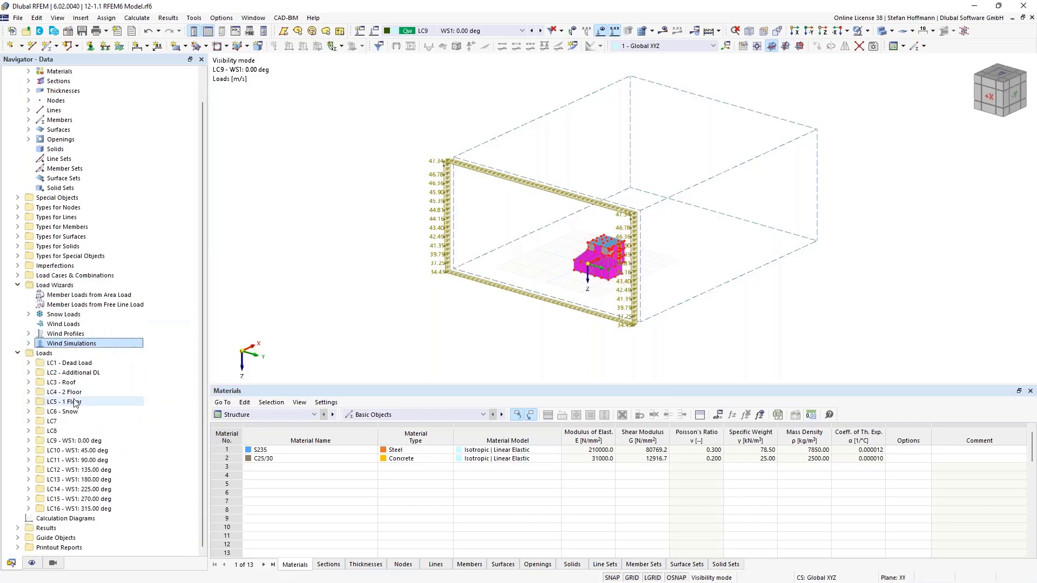
{"action": "left_click", "coordinate": [18, 548]}
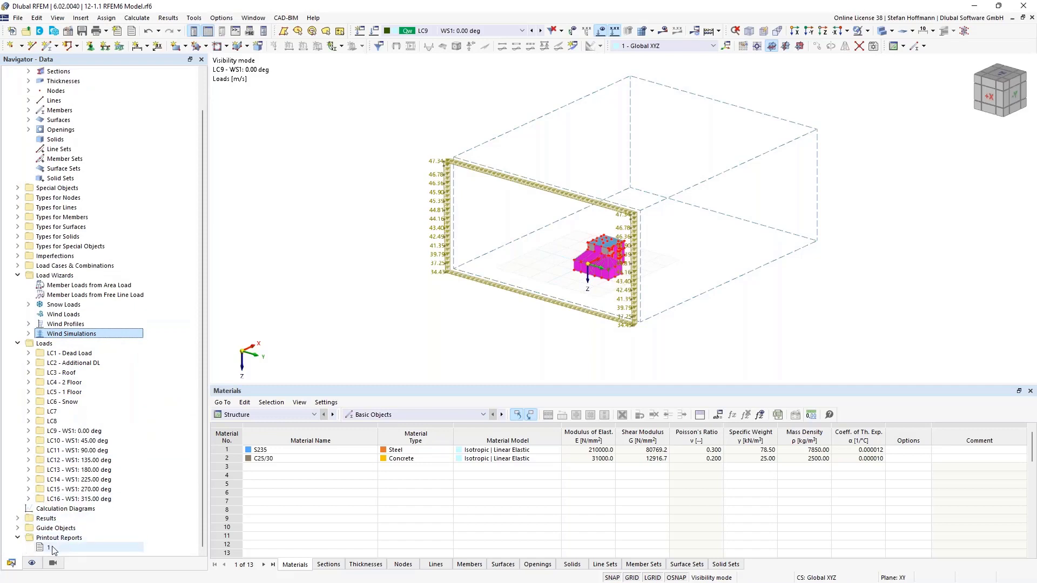
{"action": "double_click", "coordinate": [49, 548]}
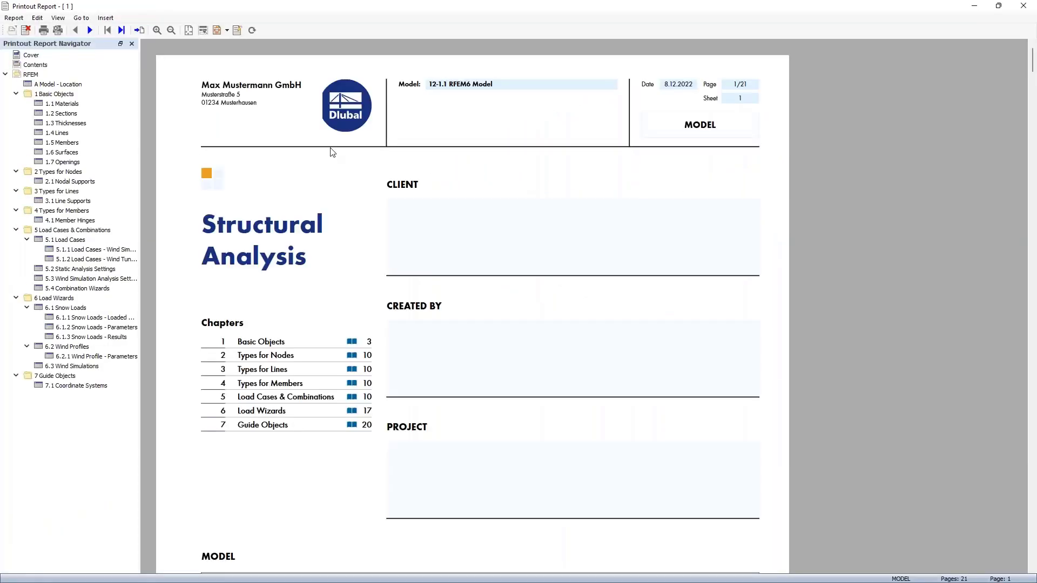
{"action": "left_click", "coordinate": [972, 9]}
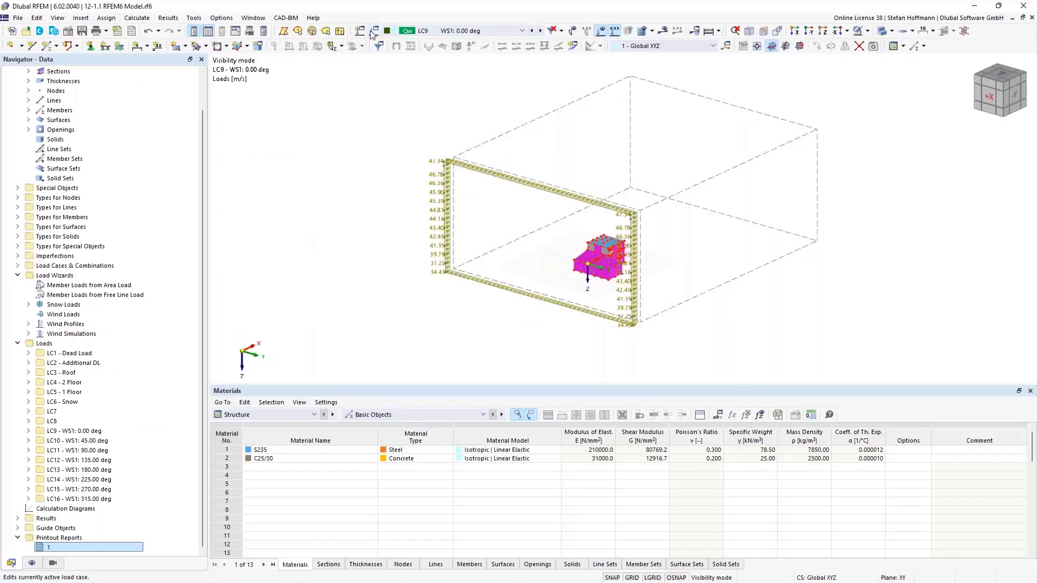
- Send the wind profile graphic from load case LC9 to printout report 1, view it there and close the dialogs
{"action": "left_click", "coordinate": [360, 32]}
{"action": "left_click", "coordinate": [381, 129]}
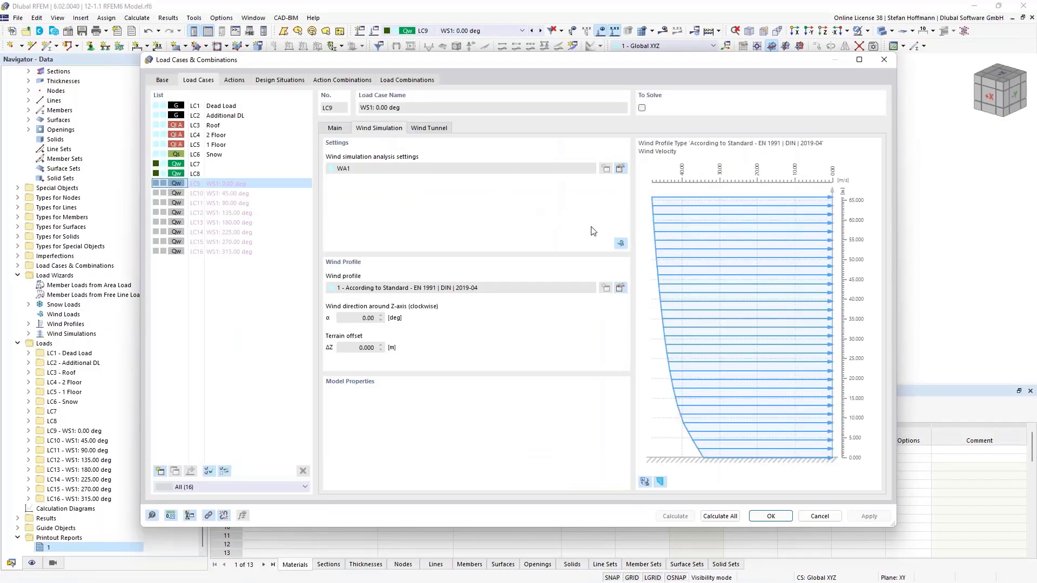
{"action": "left_click", "coordinate": [620, 287]}
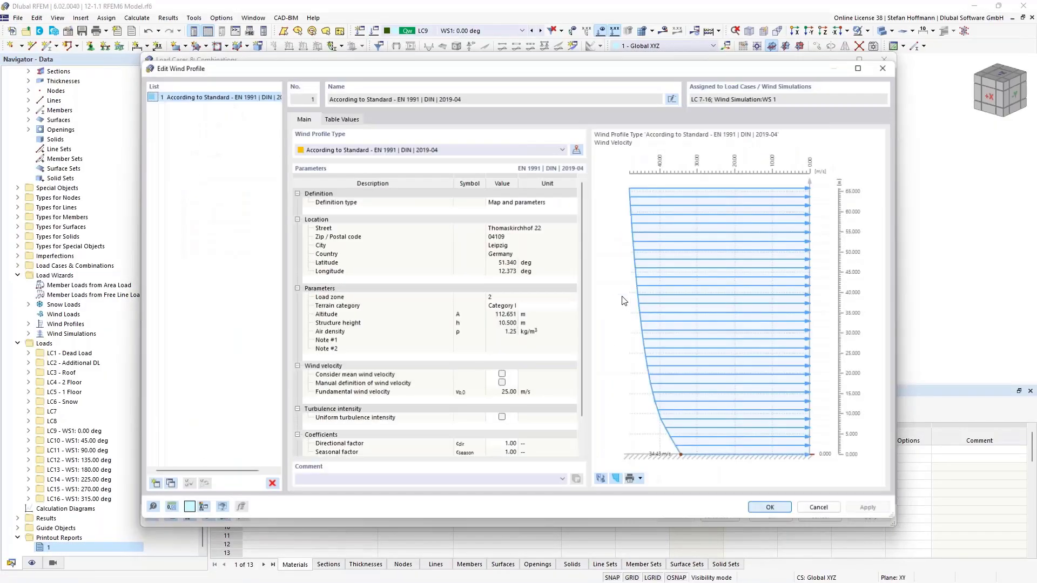
{"action": "left_click", "coordinate": [641, 479]}
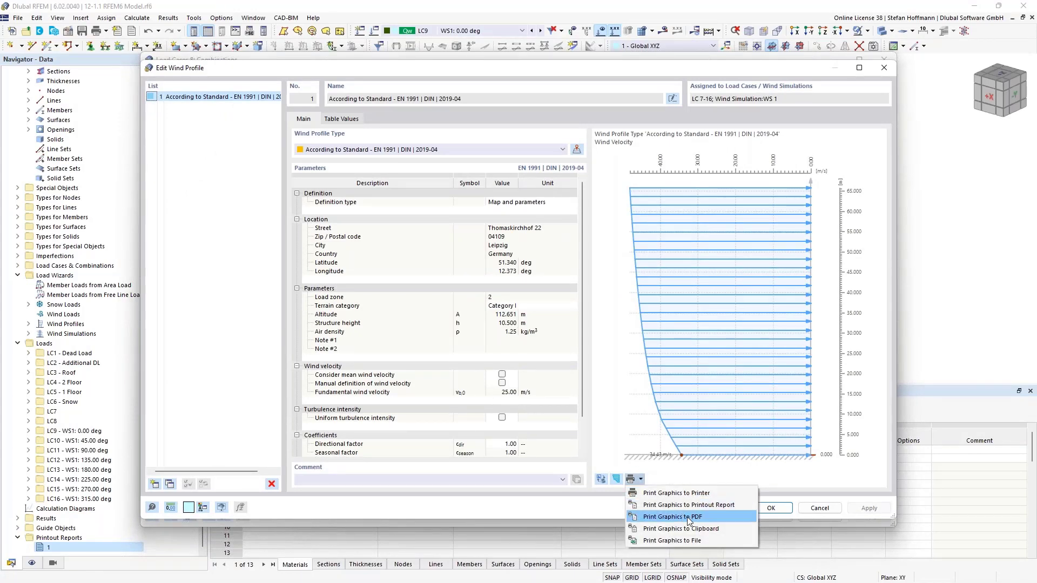
{"action": "left_click", "coordinate": [711, 505]}
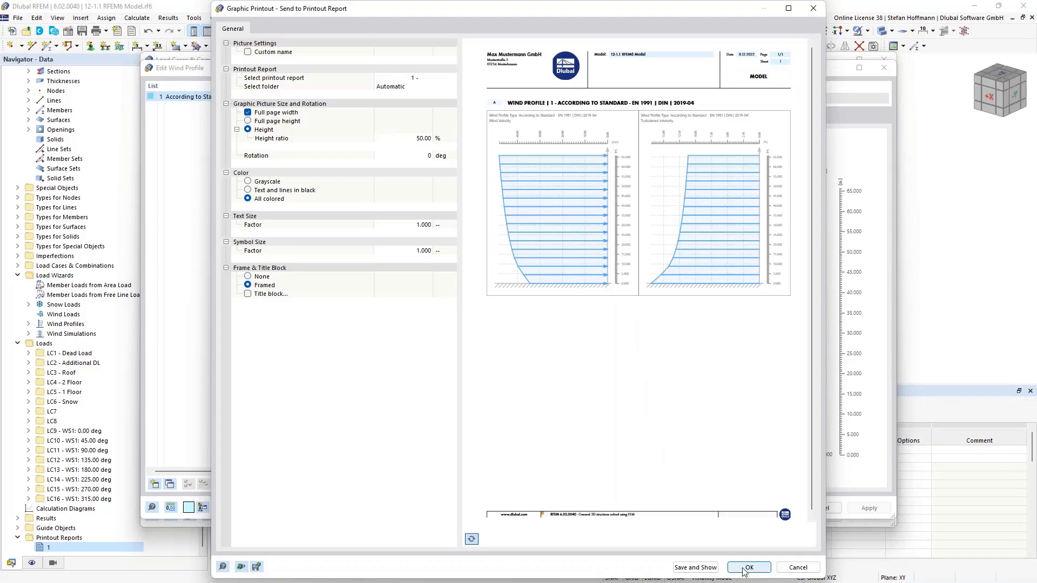
{"action": "left_click", "coordinate": [717, 570]}
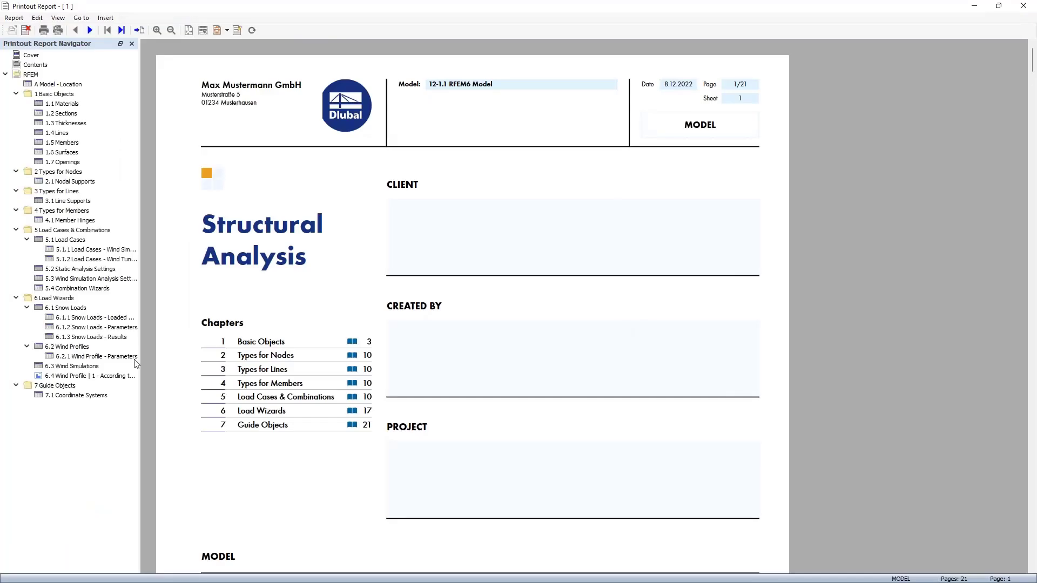
{"action": "left_click", "coordinate": [89, 376]}
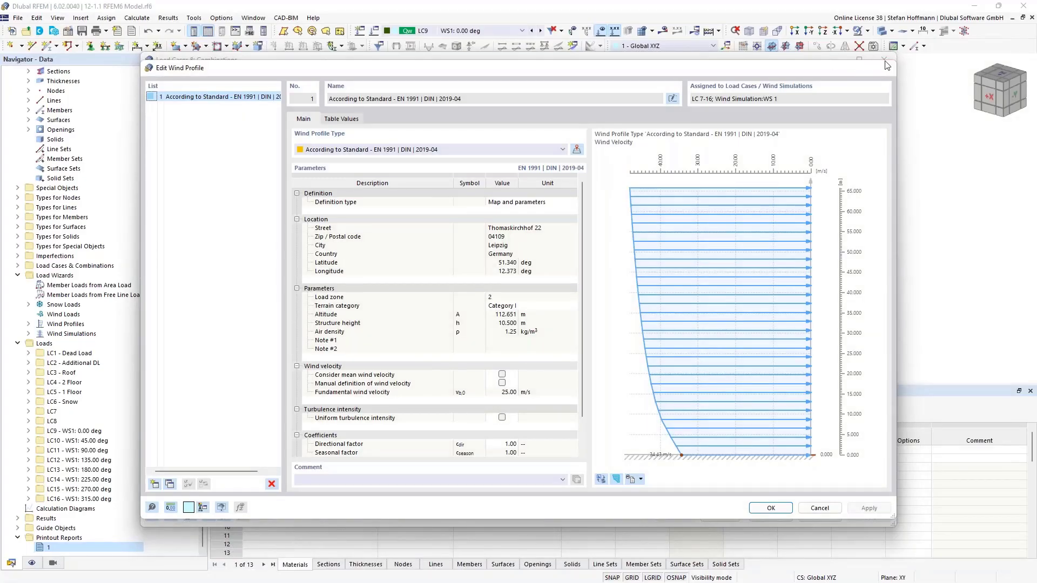
{"action": "left_click", "coordinate": [888, 65]}
{"action": "left_click", "coordinate": [885, 60]}
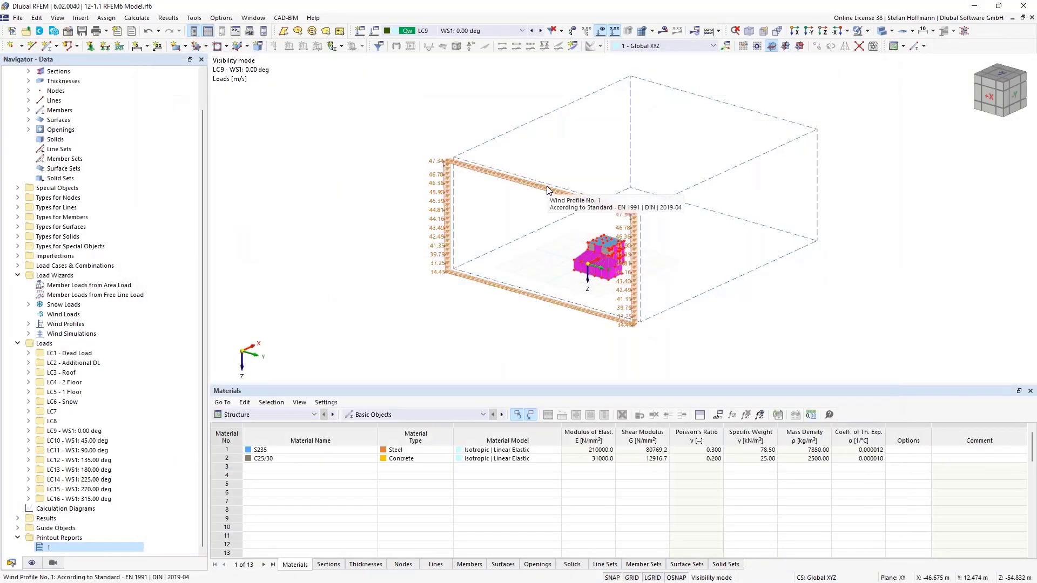
- Open the model 12-1.2 RFEM6 Model_mE.rf6 and hide the loads to view the building's deformations
{"action": "left_click", "coordinate": [25, 31]}
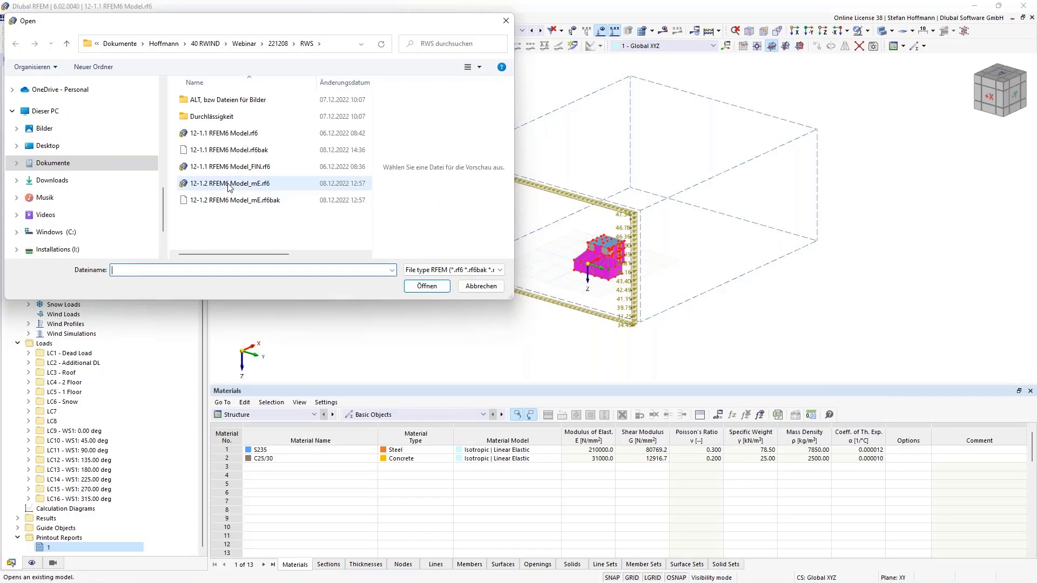
{"action": "double_click", "coordinate": [229, 184]}
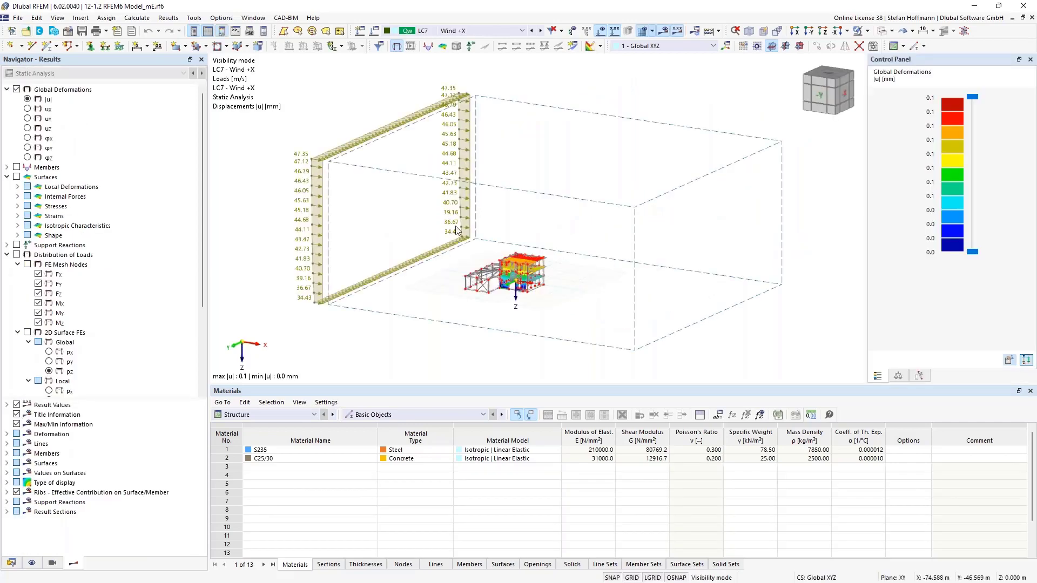
{"action": "scroll", "coordinate": [519, 282], "scroll_direction": "up", "scroll_amount": 5}
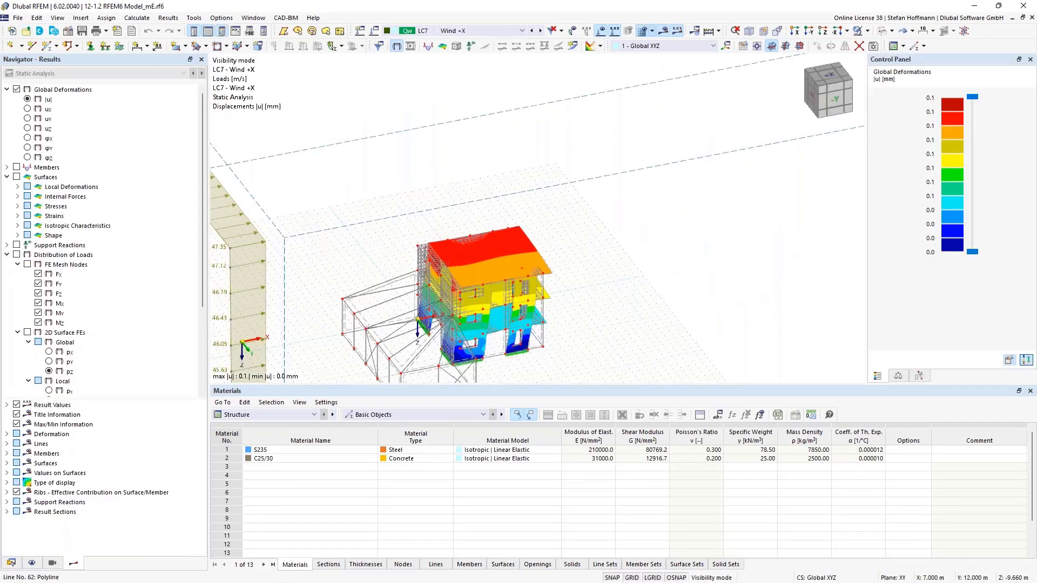
{"action": "middle_click_drag", "start_coordinate": [525, 182], "coordinate": [521, 142], "text": "ctrl"}
{"action": "left_click", "coordinate": [600, 31]}
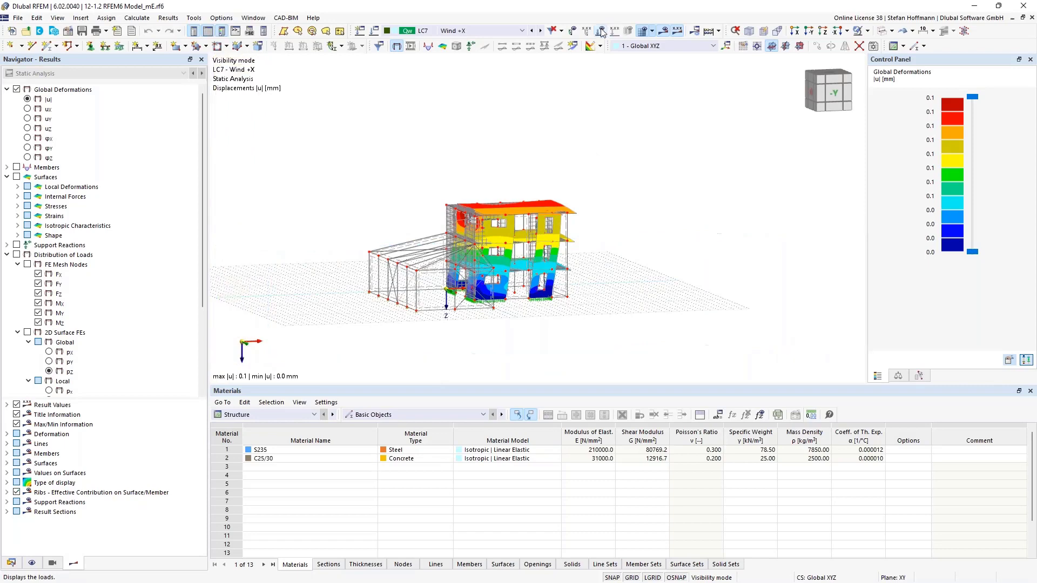
{"action": "middle_click_drag", "start_coordinate": [432, 291], "coordinate": [466, 327], "text": "ctrl"}
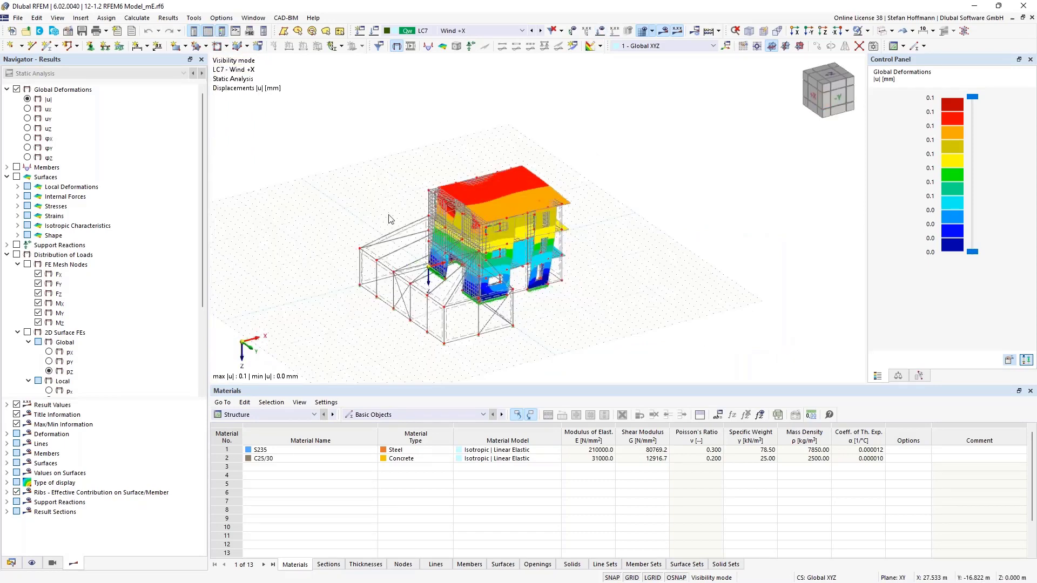
- Display the distribution of loads with the local pz wind load from RWIND on the building surfaces
{"action": "scroll", "coordinate": [99, 321], "scroll_direction": "down", "scroll_amount": 4}
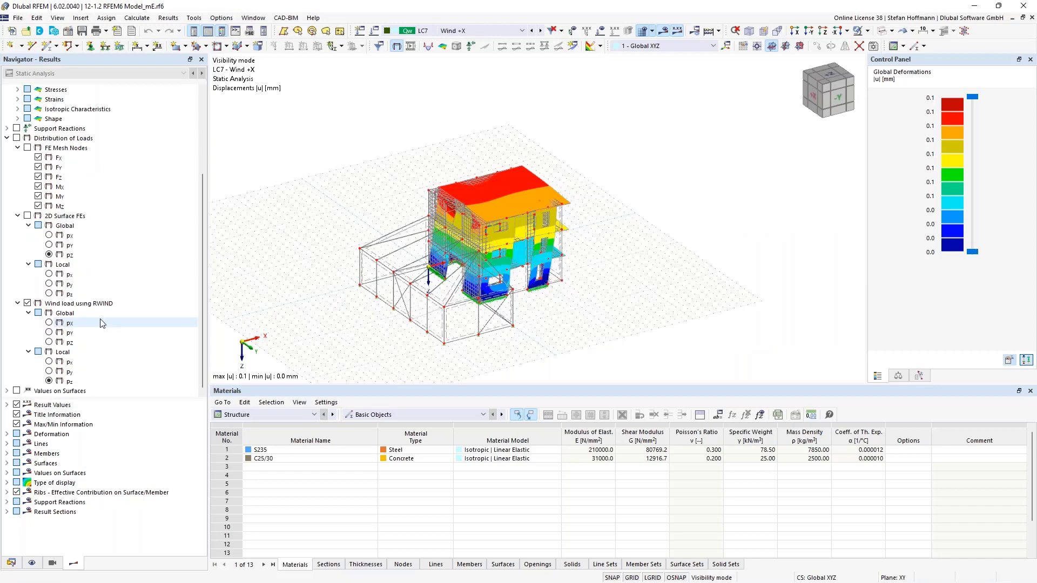
{"action": "left_click", "coordinate": [17, 138]}
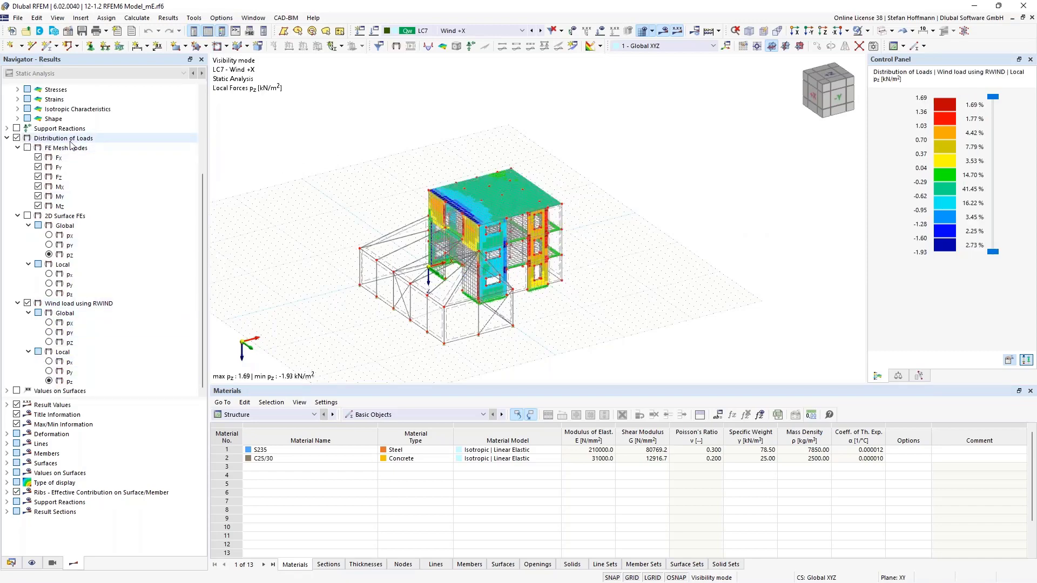
{"action": "middle_click_drag", "start_coordinate": [490, 187], "coordinate": [554, 216], "text": "ctrl"}
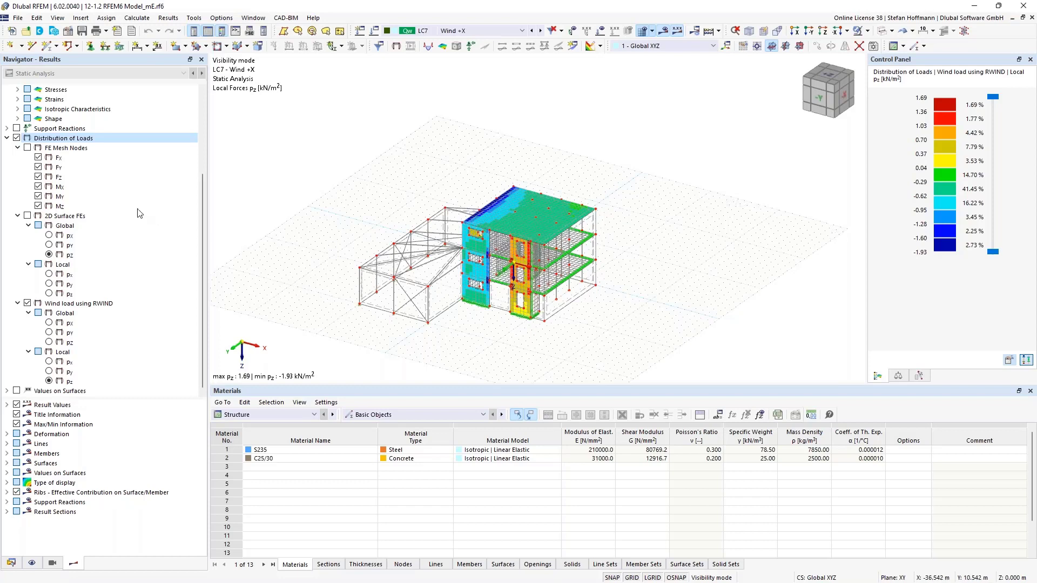
{"action": "scroll", "coordinate": [154, 216], "scroll_direction": "up", "scroll_amount": 4}
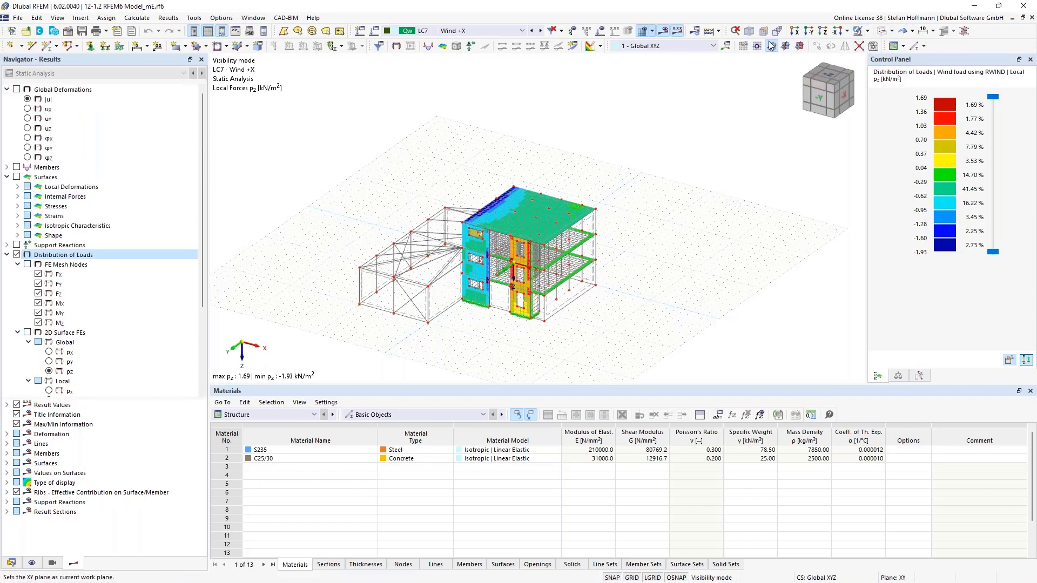
- Cancel the visibility mode and display the global deformations |u| for load case LC7 to examine the deformed member beside the building
{"action": "left_click", "coordinate": [867, 31]}
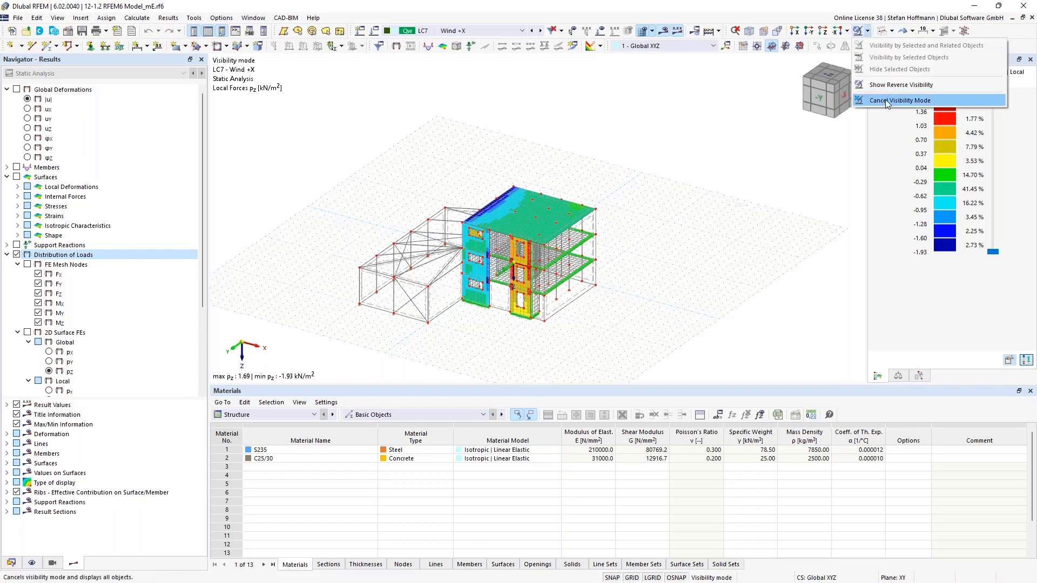
{"action": "left_click", "coordinate": [912, 100]}
{"action": "left_click", "coordinate": [6, 167]}
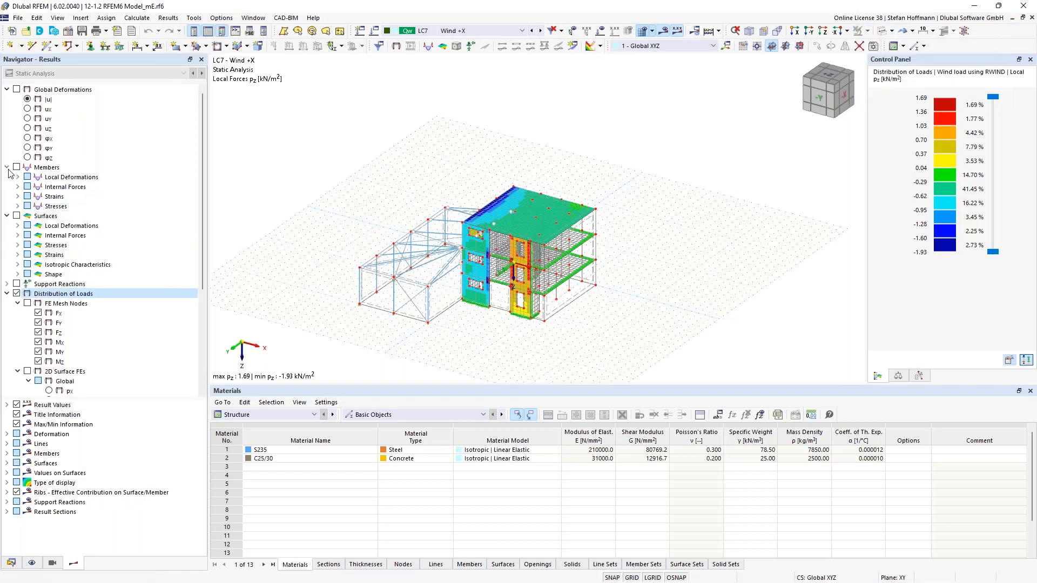
{"action": "left_click", "coordinate": [28, 99]}
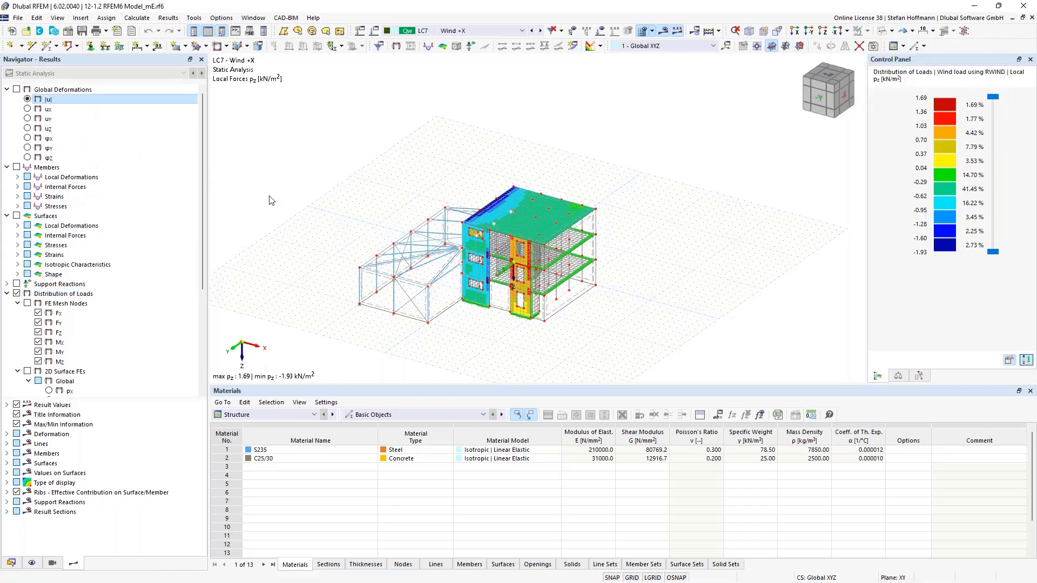
{"action": "middle_click_drag", "start_coordinate": [297, 232], "coordinate": [508, 236], "text": "ctrl"}
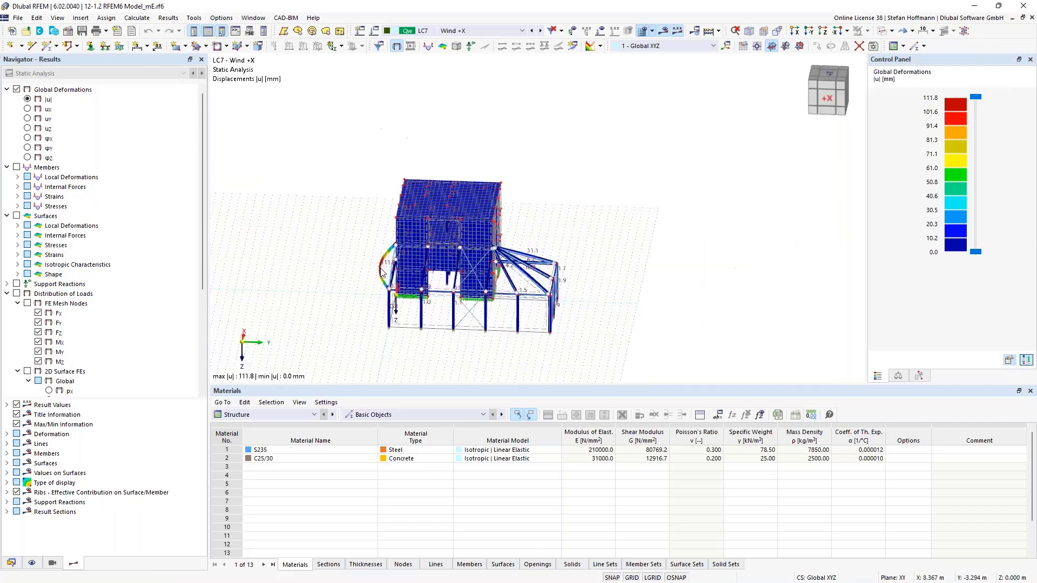
{"action": "scroll", "coordinate": [387, 263], "scroll_direction": "up", "scroll_amount": 6}
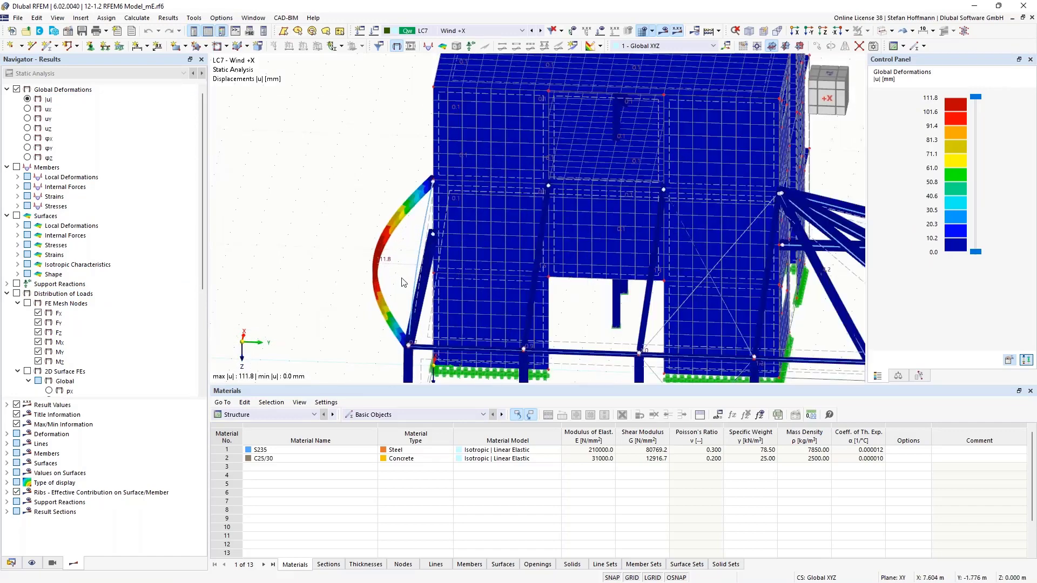
{"action": "scroll", "coordinate": [402, 282], "scroll_direction": "down", "scroll_amount": 5}
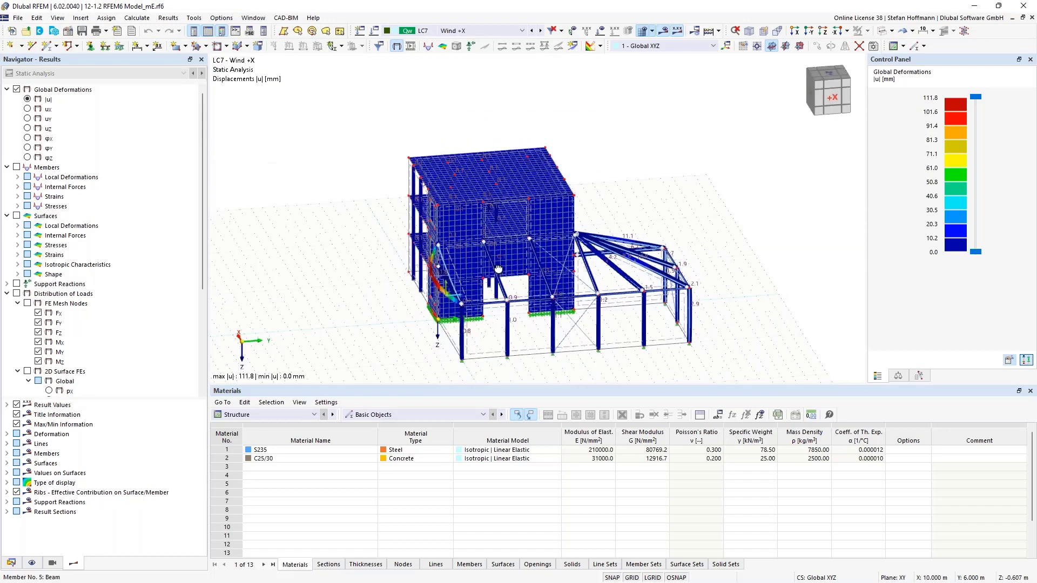
{"action": "middle_click_drag", "start_coordinate": [498, 269], "coordinate": [545, 281], "text": "ctrl"}
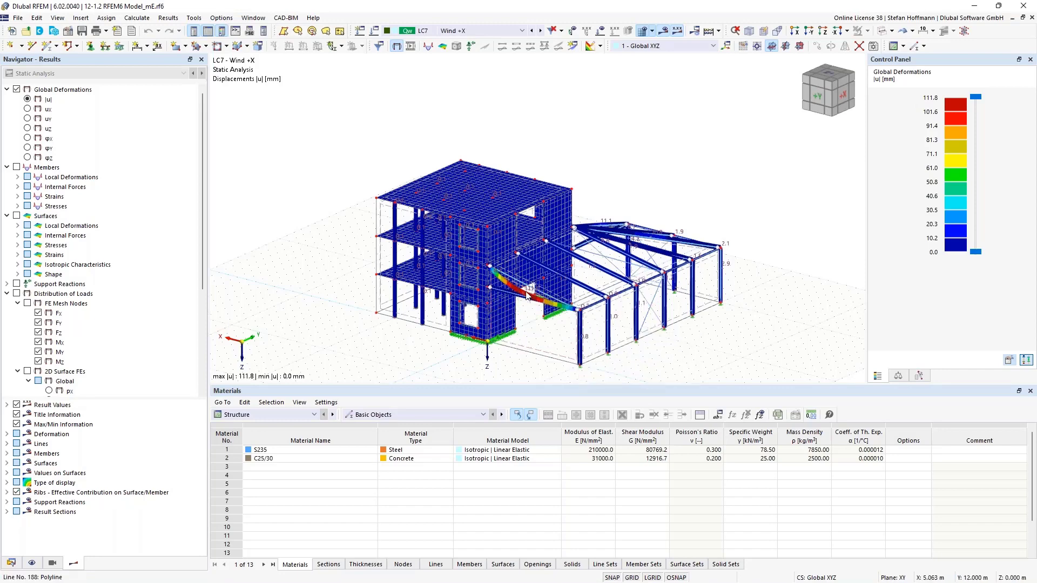
- Display the member internal forces Vz for load case LC7 and examine the shear force diagrams on the steel frame's columns
{"action": "left_click", "coordinate": [18, 236]}
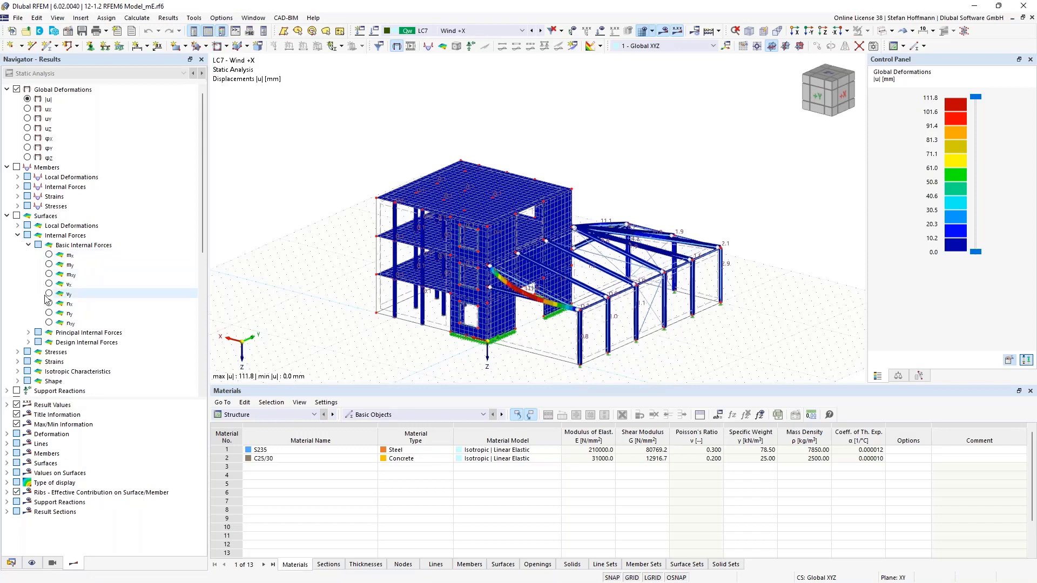
{"action": "left_click", "coordinate": [18, 187]}
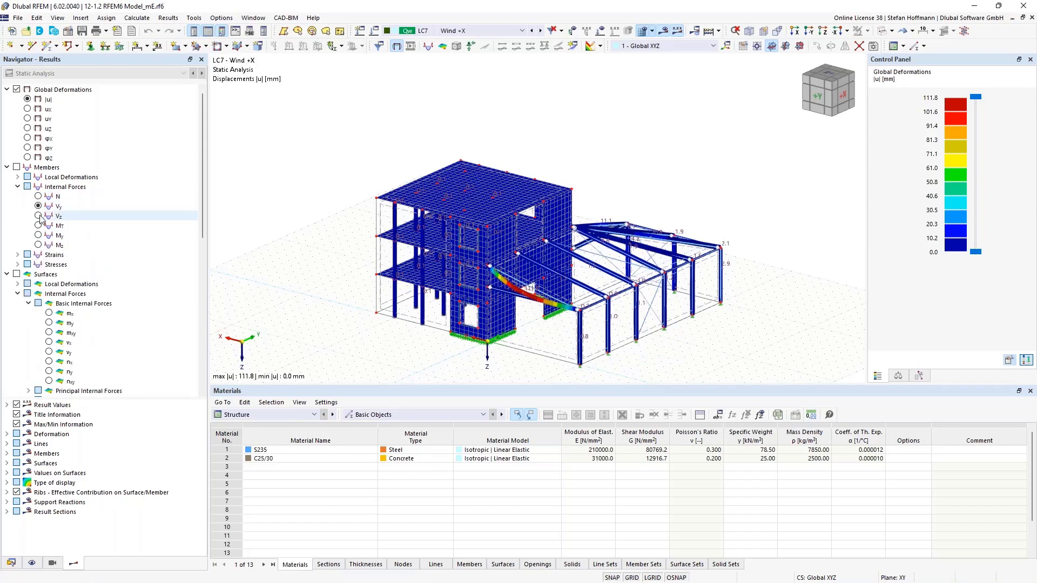
{"action": "left_click", "coordinate": [56, 216]}
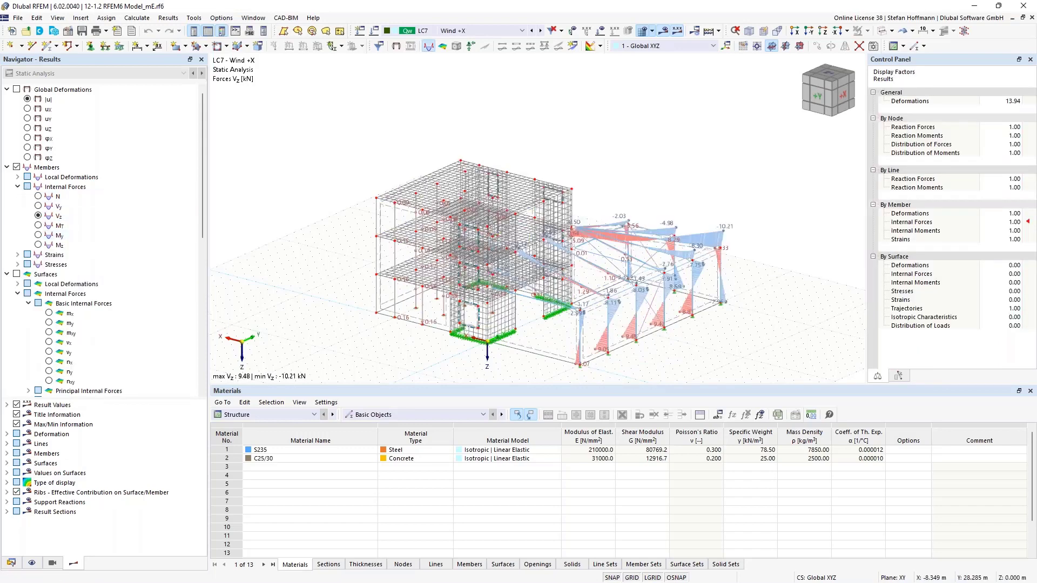
{"action": "middle_click_drag", "start_coordinate": [762, 273], "coordinate": [428, 252], "text": "ctrl"}
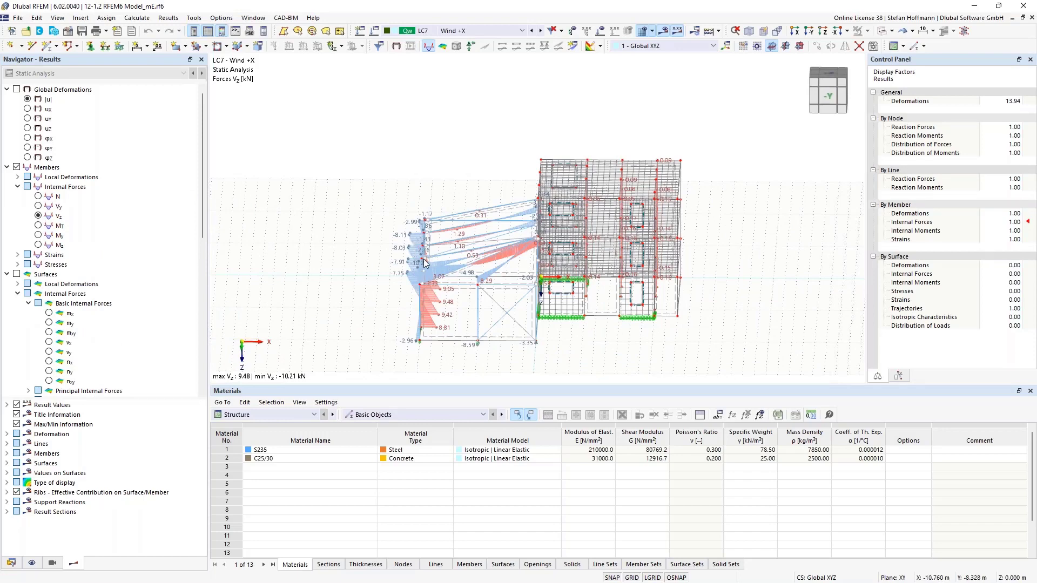
{"action": "middle_click_drag", "start_coordinate": [414, 290], "coordinate": [458, 308], "text": "ctrl"}
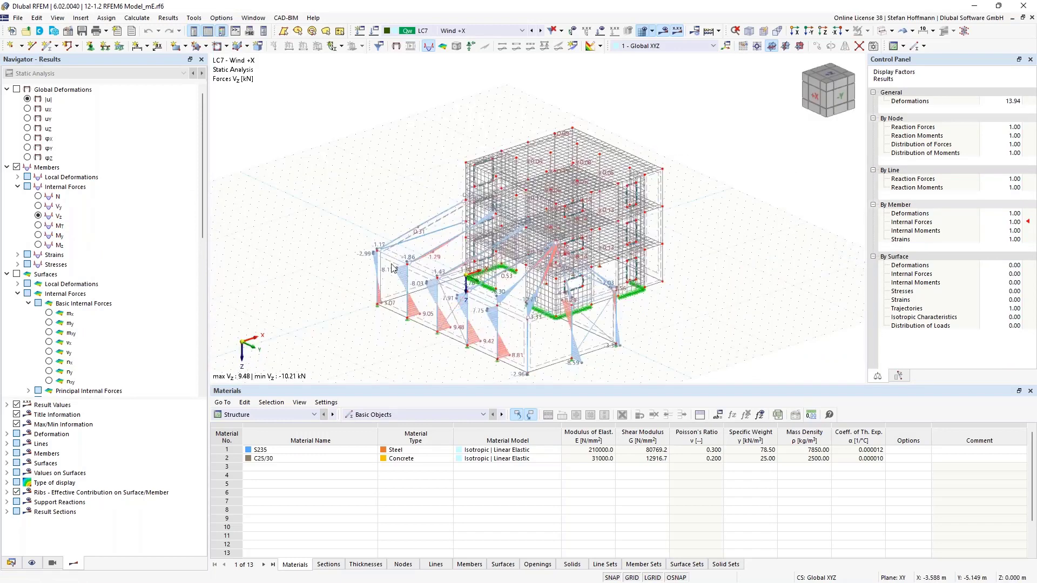
{"action": "scroll", "coordinate": [444, 323], "scroll_direction": "up", "scroll_amount": 5}
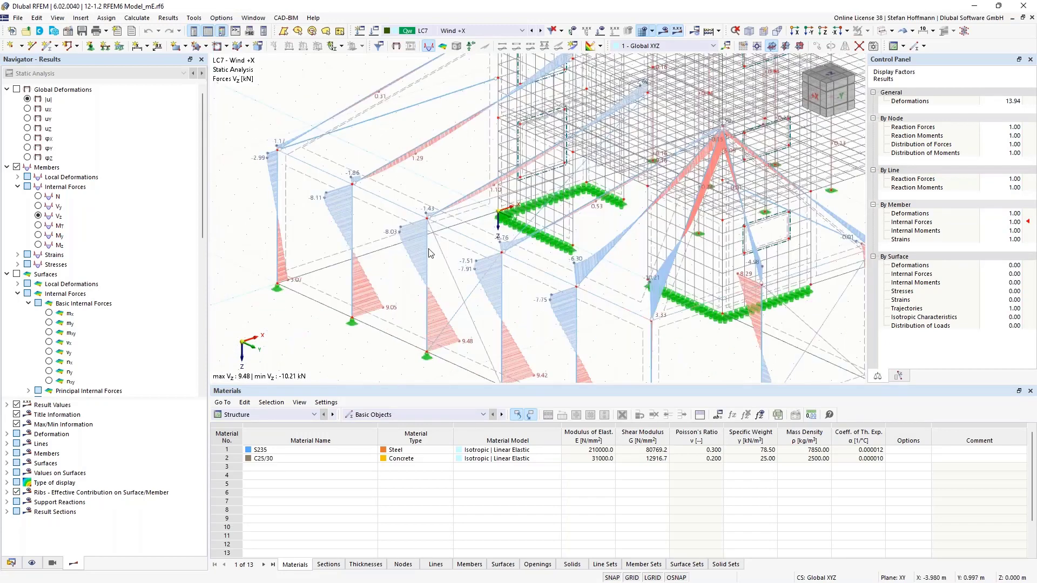
{"action": "scroll", "coordinate": [440, 261], "scroll_direction": "down", "scroll_amount": 7}
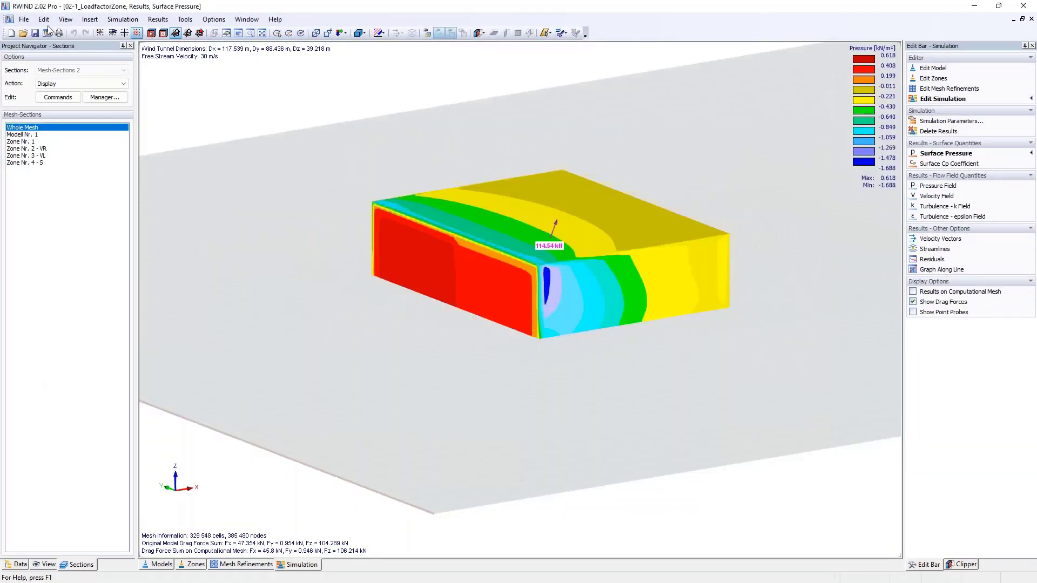
- Inspect the surface pressure results of the 02-1_LoadfactorZone model in RWIND and return to the building model in RFEM
{"action": "left_click", "coordinate": [24, 19]}
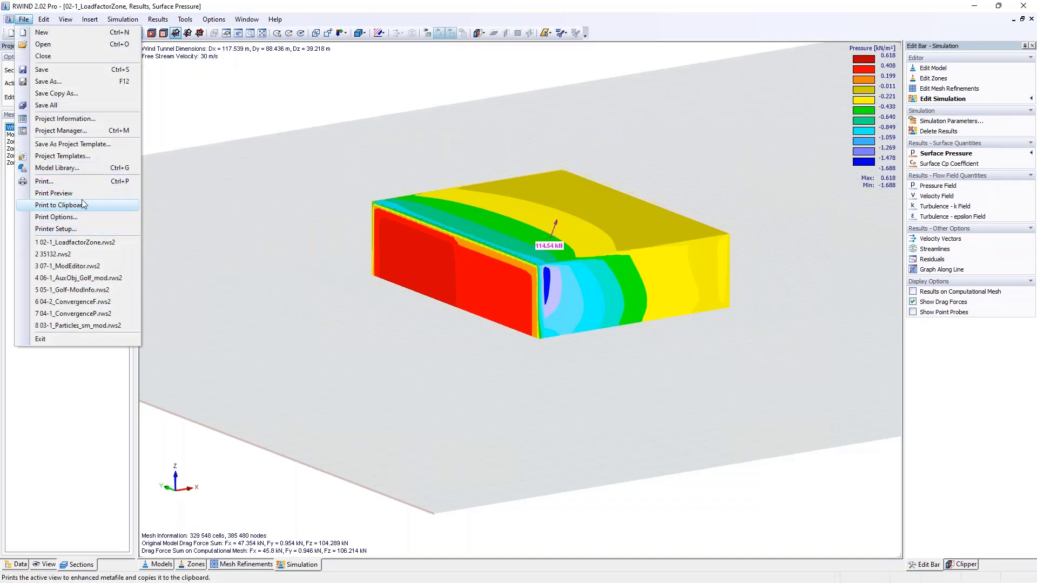
{"action": "left_click", "coordinate": [290, 132]}
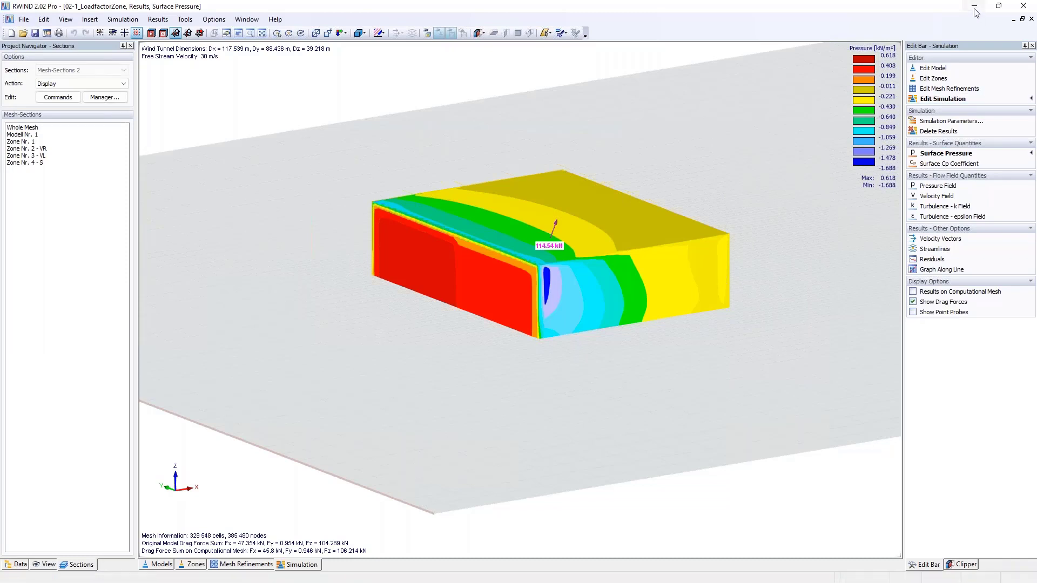
{"action": "mouse_move", "coordinate": [549, 210]}
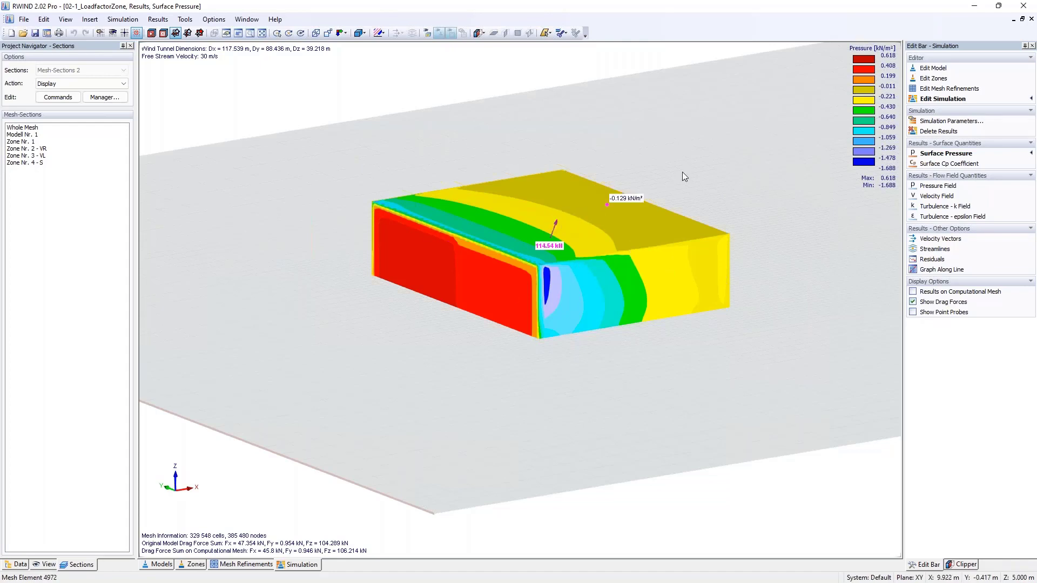
{"action": "left_click", "coordinate": [973, 5]}
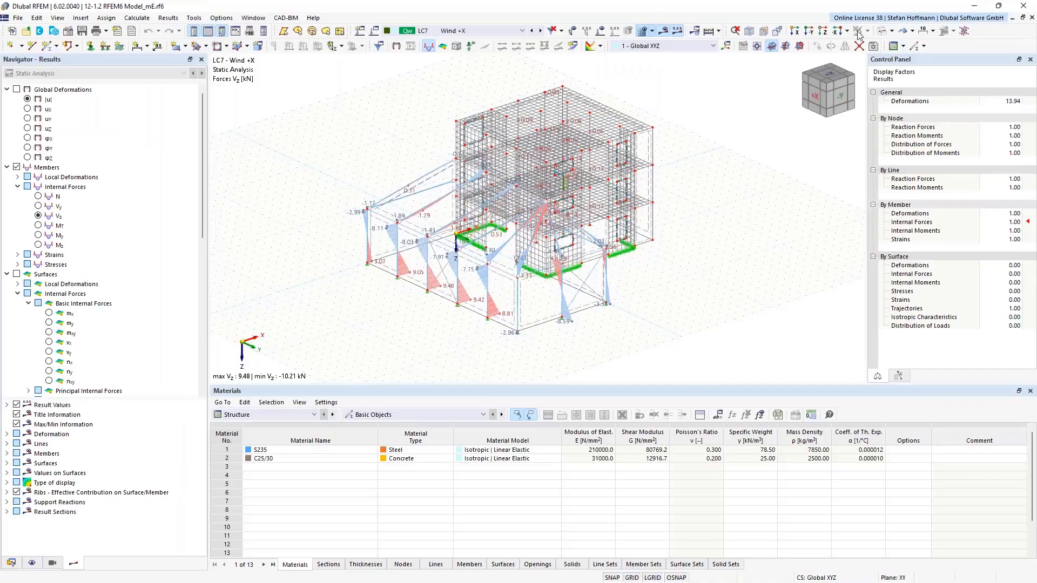